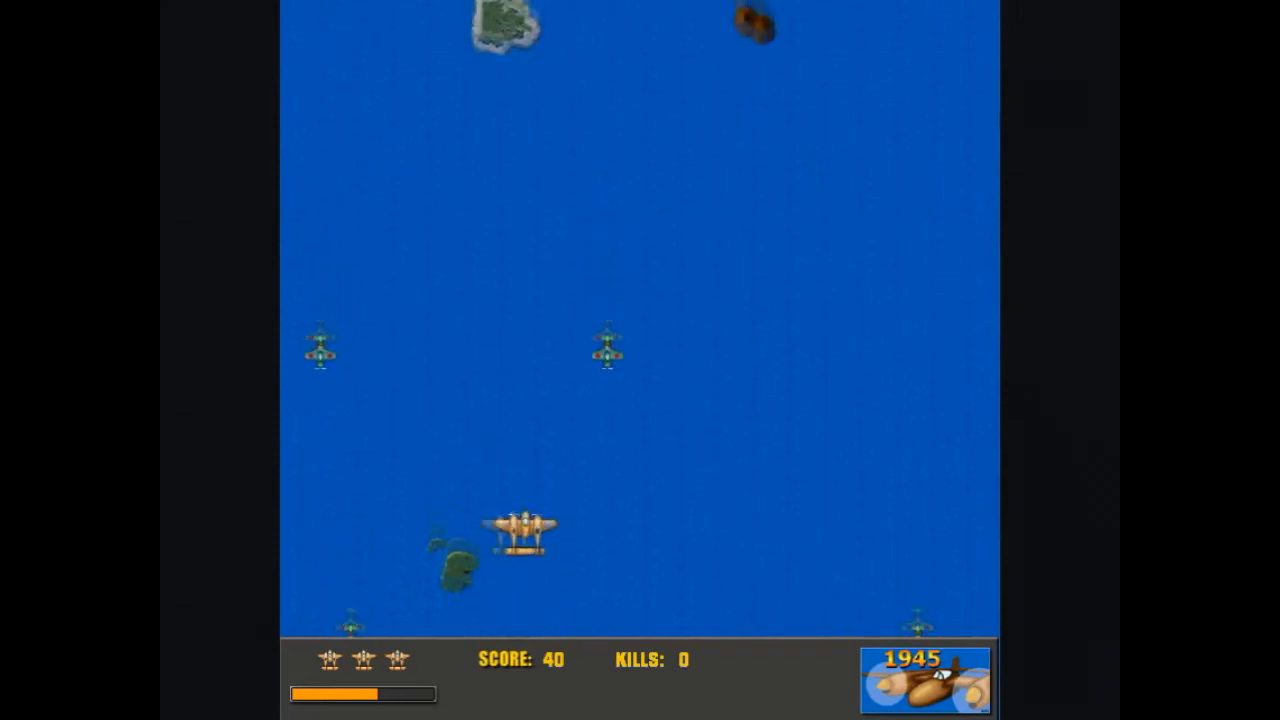
- Steer the plane with the arrow keys while firing with space to shoot down enemy planes
key(Right)
key(Up)
key(space)
key(Left)
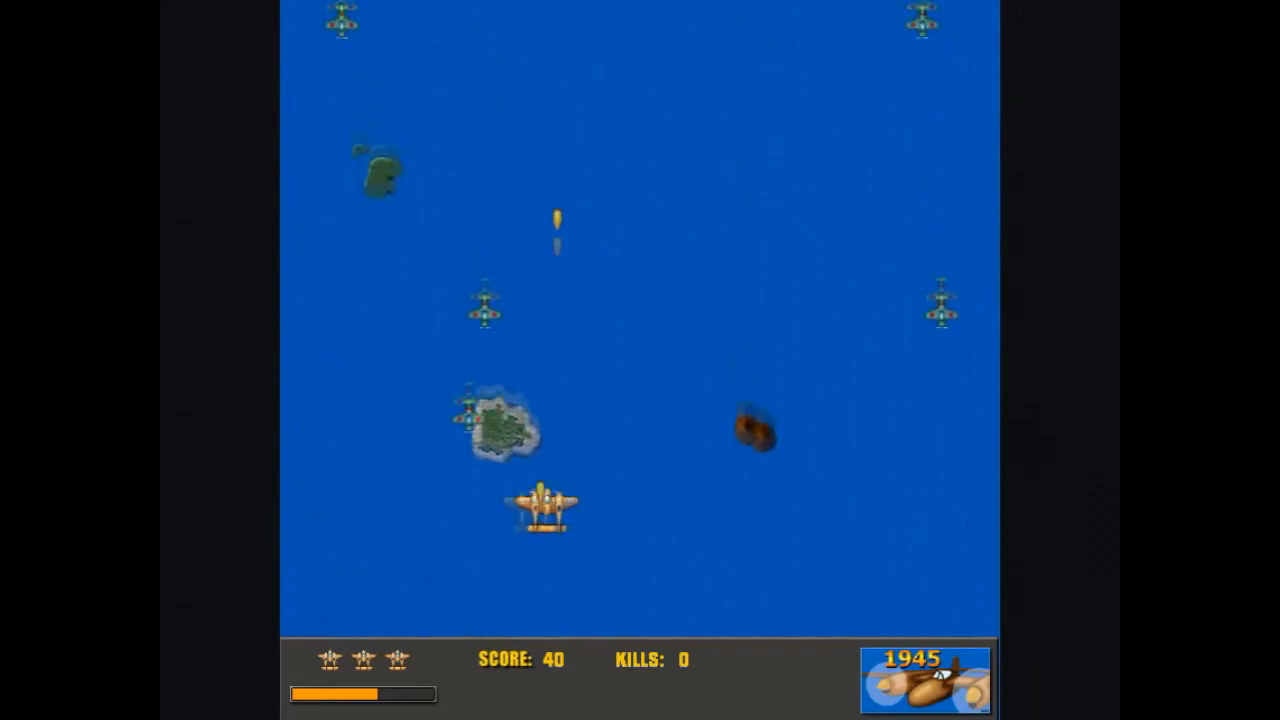
key(Right)
key(space)
key(Left)
key(space)
key(Right)
key(Left)
key(space)
key(Right)
key(space)
key(Right)
key(space)
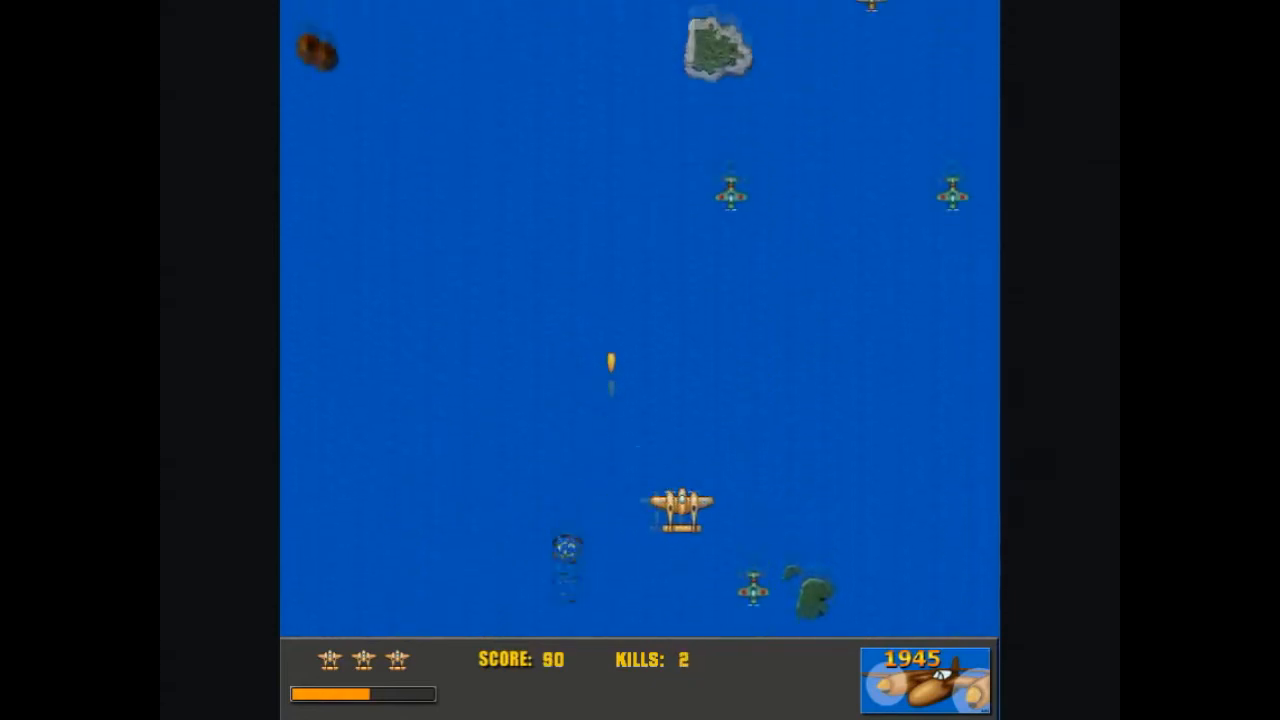
key(Left)
key(Left)
key(space)
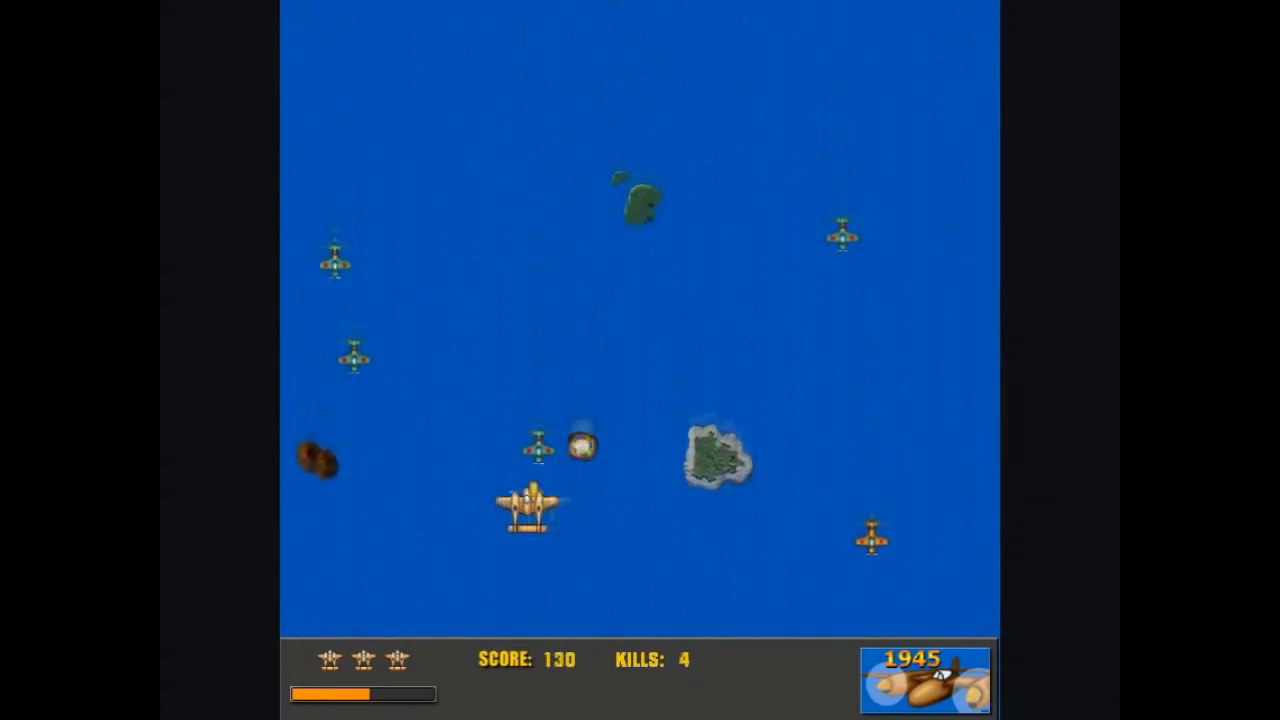
key(Right)
key(Left)
key(space)
key(Right)
key(Down)
key(Right)
key(Down)
key(space)
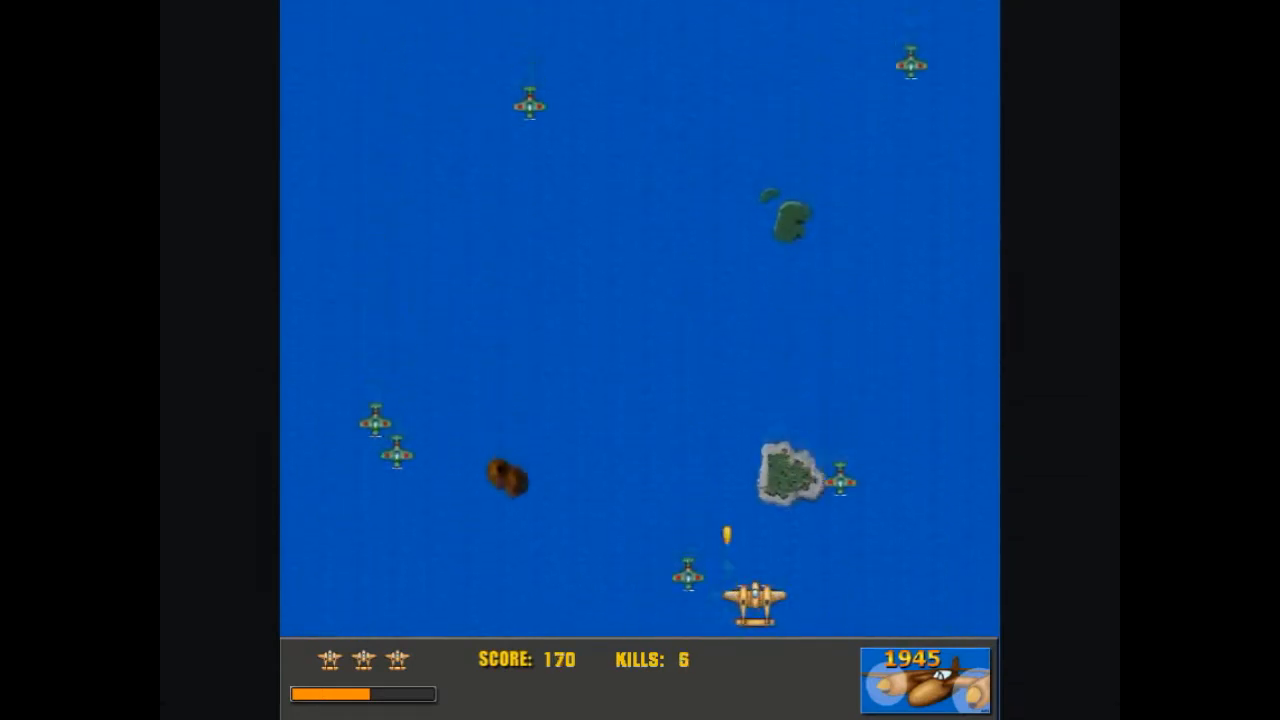
key(Left)
key(Left)
key(space)
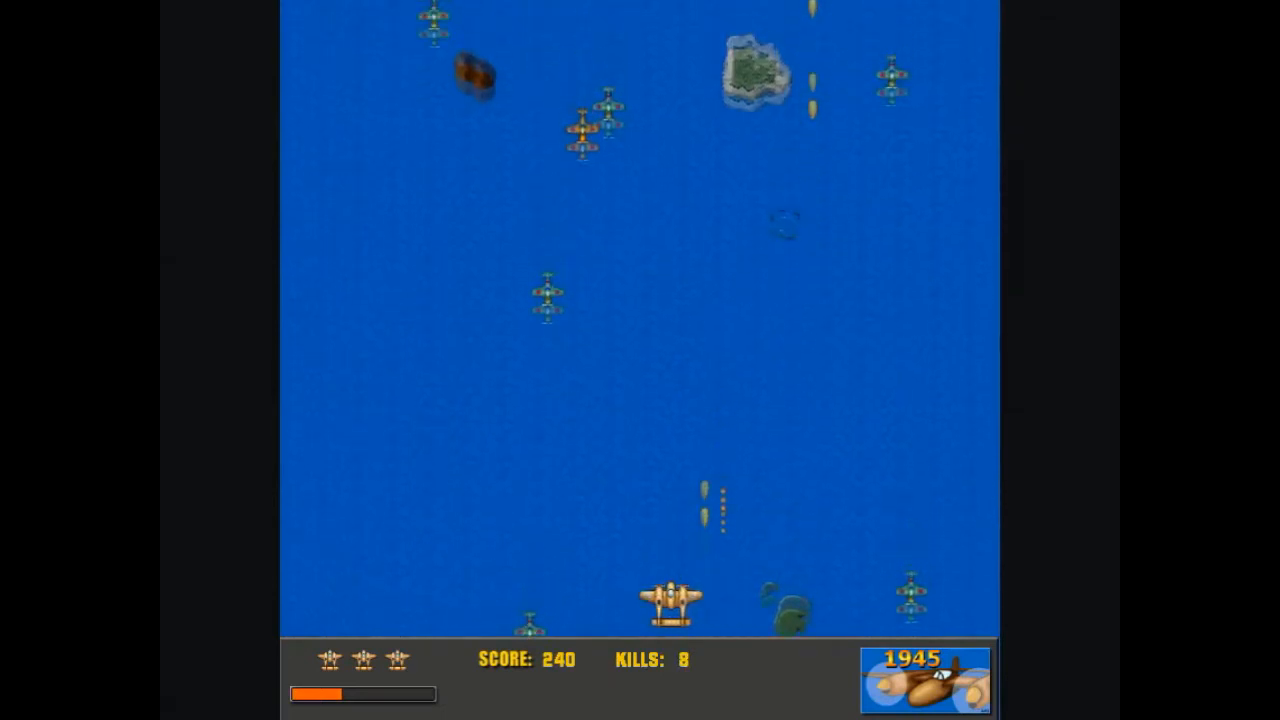
key(space)
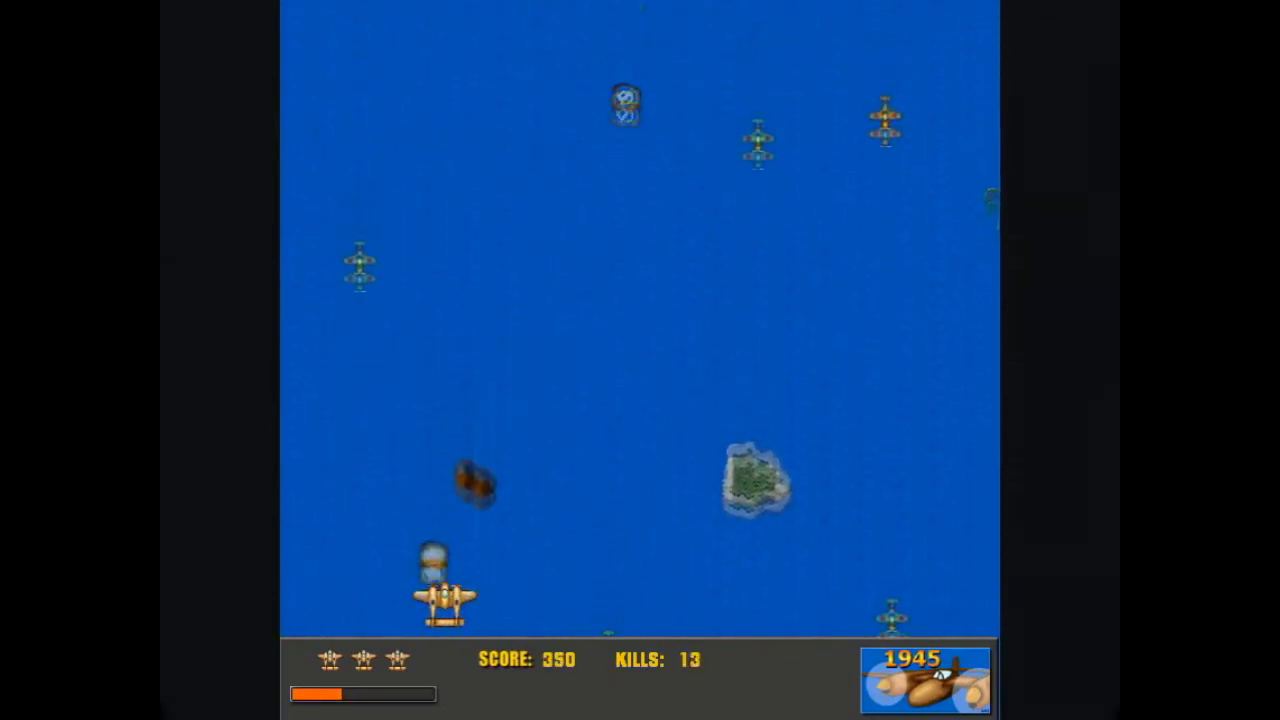
key(Right)
key(Left)
key(space)
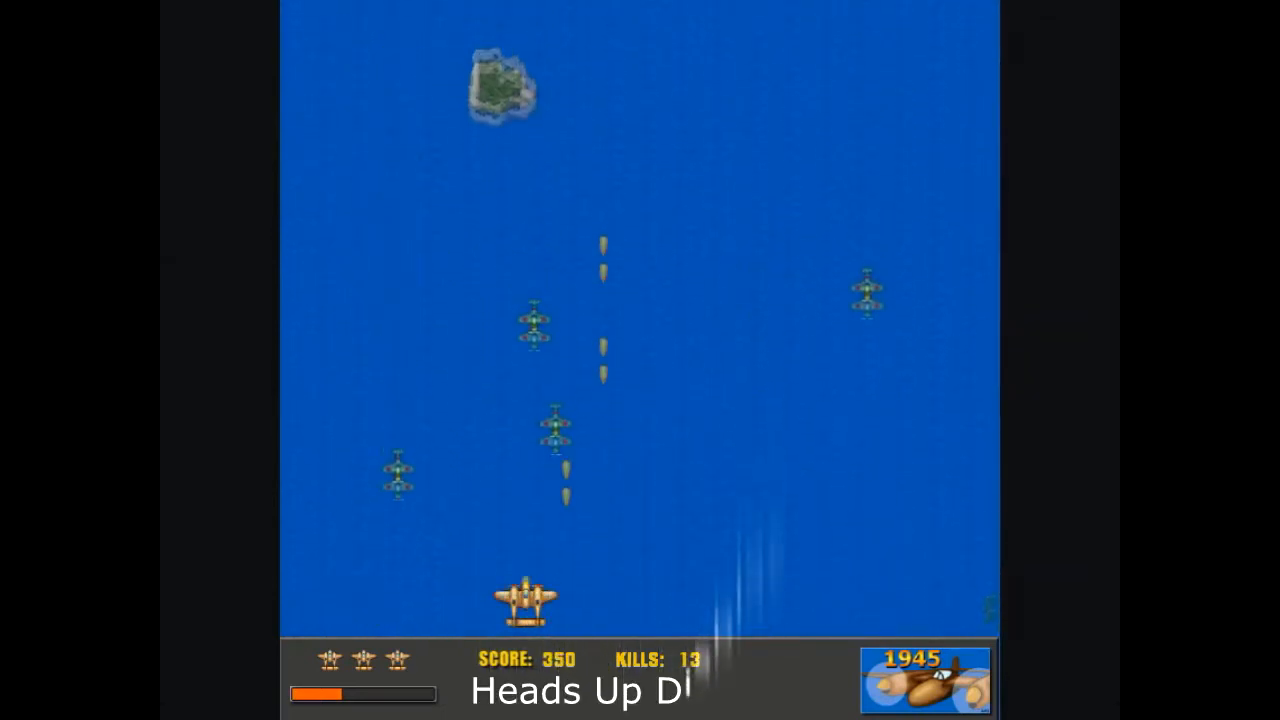
key(Left)
key(space)
key(Right)
key(space)
key(Left)
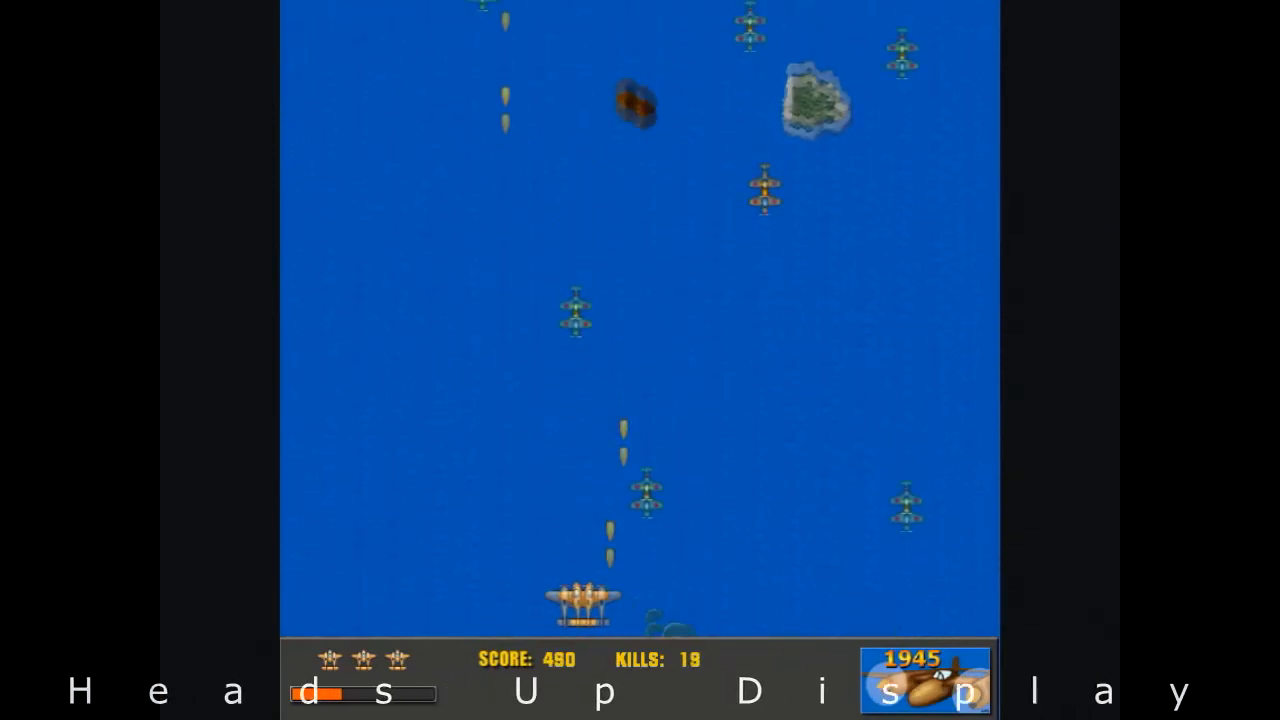
key(space)
key(Left)
key(Right)
key(space)
key(Right)
key(Up)
key(space)
key(Left)
key(Up)
key(space)
key(Right)
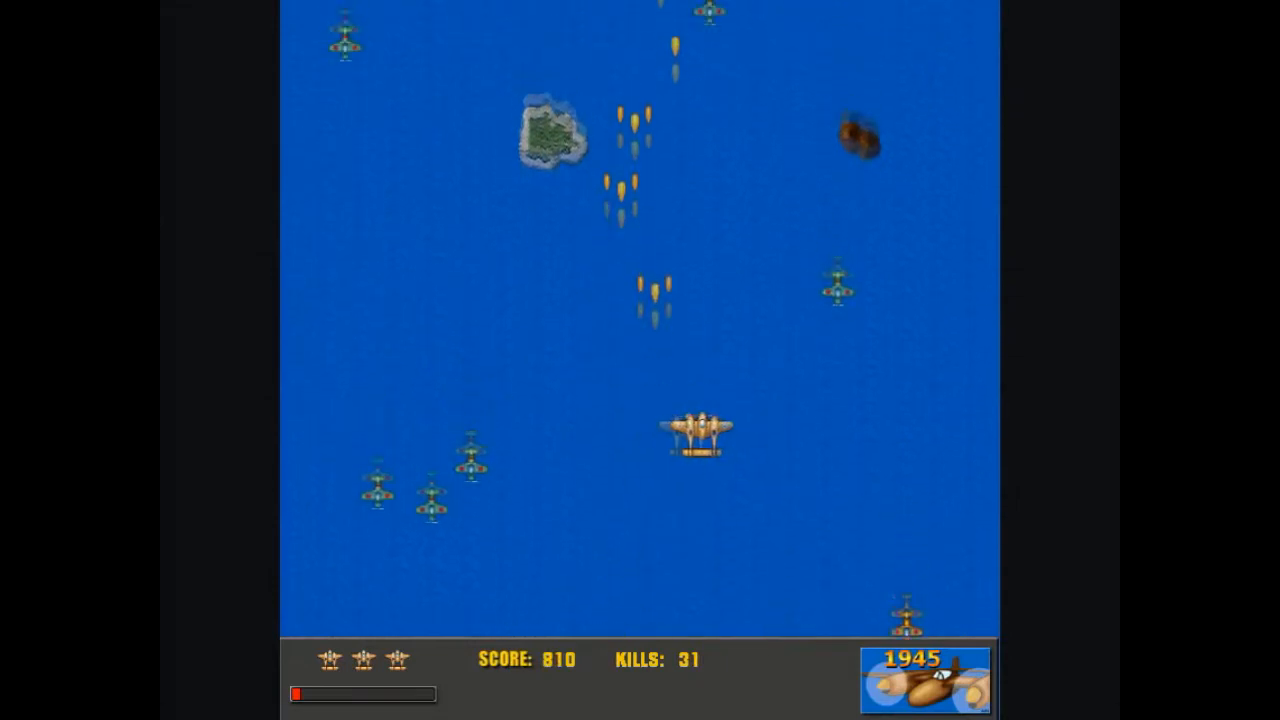
key(Left)
key(space)
key(Left)
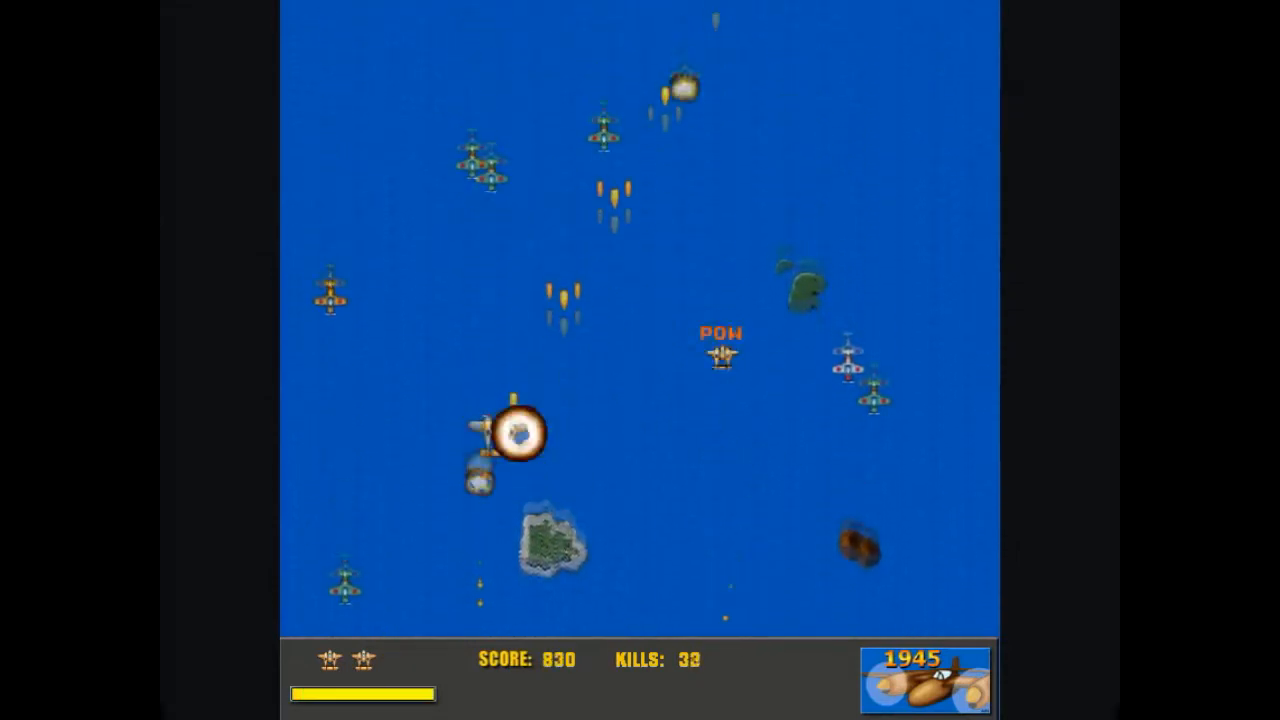
- Fly the respawned plane around the sea with the arrow keys, reaching score 1320 and 75 kills
key(Down)
key(Right)
key(Left)
key(Up)
key(Up)
key(Right)
key(Right)
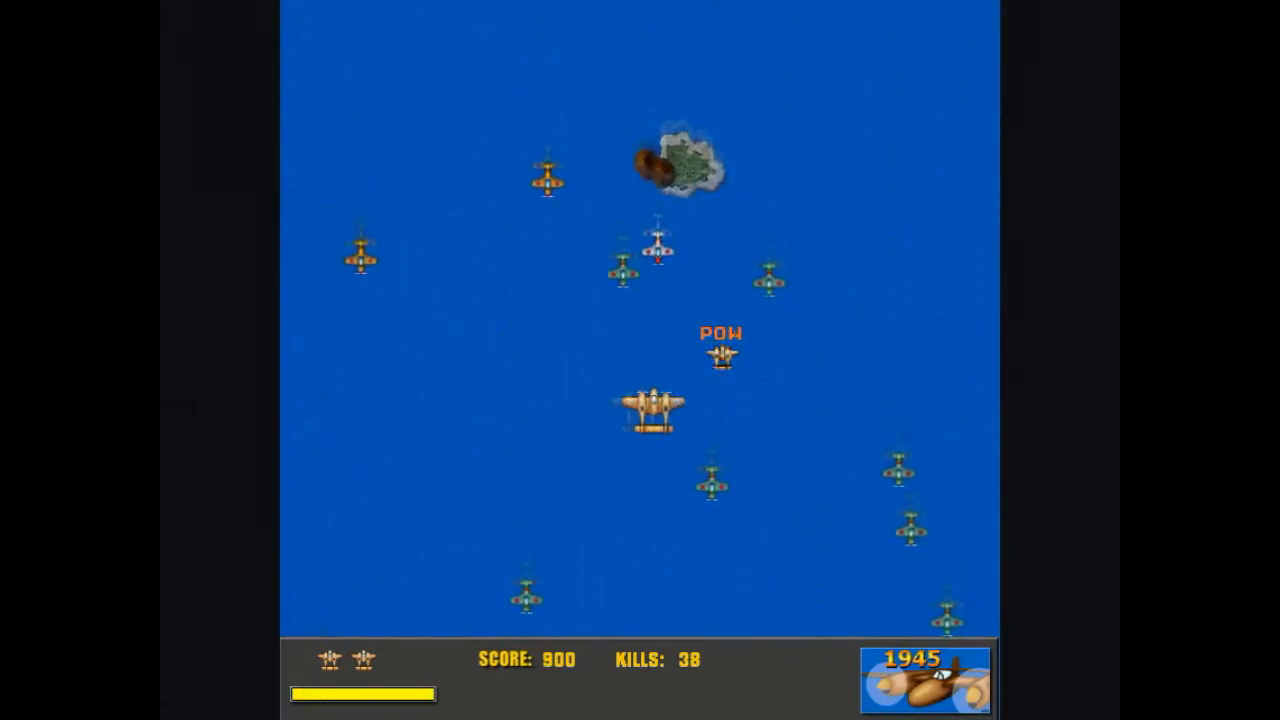
key(Left)
key(Up)
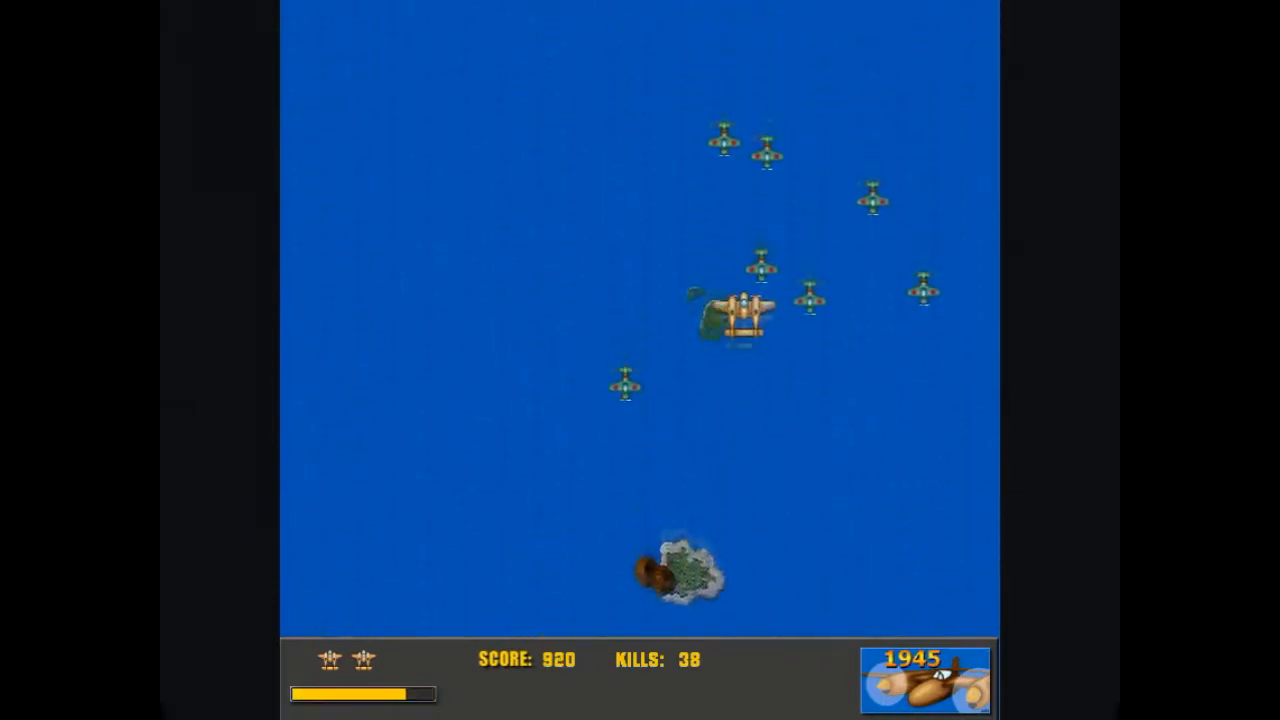
key(Left)
key(Up)
key(Up)
key(Down)
key(Down)
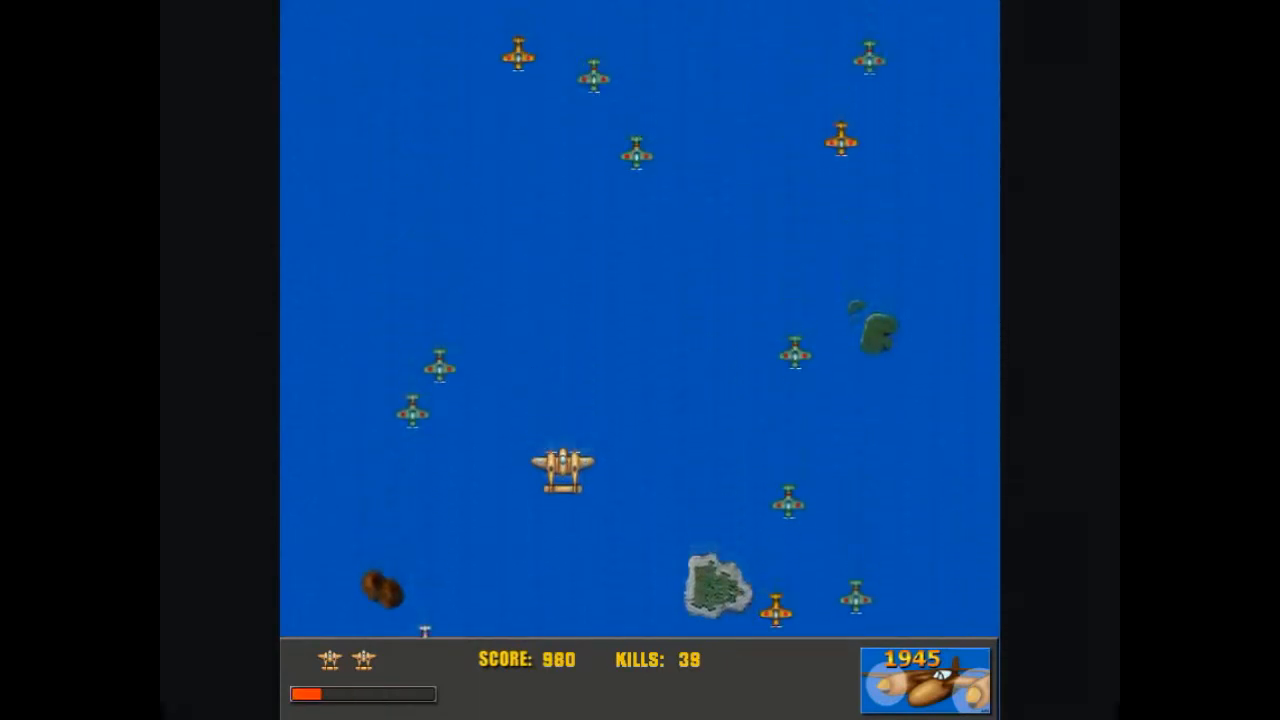
key(Left)
key(Left)
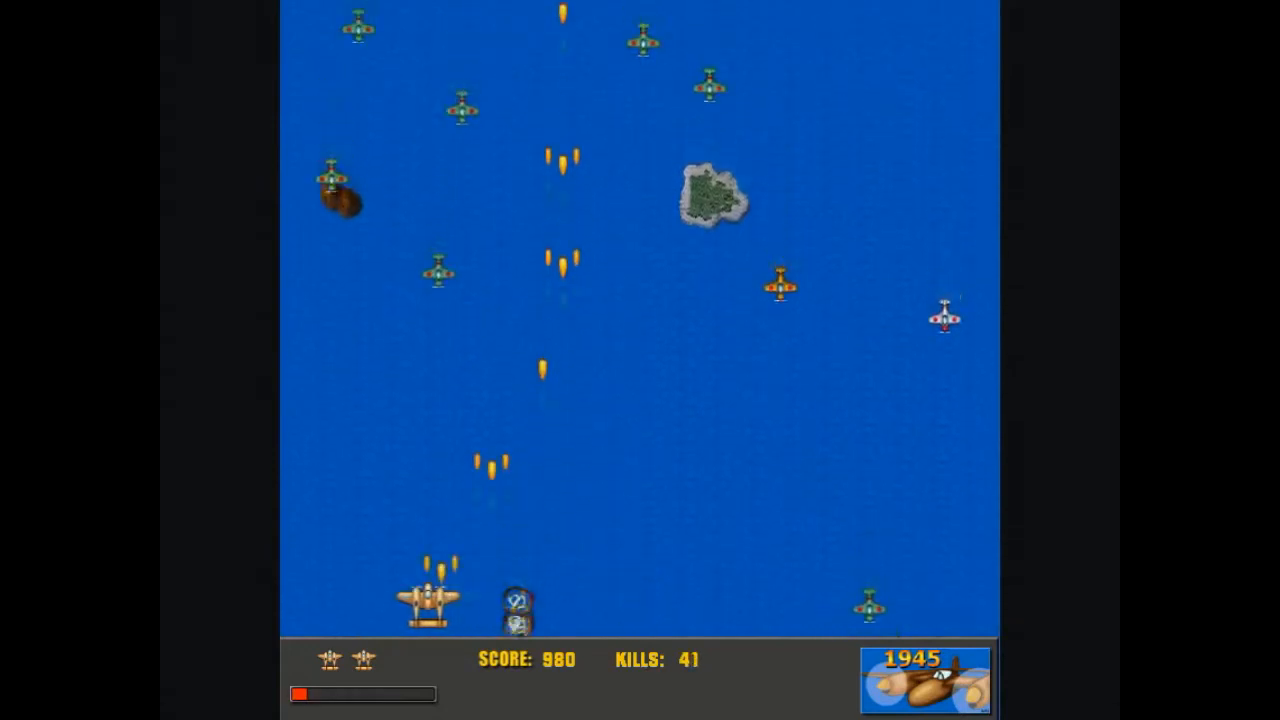
key(Right)
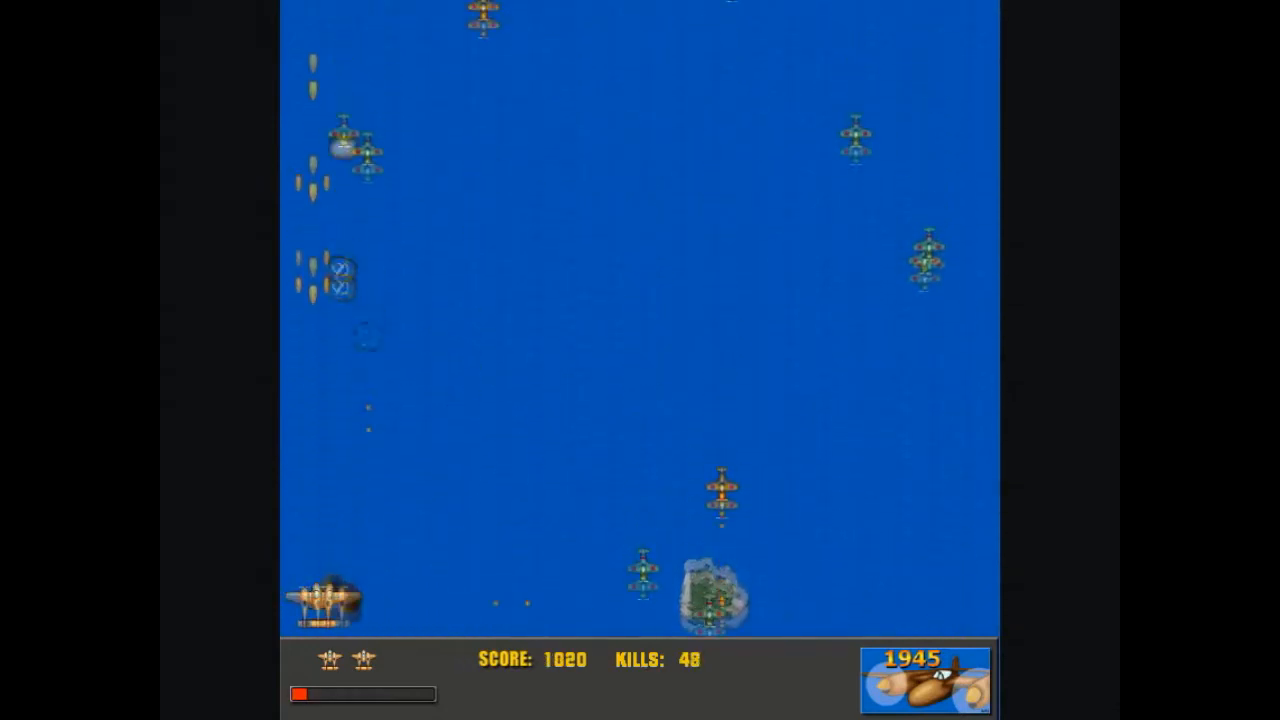
key(Right)
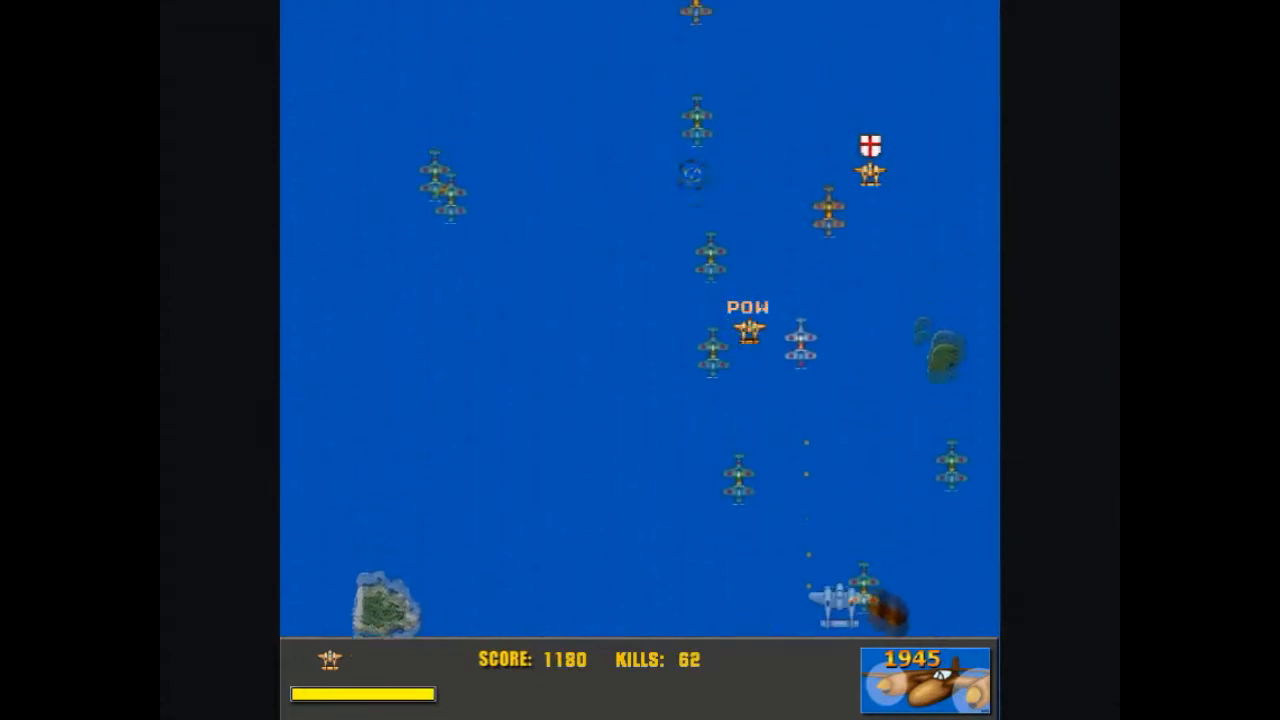
key(Right)
key(Up)
key(Down)
key(Left)
key(Up)
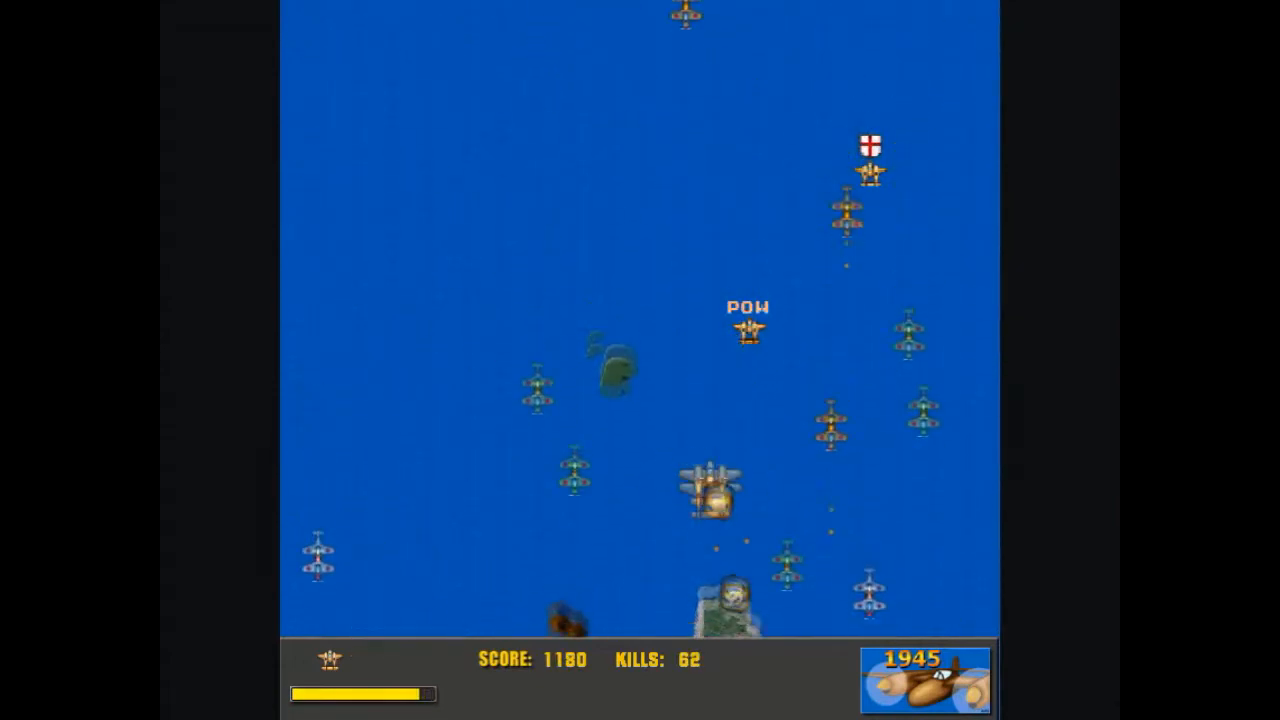
key(Right)
key(Down)
key(Left)
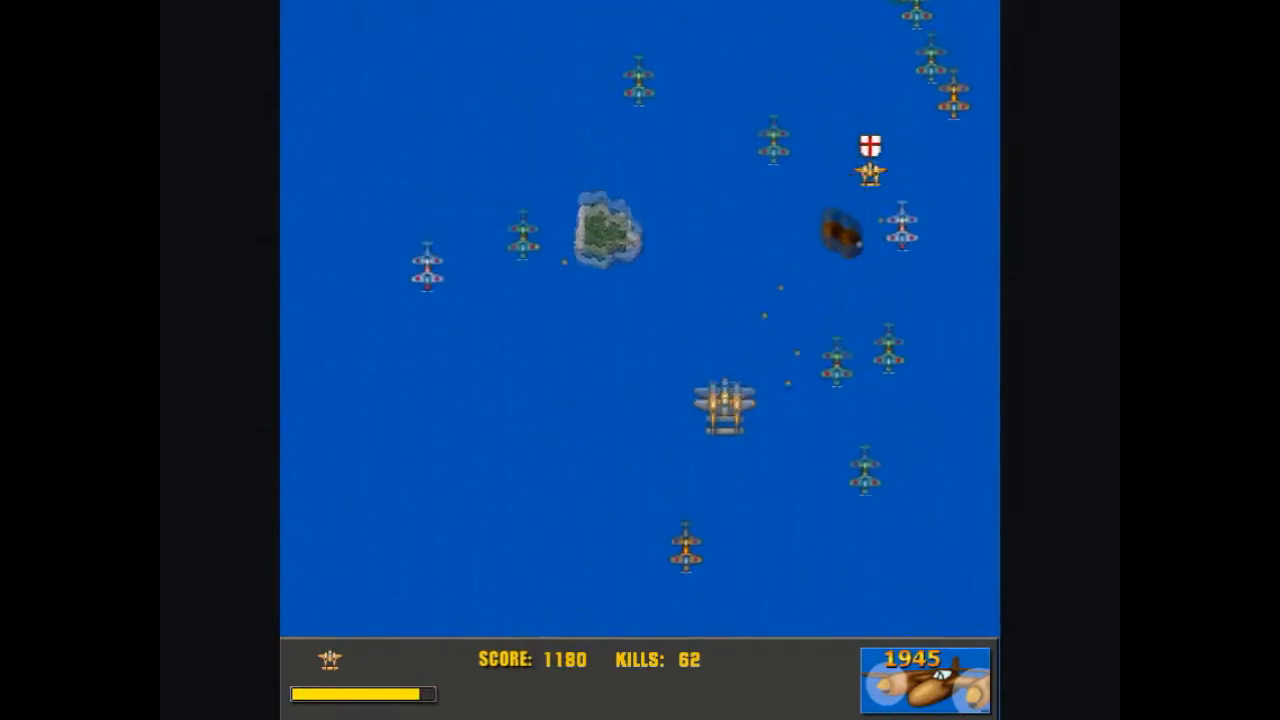
key(Left)
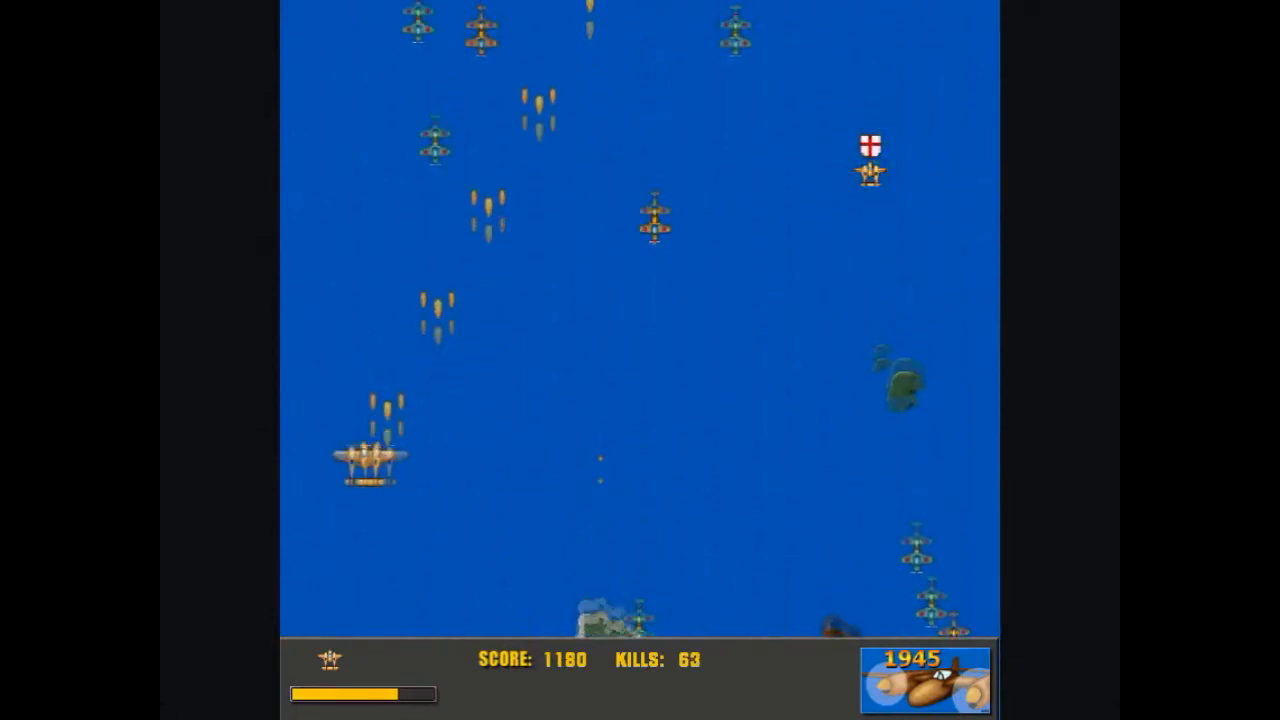
key(Right)
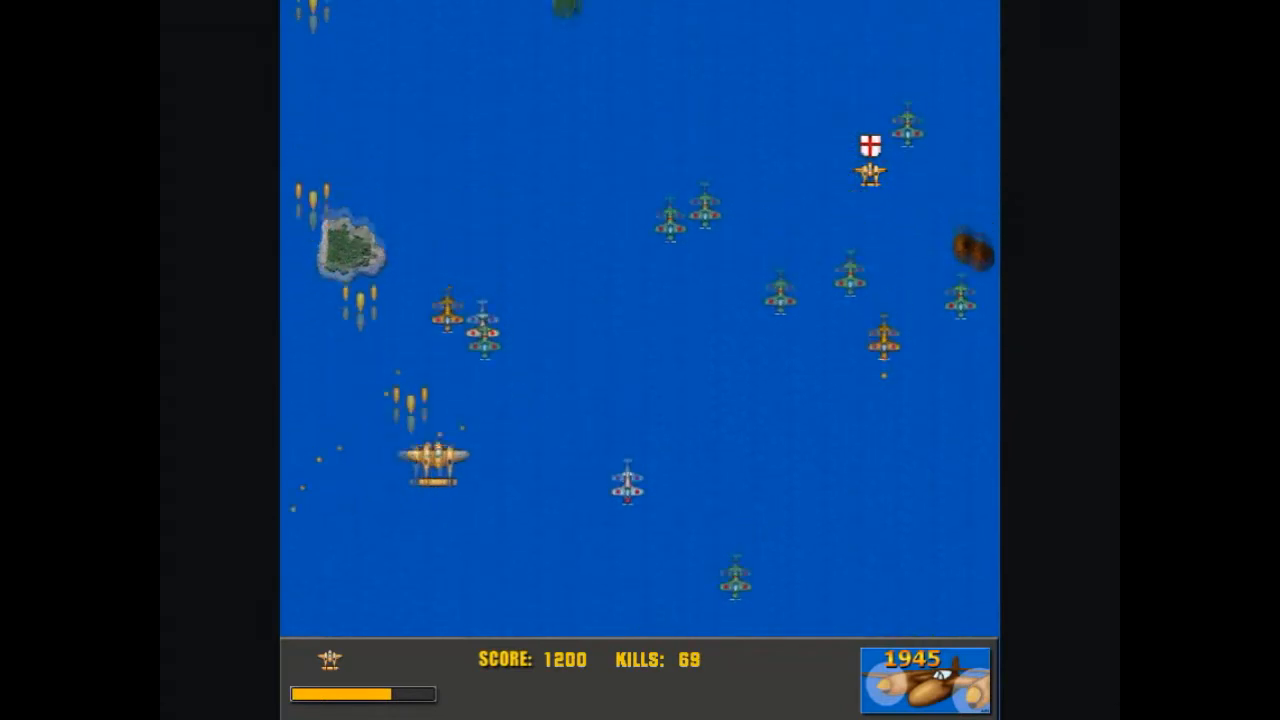
key(Up)
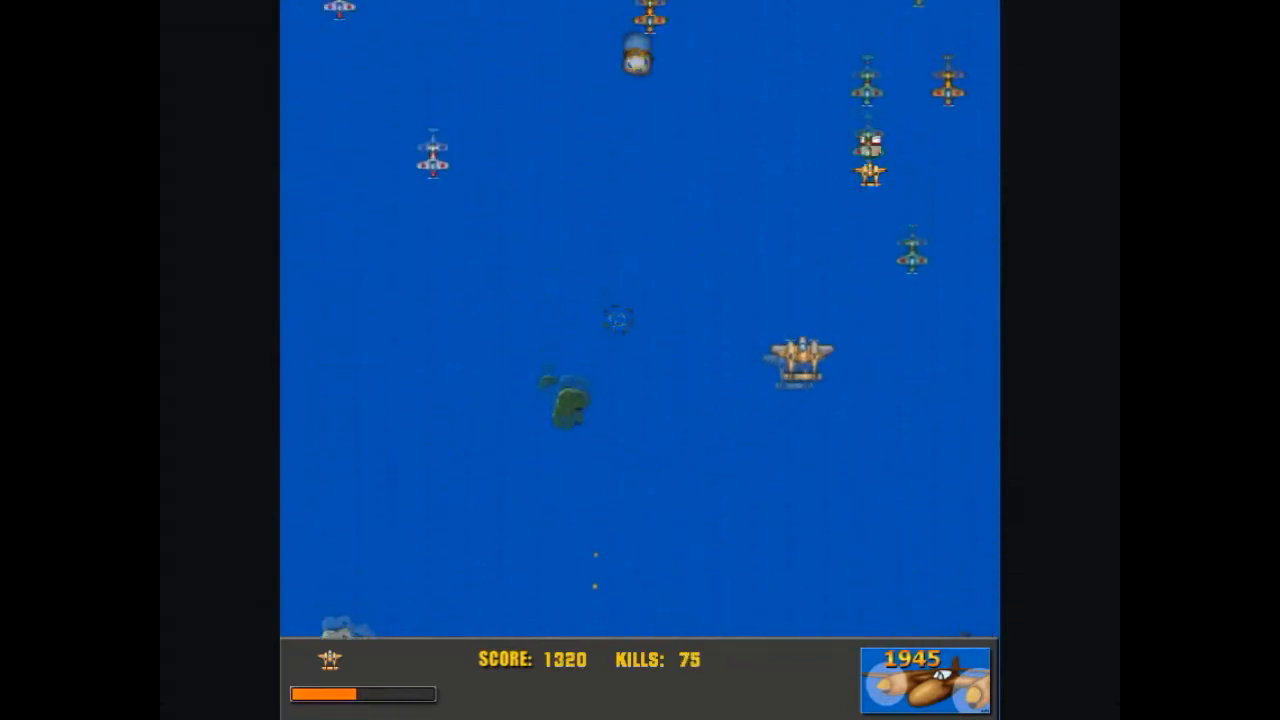
key(Right)
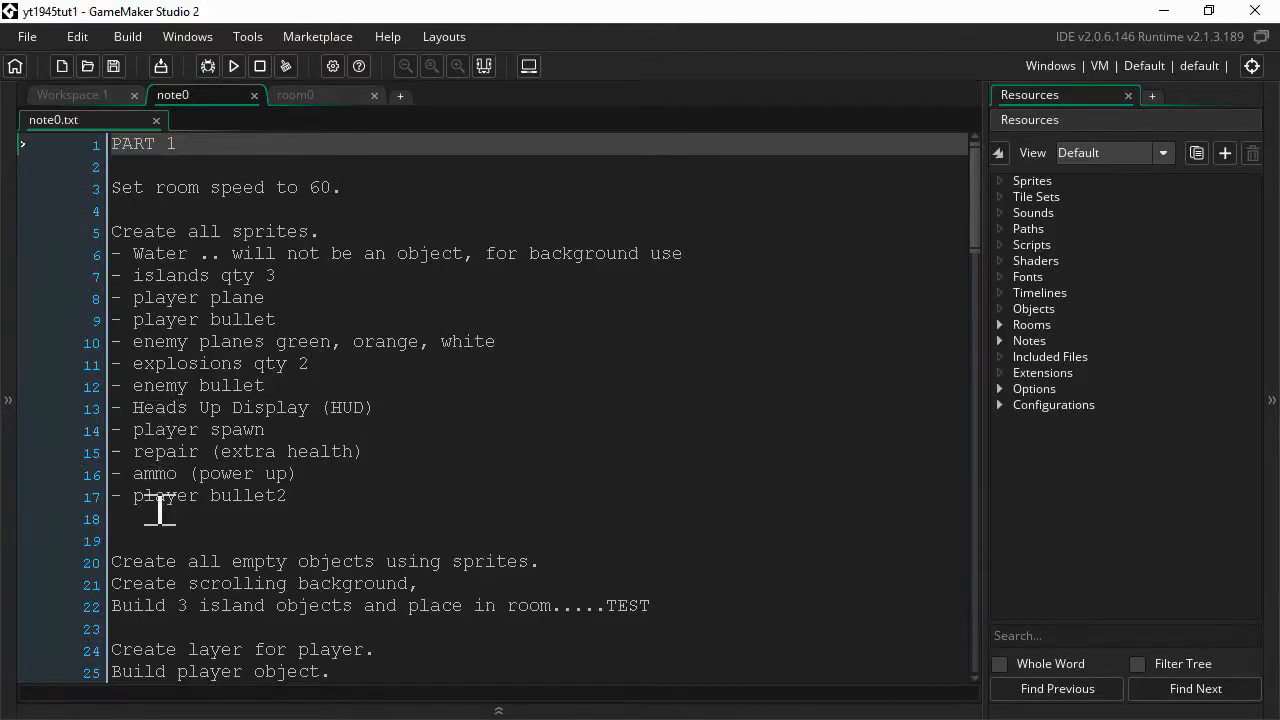
- Scroll down through the note0 Part 1 task list and back up to the top
scroll(159, 509, down, 2)
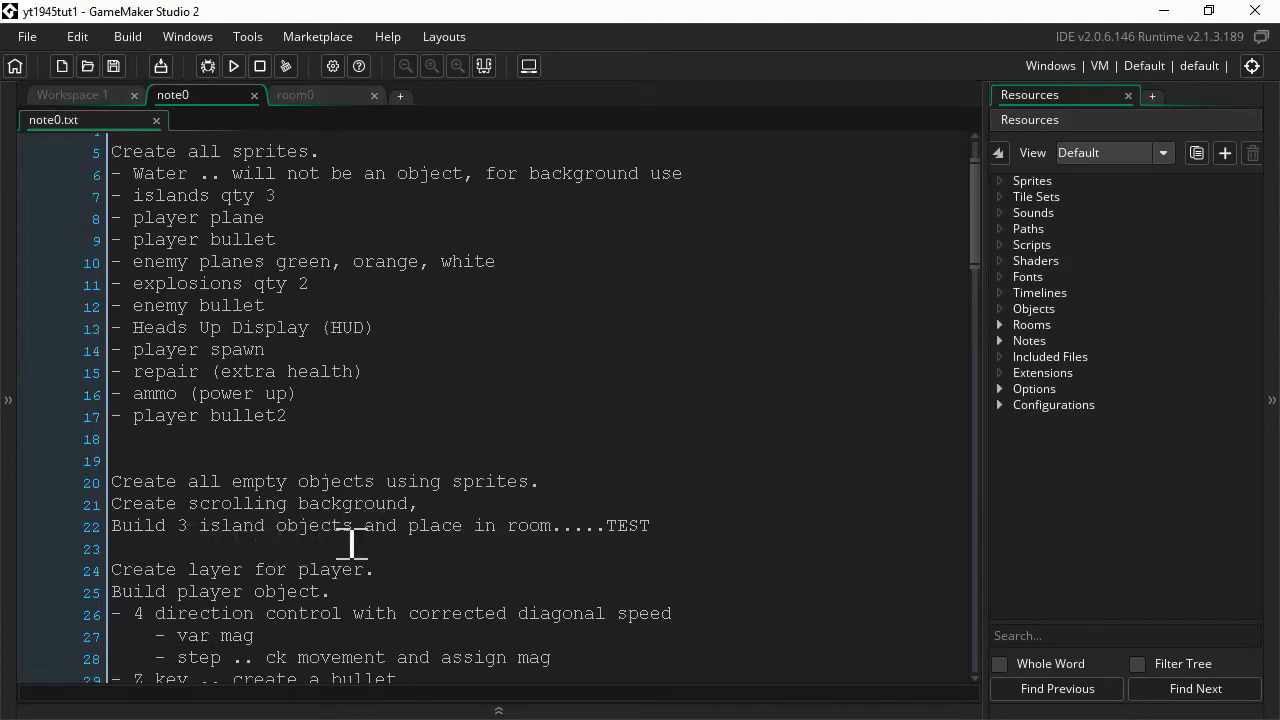
scroll(406, 525, up, 2)
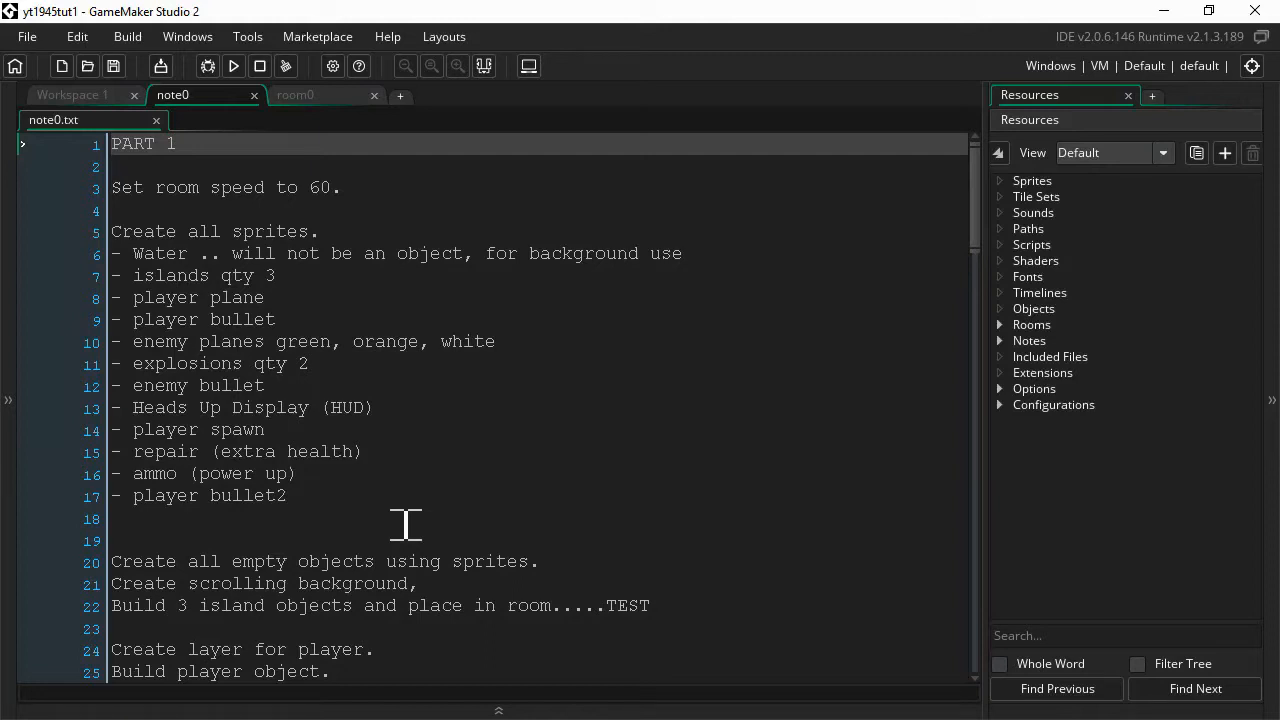
- In Workspace 1, create a new sprite and open it in the image editor with the Resources dock collapsed
click(72, 95)
right_click(1022, 183)
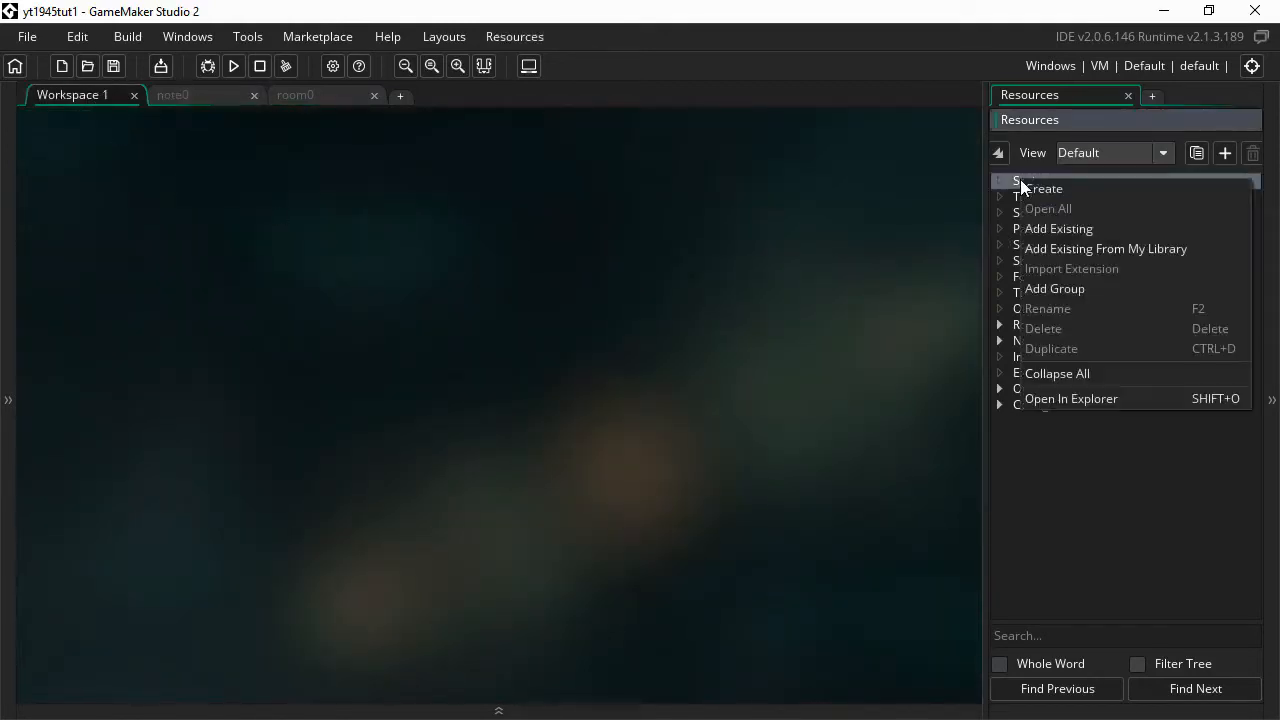
click(1045, 190)
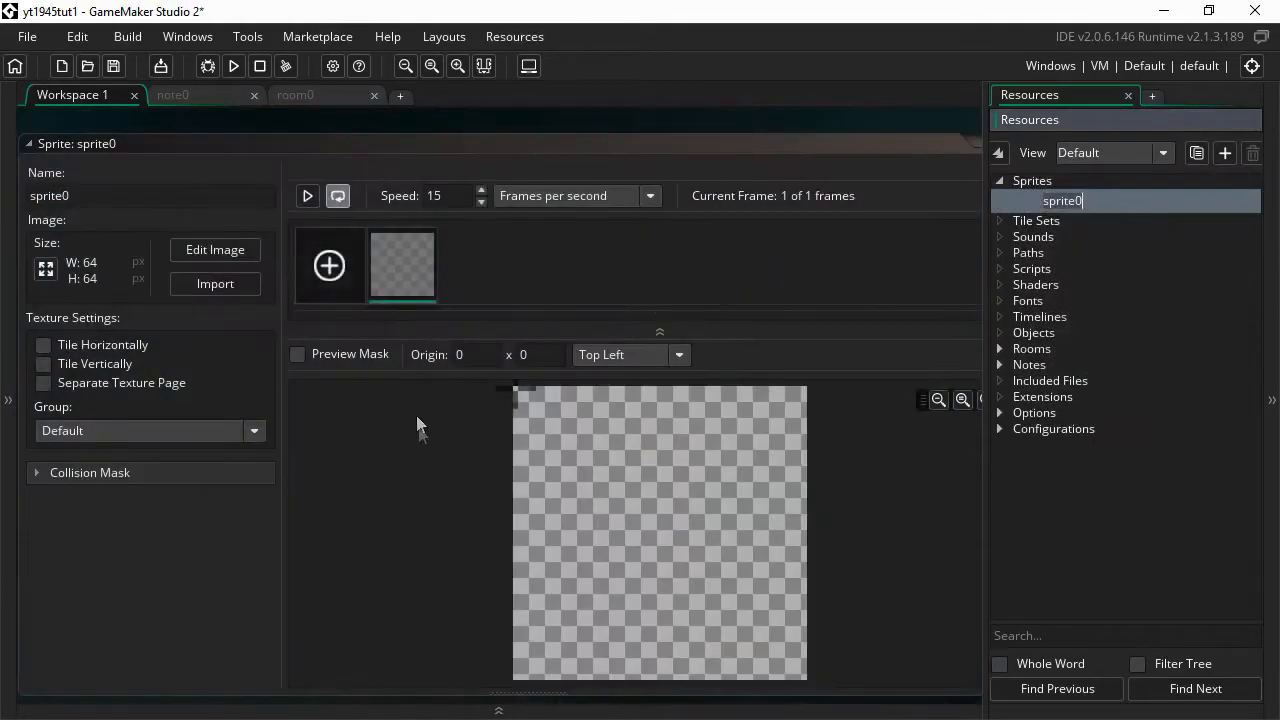
click(199, 253)
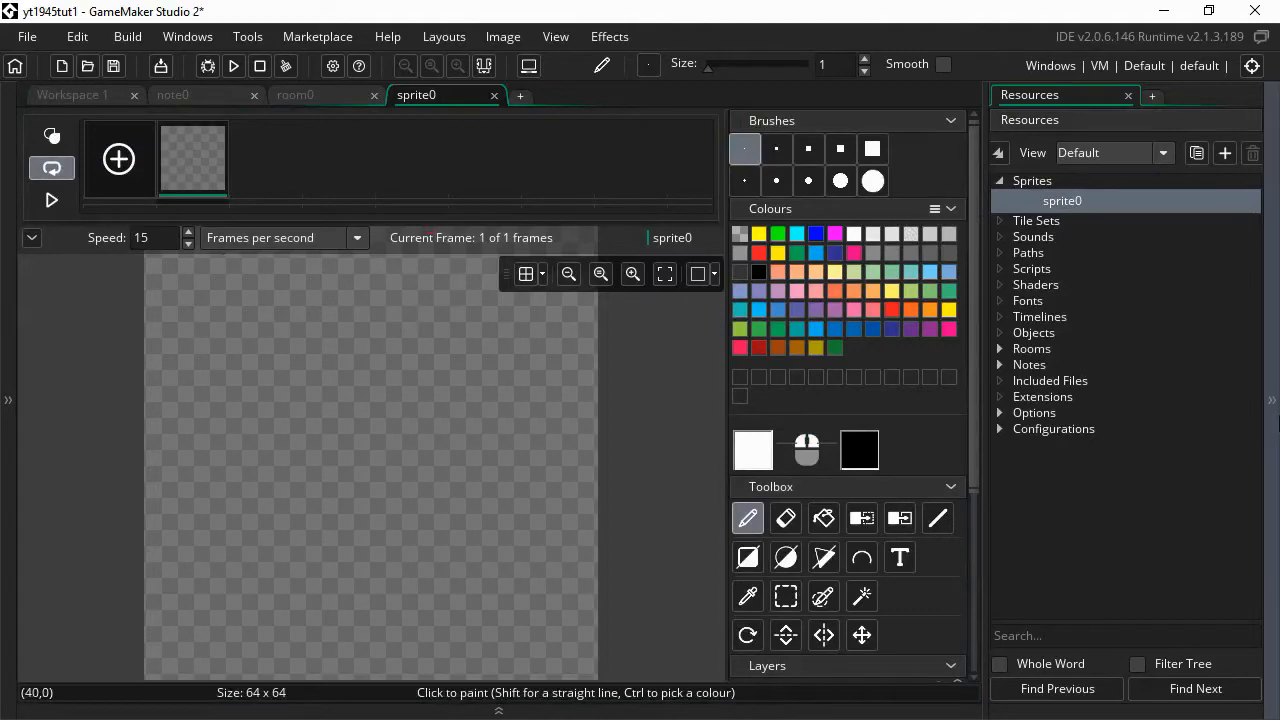
click(1274, 398)
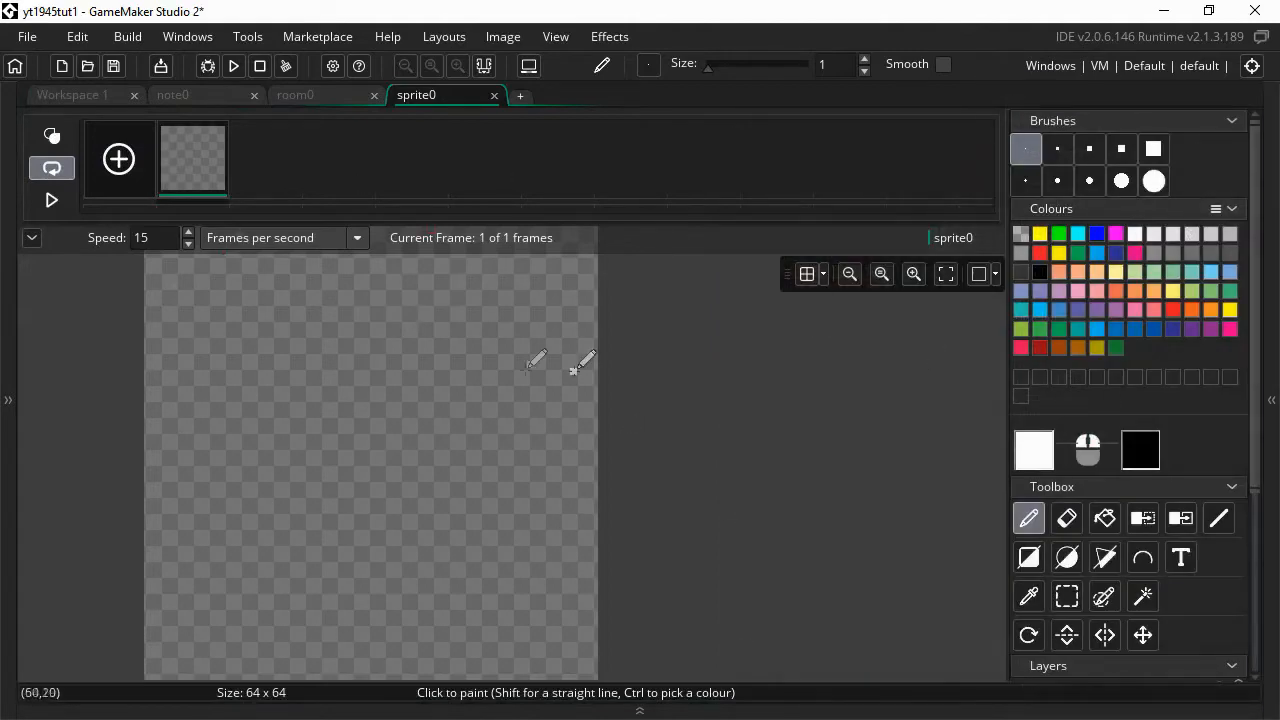
- Look through the File menu, then bring up the Image menu
click(37, 39)
click(508, 38)
click(518, 40)
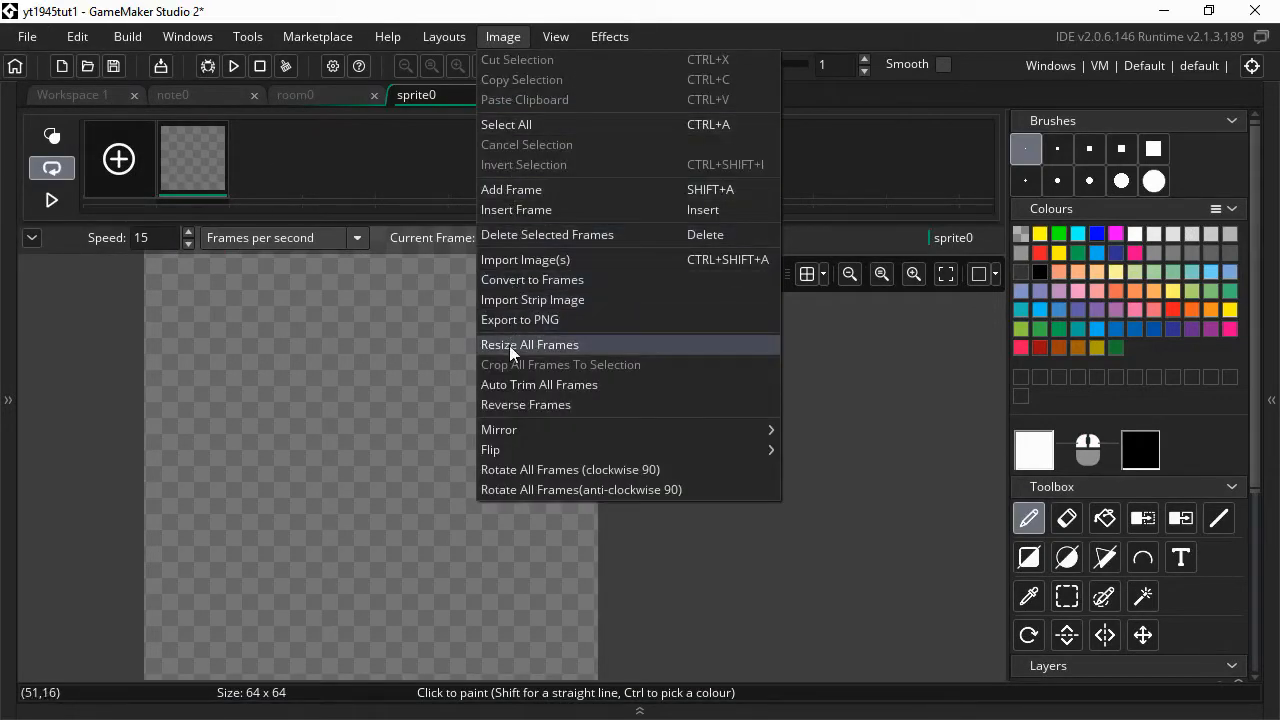
- Import 1945_full.bmp from the 1945_sprites folder as a strip image into sprite0
click(518, 300)
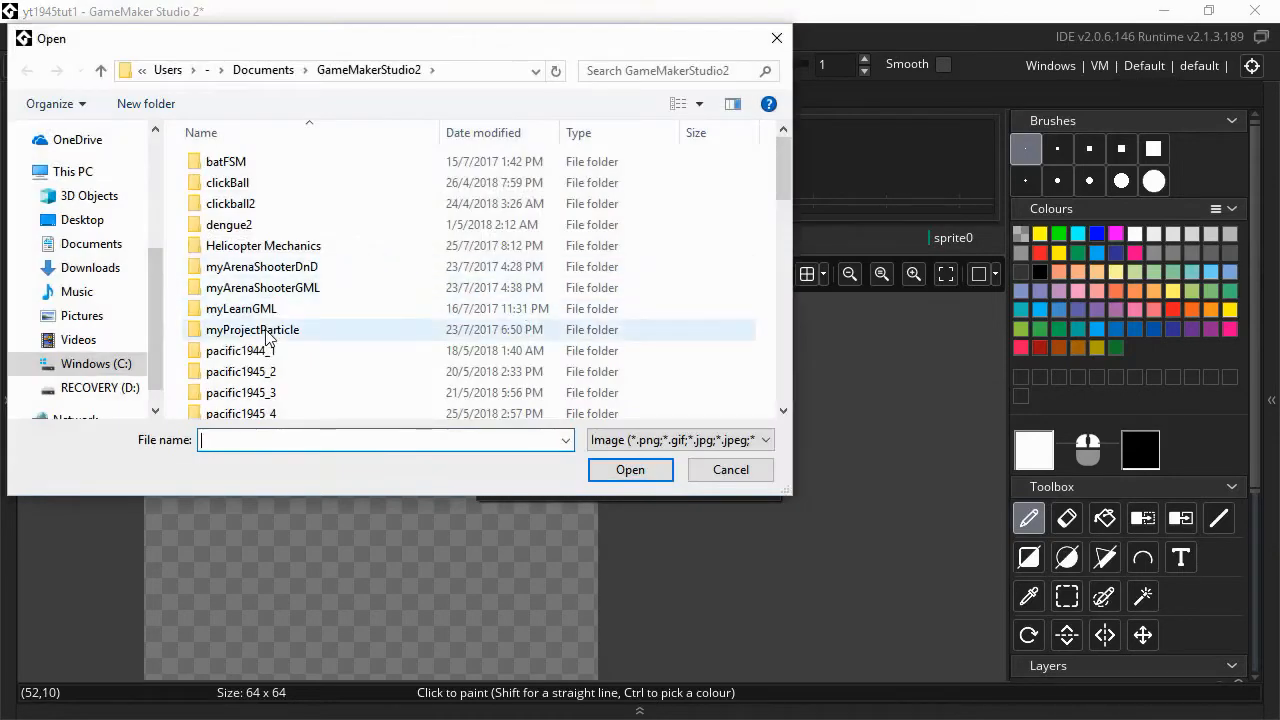
scroll(60, 300, up, 3)
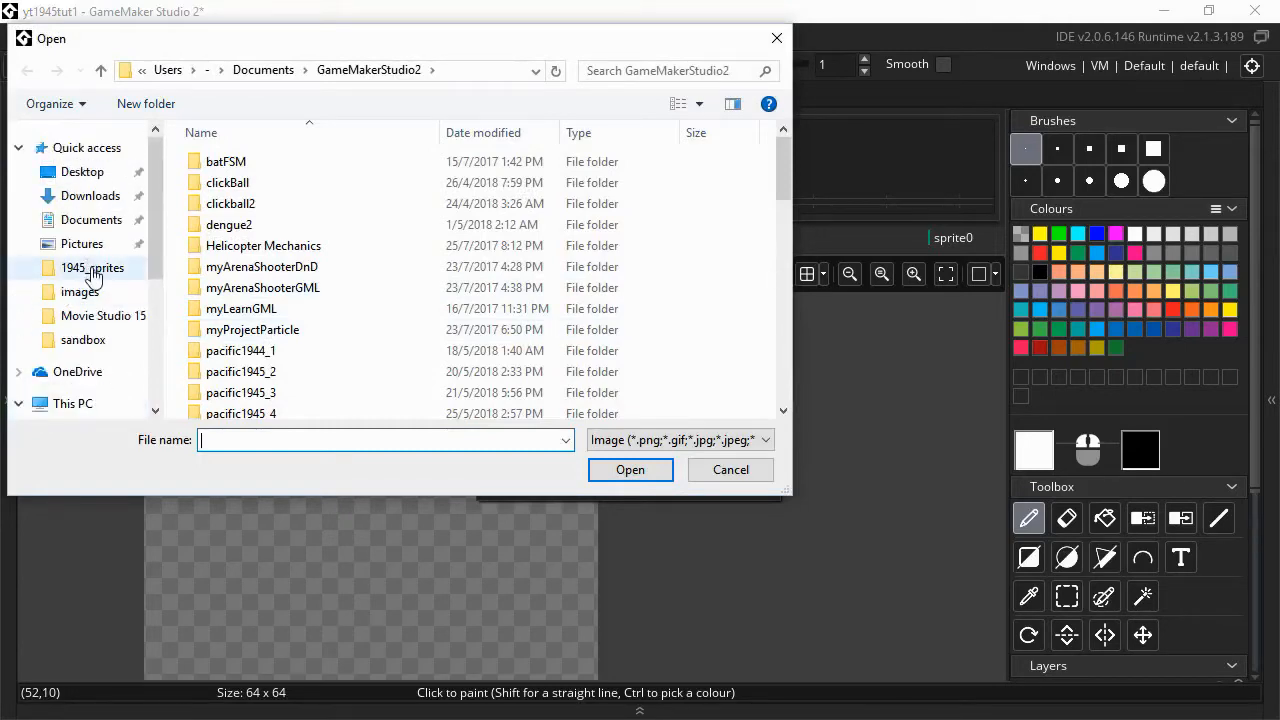
click(93, 272)
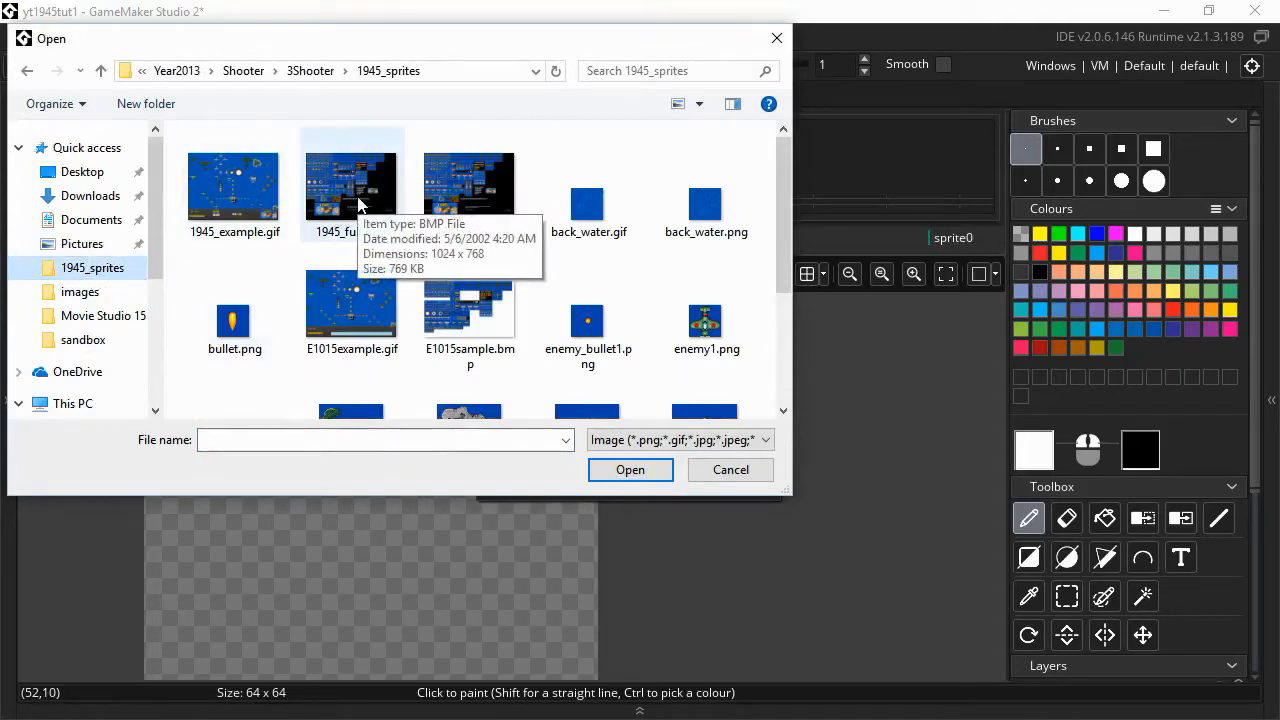
double_click(357, 200)
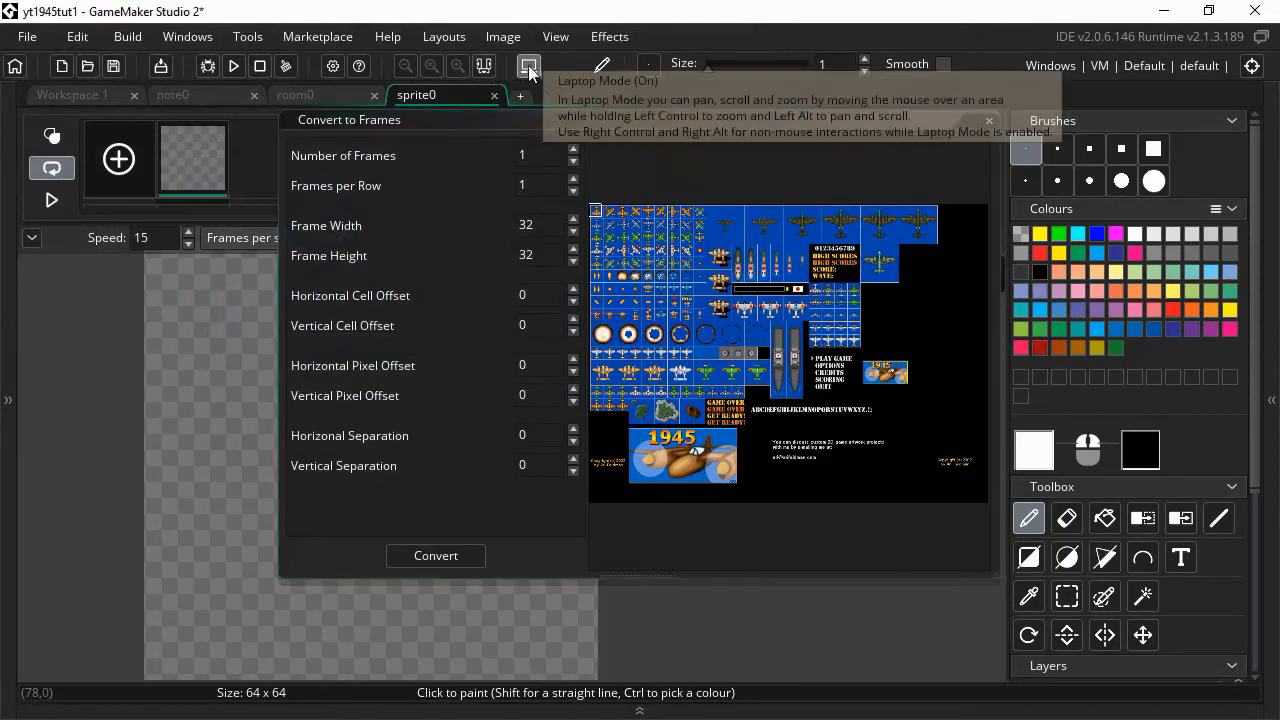
- Frame the plain blue water tile at pixel offset 268, 367 and convert it into sprite0's frame
click(704, 363)
scroll(702, 362, up, 6)
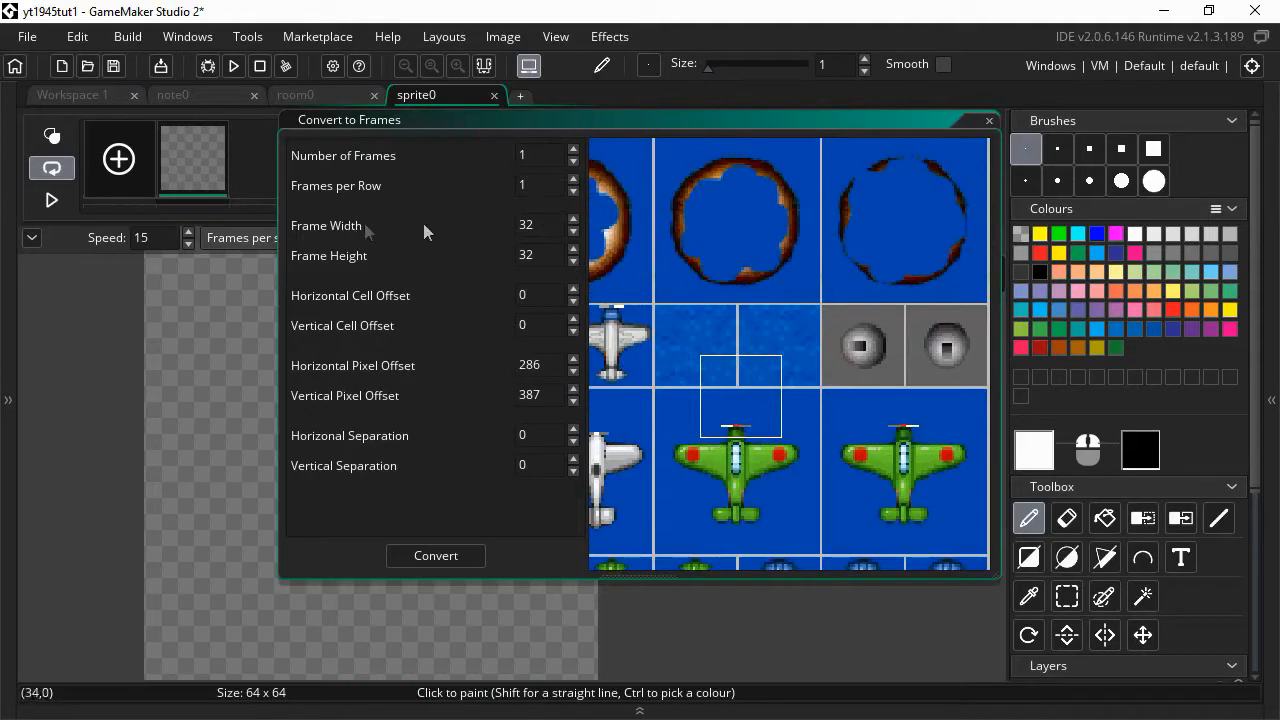
click(656, 307)
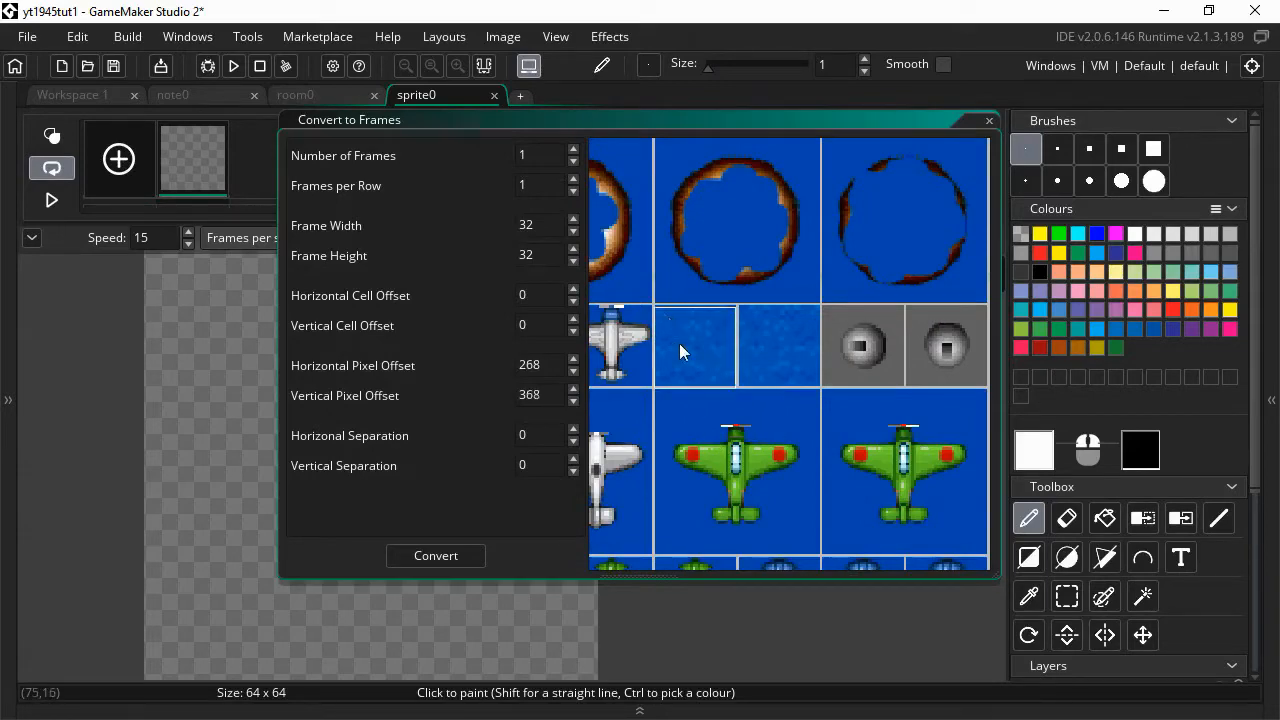
scroll(679, 350, up, 5)
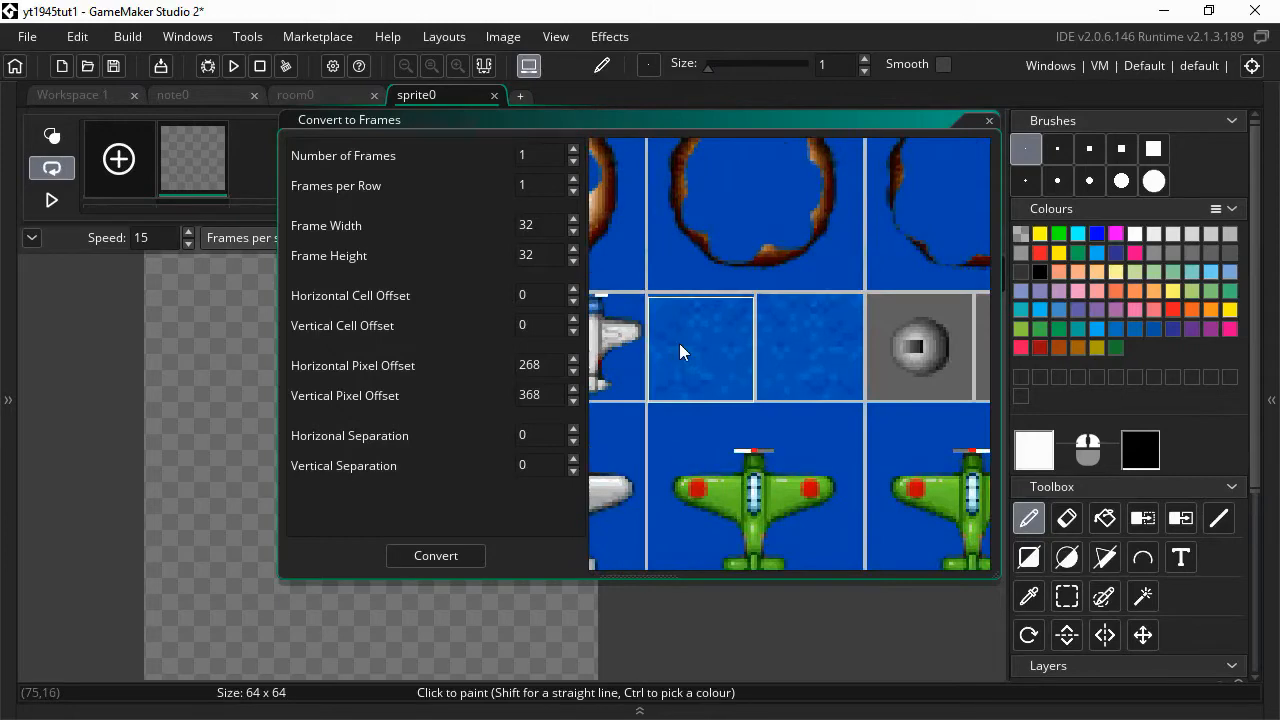
middle_drag(679, 344, 744, 350)
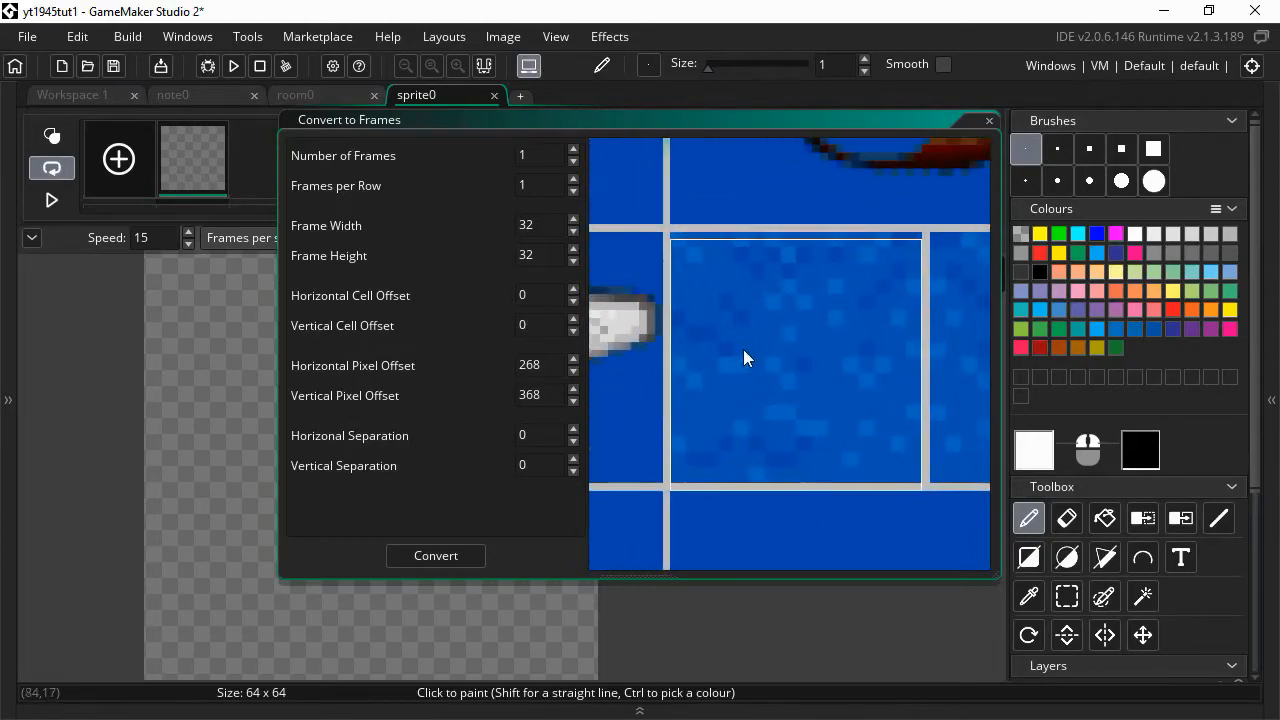
click(670, 231)
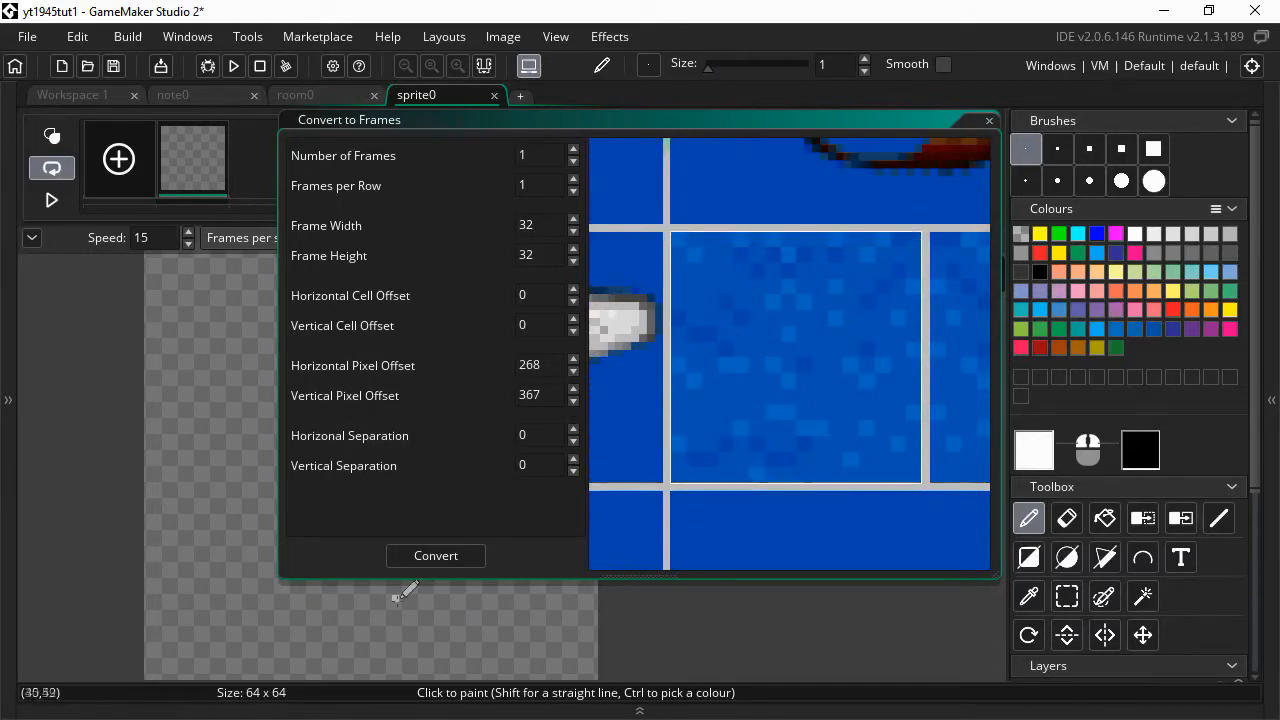
click(439, 557)
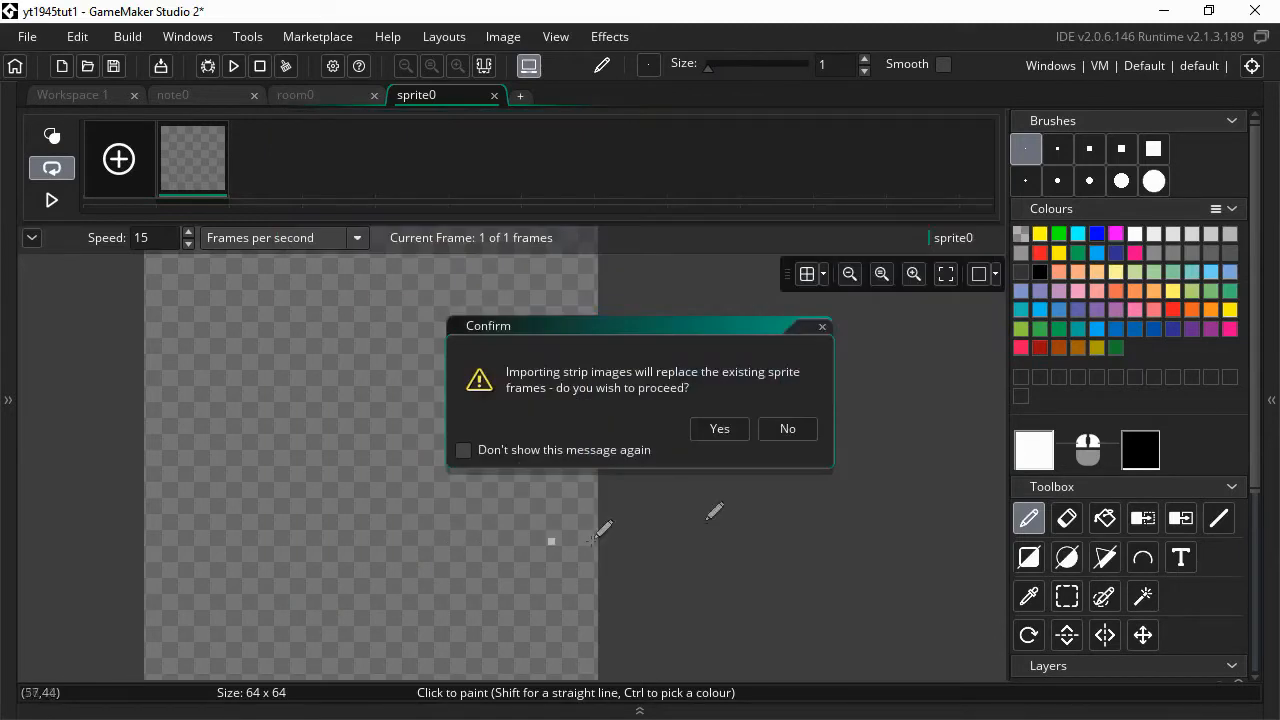
- Confirm replacing sprite0's frames, reset the zoom, and return to Workspace 1
click(720, 430)
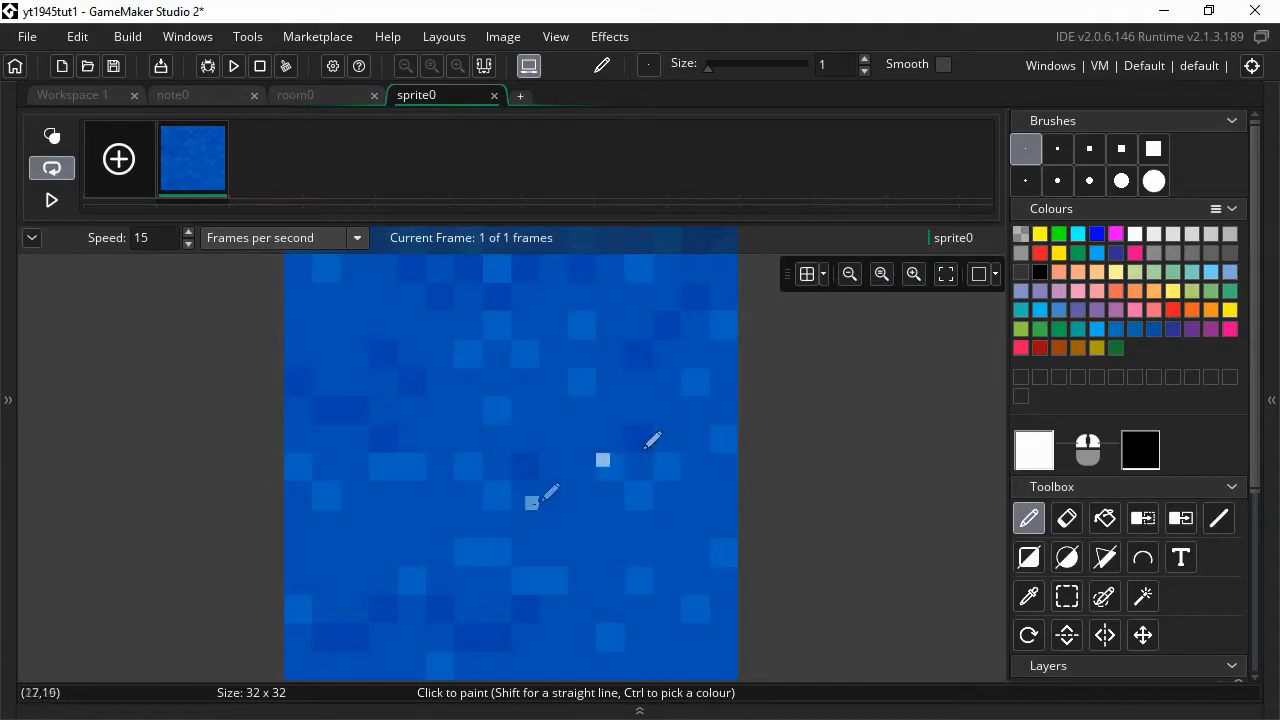
click(882, 274)
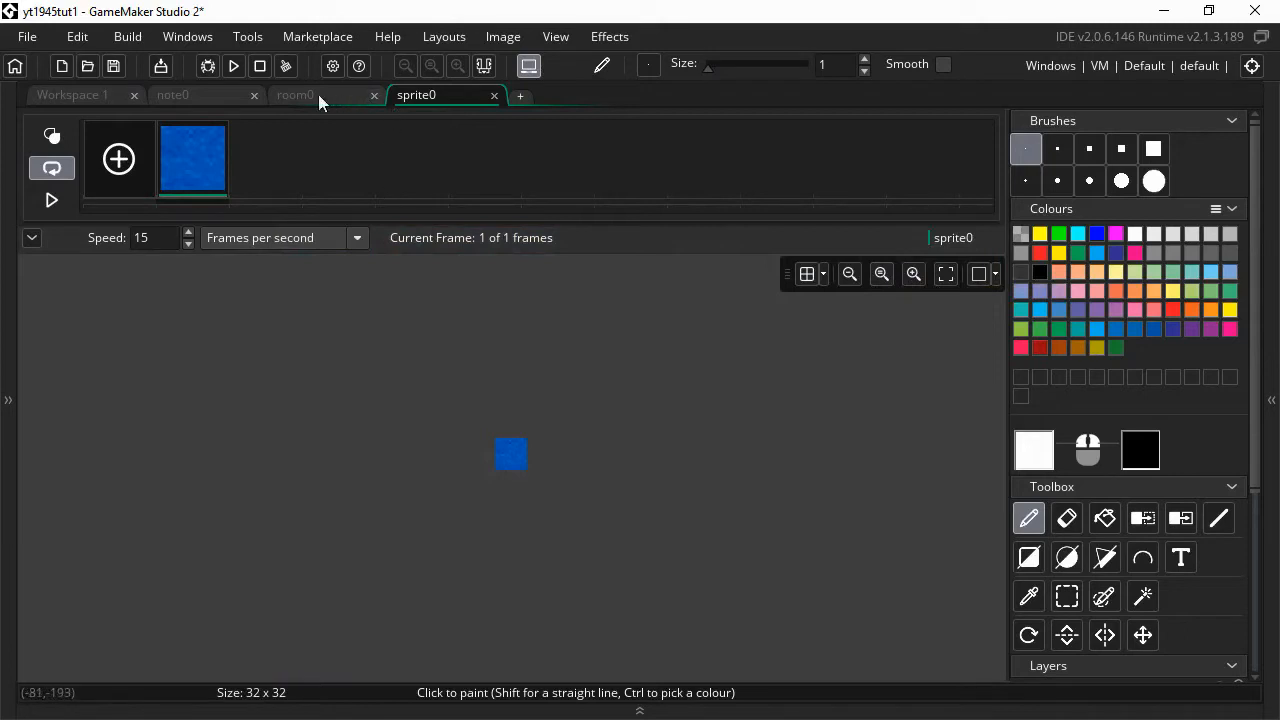
click(78, 94)
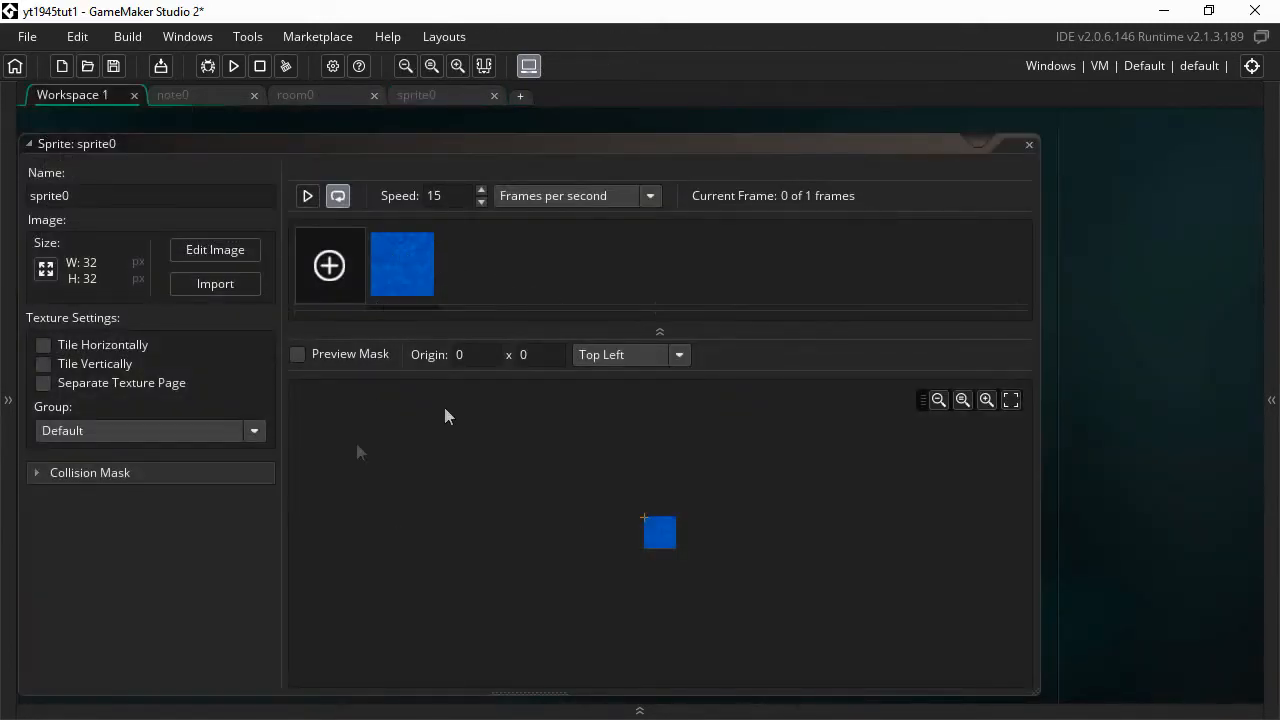
- Rename sprite0 to sOcean and show the Resources panel
double_click(94, 196)
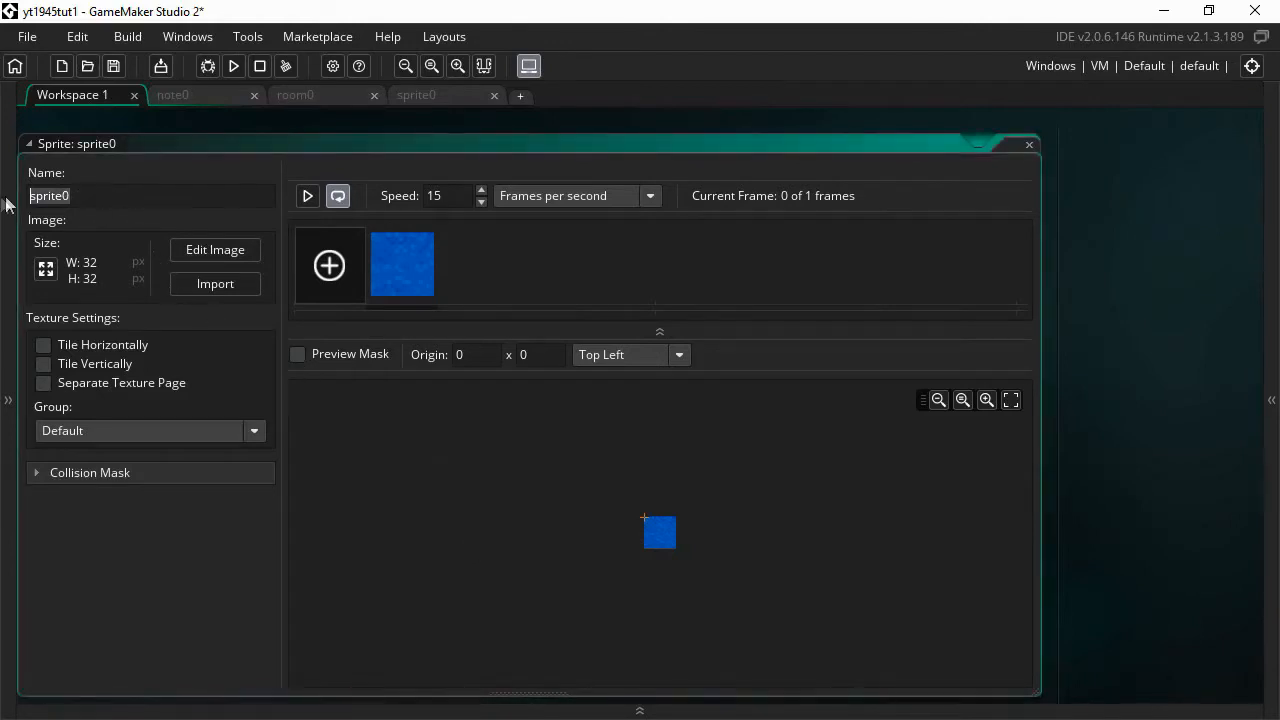
text(s)
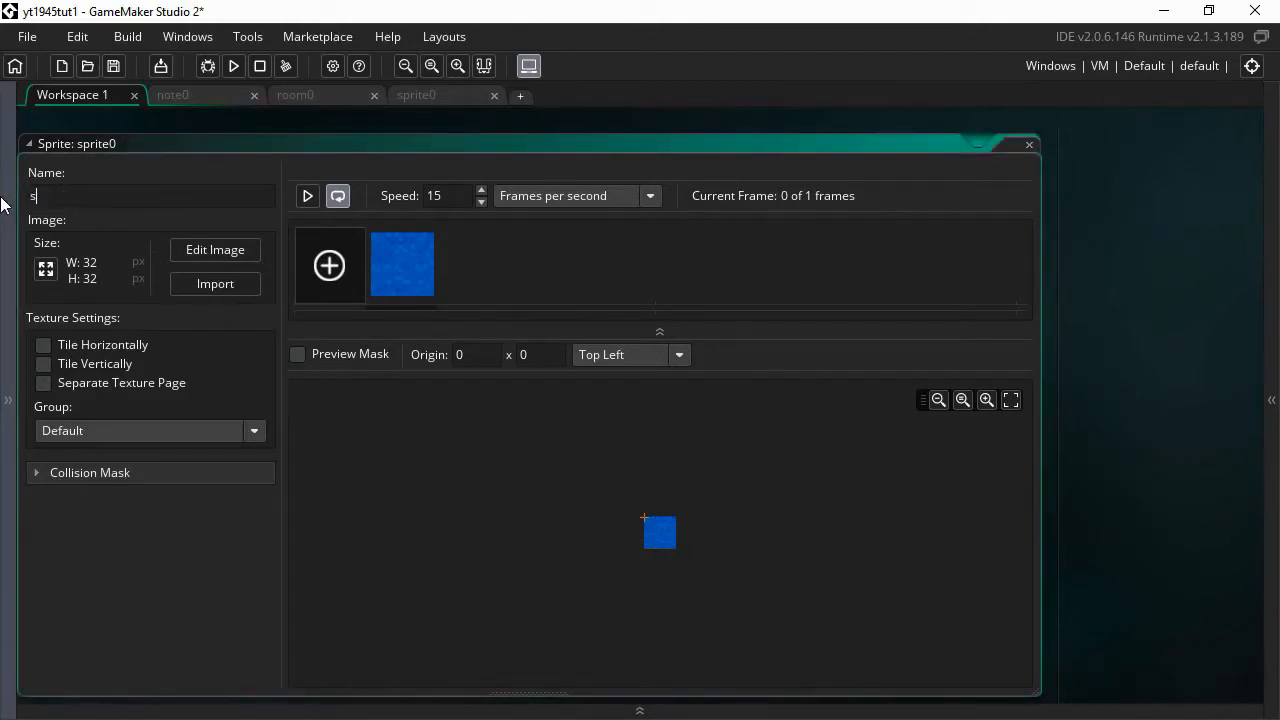
text(Ocean)
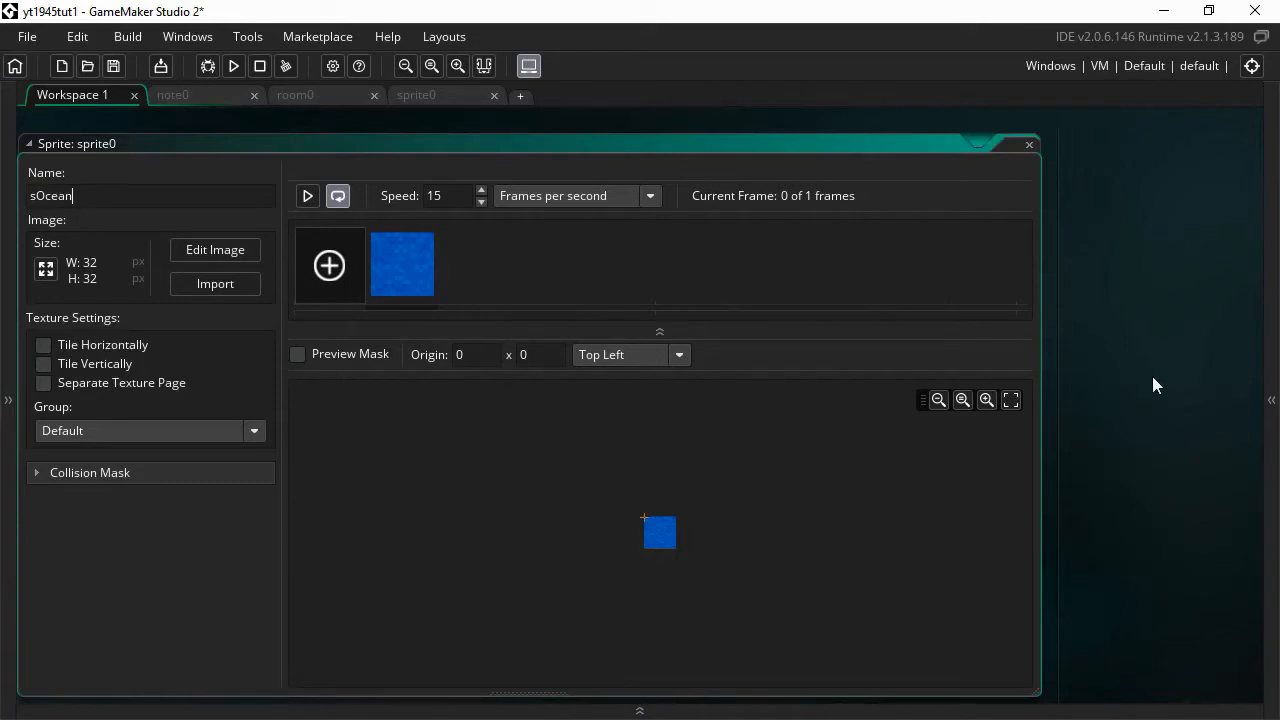
click(1271, 400)
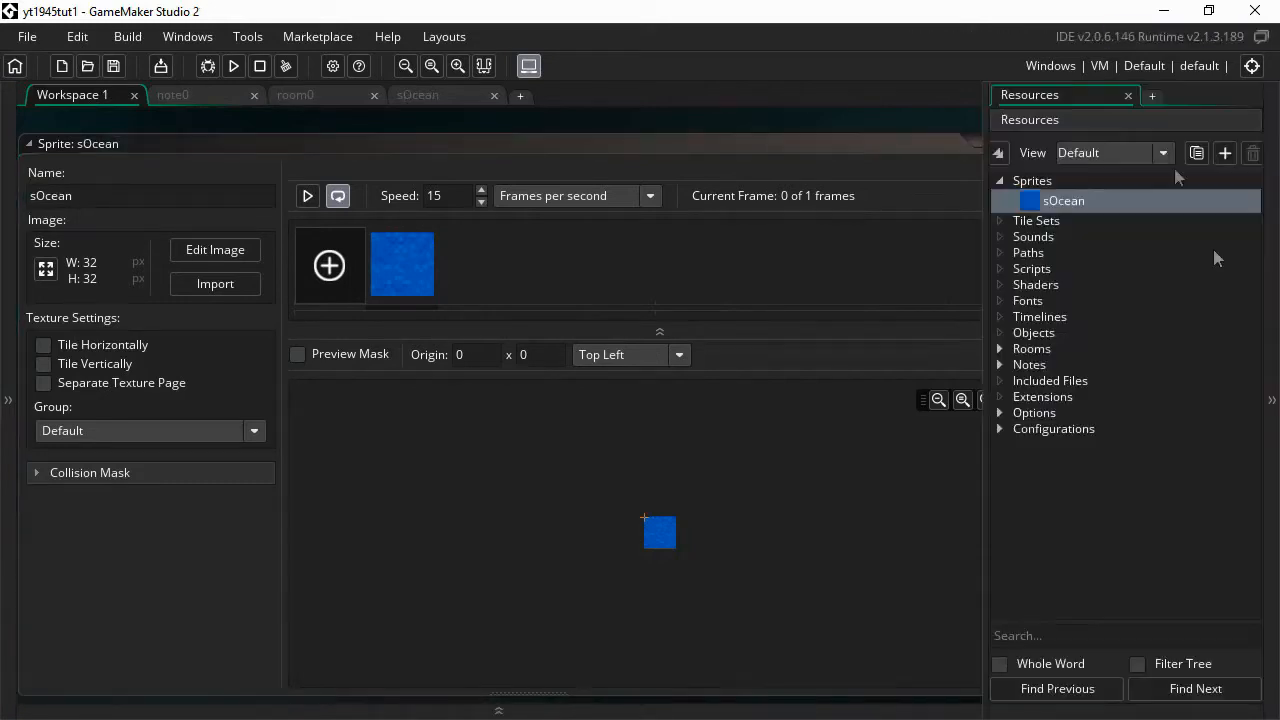
- Create a second sprite, sprite1, under Sprites and open its image editor
right_click(1040, 182)
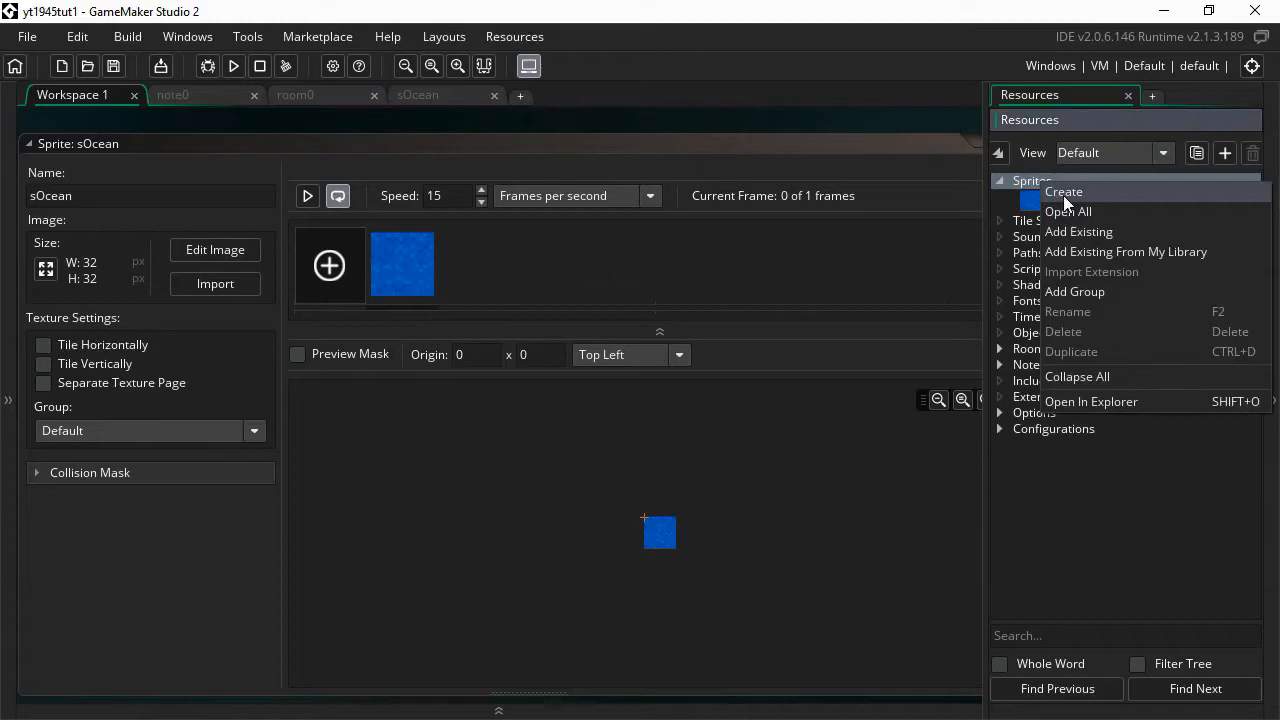
click(1063, 195)
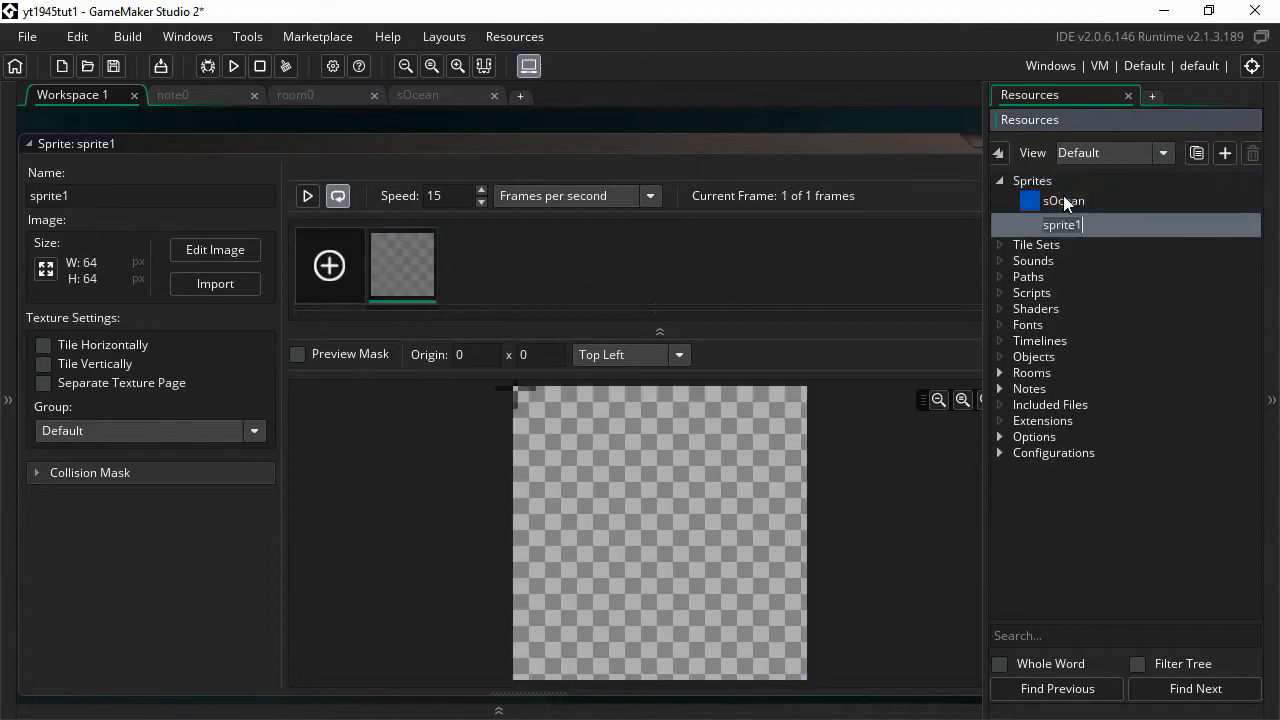
click(219, 256)
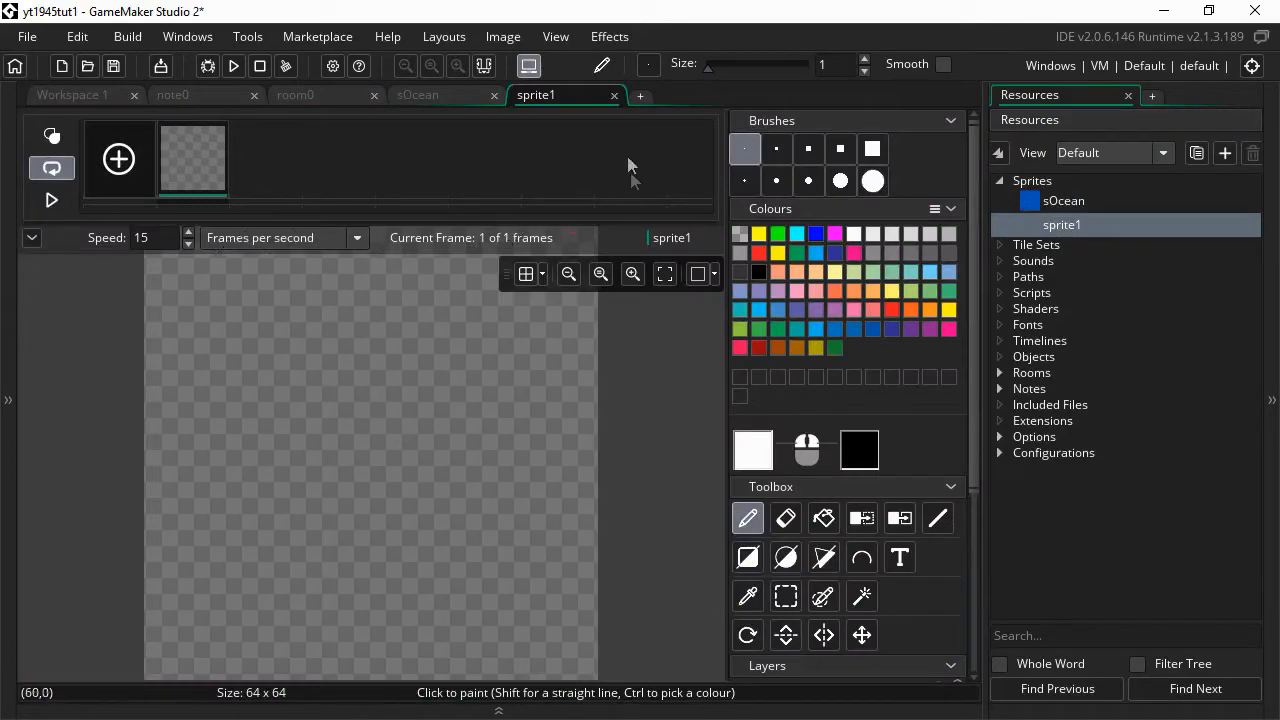
- Close the sOcean editor, return to sprite1, and collapse both side docks for more room
click(408, 94)
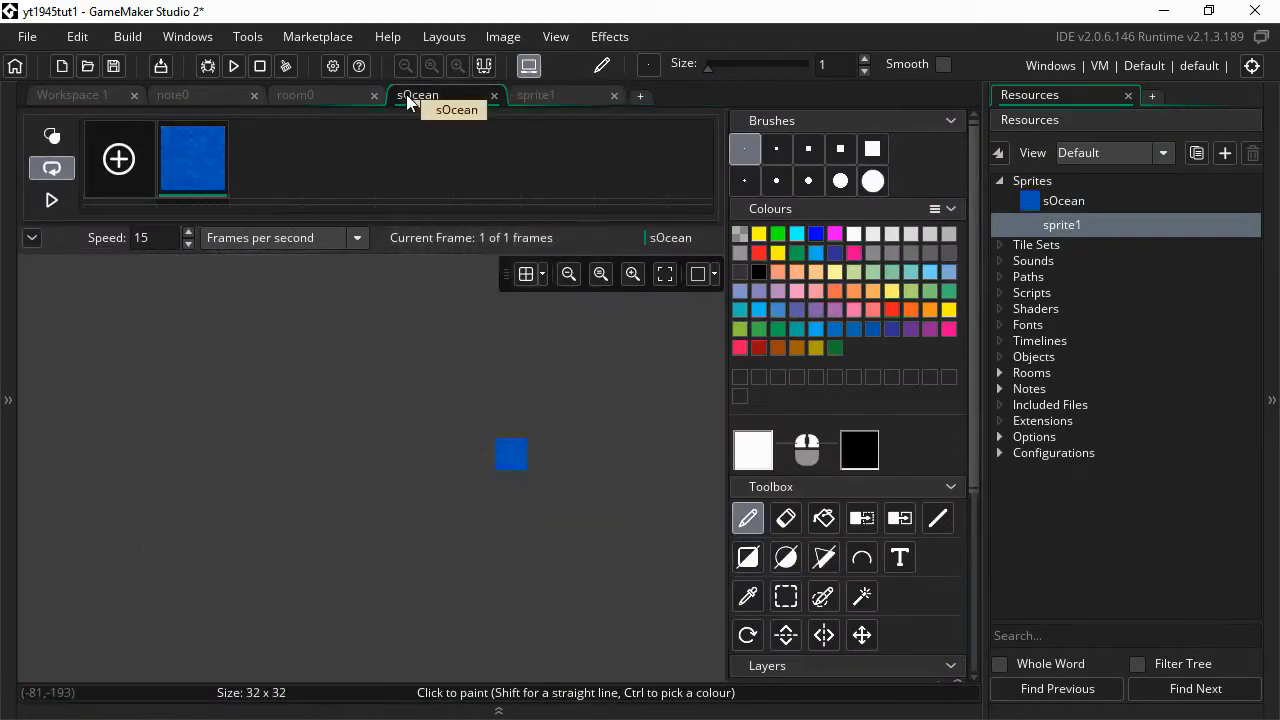
click(494, 95)
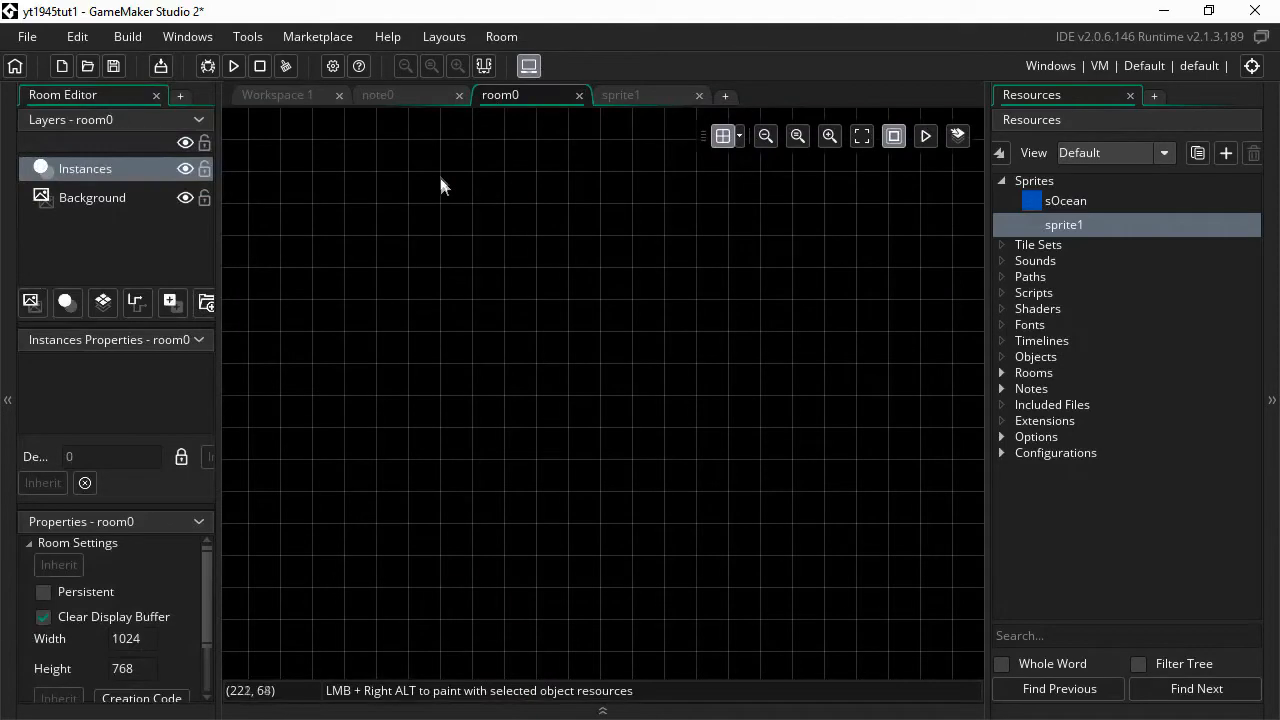
click(623, 92)
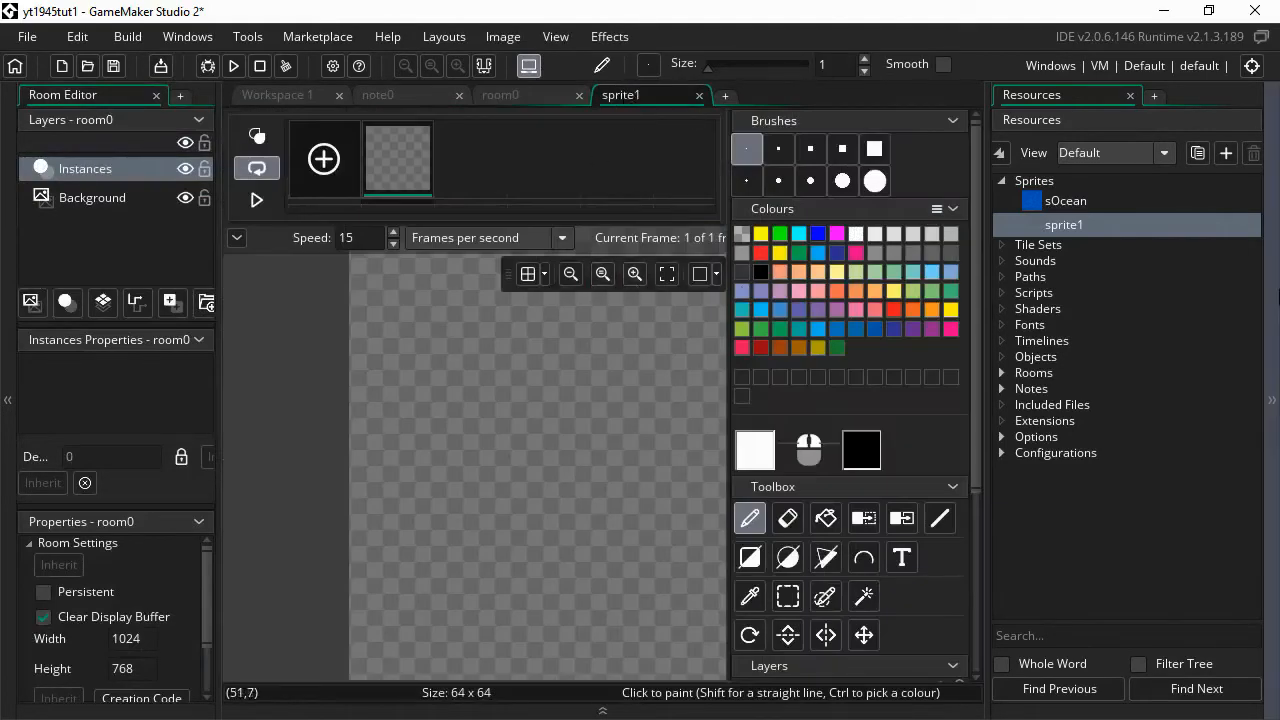
click(1274, 366)
click(6, 372)
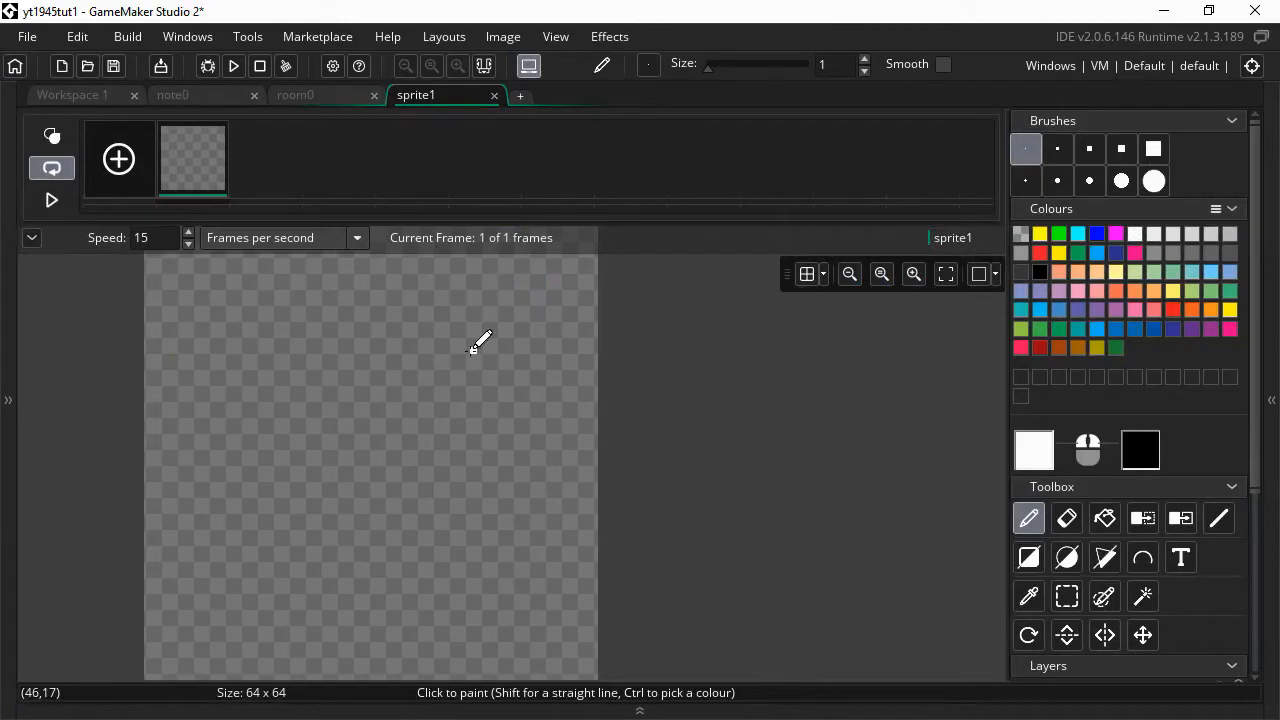
click(515, 36)
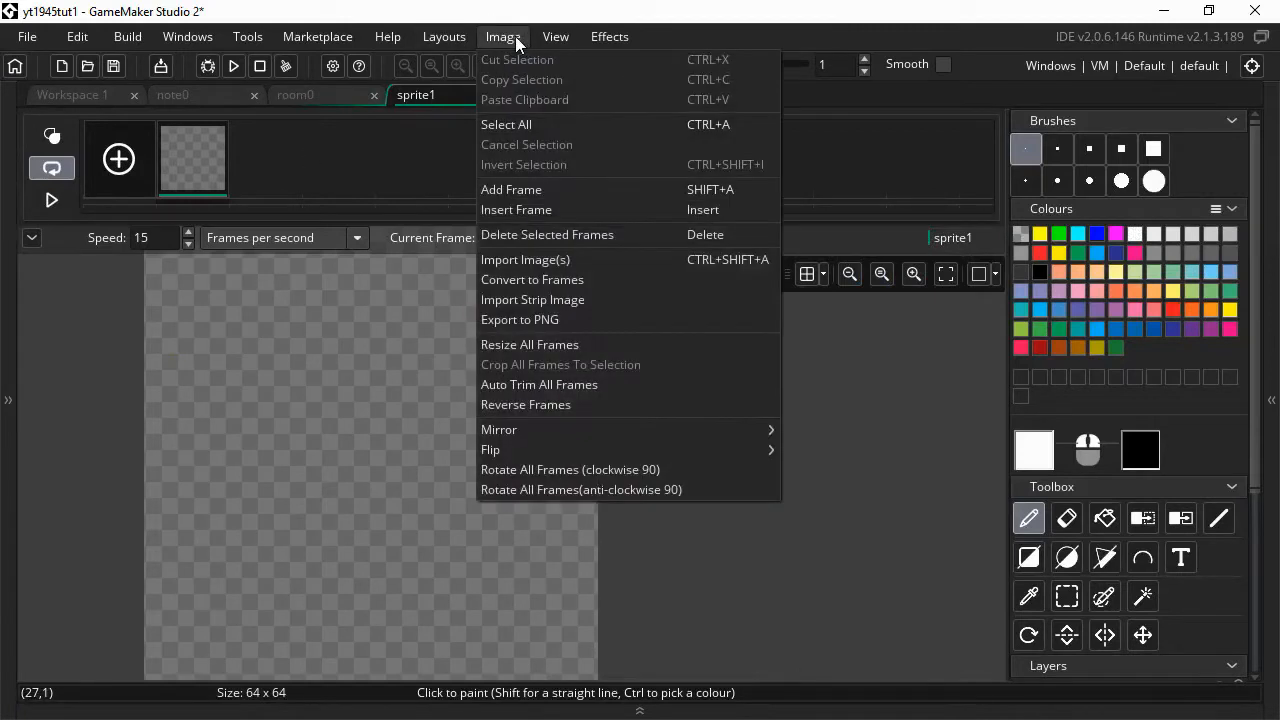
- Import 1945_full.bmp as a strip for sprite1 and place the frame on the small green island
click(518, 299)
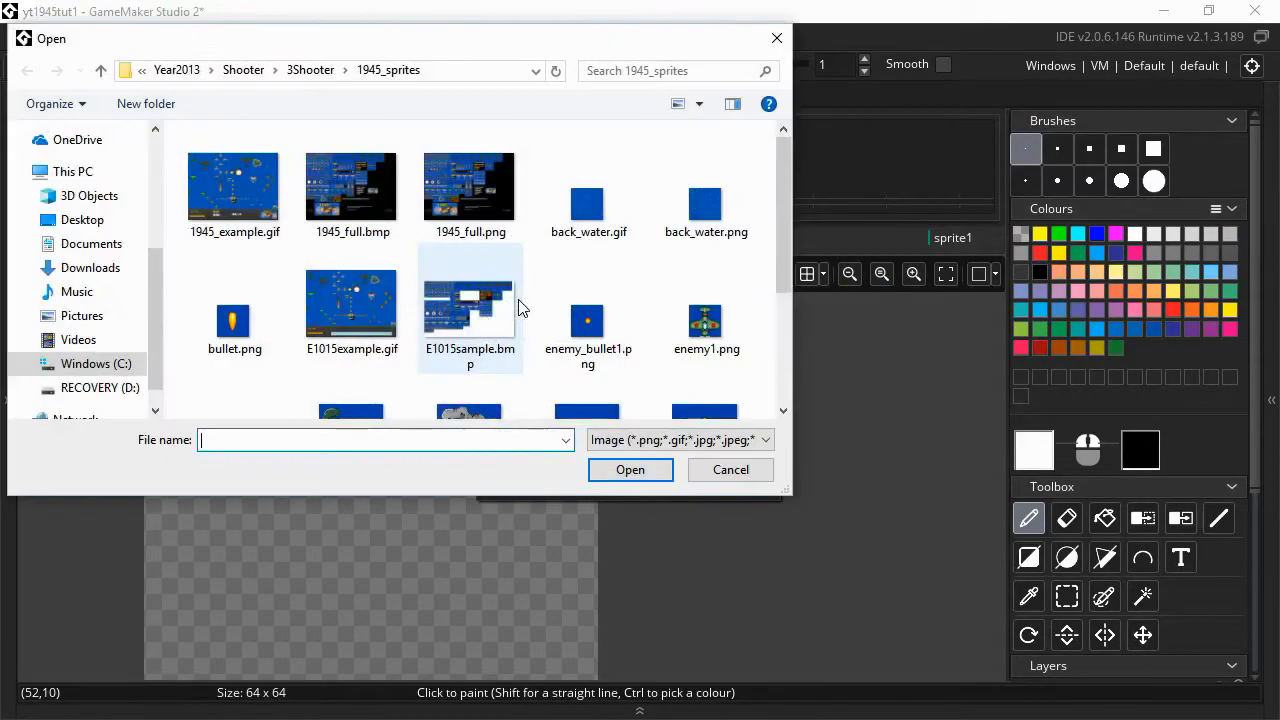
double_click(340, 185)
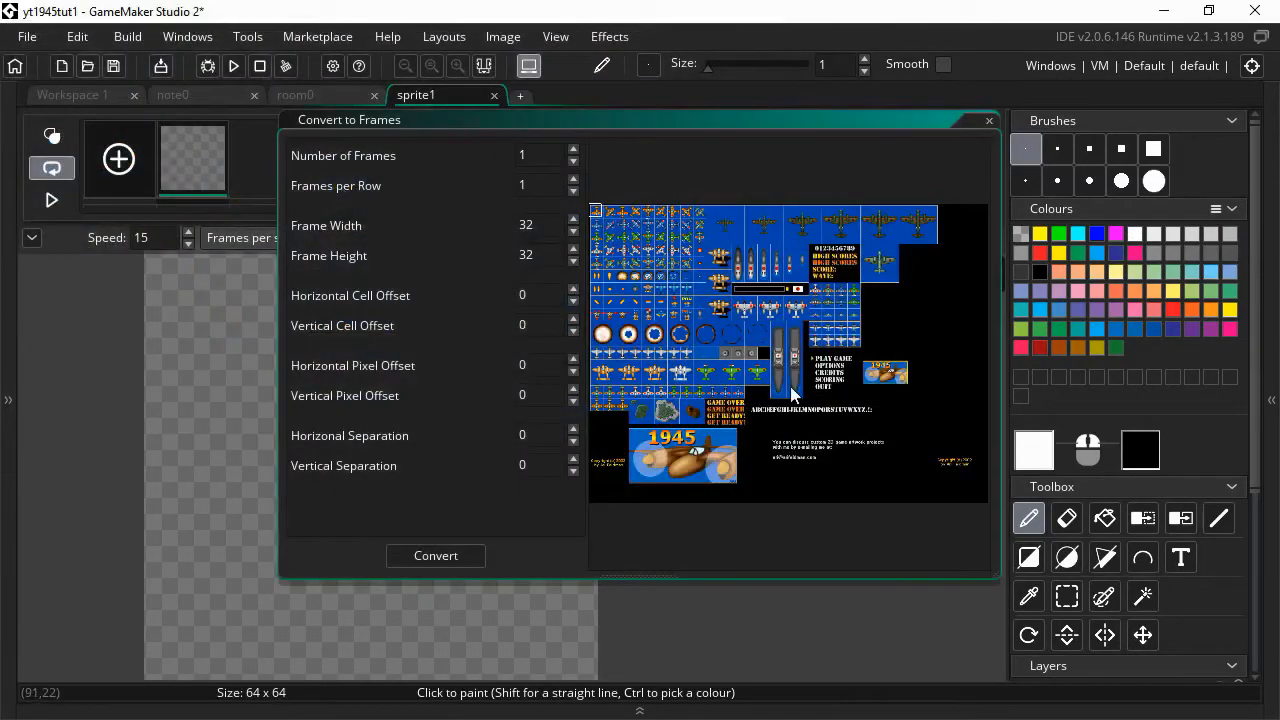
scroll(791, 387, up, 5)
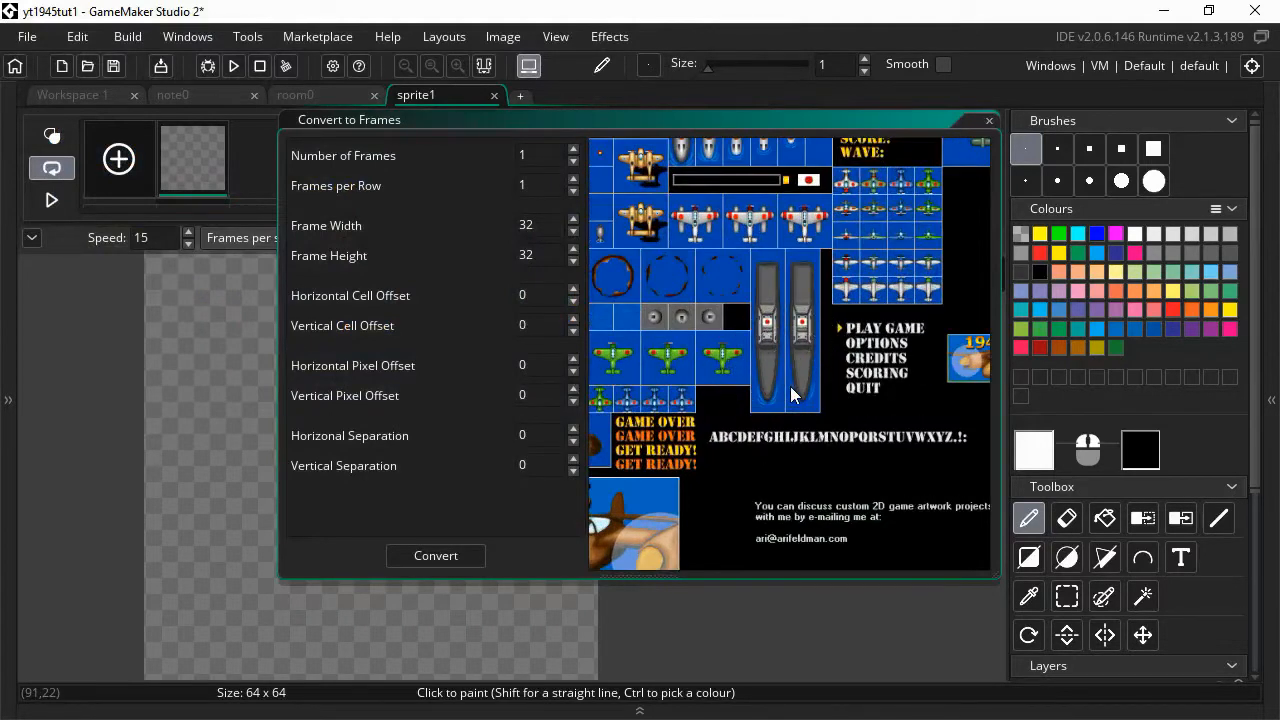
middle_drag(690, 300, 913, 258)
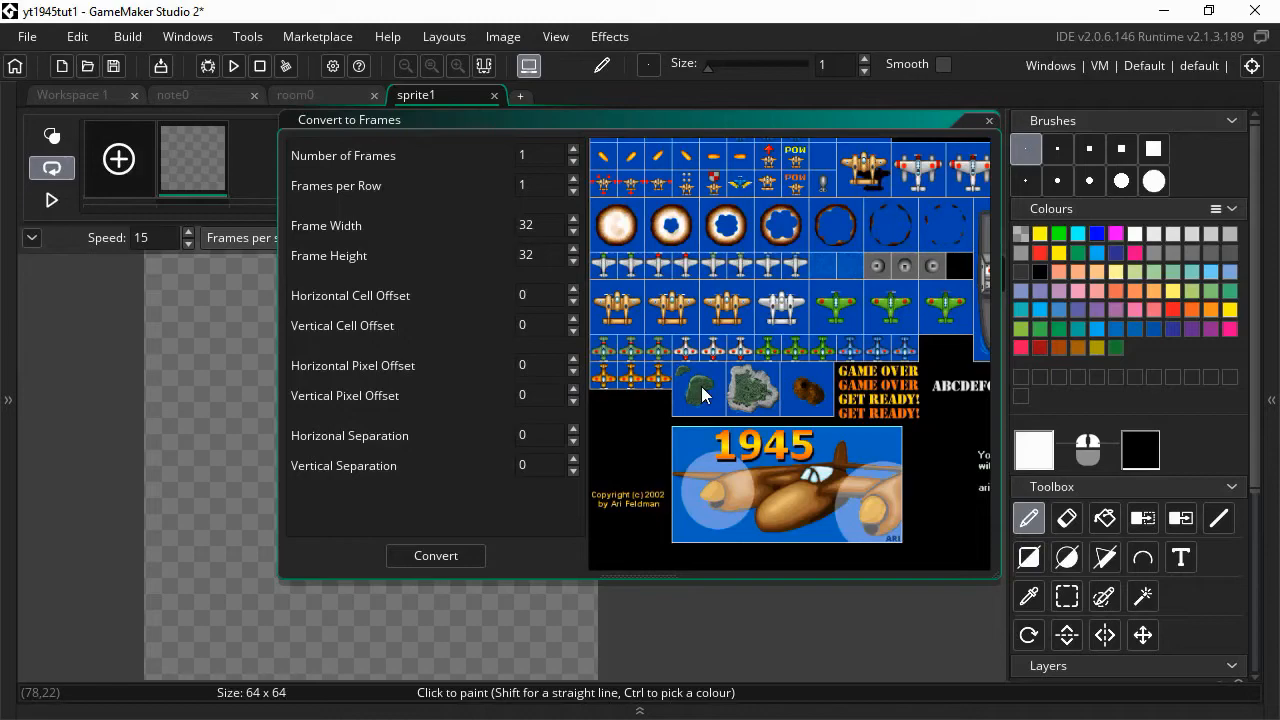
scroll(701, 391, up, 4)
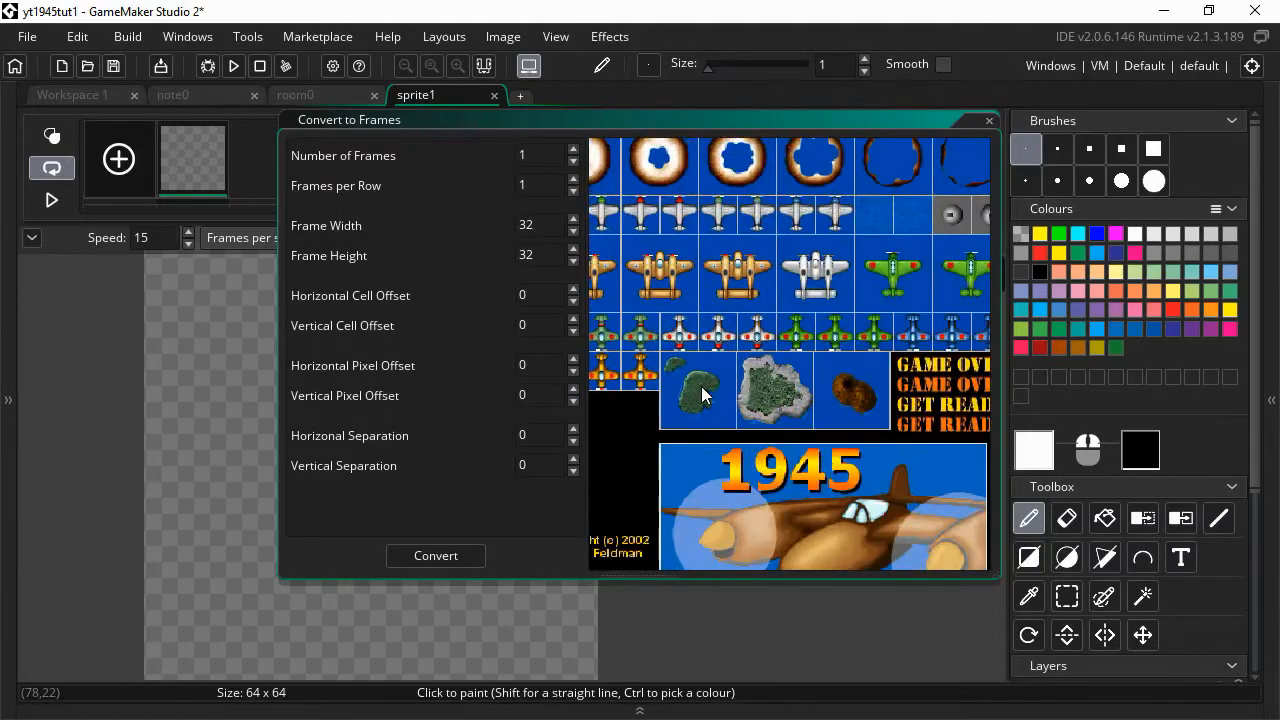
scroll(701, 391, up, 1)
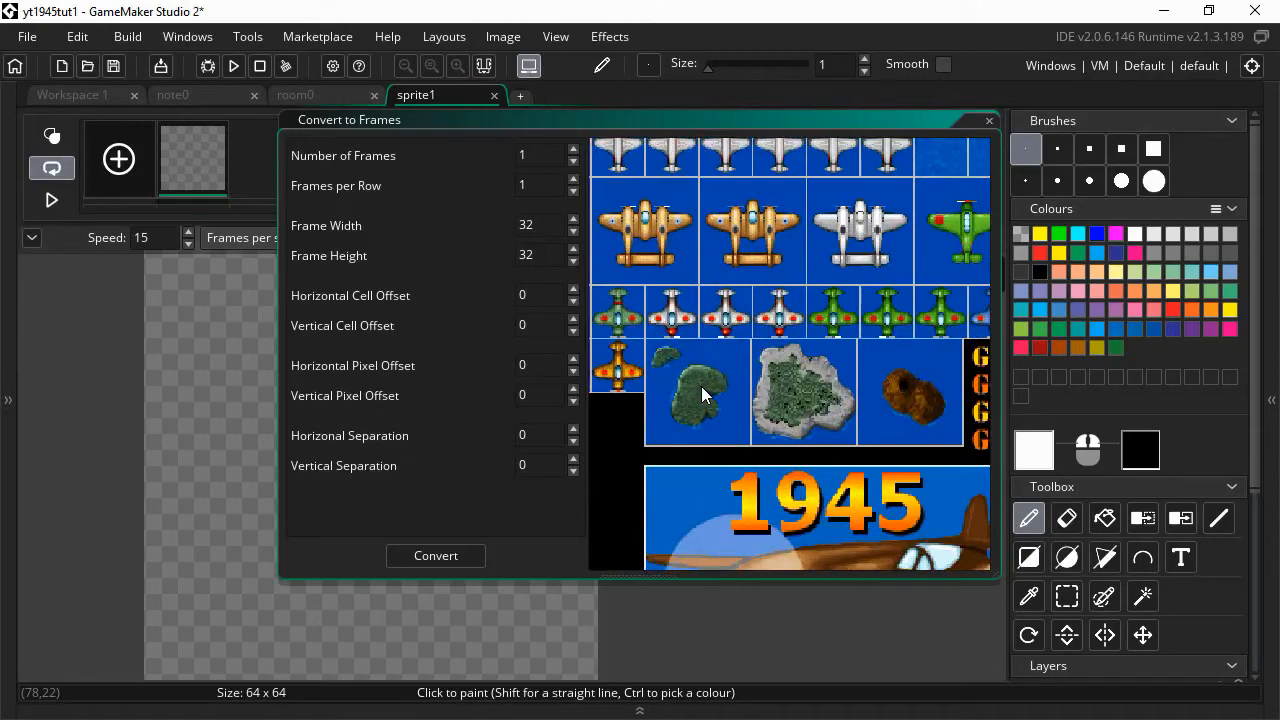
click(701, 386)
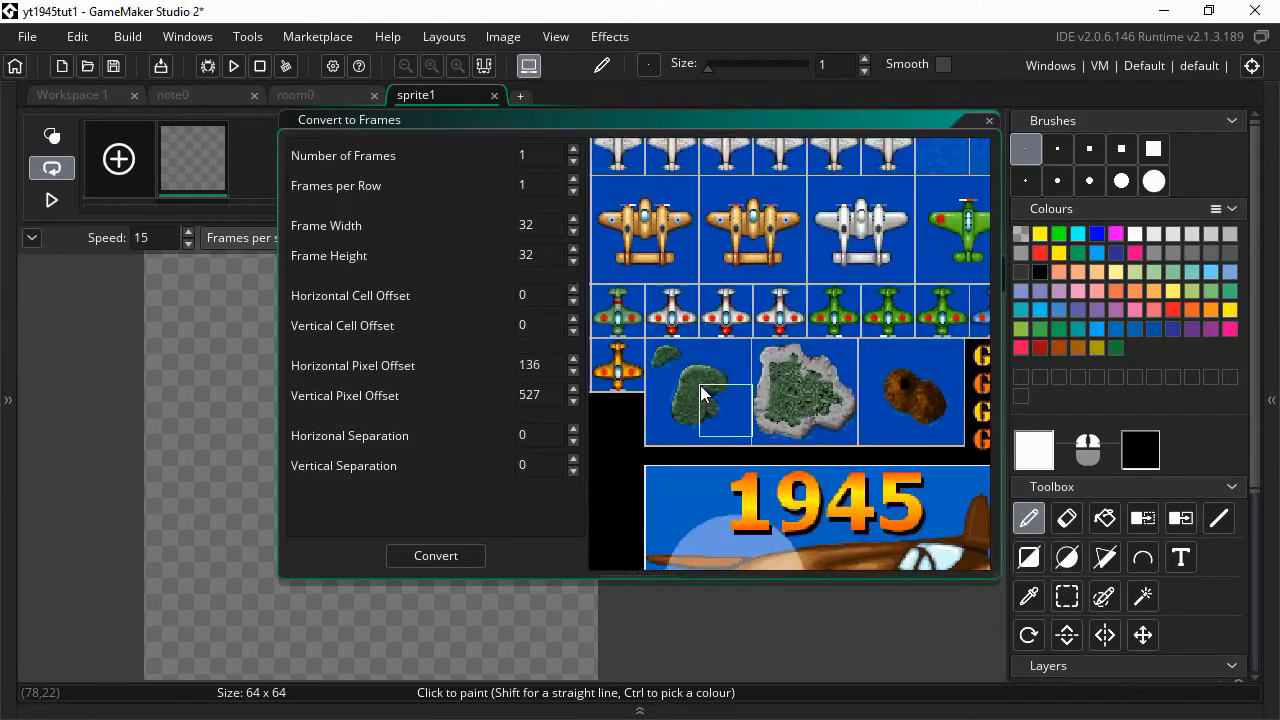
- Move the frame to the island's top-left corner and set frame size to 64×64
click(647, 342)
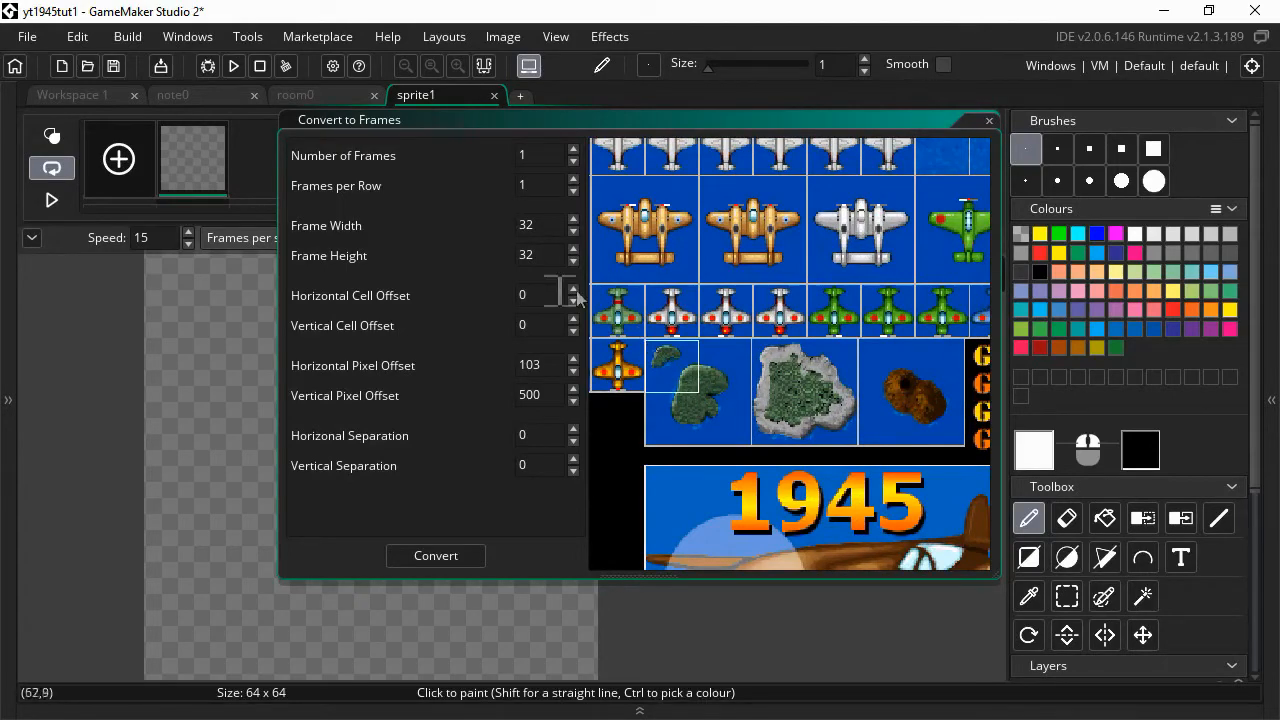
click(530, 225)
text(64)
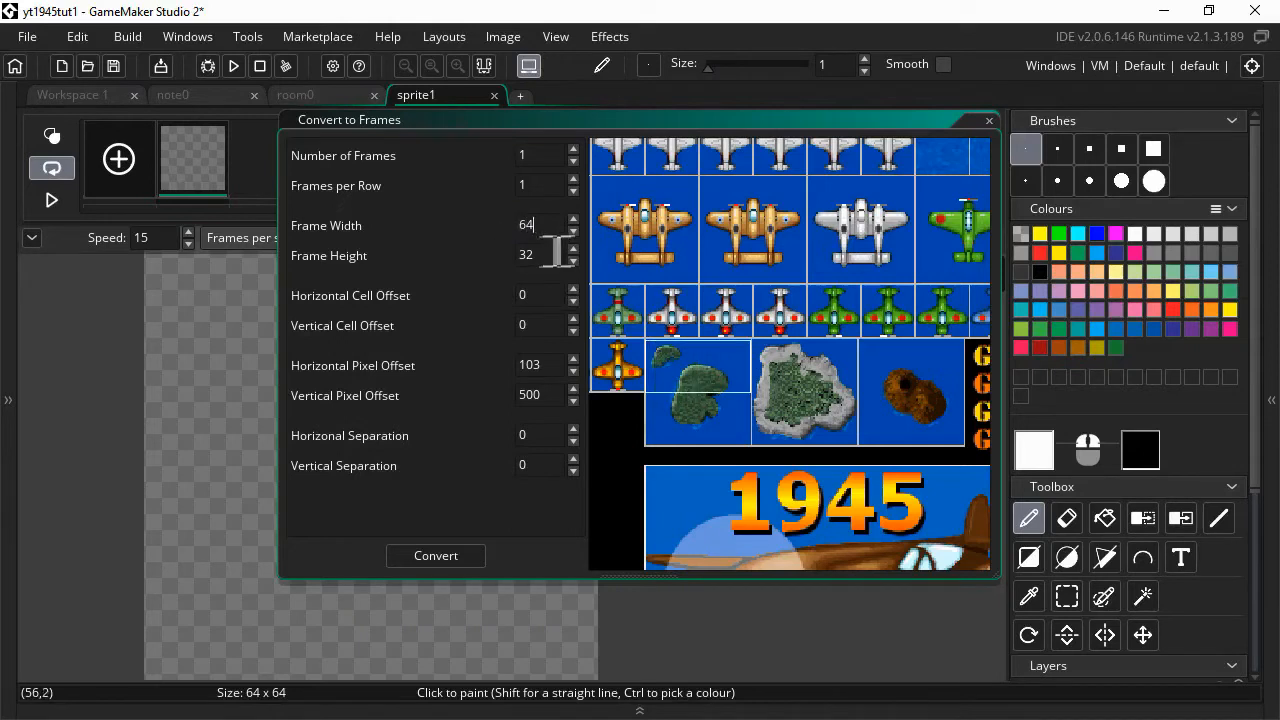
click(549, 256)
text(64)
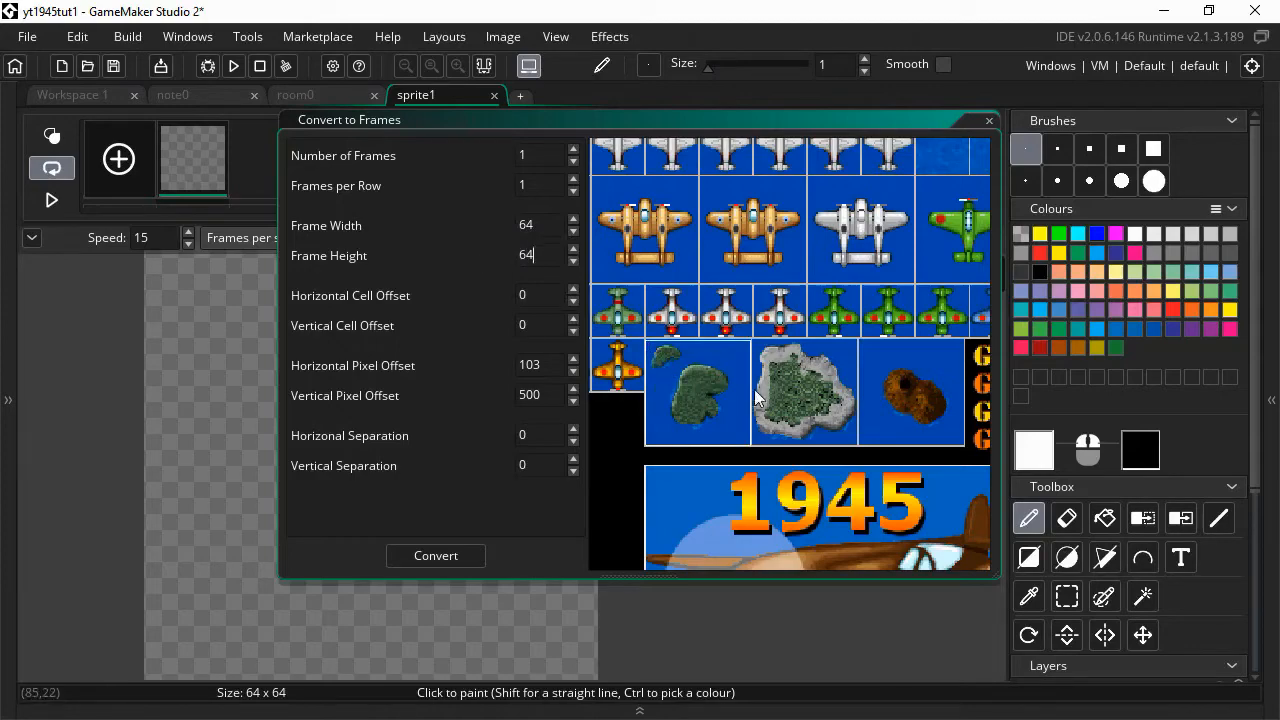
- Fine-tune the pixel offsets to 103 across and 499 down over the first island
scroll(755, 392, up, 5)
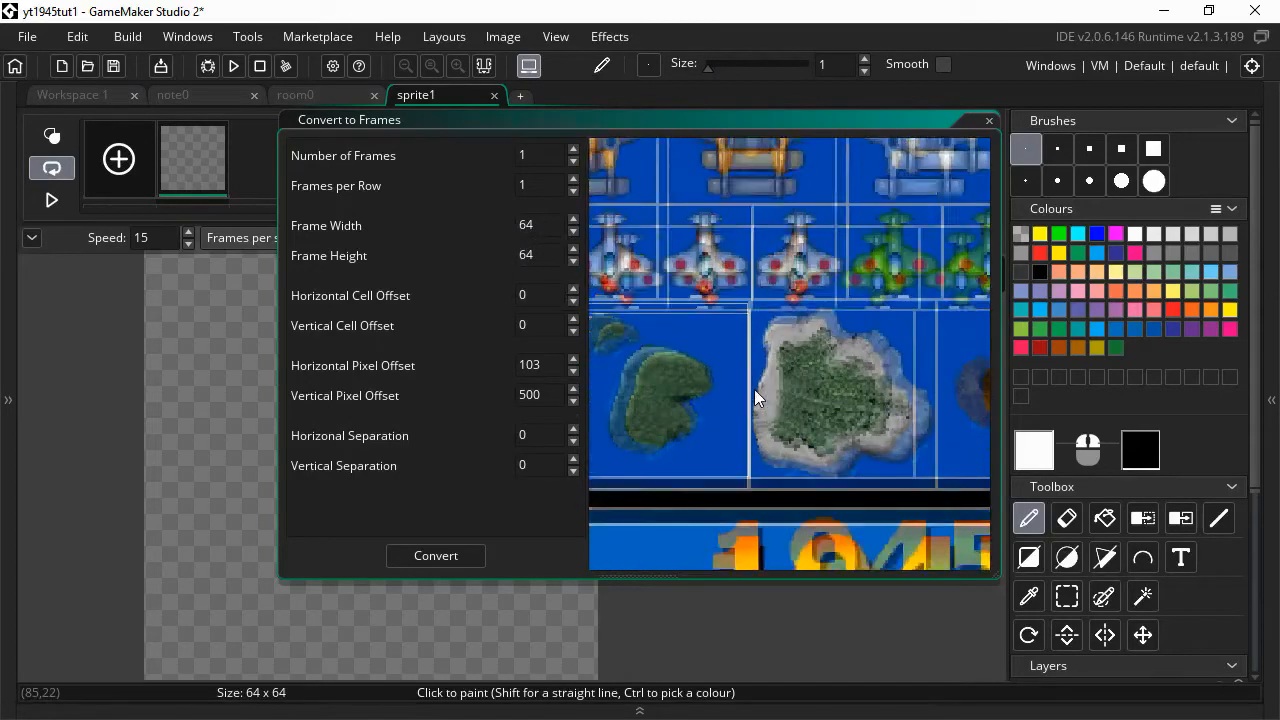
middle_drag(672, 363, 806, 348)
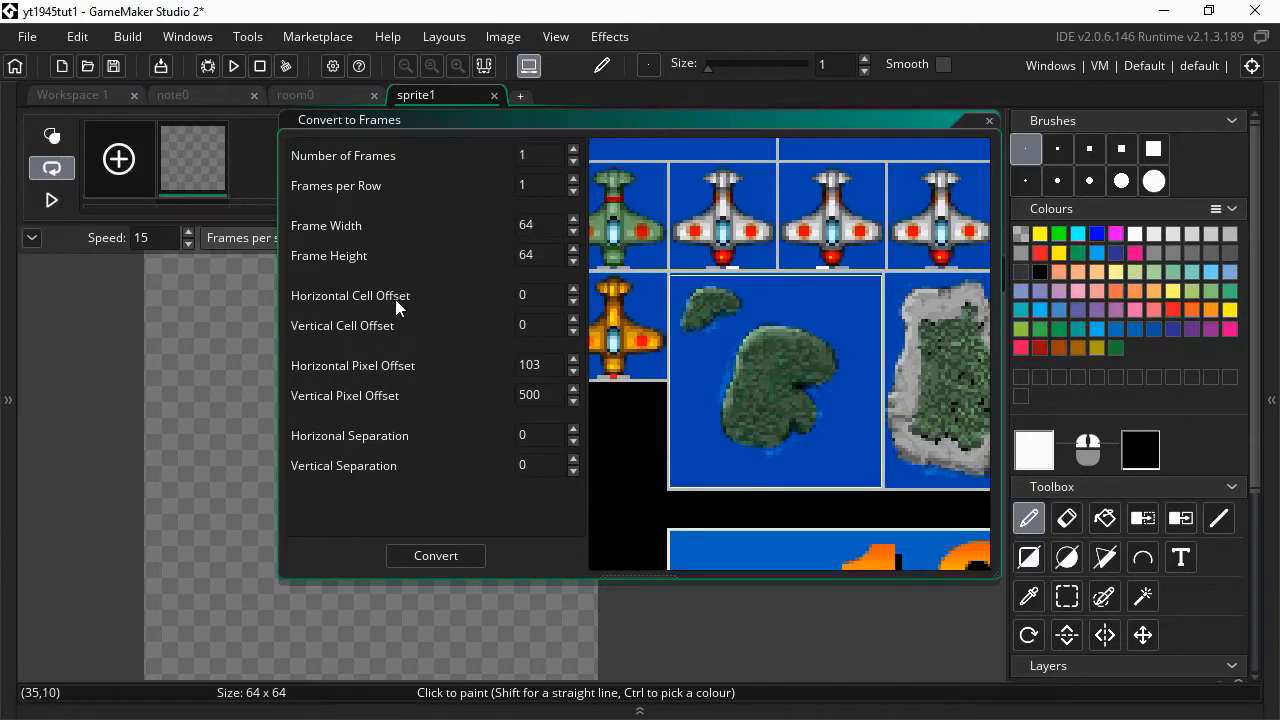
click(573, 359)
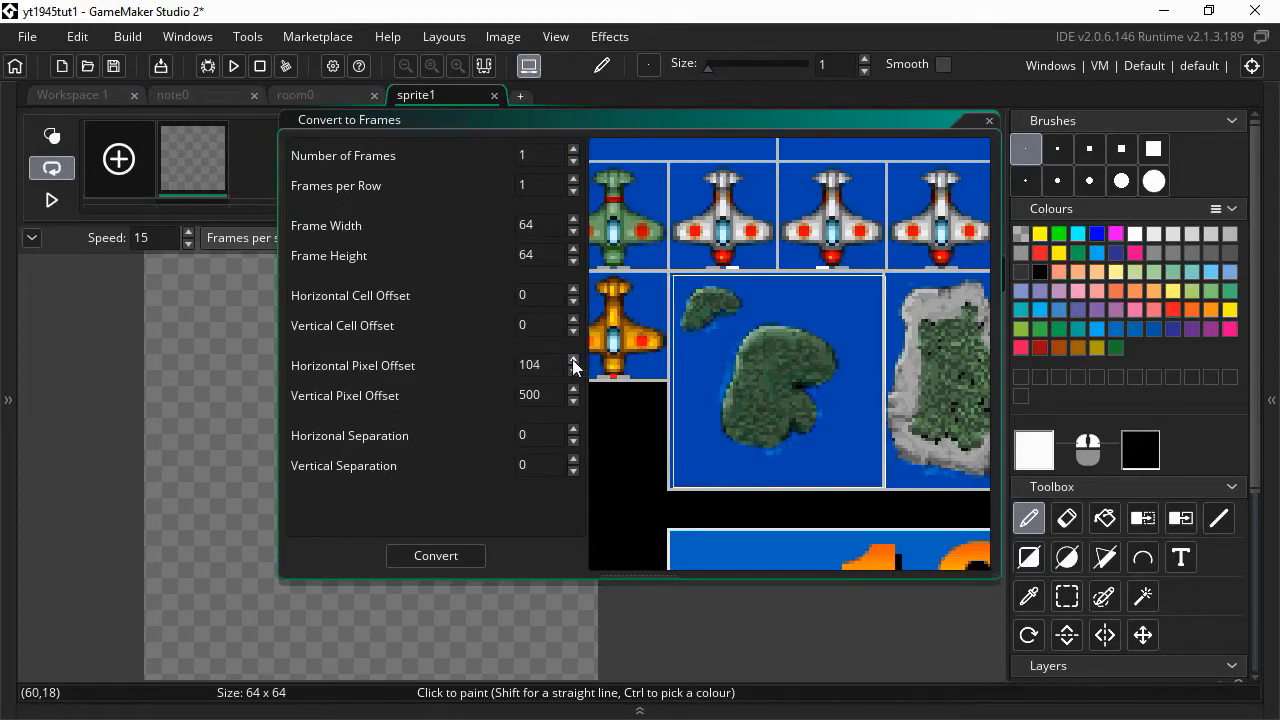
click(573, 369)
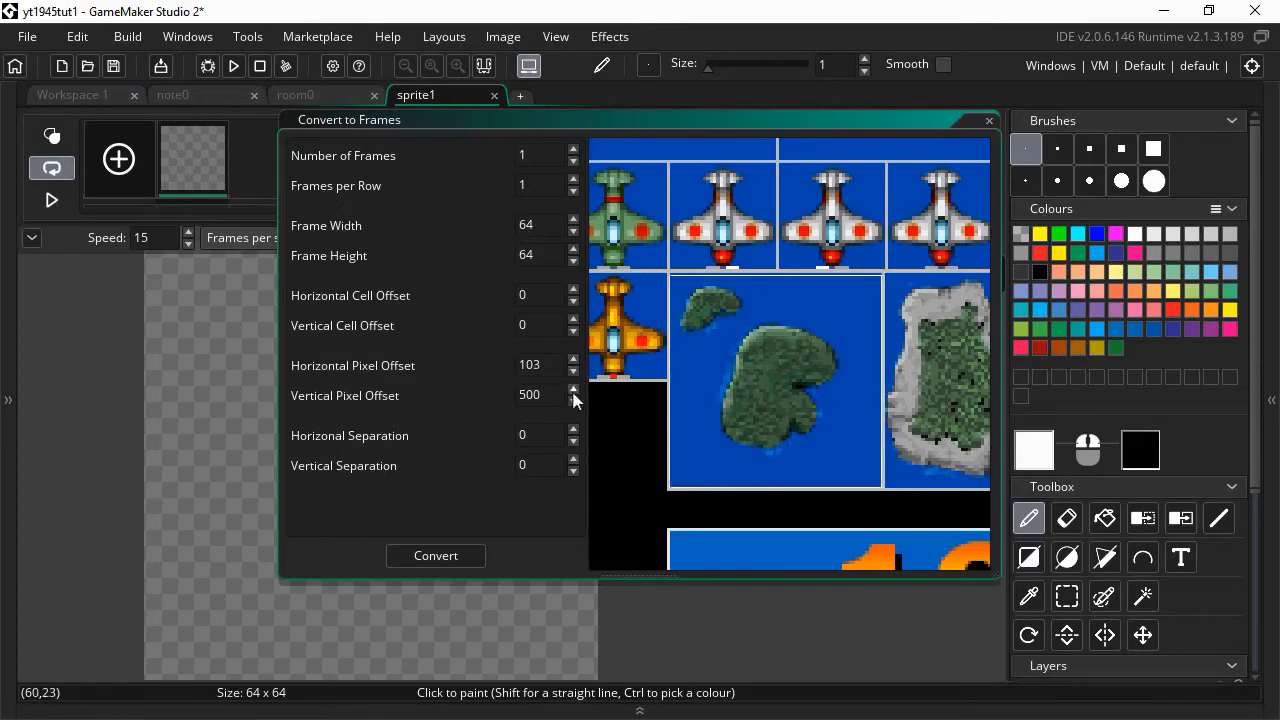
click(572, 389)
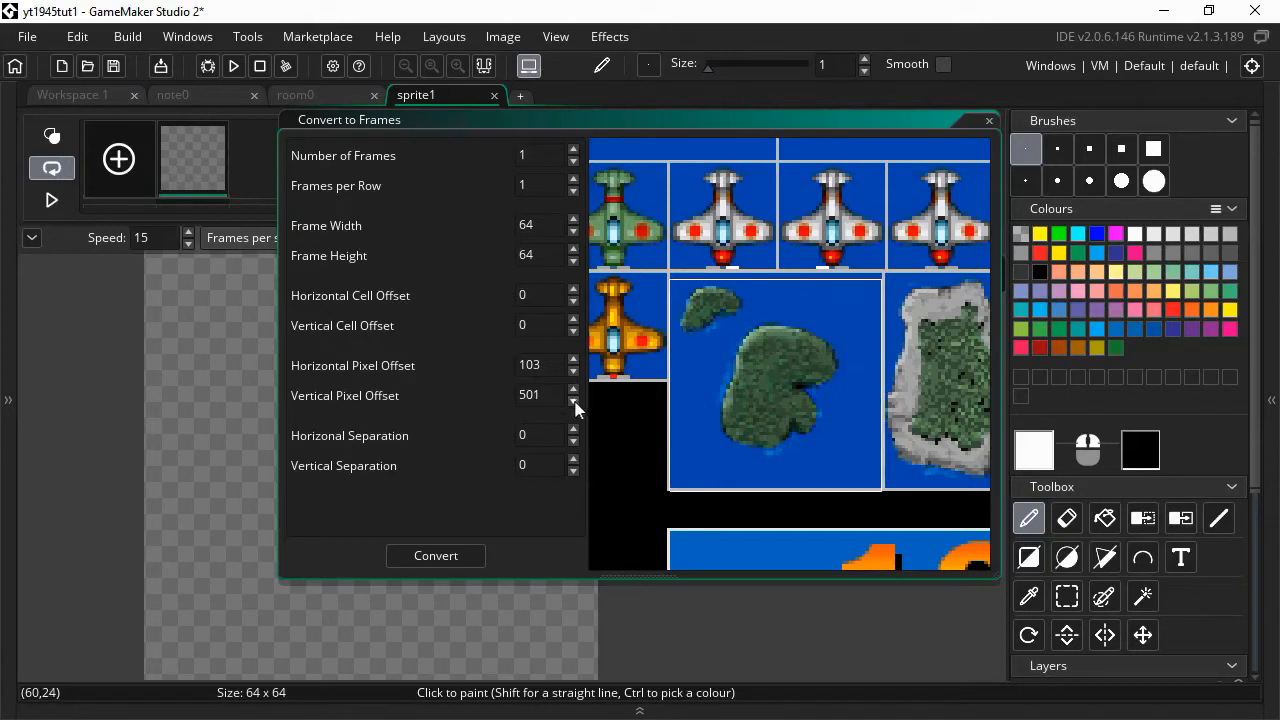
click(574, 400)
click(574, 400)
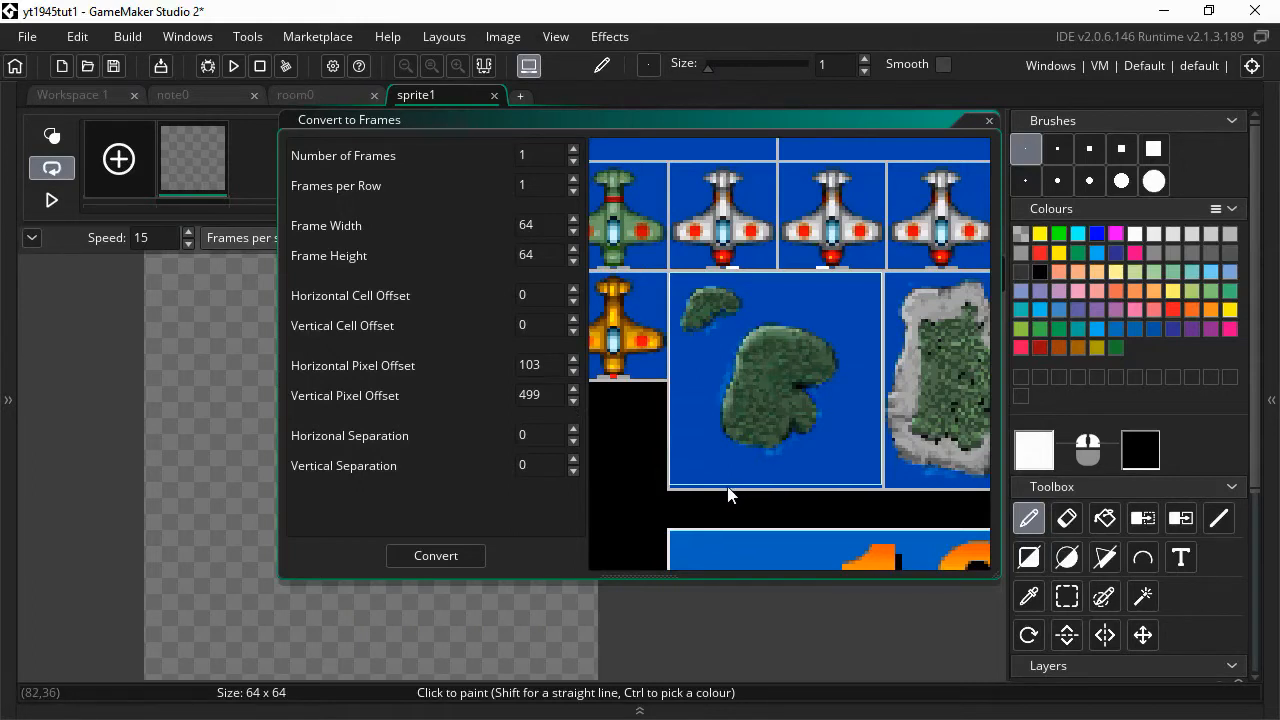
- Set the frame height to 65 and select the frame count value
click(558, 262)
click(573, 260)
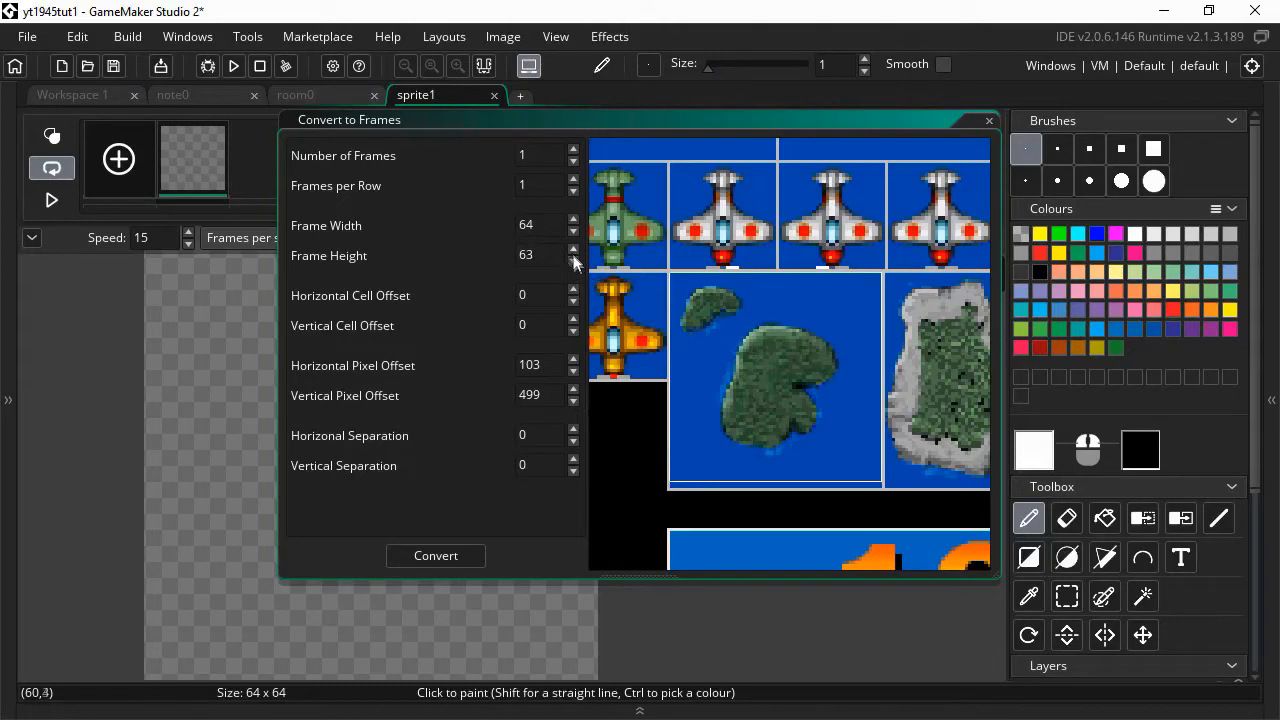
click(573, 249)
click(573, 249)
drag(545, 160, 478, 186)
- Set 3 frames per row, vertical offset 499 and 1-pixel horizontal separation, then convert the strip
text(3)
double_click(547, 192)
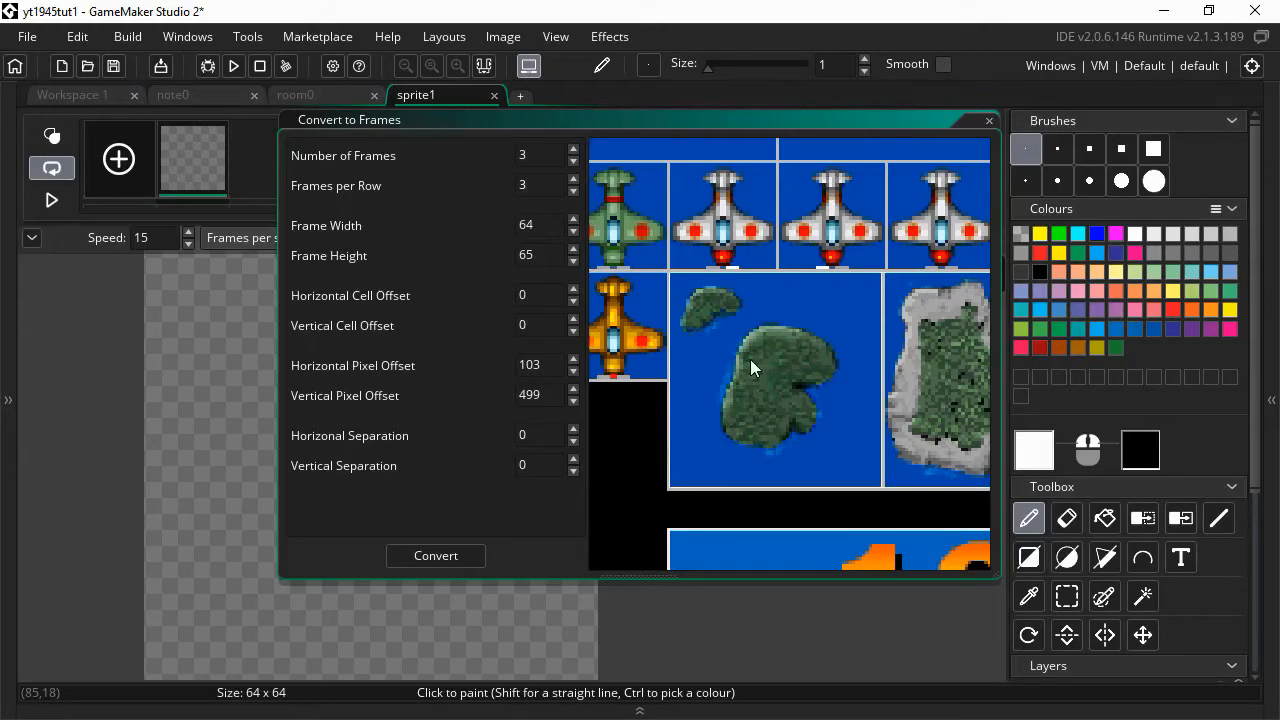
scroll(750, 359, down, 5)
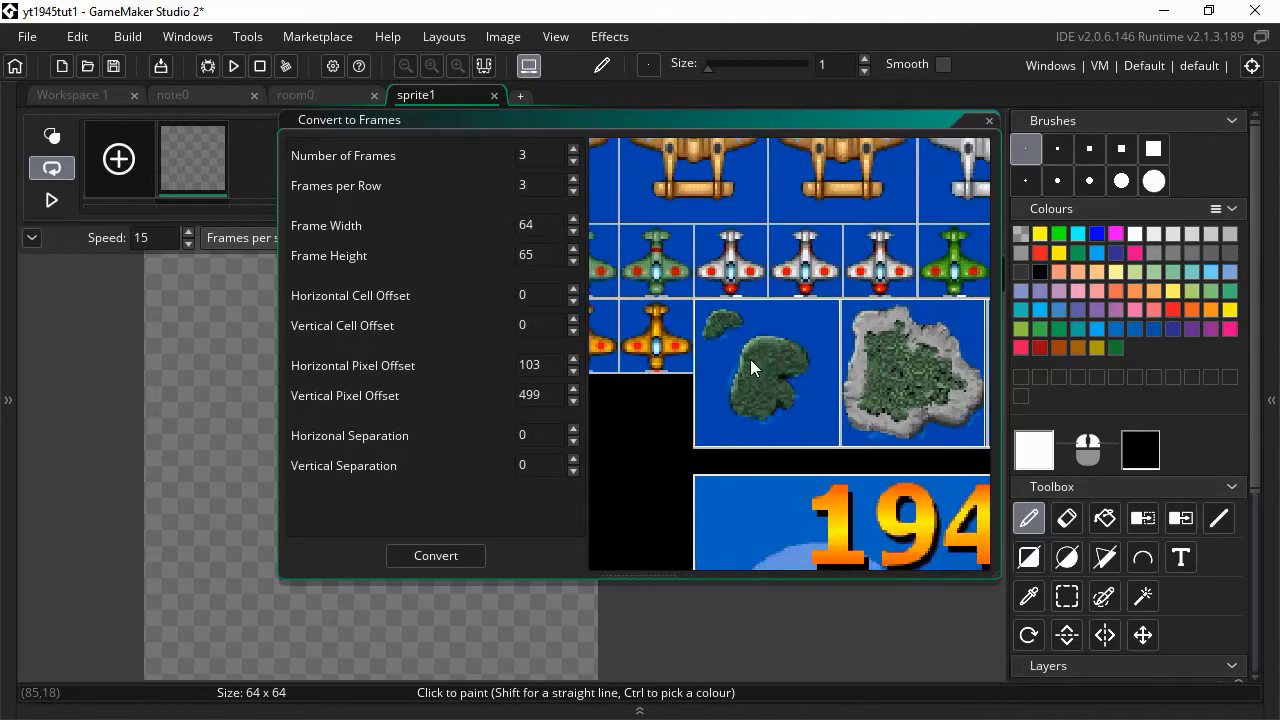
scroll(750, 359, down, 1)
click(573, 389)
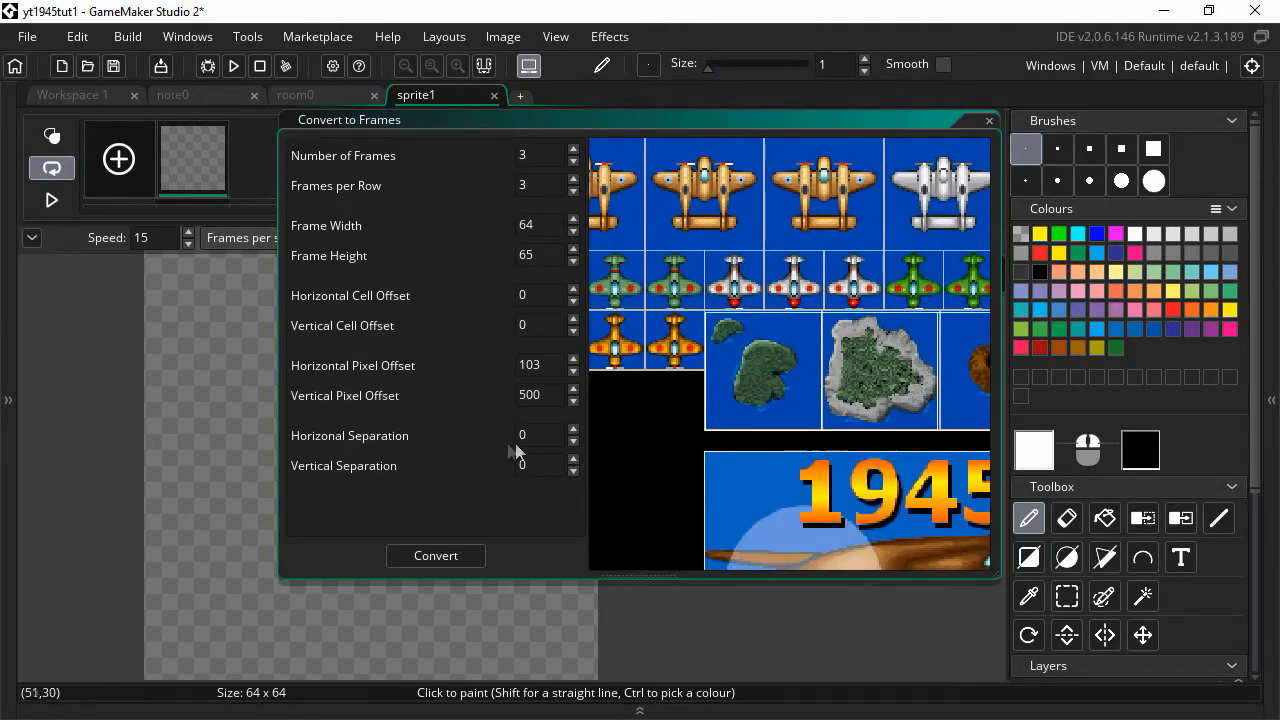
click(573, 430)
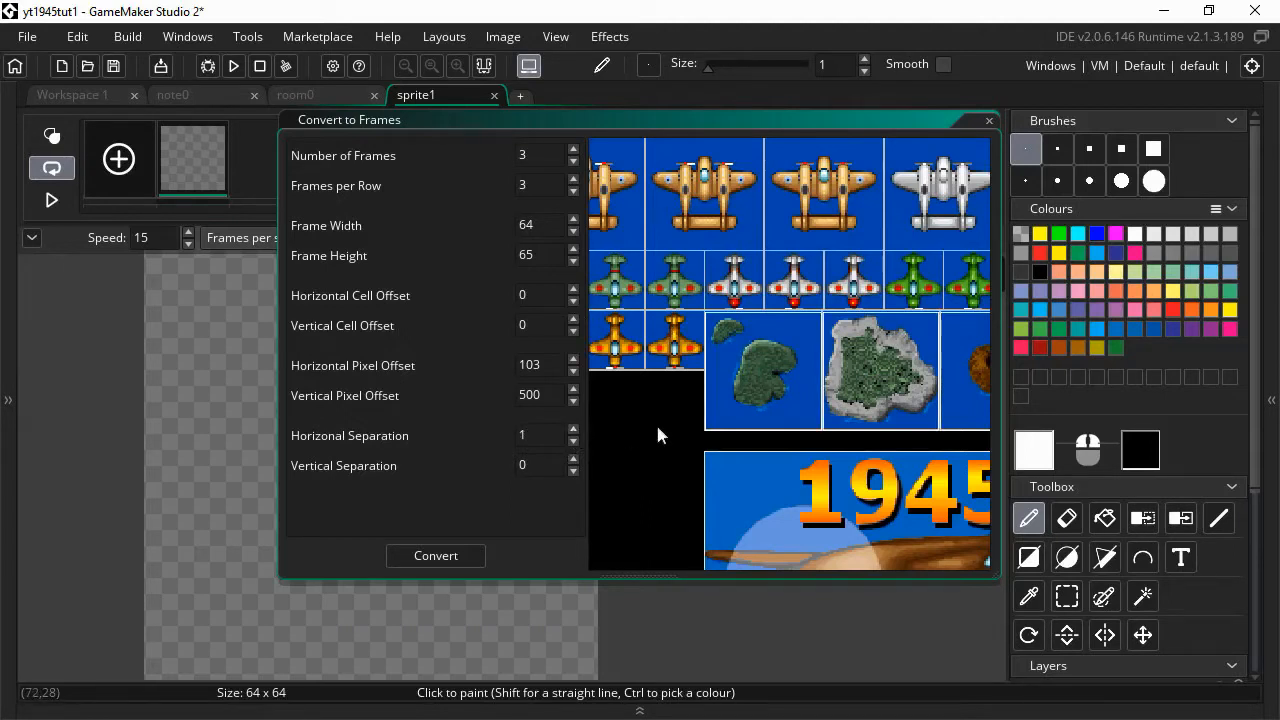
middle_drag(665, 404, 577, 409)
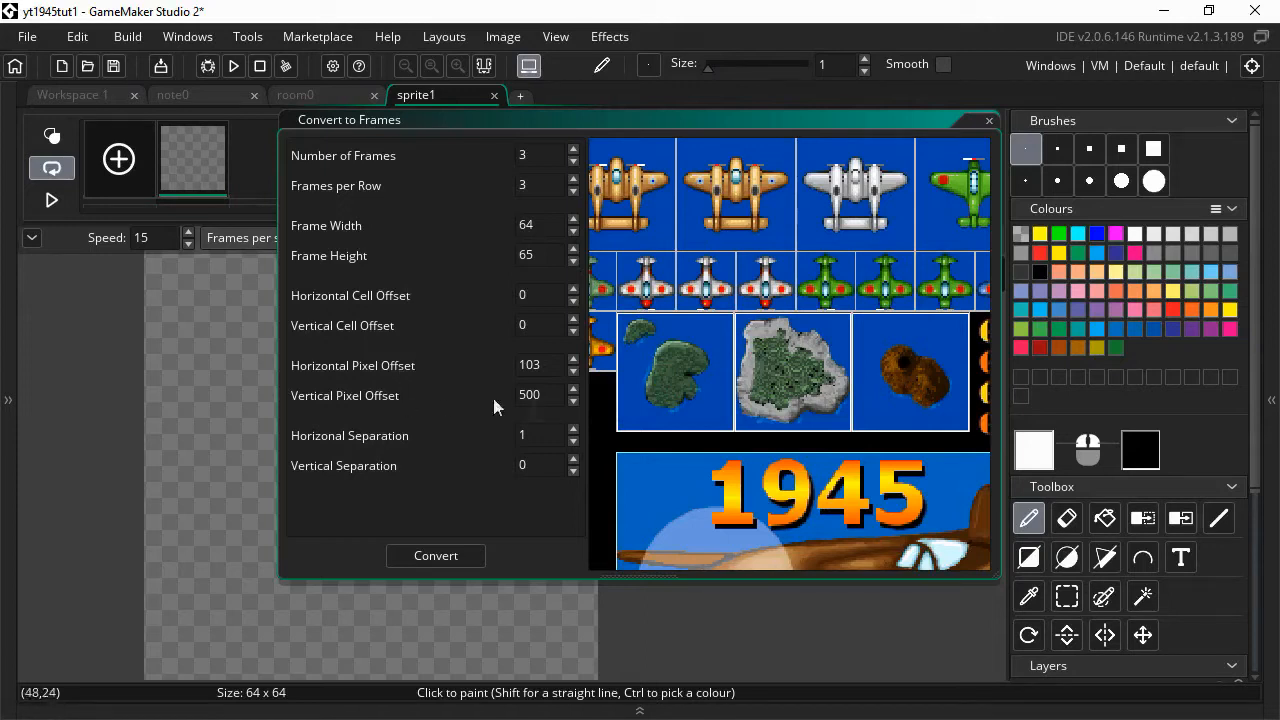
click(575, 390)
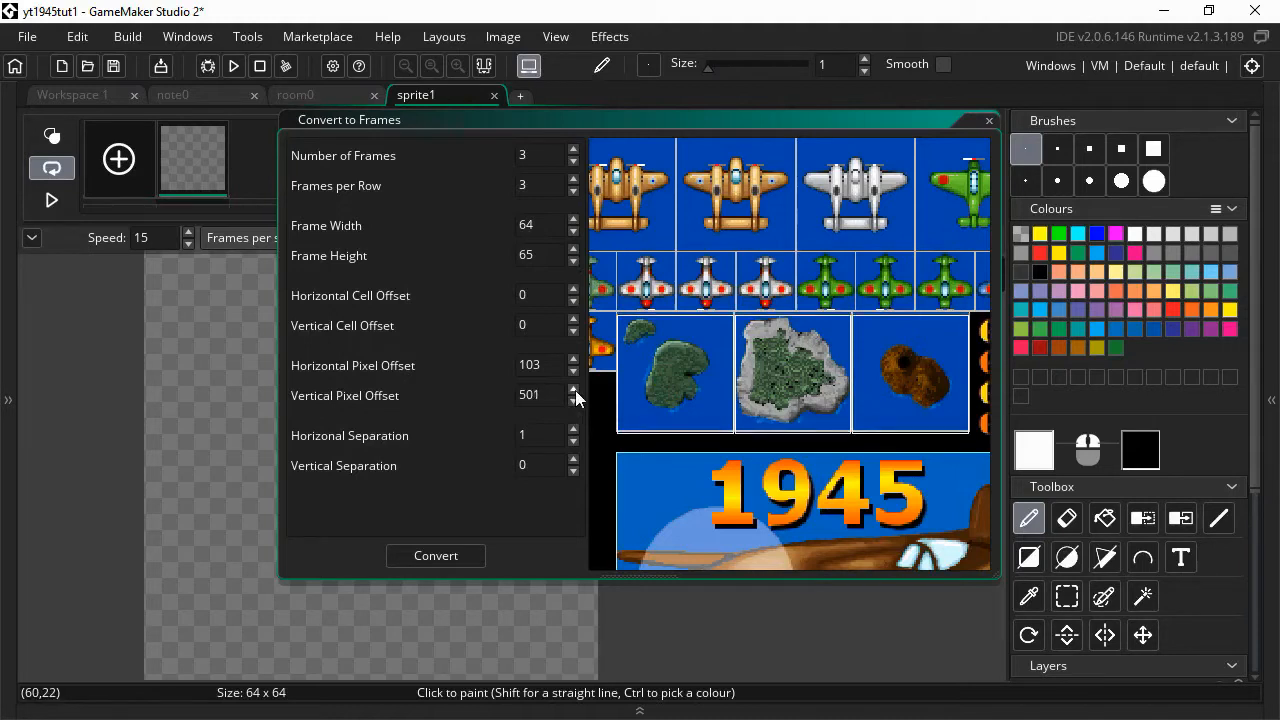
click(573, 401)
click(573, 401)
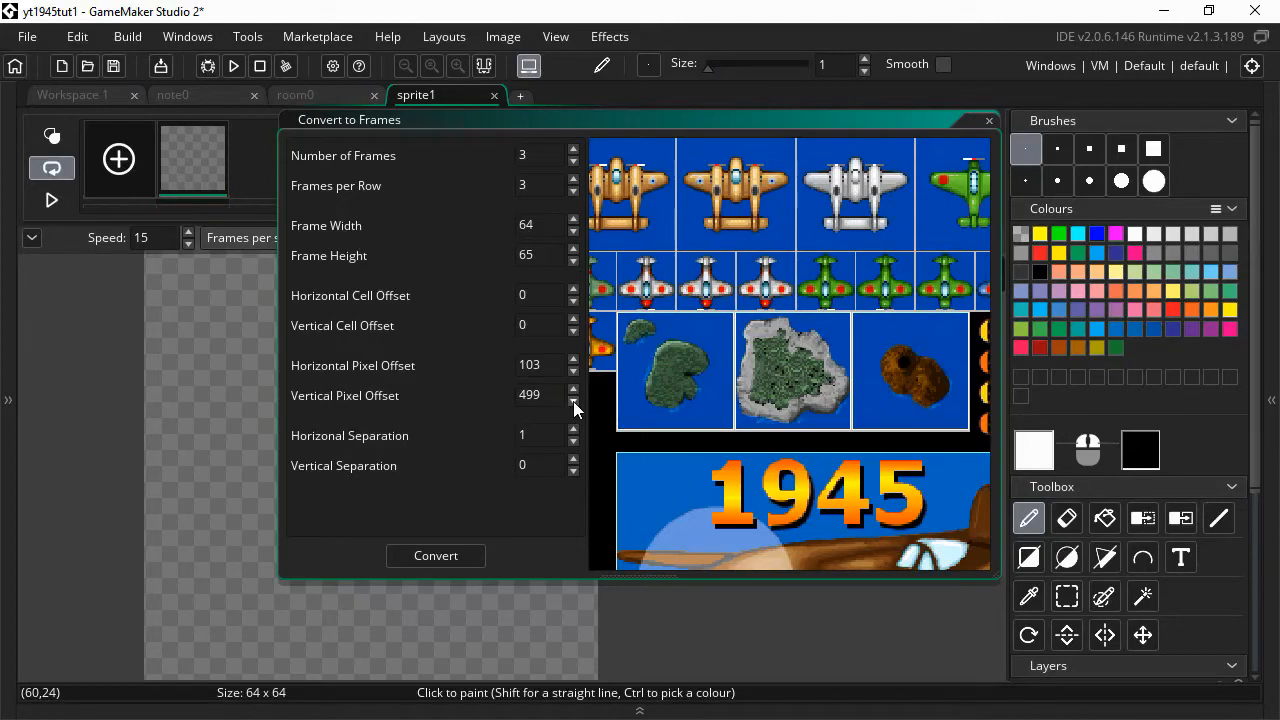
click(462, 554)
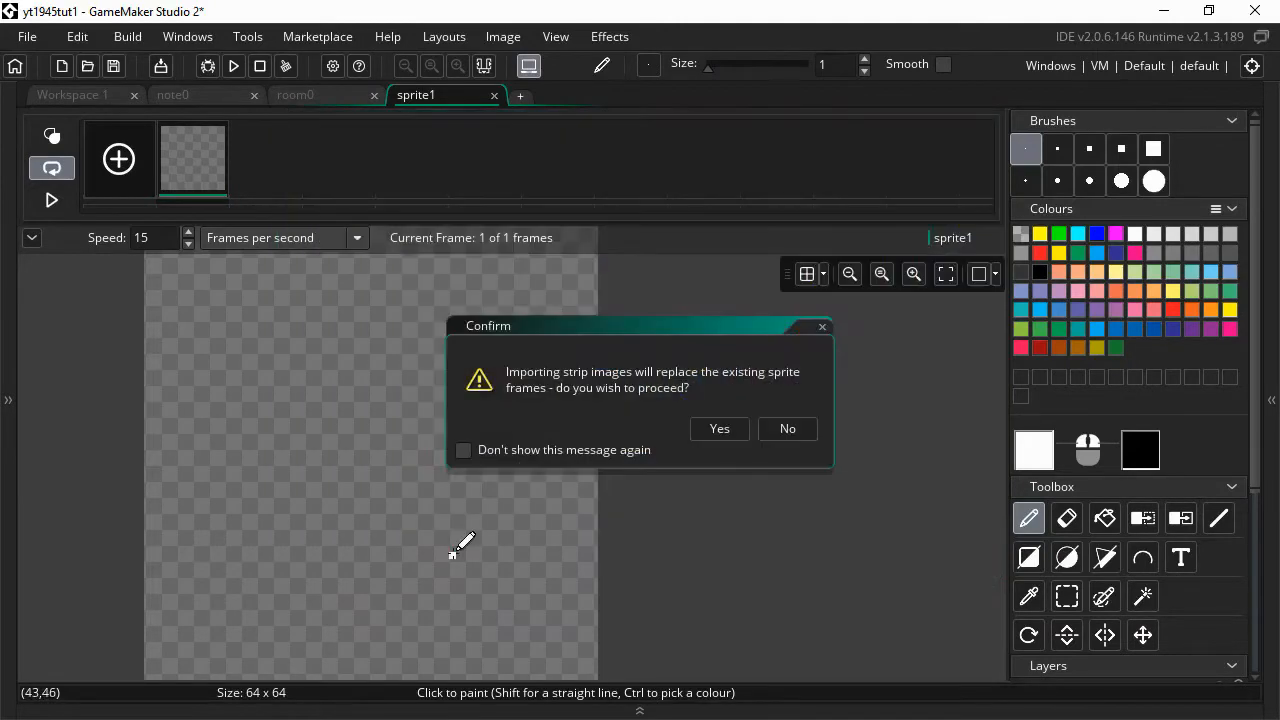
- Accept replacing the frames, then duplicate sprite1 twice in the Resources list
click(720, 428)
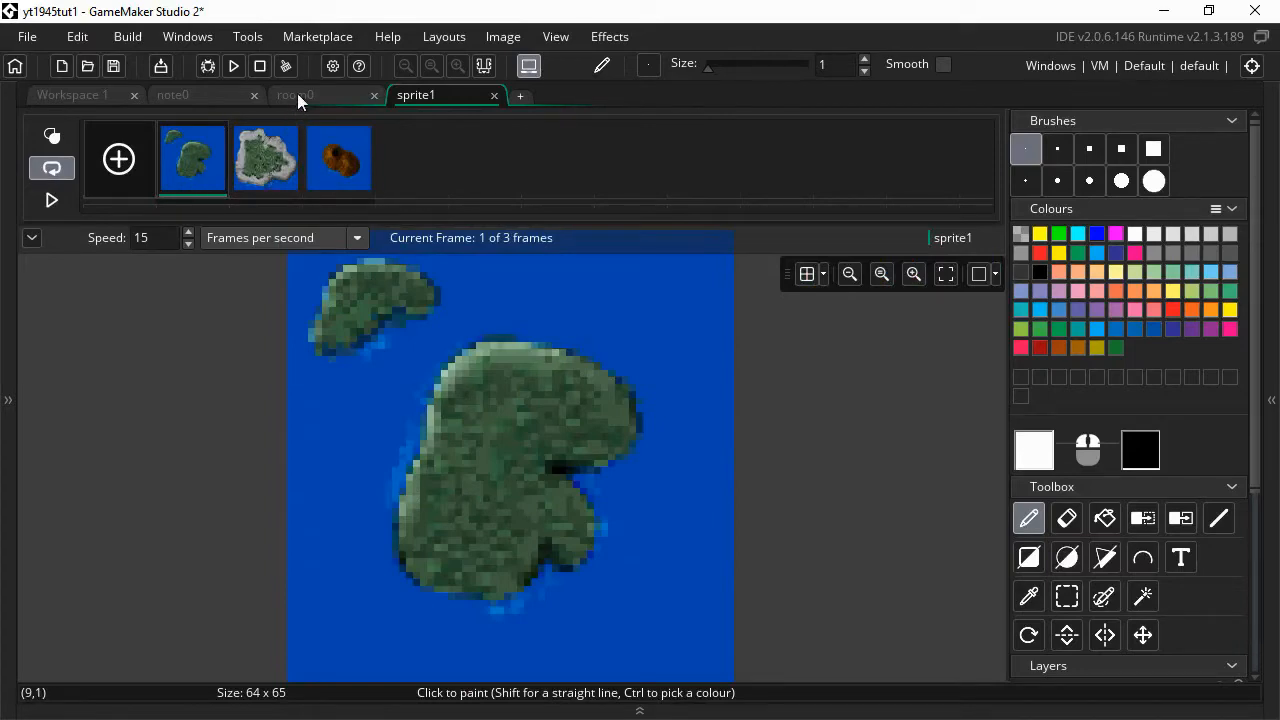
click(88, 94)
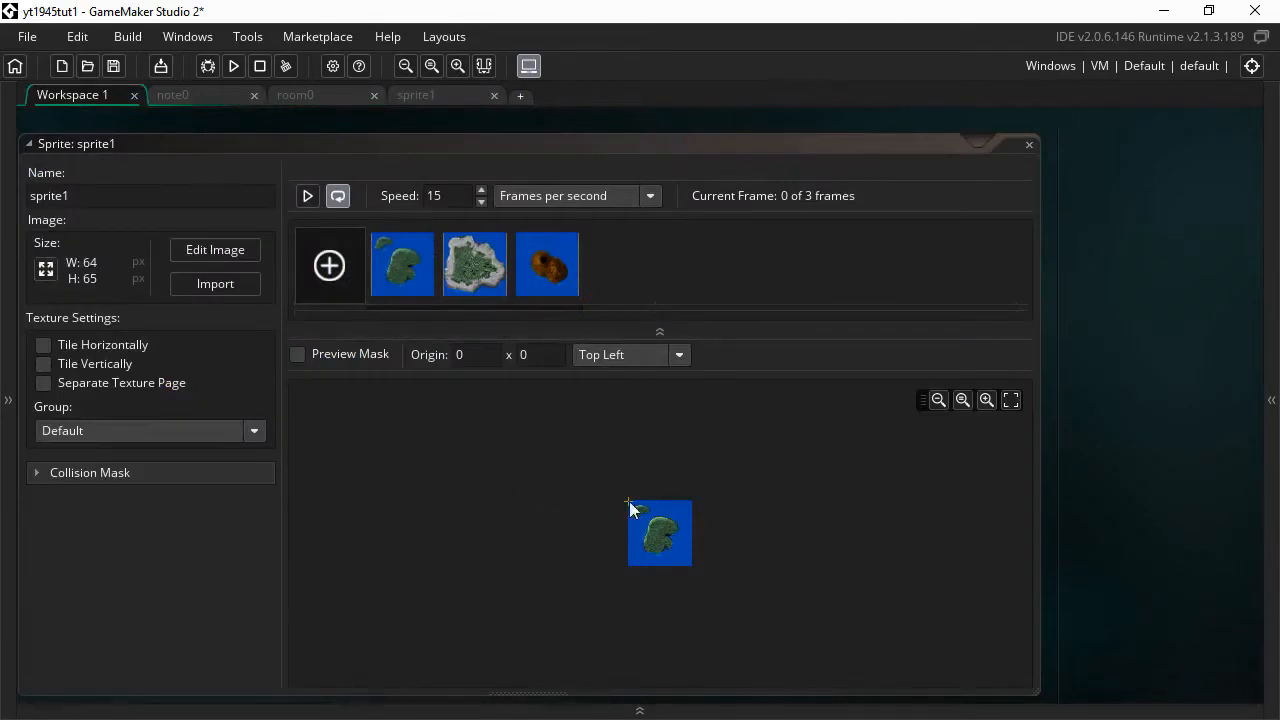
click(1271, 405)
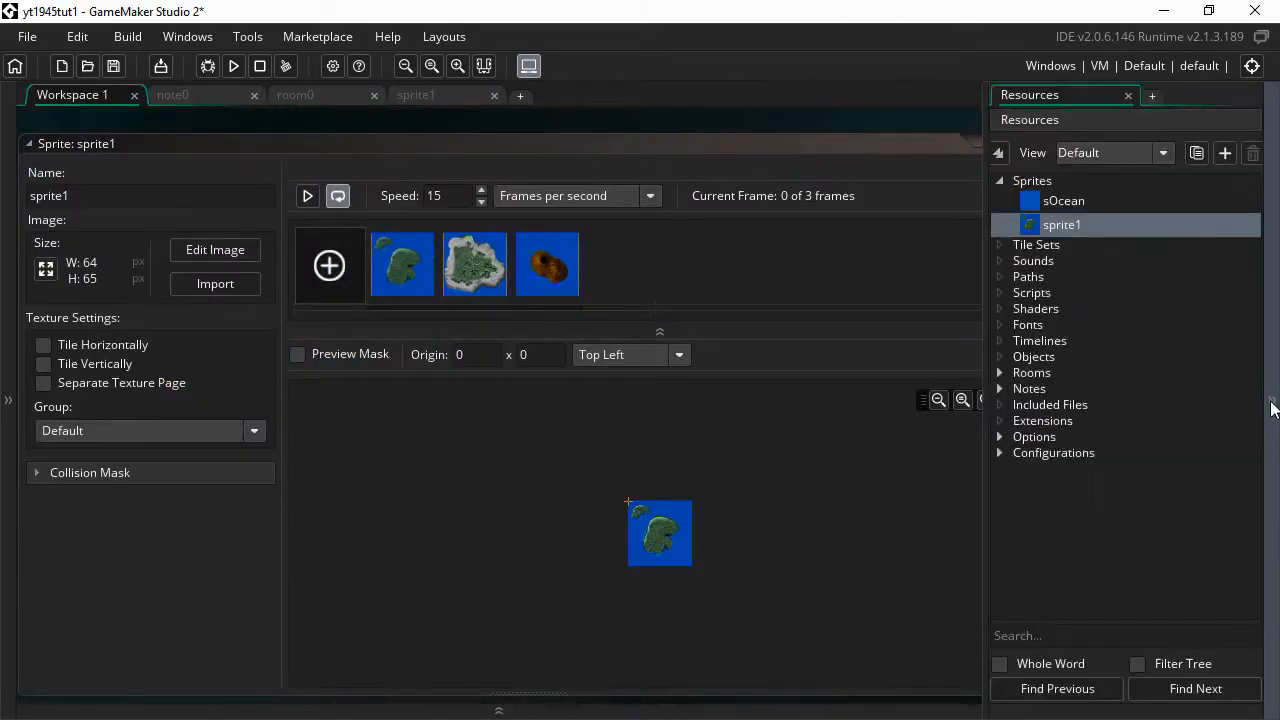
right_click(1056, 225)
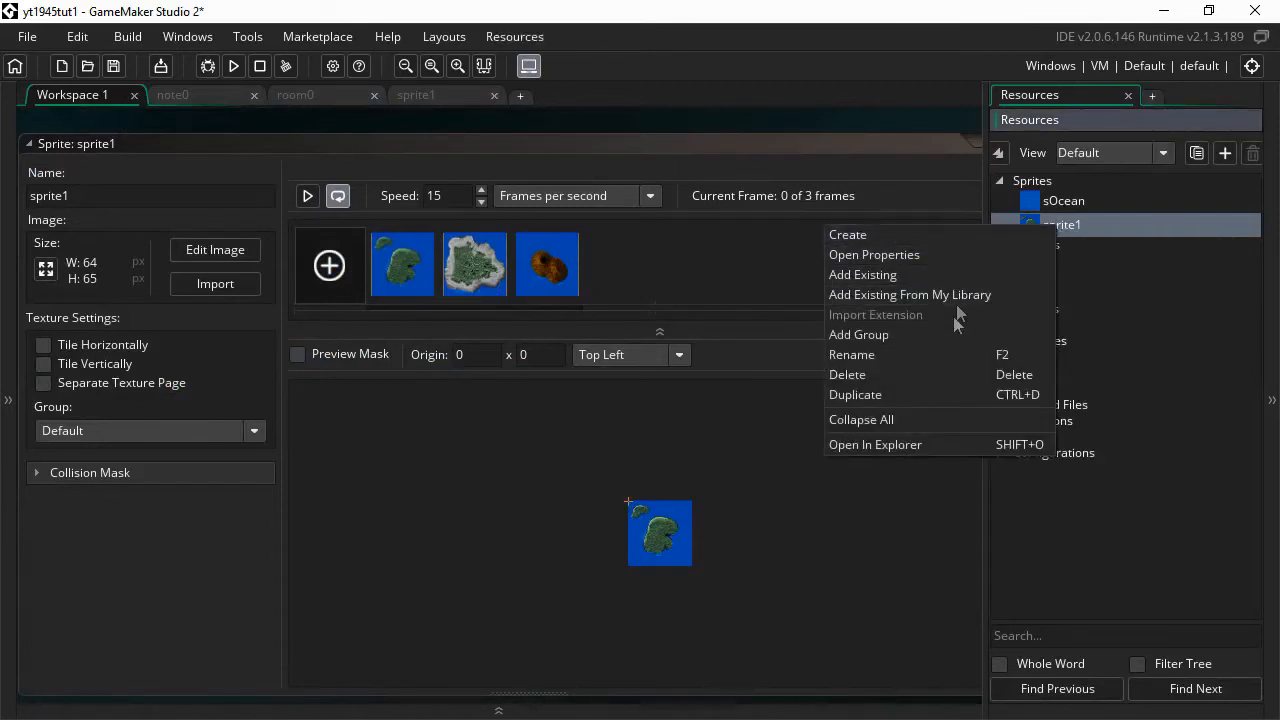
click(949, 396)
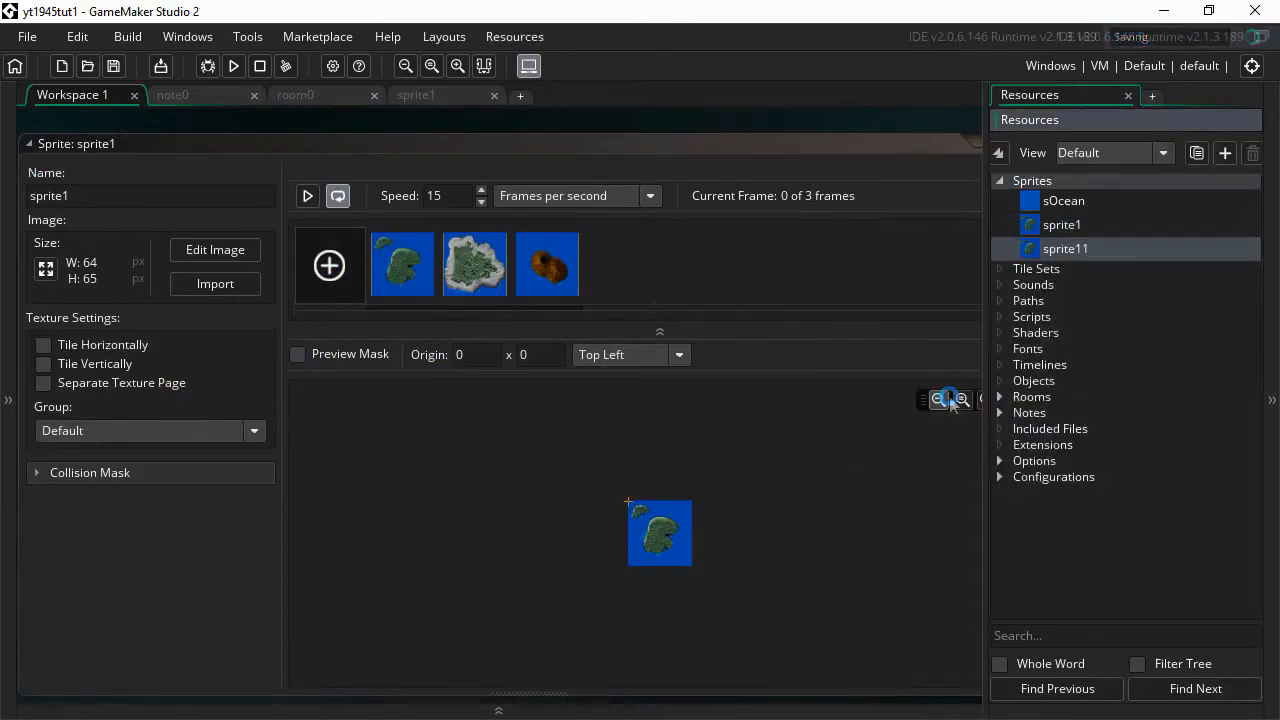
right_click(1059, 249)
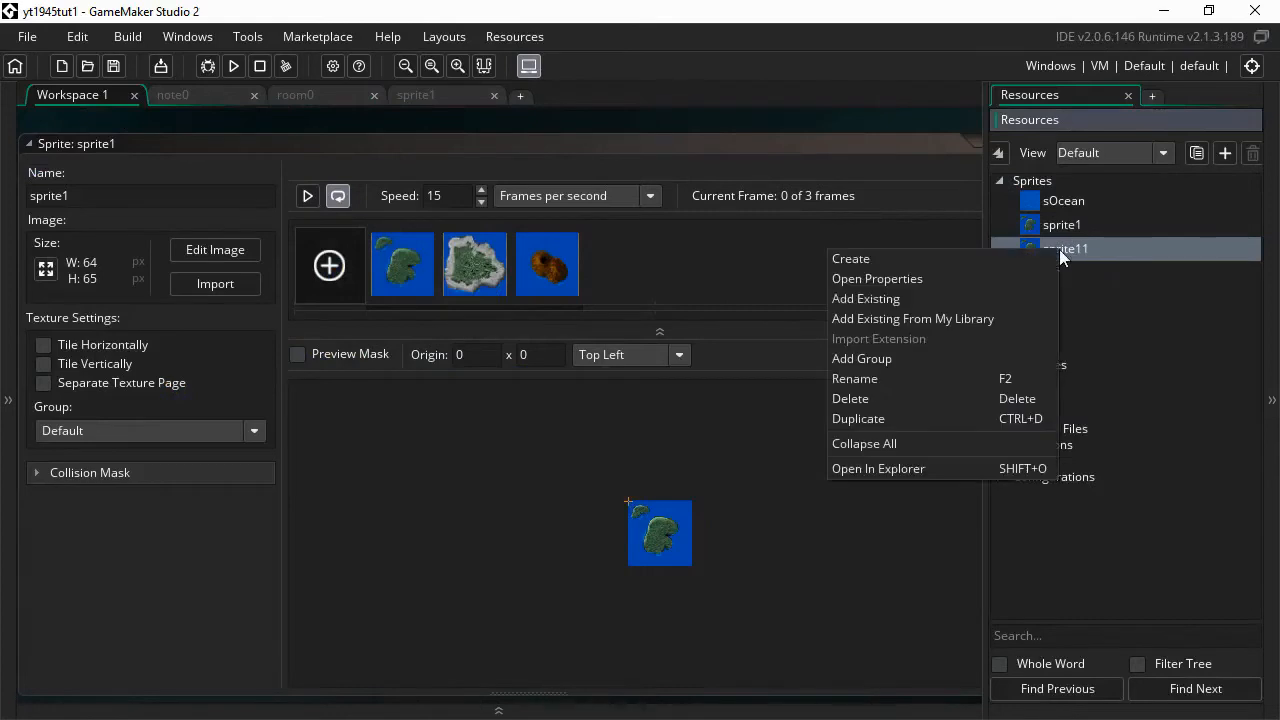
click(935, 421)
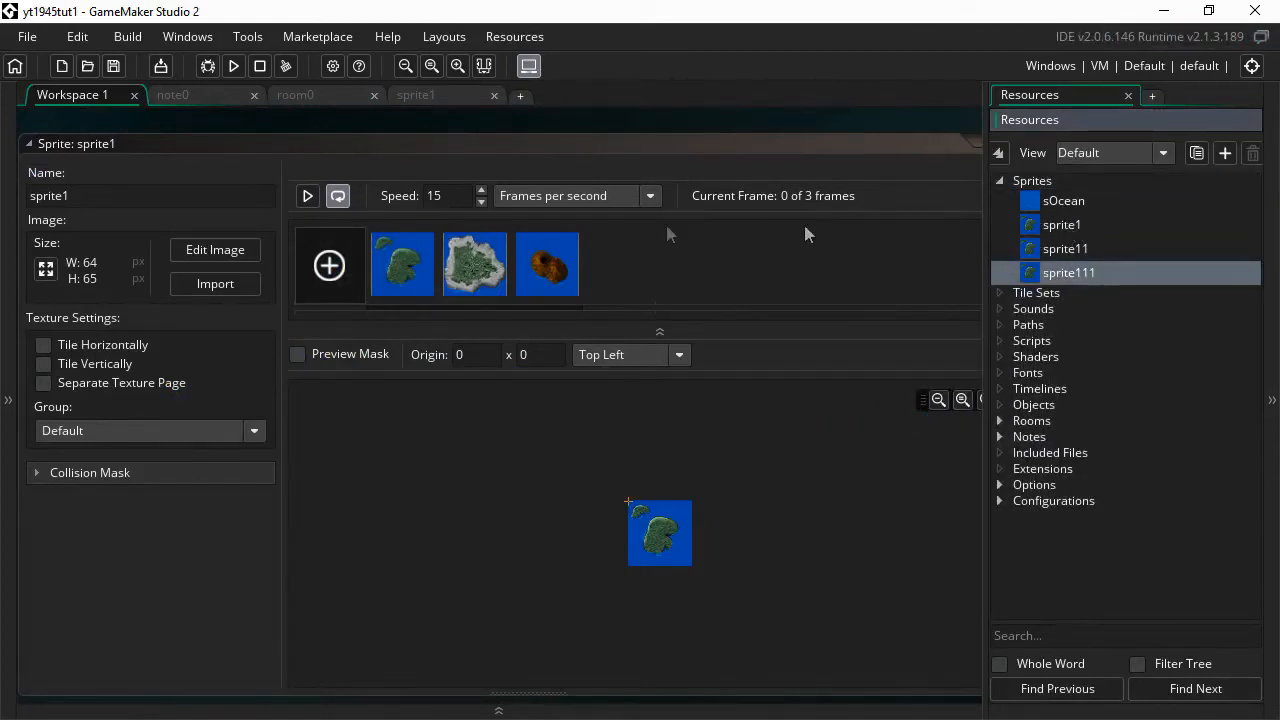
- Rename the three sprites to sIsland1, sIsland2 and sIsland3
click(1052, 226)
right_click(1052, 226)
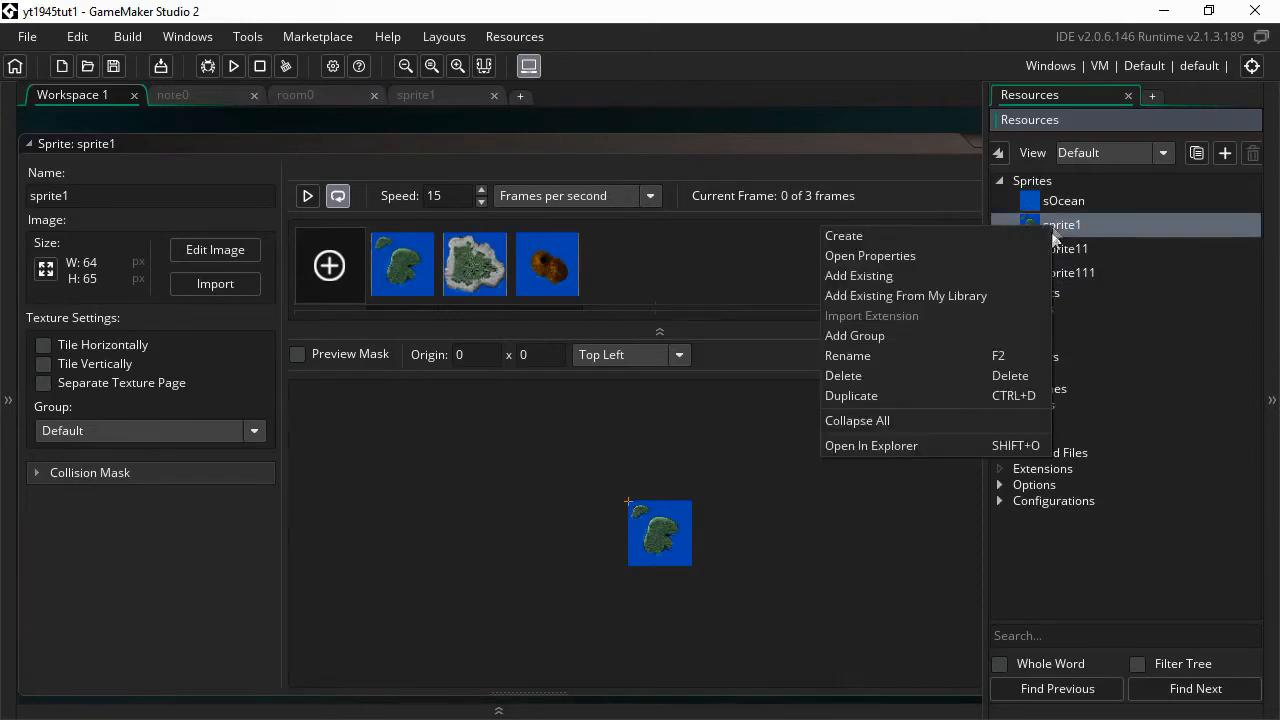
click(889, 360)
text(sIsland1)
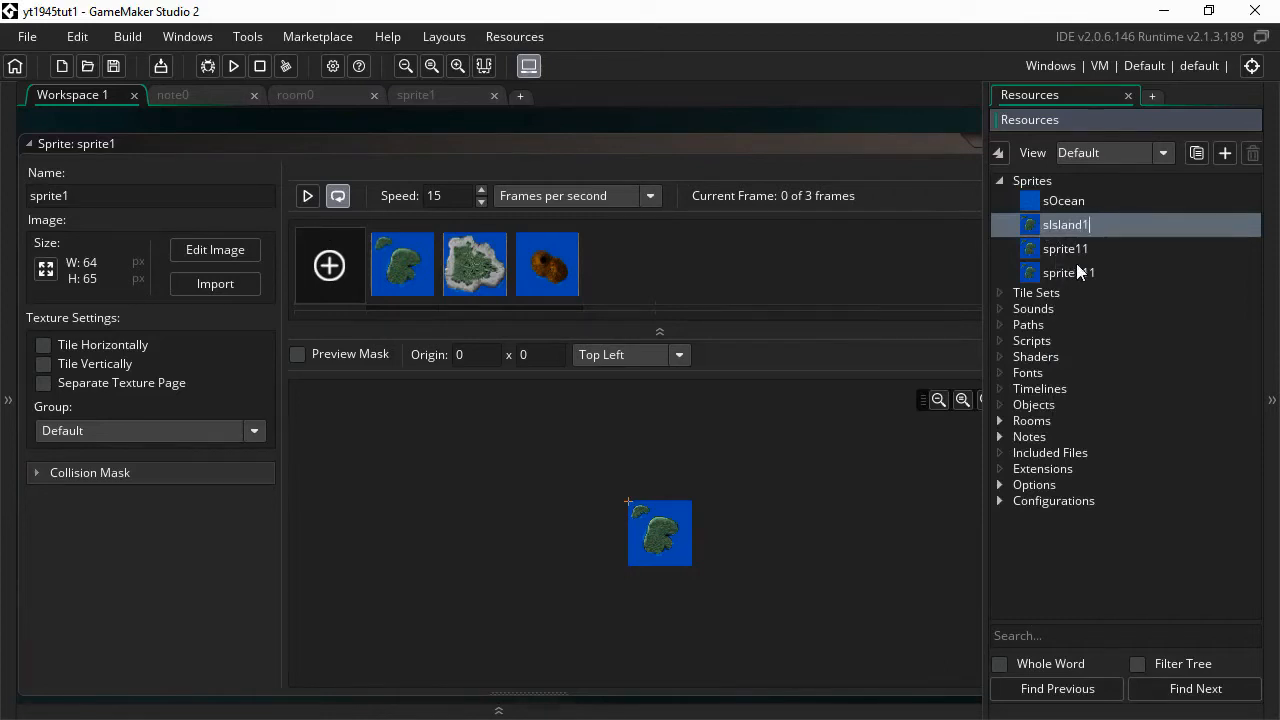
click(1086, 250)
right_click(1081, 248)
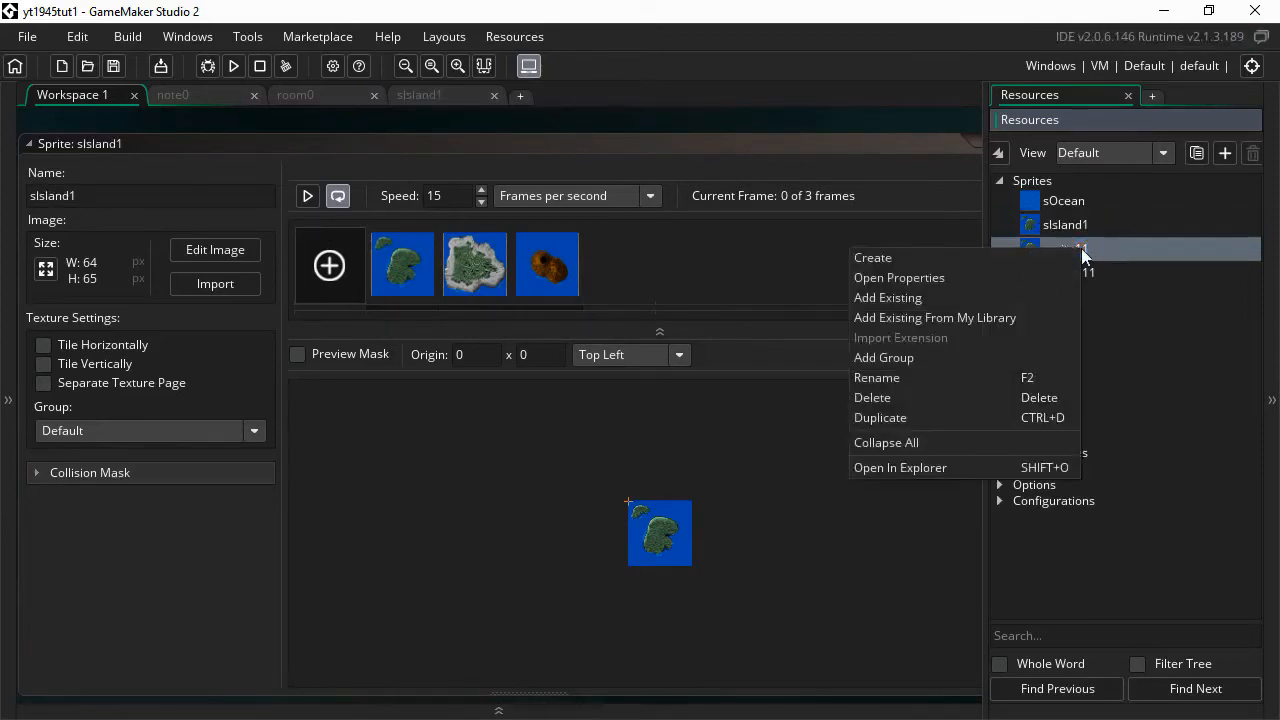
click(939, 386)
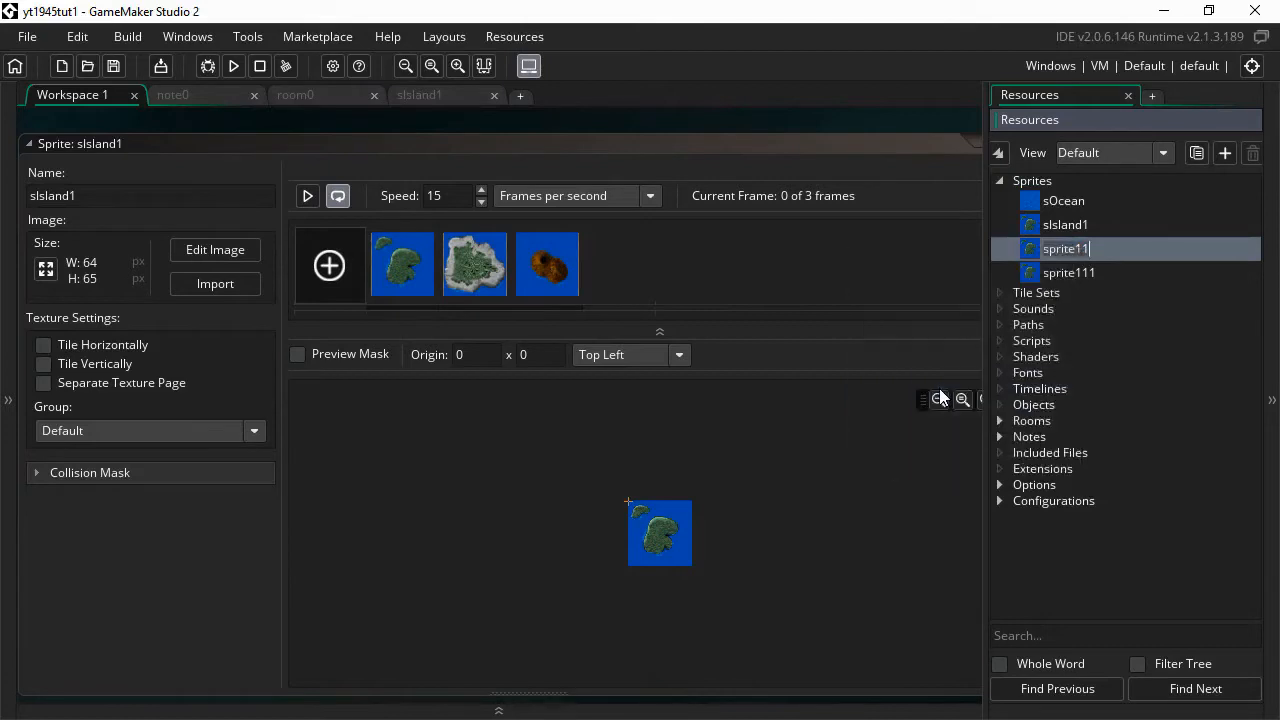
text(sIsland2)
click(1071, 274)
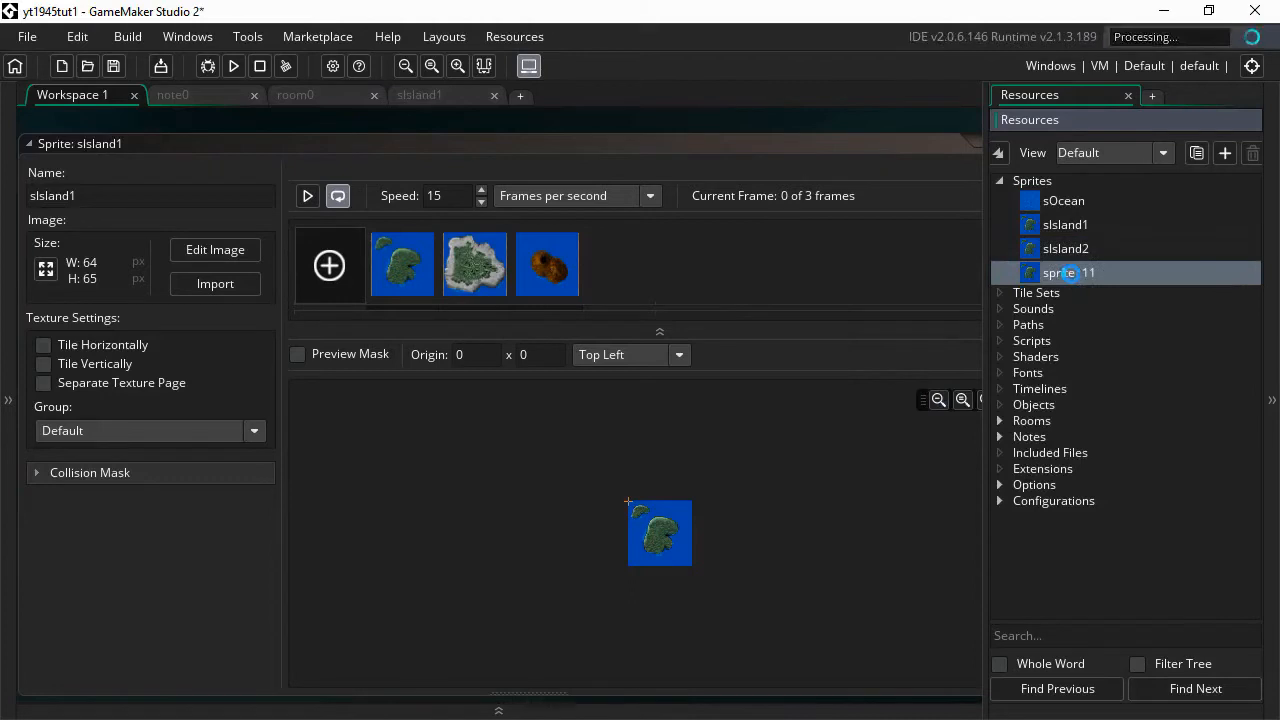
right_click(1071, 274)
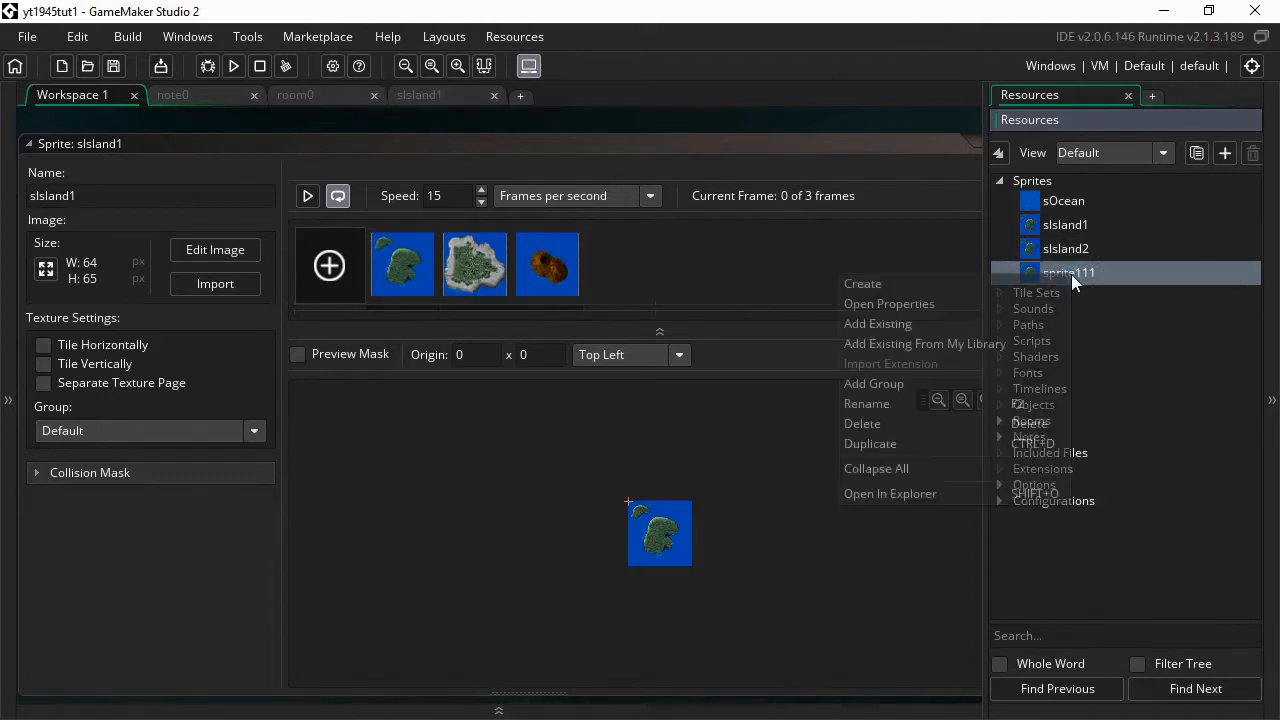
click(881, 405)
text(s)
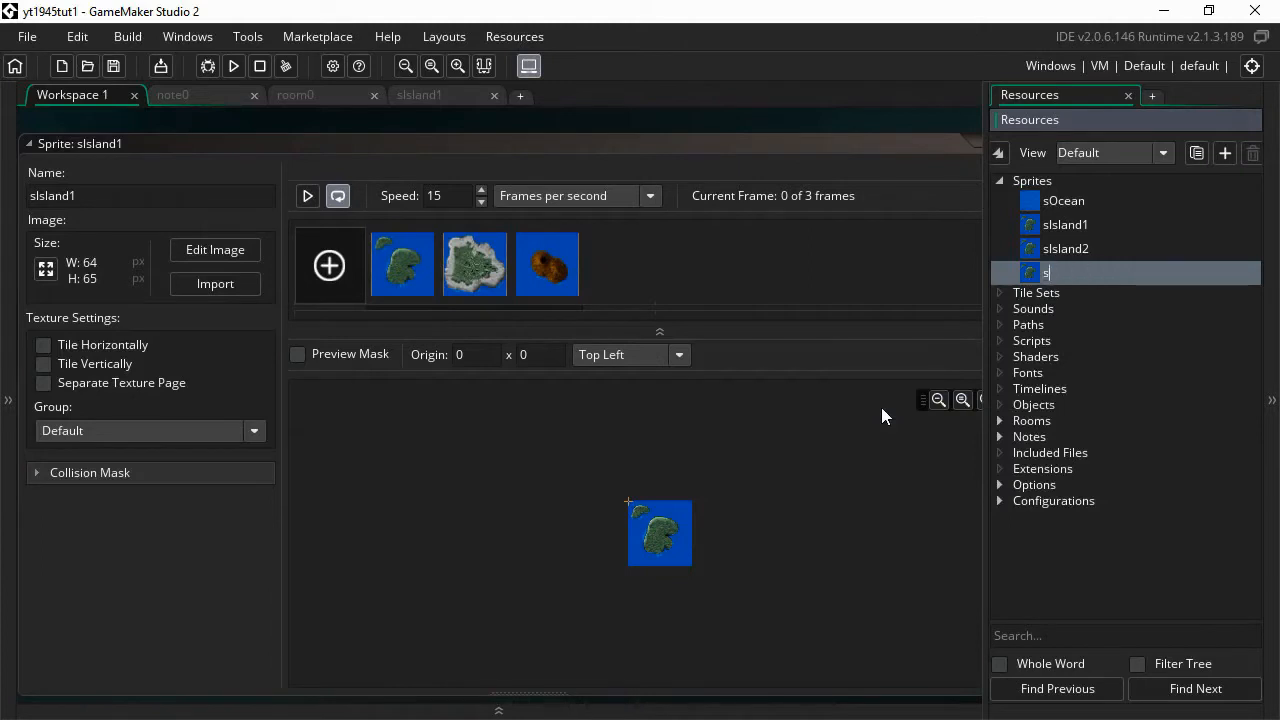
text(l)
text(sland3)
- Delete the third and second frames from sIsland1, keeping only the green island
click(536, 283)
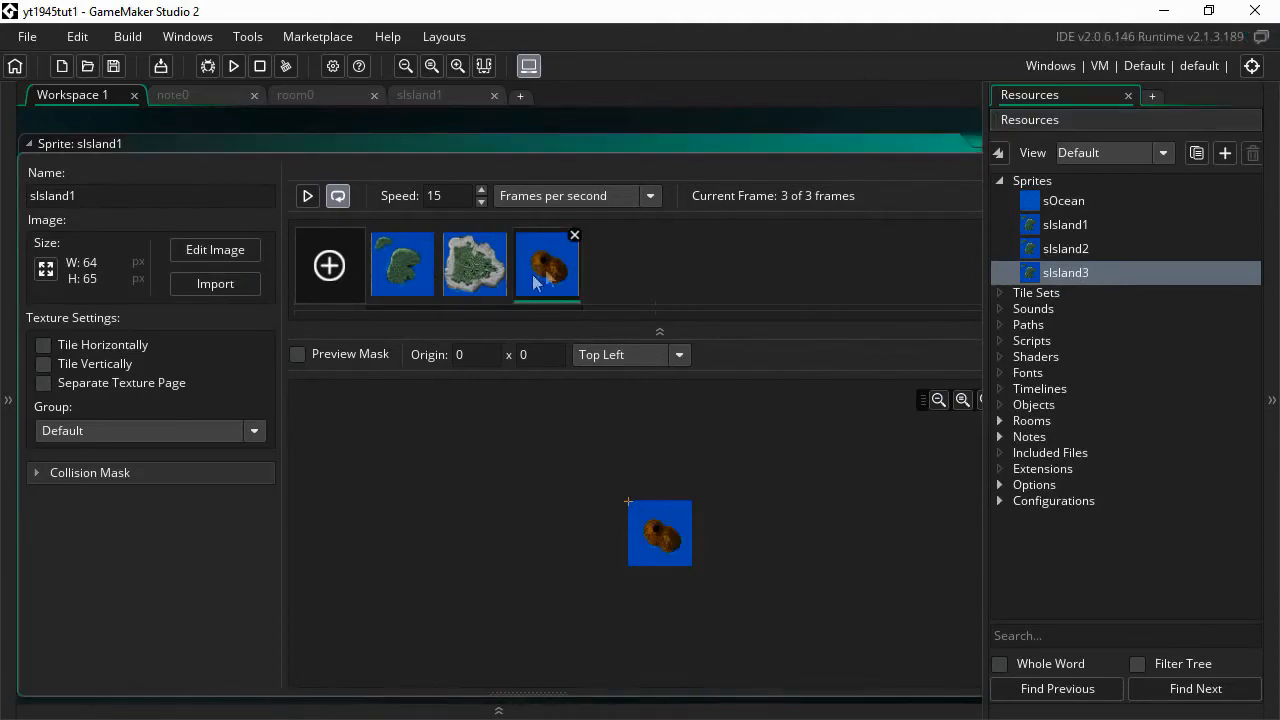
click(576, 238)
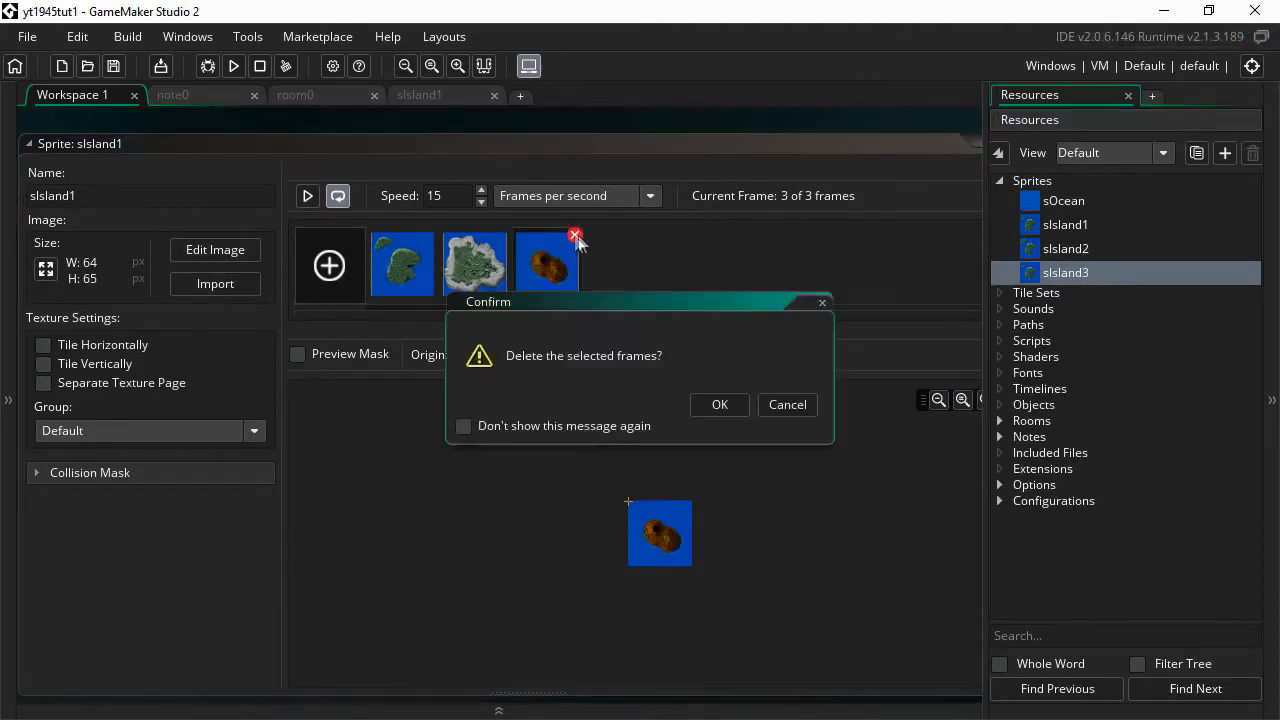
click(722, 405)
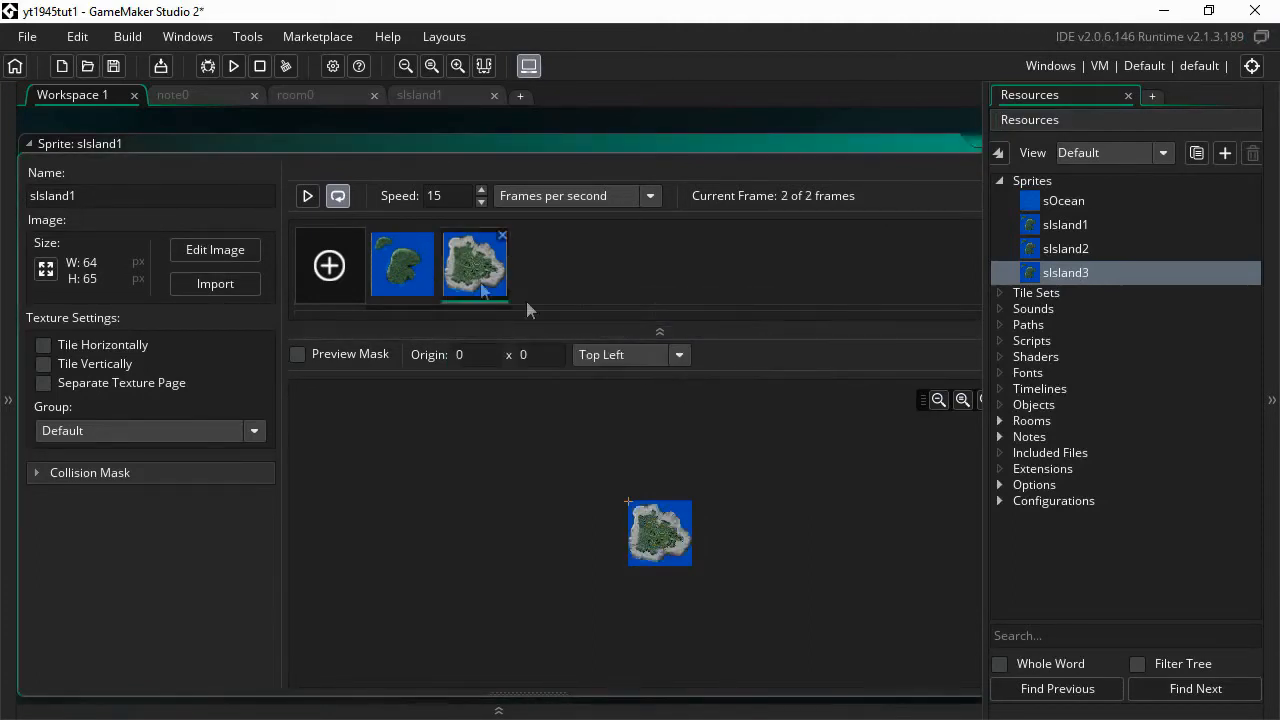
click(503, 236)
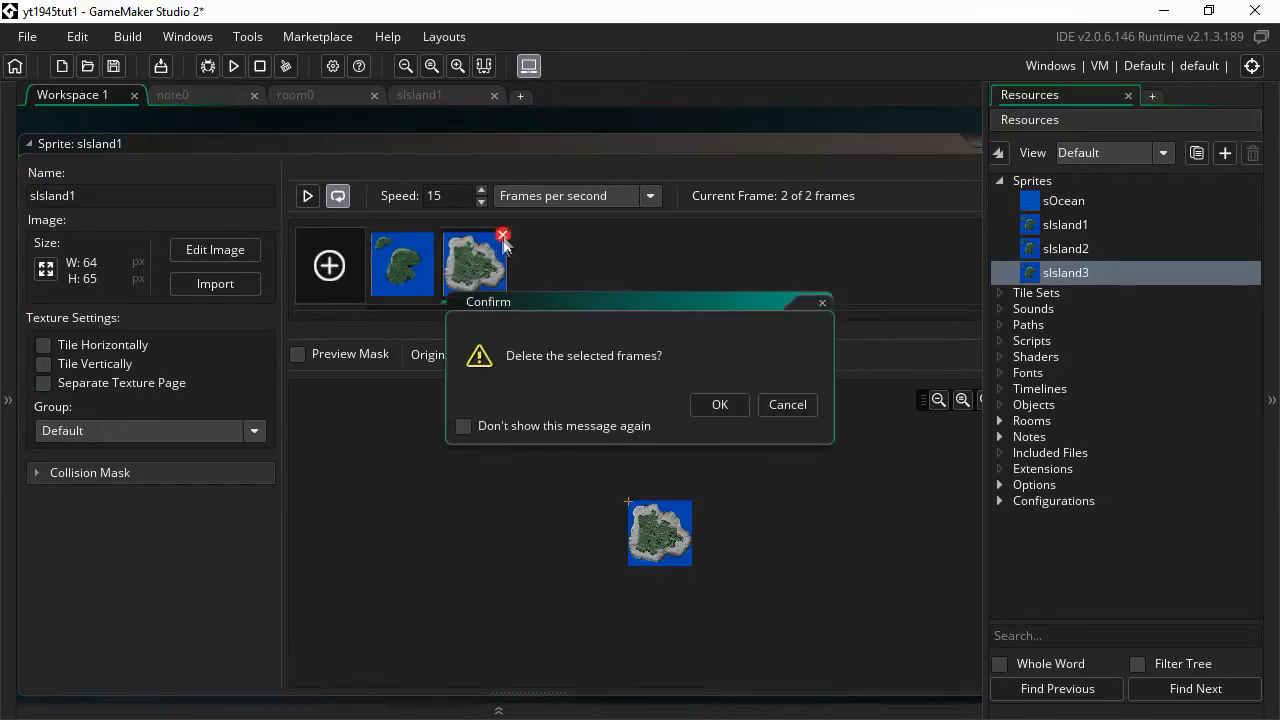
click(719, 404)
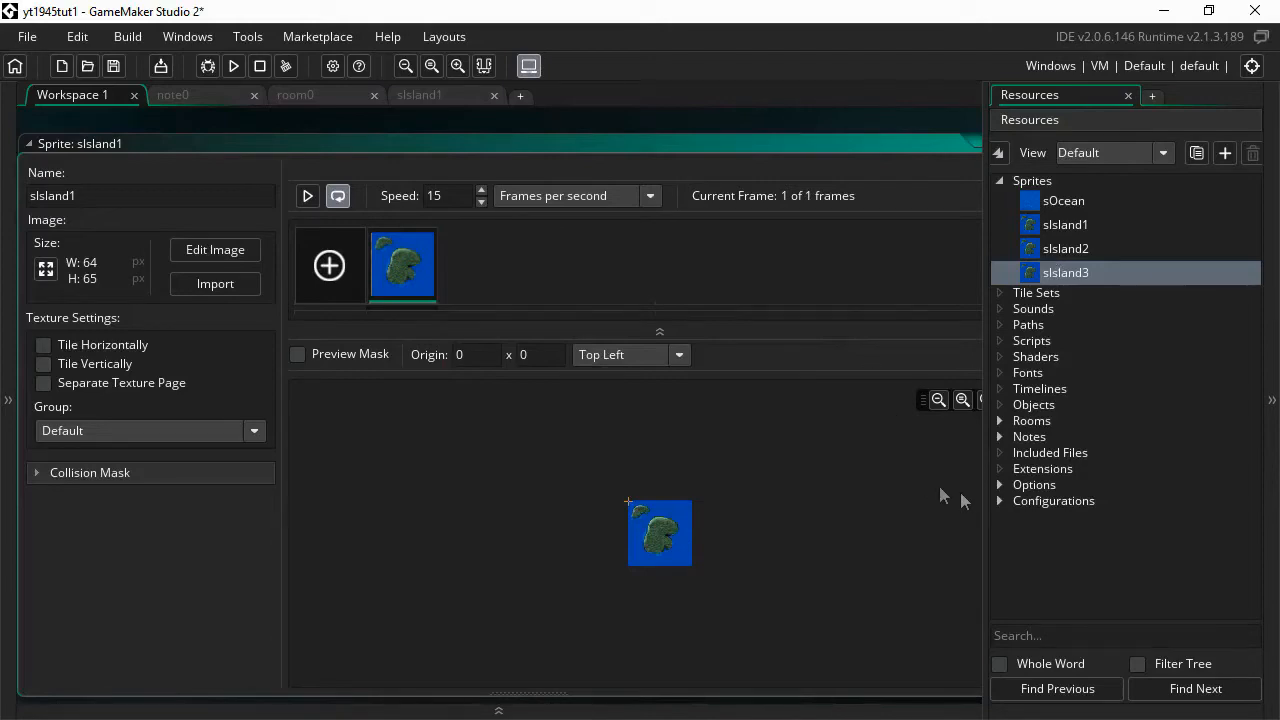
- In sIsland2, delete the first frame and the brown rock frame, keeping the white-rimmed island
drag(986, 504, 1072, 503)
scroll(1048, 500, down, 5)
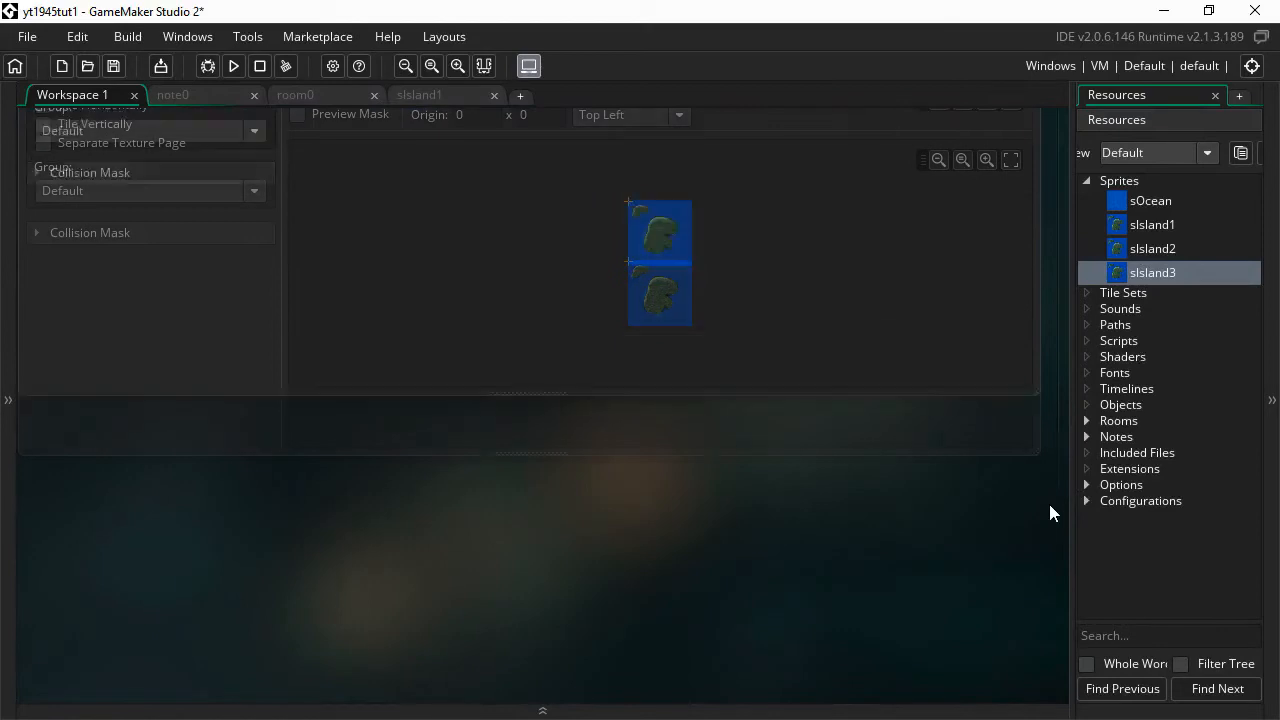
double_click(1145, 246)
mouse_move(415, 272)
click(431, 236)
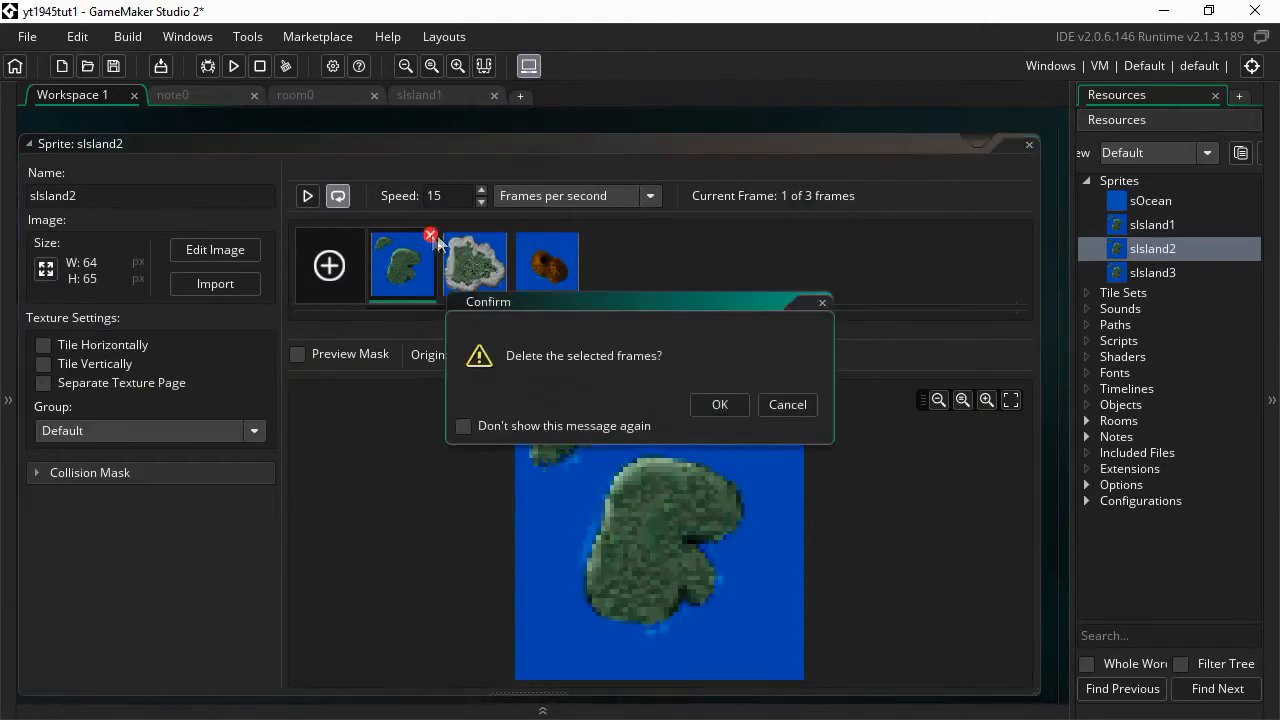
click(711, 404)
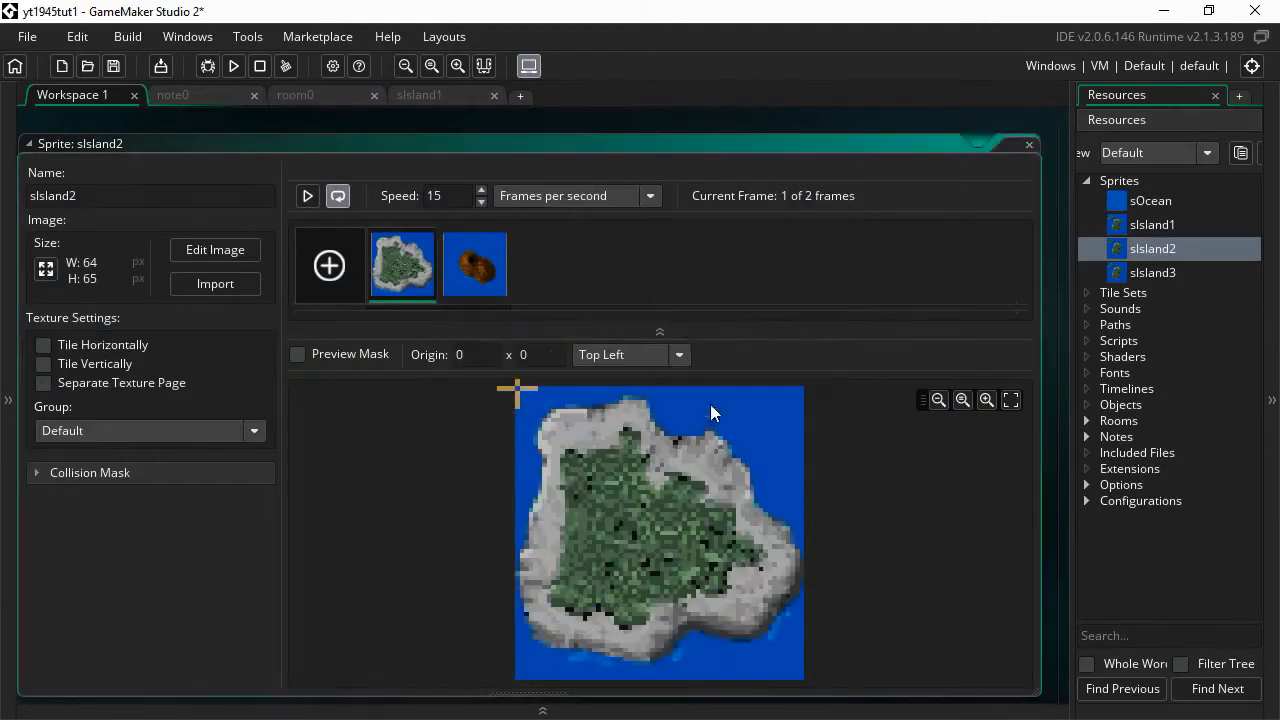
click(475, 265)
click(502, 235)
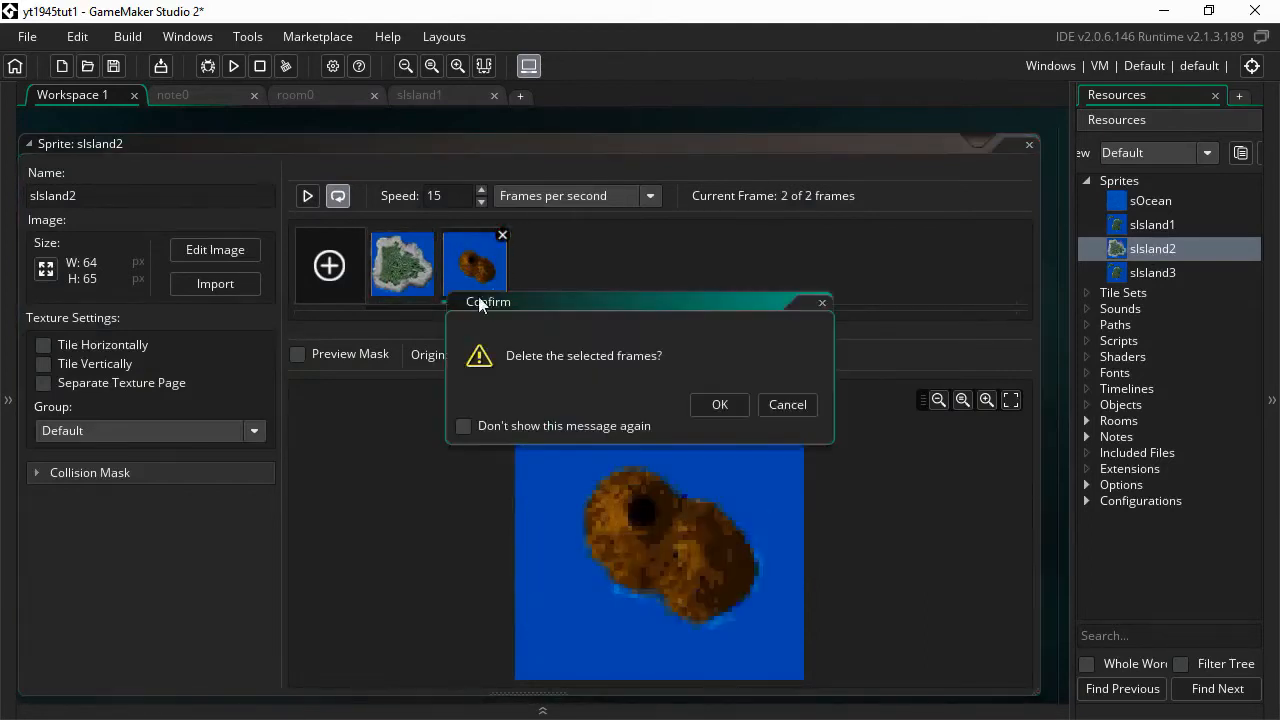
click(719, 404)
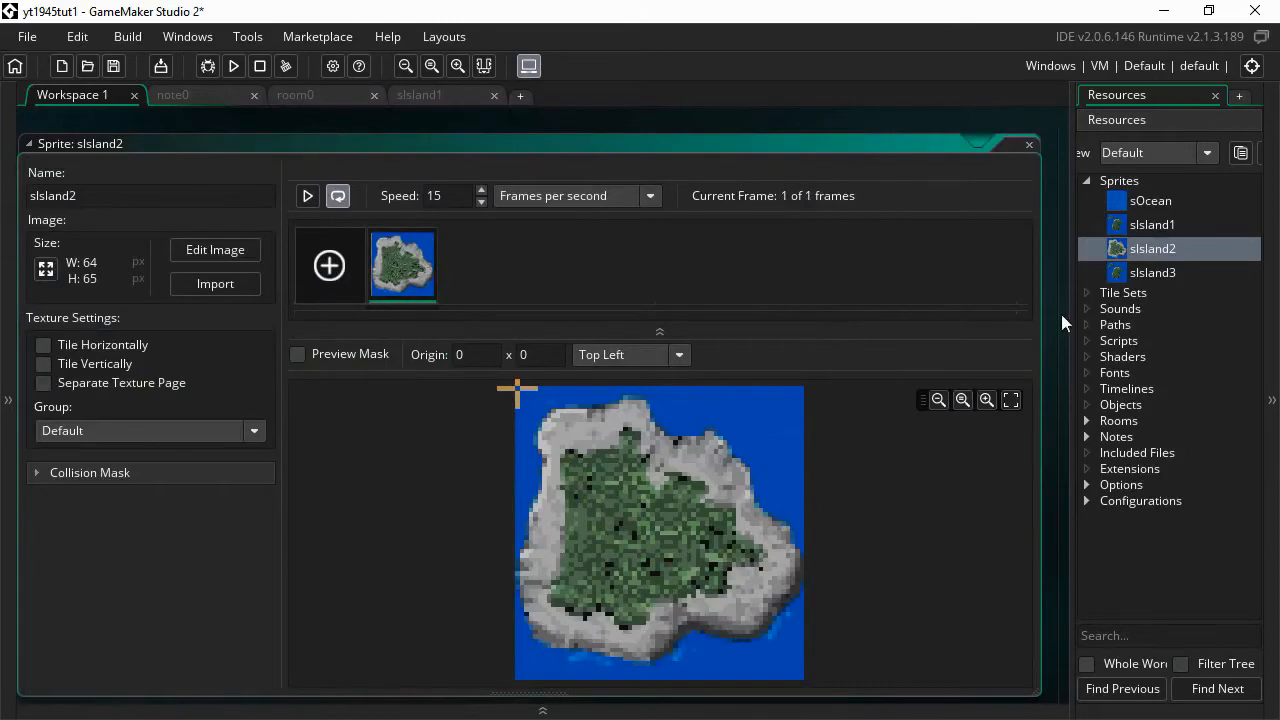
- In sIsland3, delete the first two frames, keeping only the brown rock
scroll(1052, 354, down, 3)
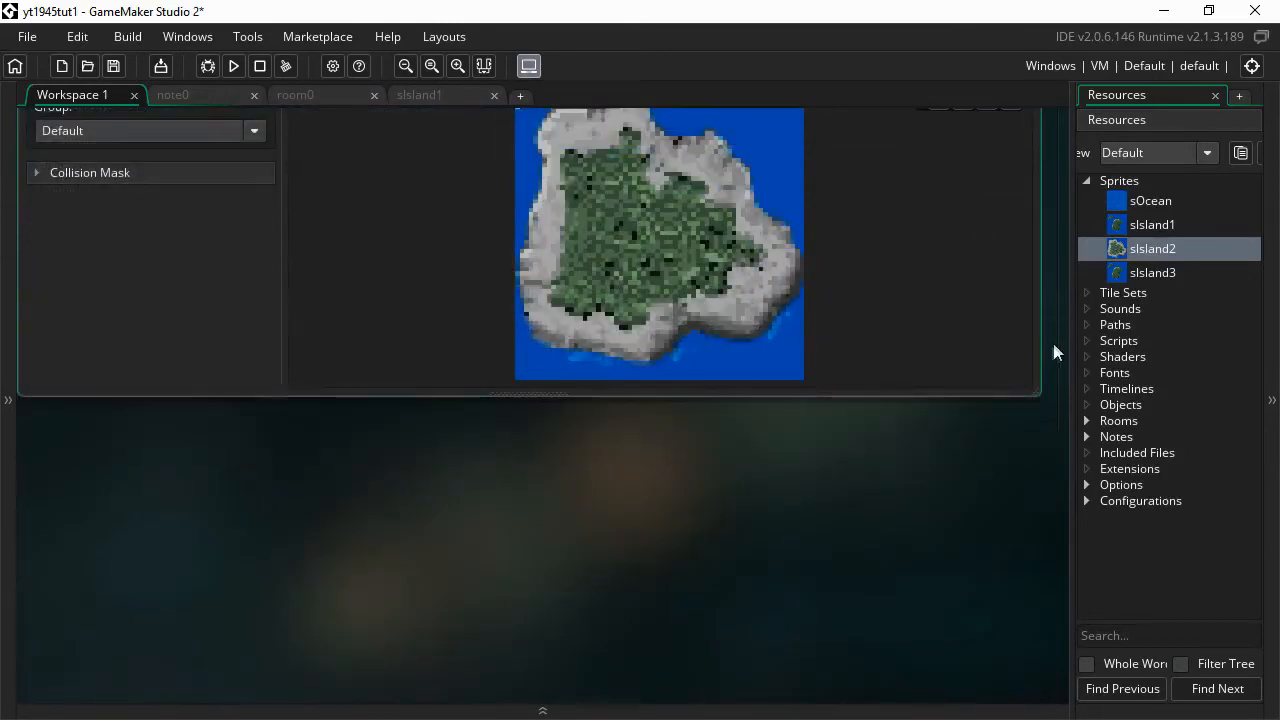
double_click(1135, 271)
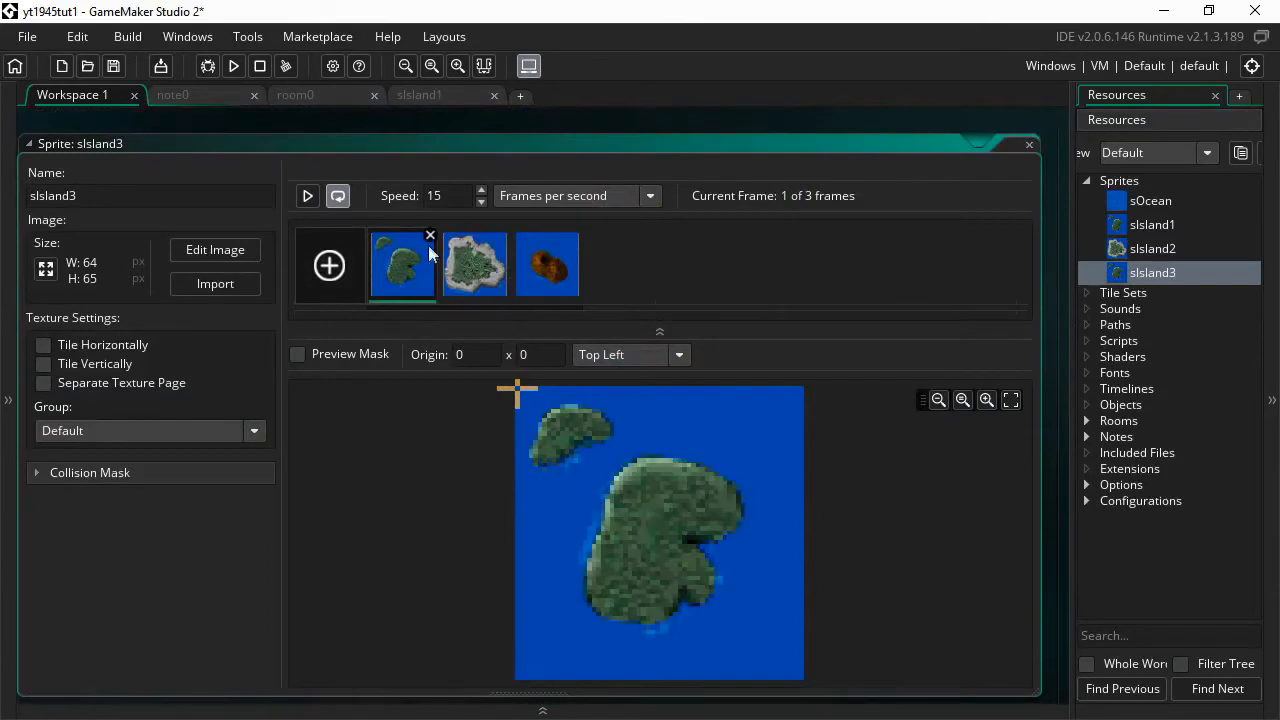
click(430, 237)
click(720, 404)
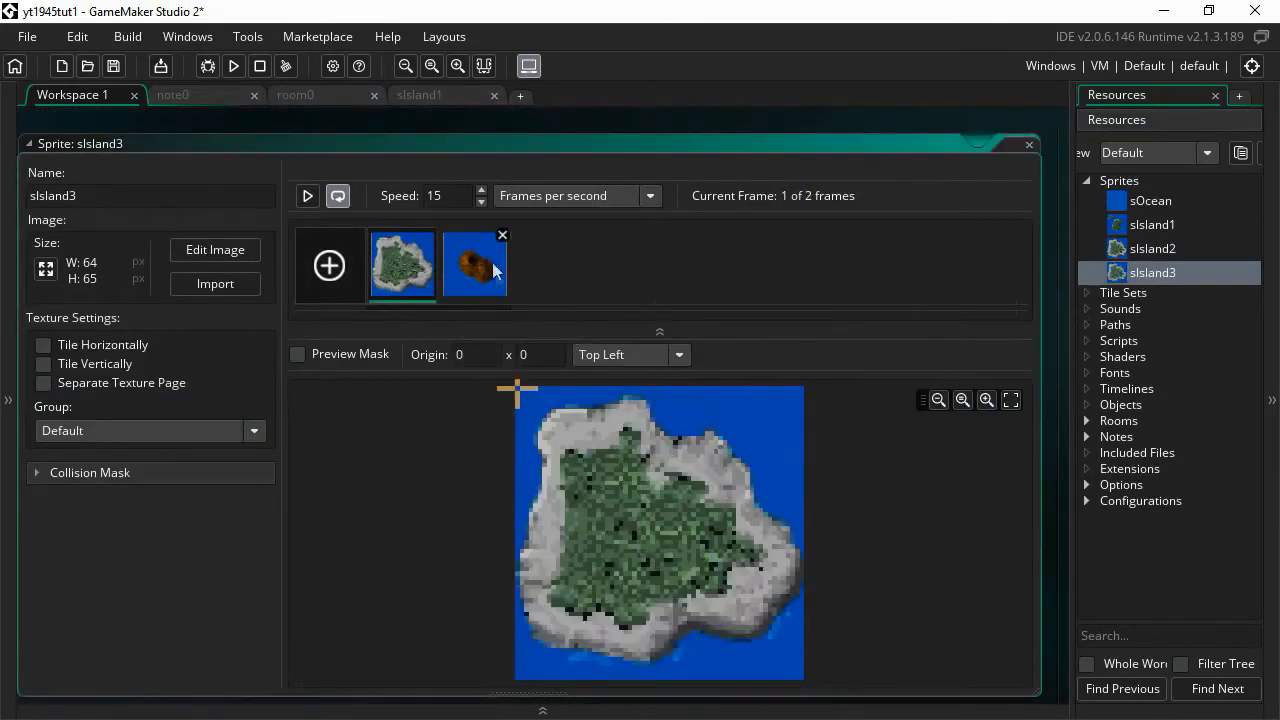
click(431, 237)
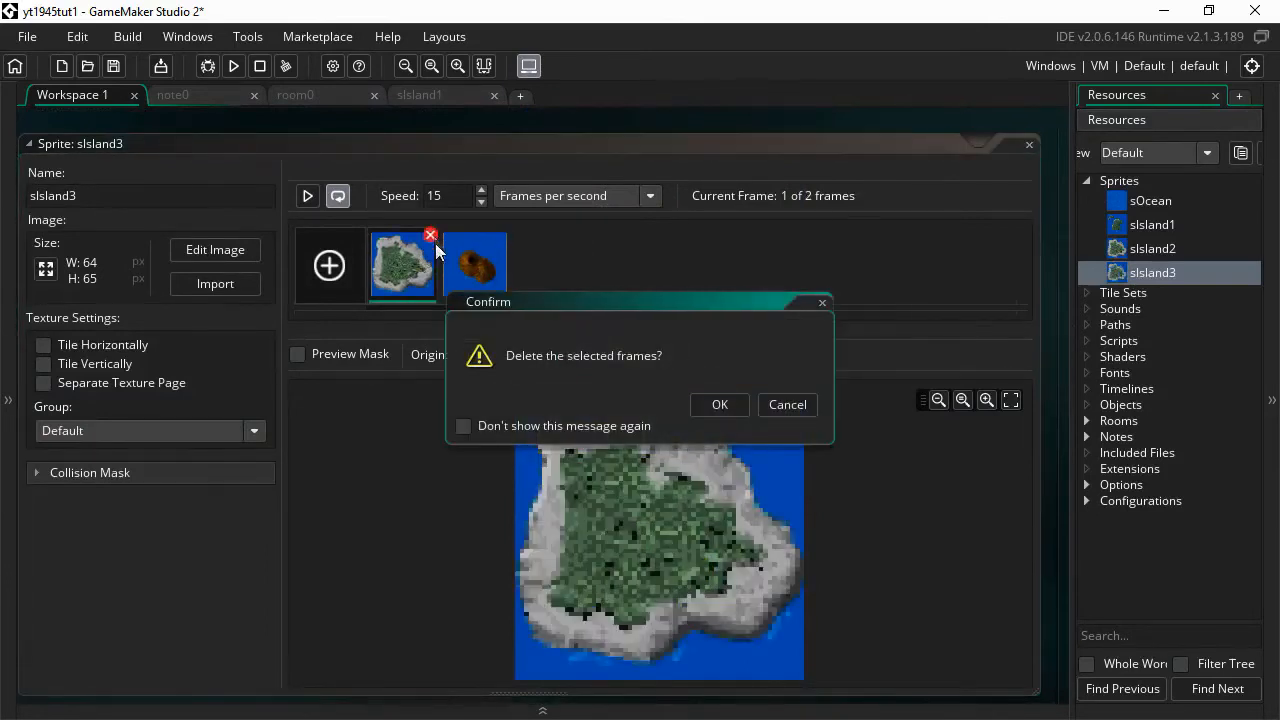
click(722, 404)
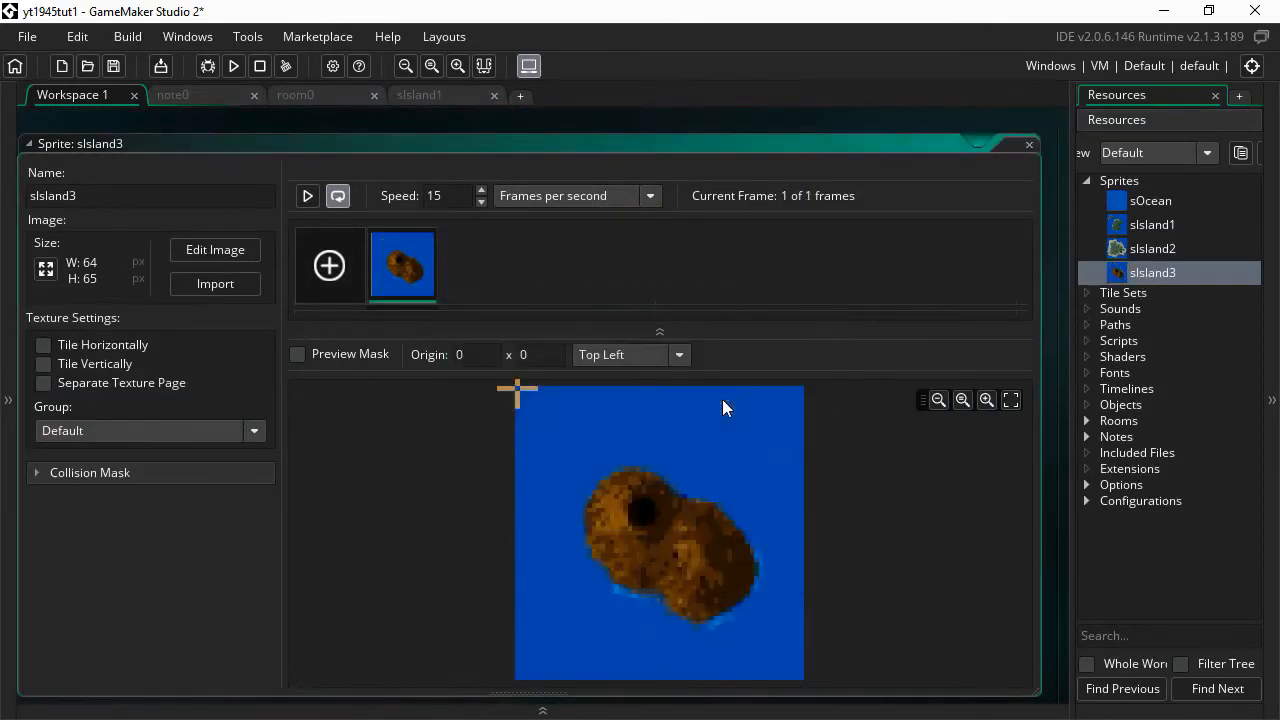
double_click(1150, 226)
click(1031, 244)
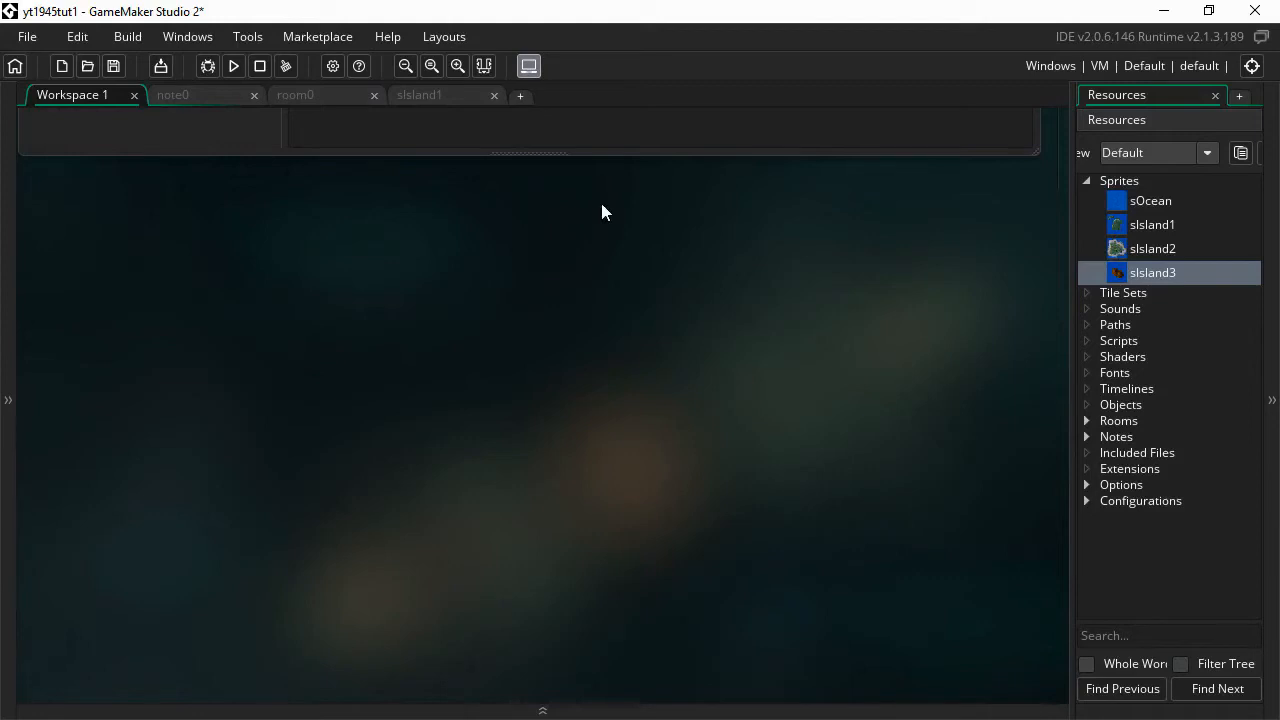
click(426, 97)
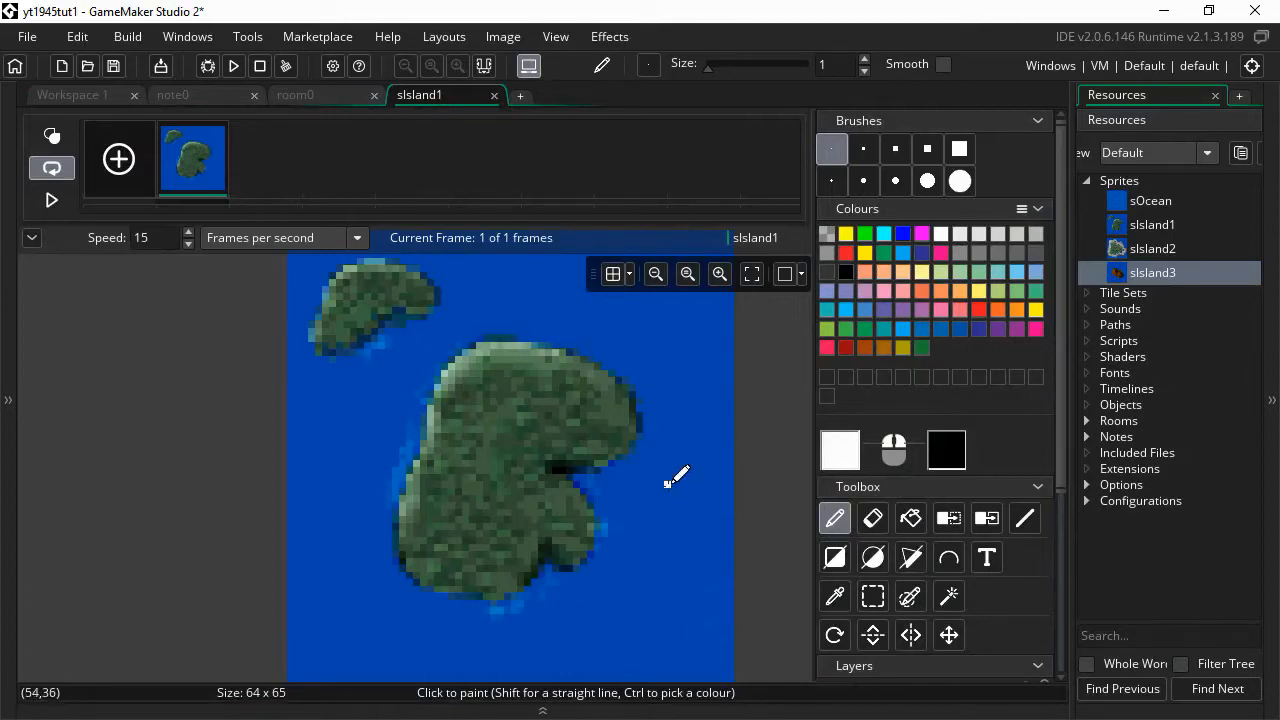
- Use Colour Remove on sIsland1's blue water and two fringe shades, then close the editor
click(950, 518)
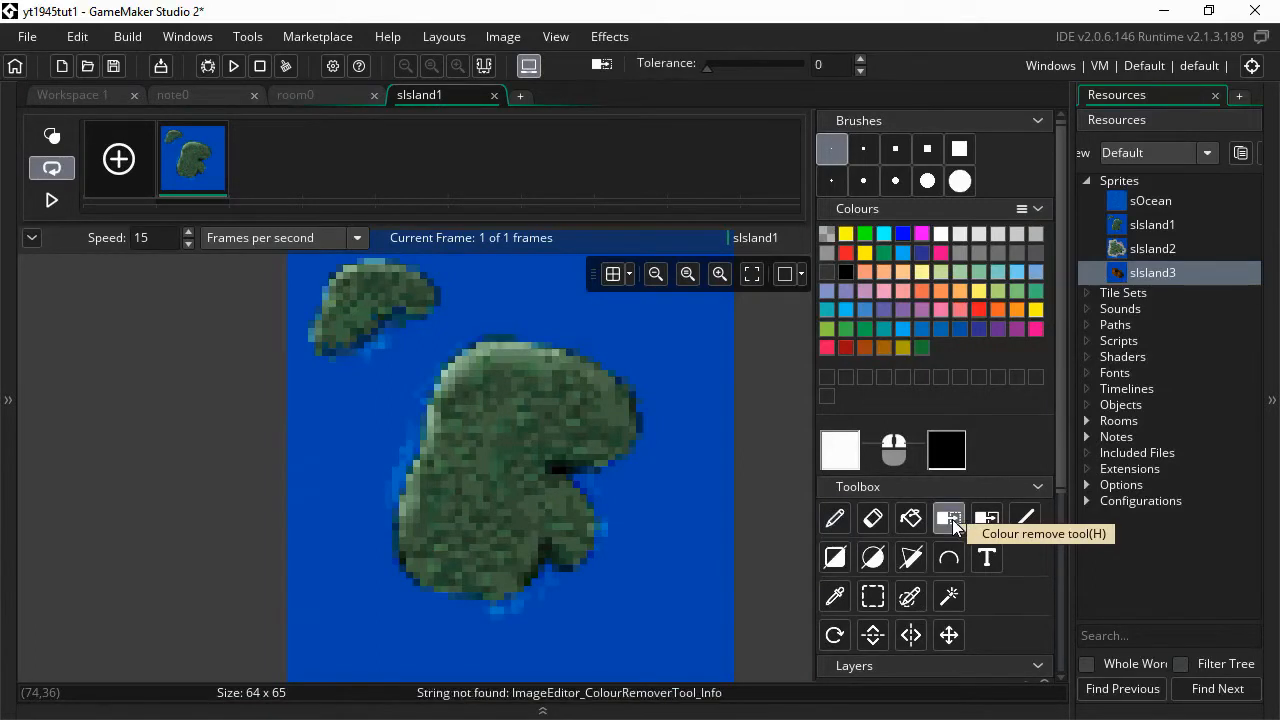
click(689, 435)
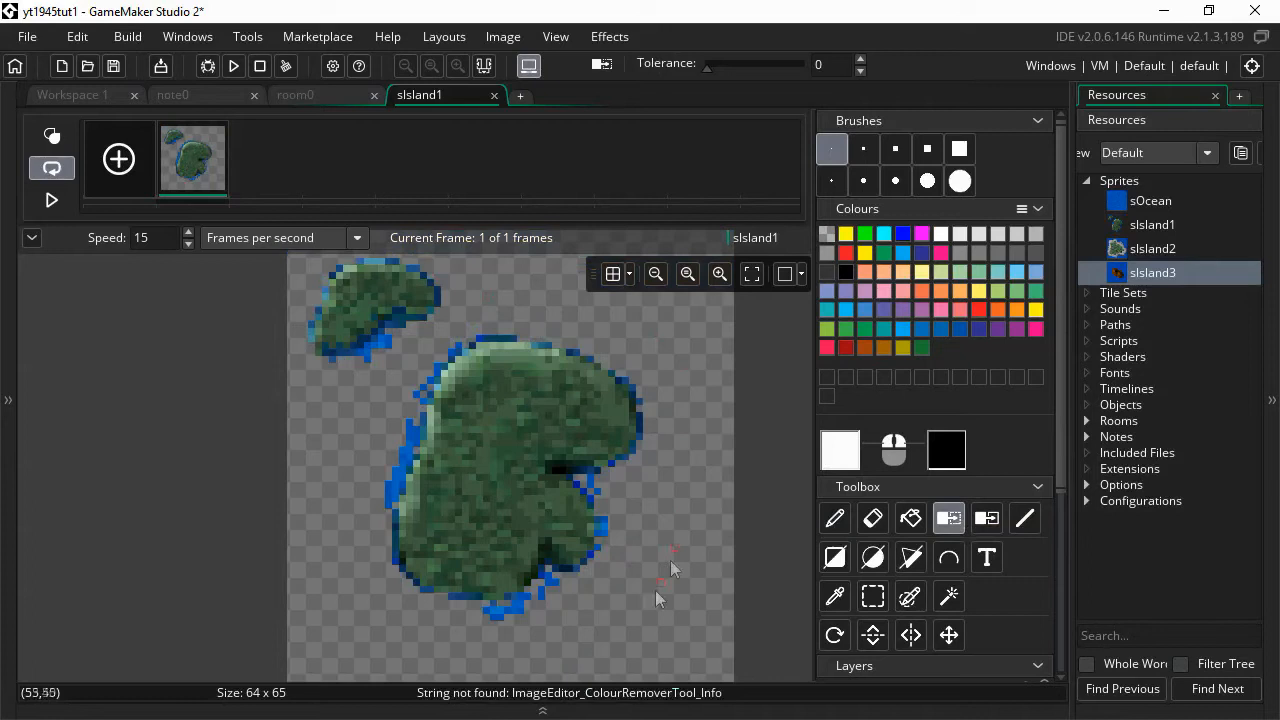
click(497, 619)
click(518, 608)
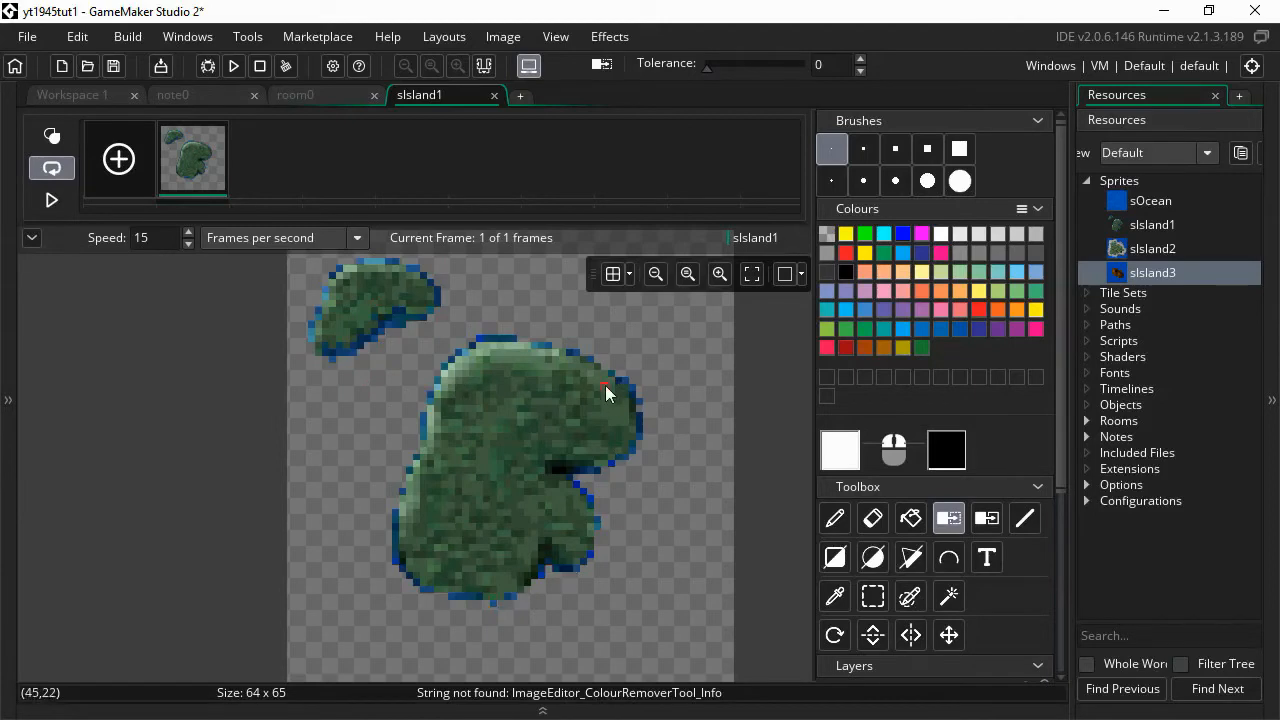
click(495, 95)
click(7, 343)
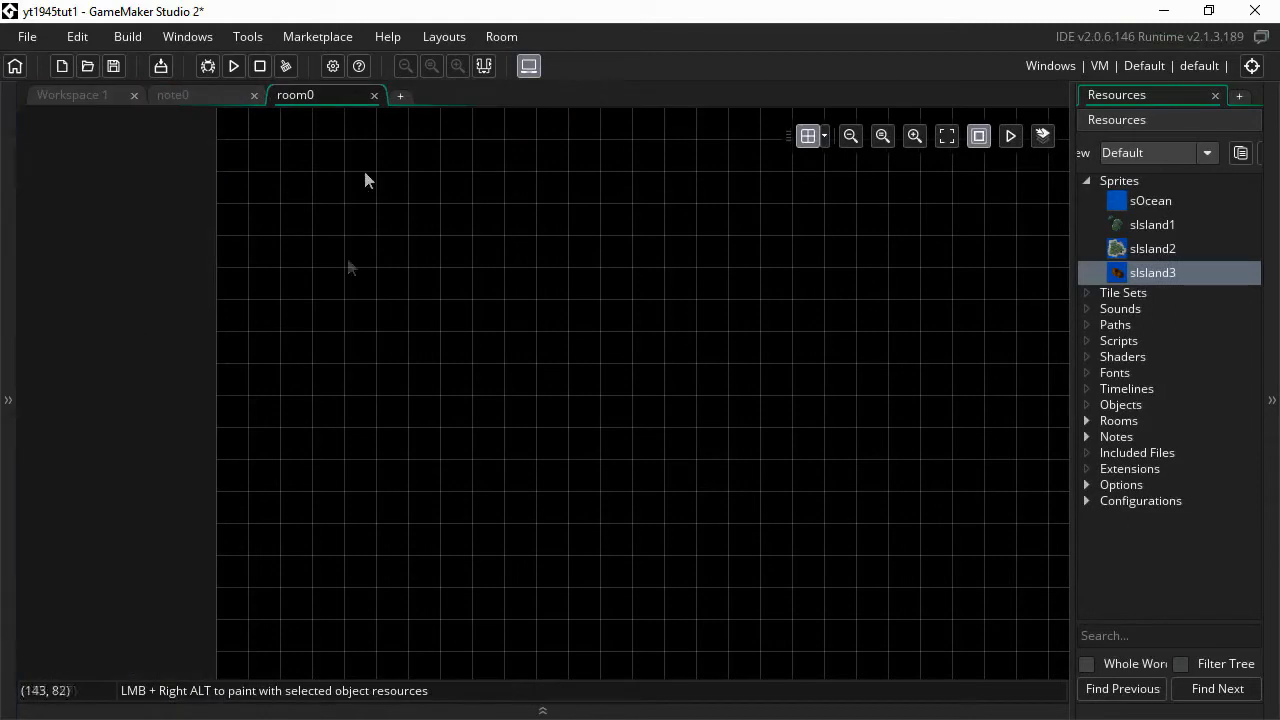
- From the main workspace, open sIsland2 and launch its image editor
click(89, 99)
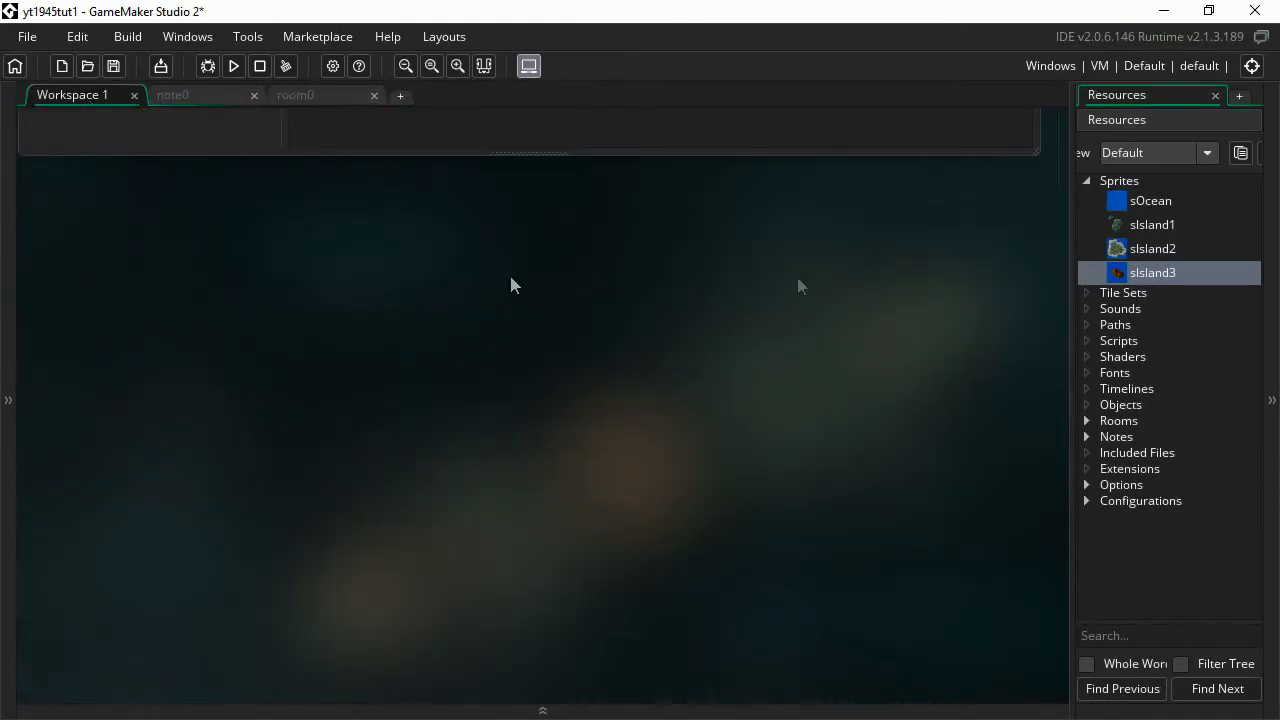
double_click(1143, 248)
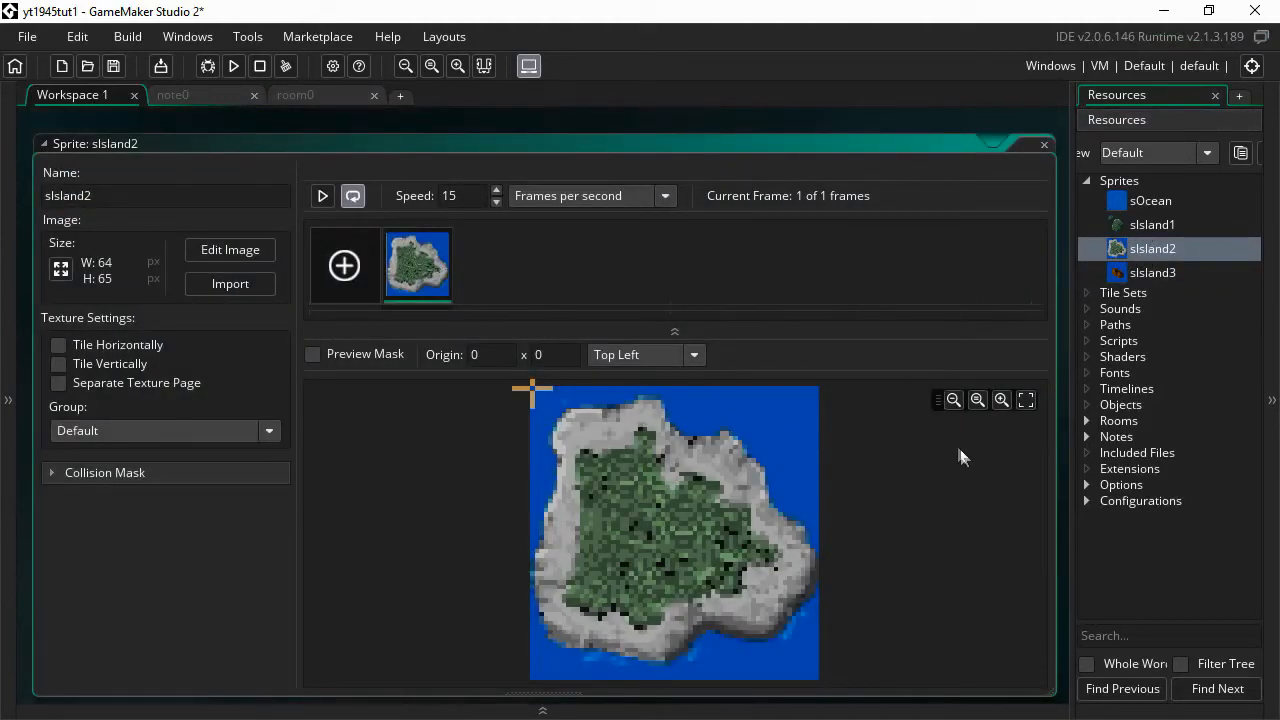
click(231, 253)
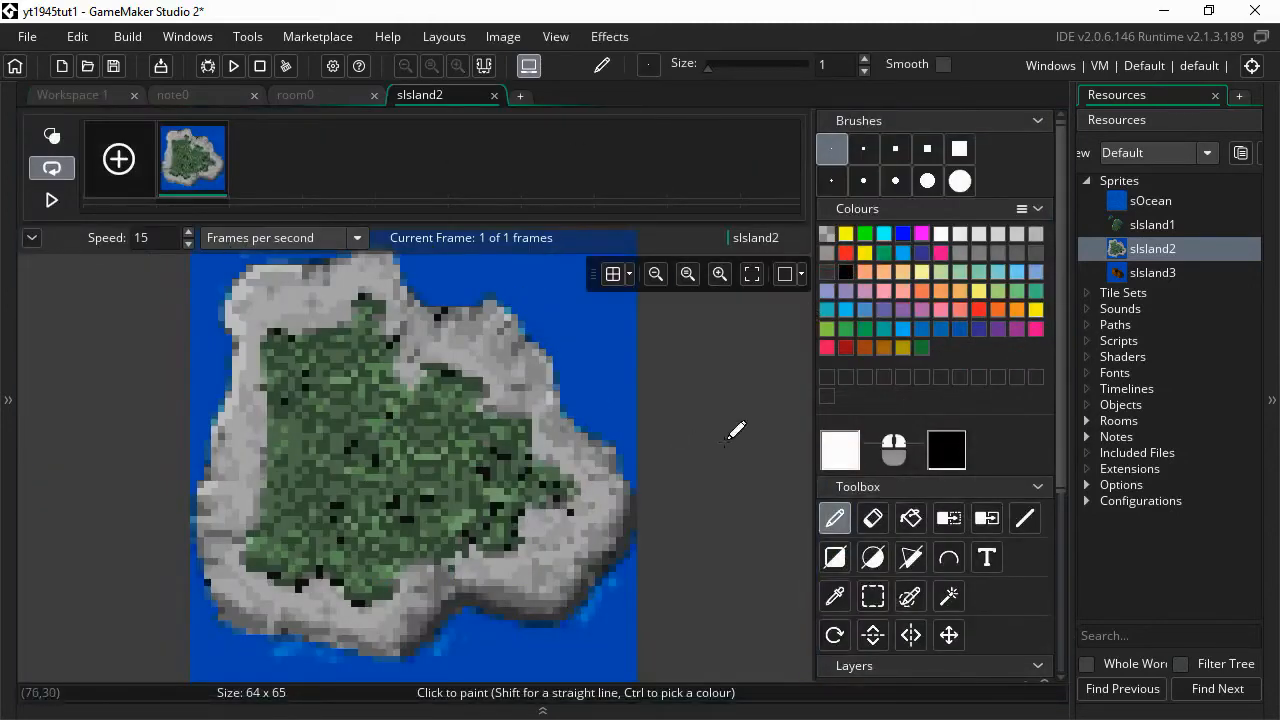
- Use Colour Remove on sIsland2's blue water and four fringe shades, then close the editor
click(953, 517)
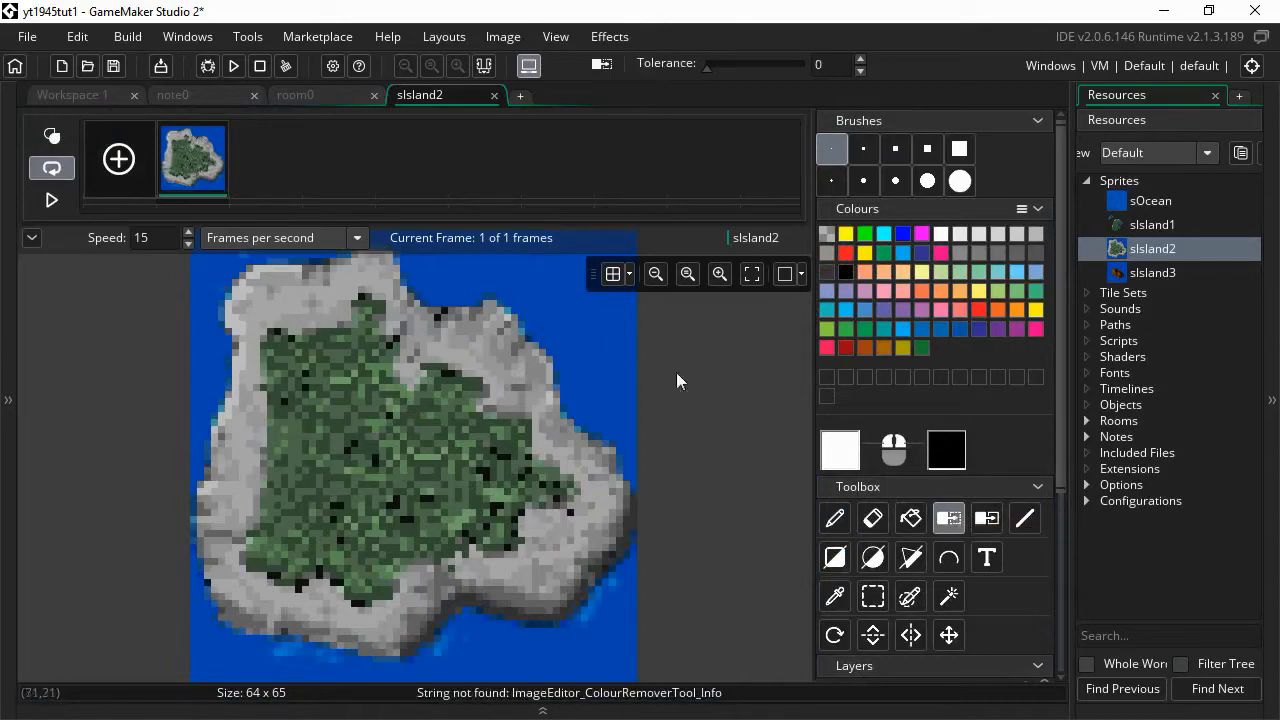
click(591, 337)
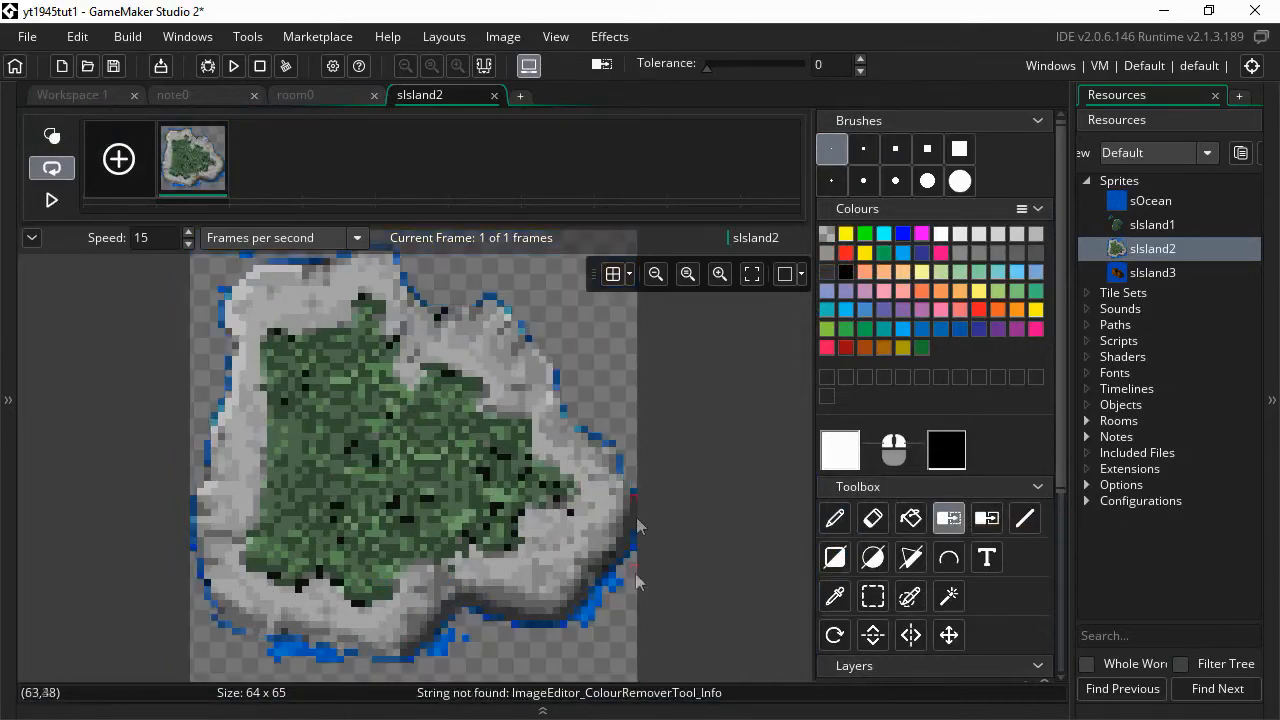
click(613, 588)
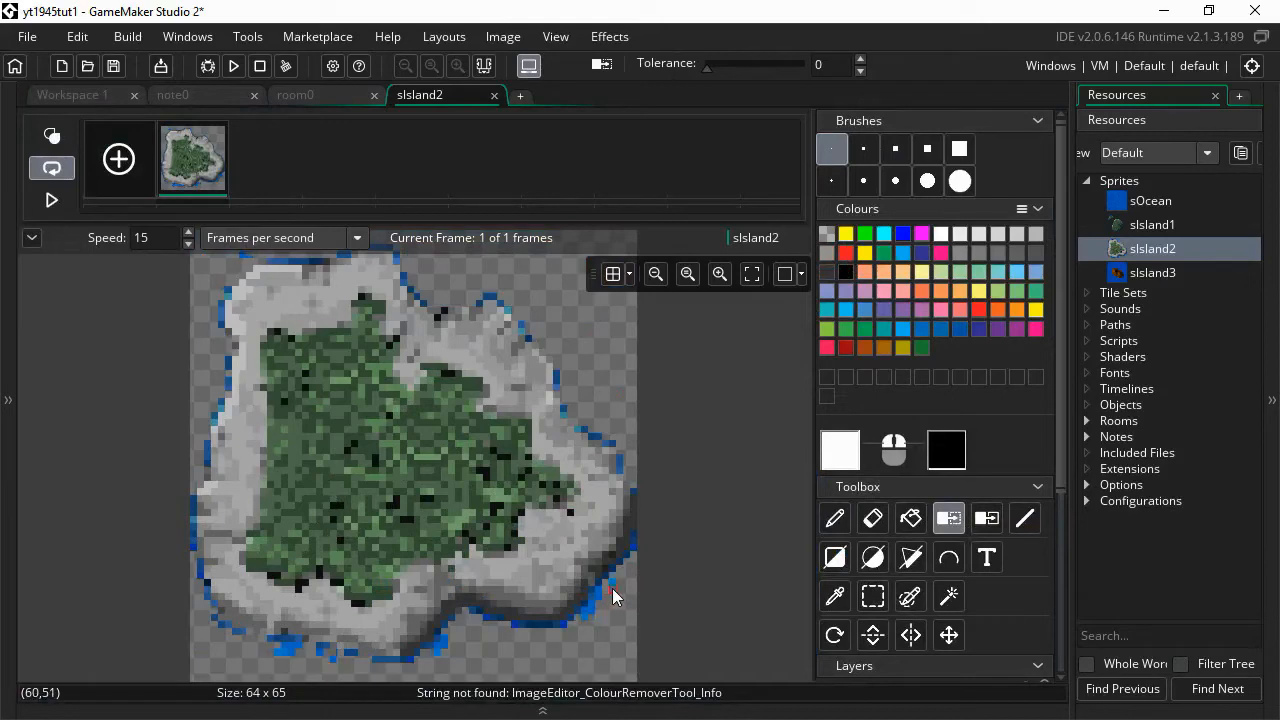
click(585, 621)
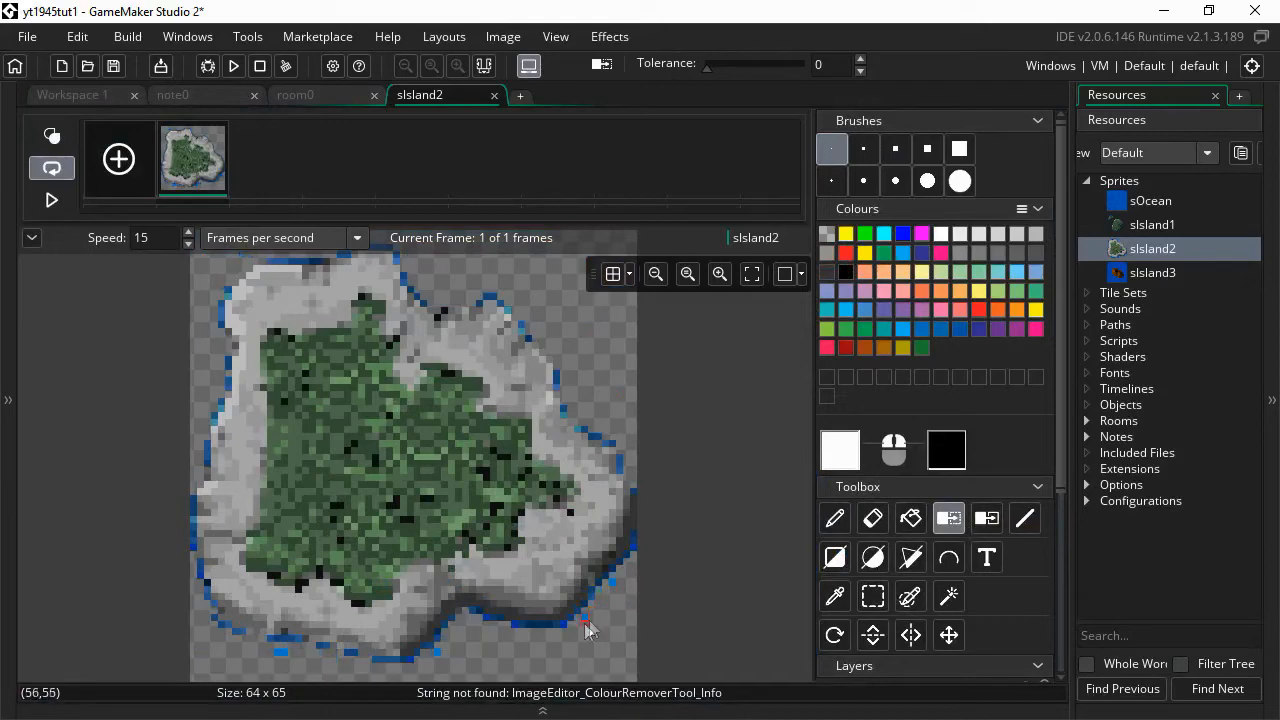
click(438, 653)
click(240, 634)
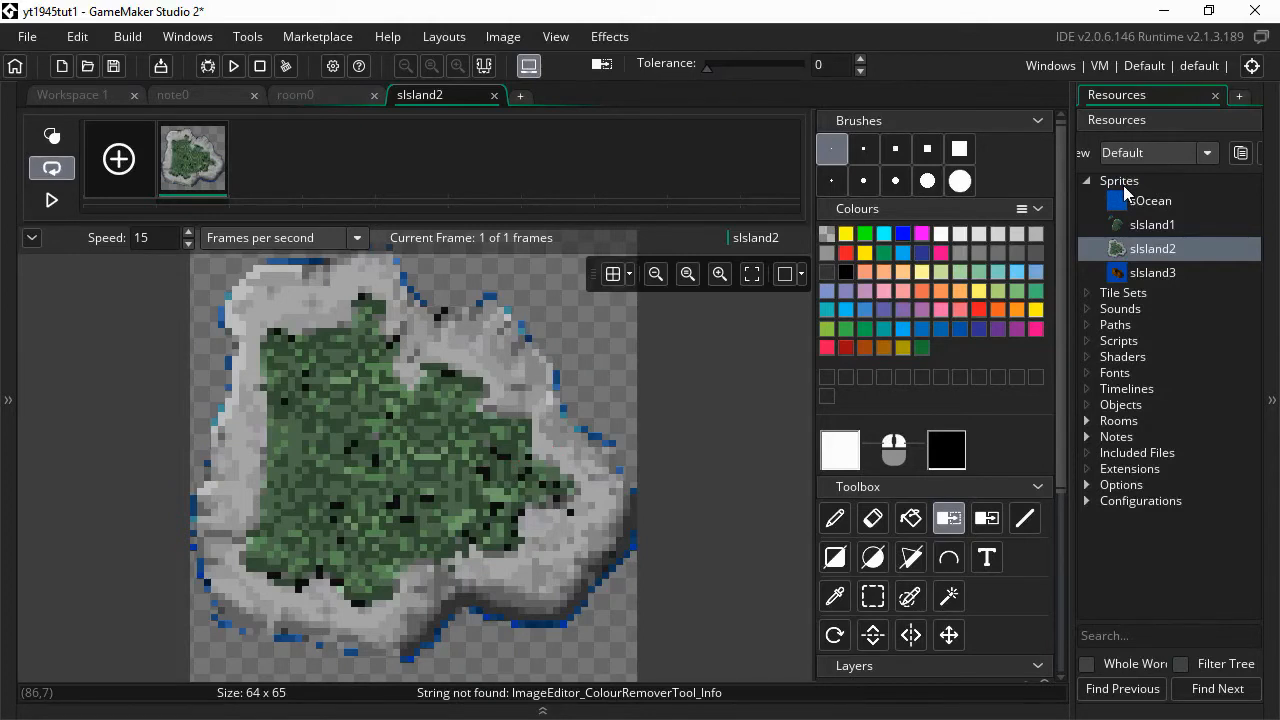
key(ctrl+w)
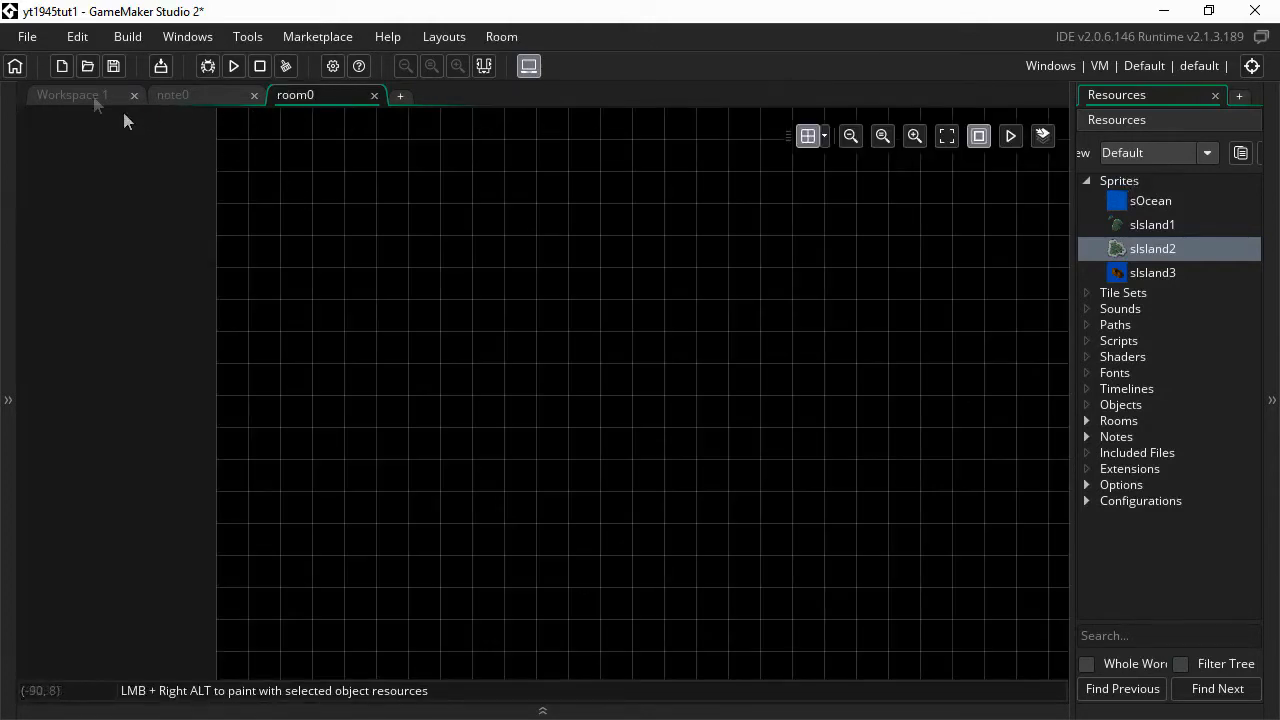
- Back in the main workspace, bring up the context menu for the Sprites group
click(84, 95)
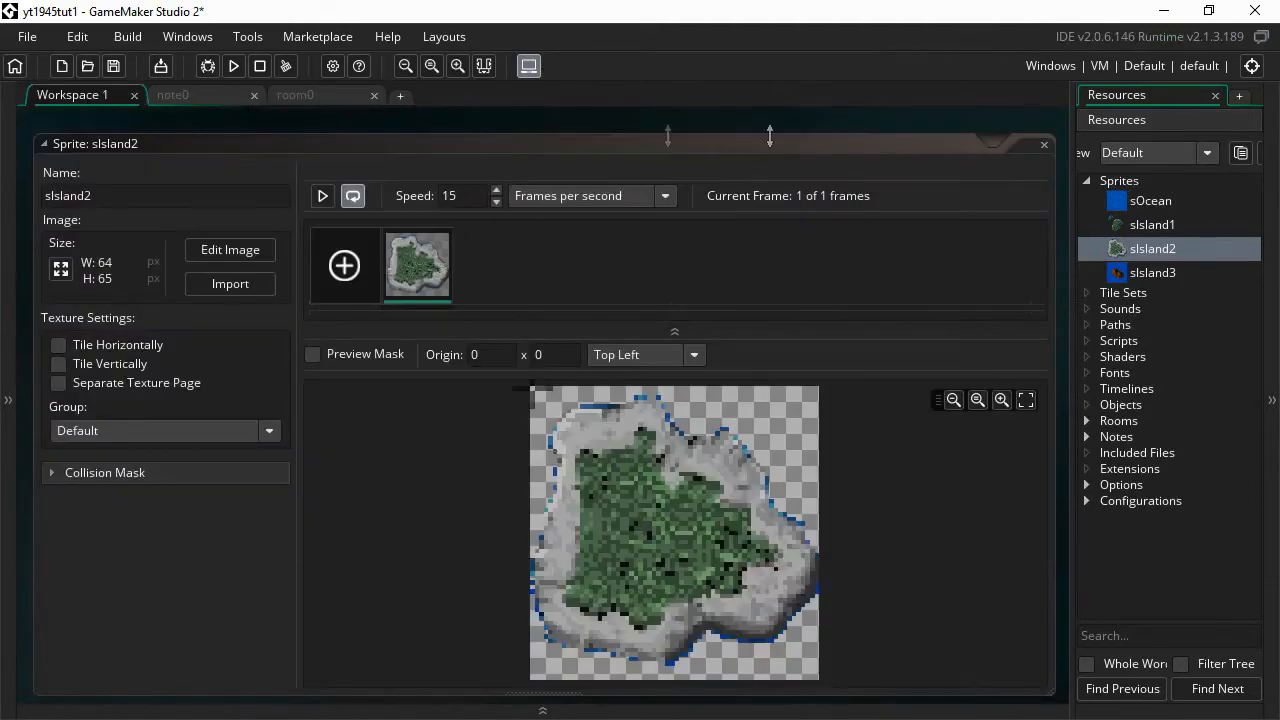
scroll(1060, 489, down, 5)
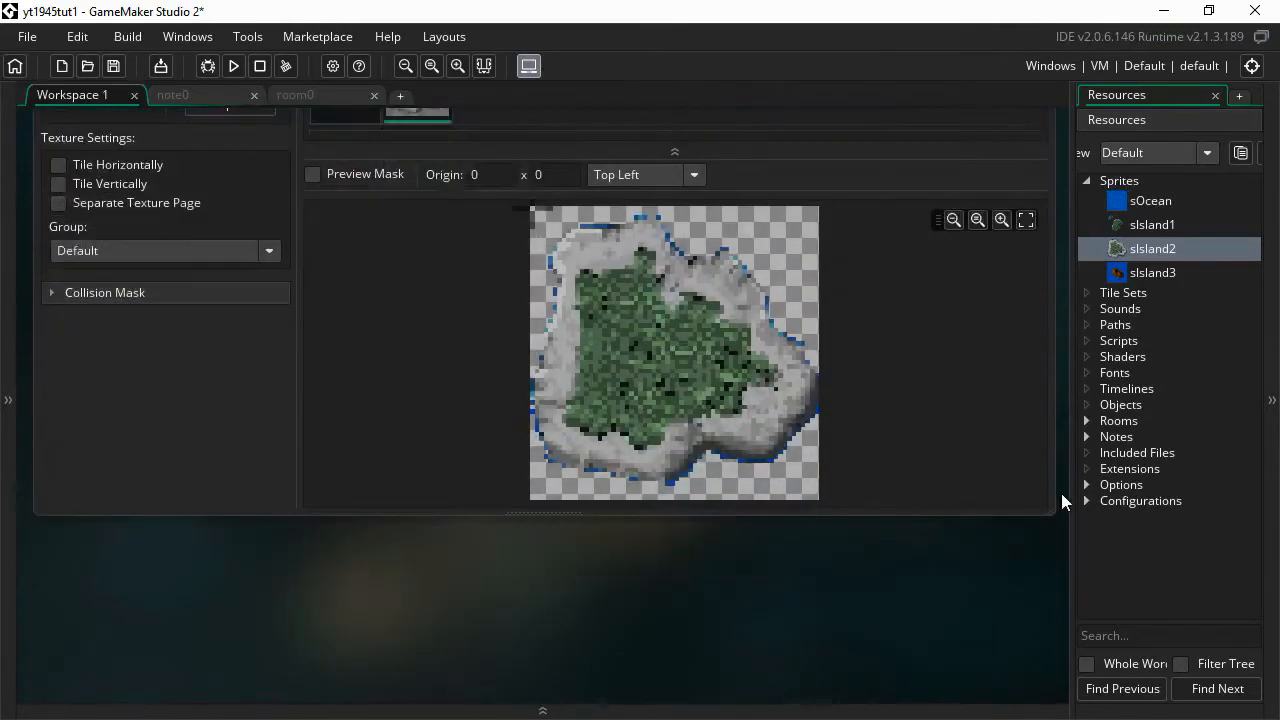
right_click(1118, 181)
- Create a new sprite4 and import 1945_full.bmp into it as a strip image
click(954, 188)
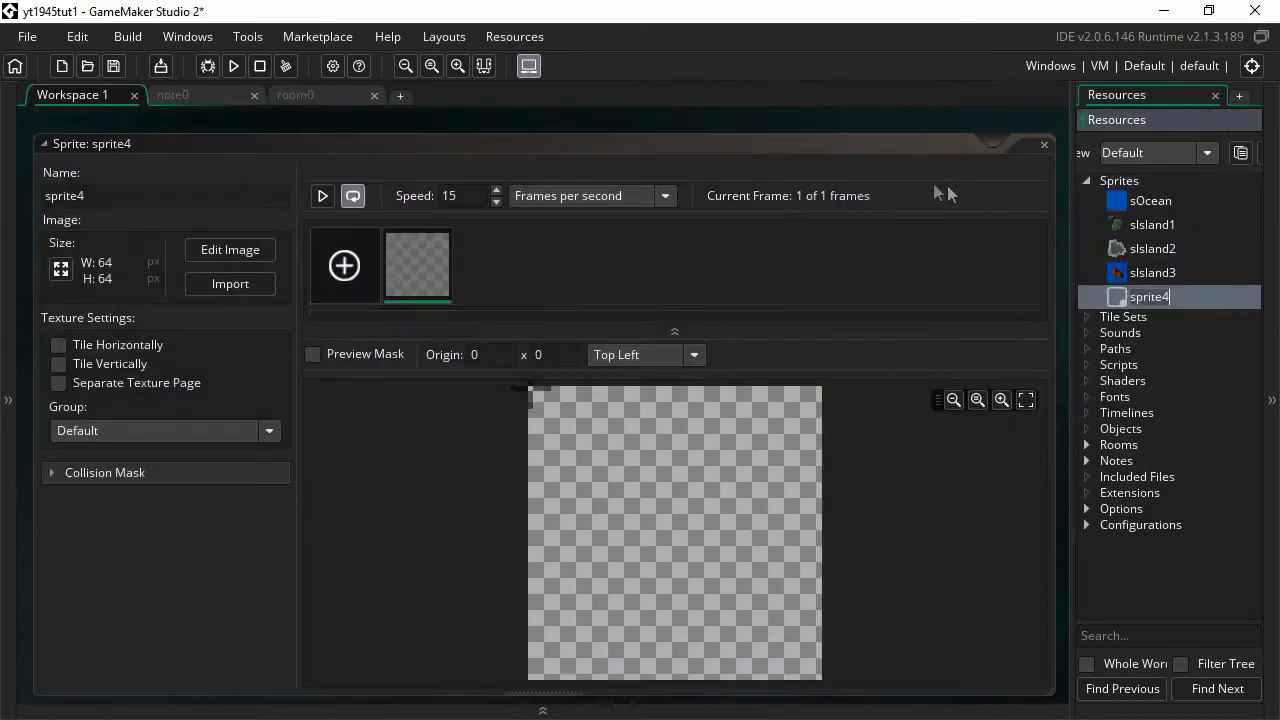
click(244, 253)
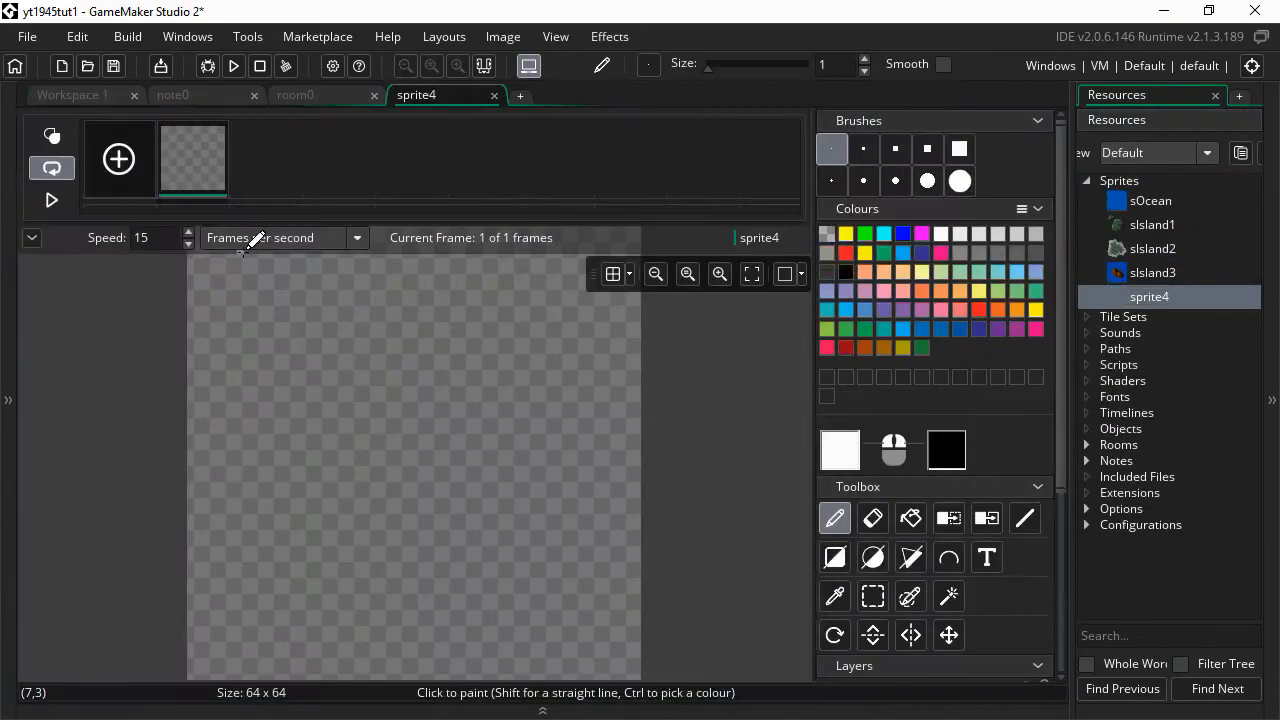
click(503, 36)
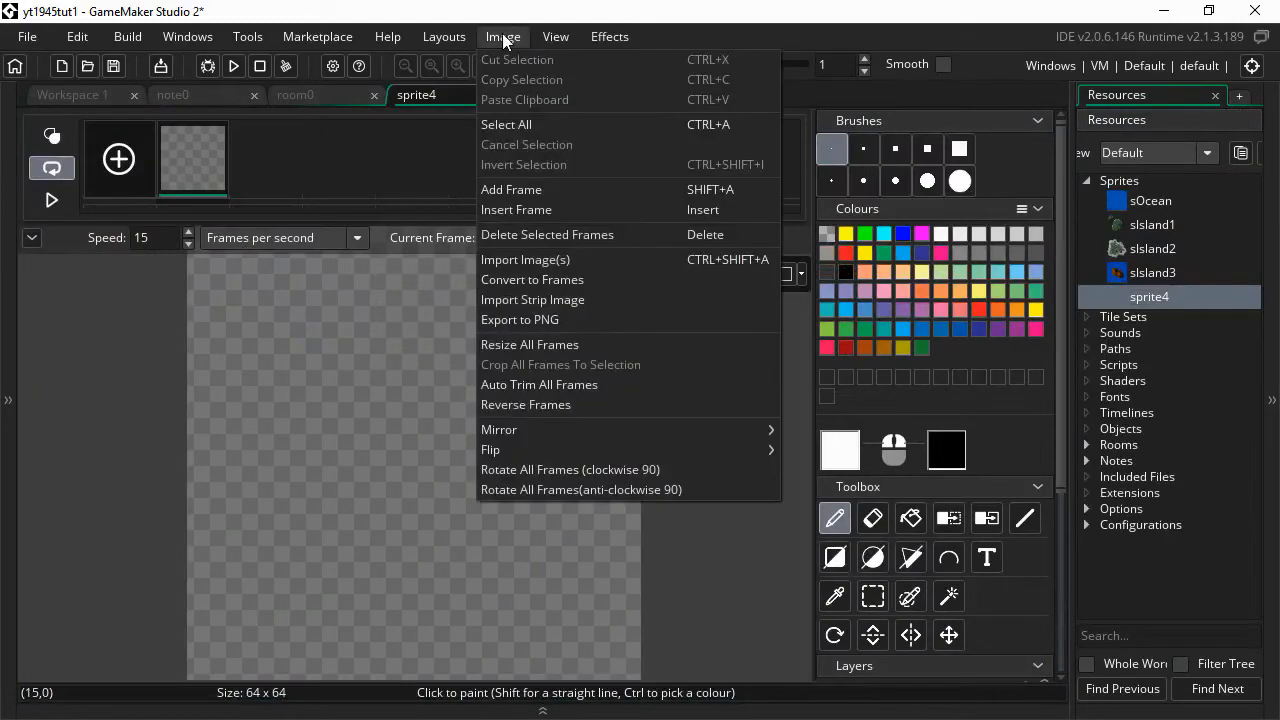
click(492, 304)
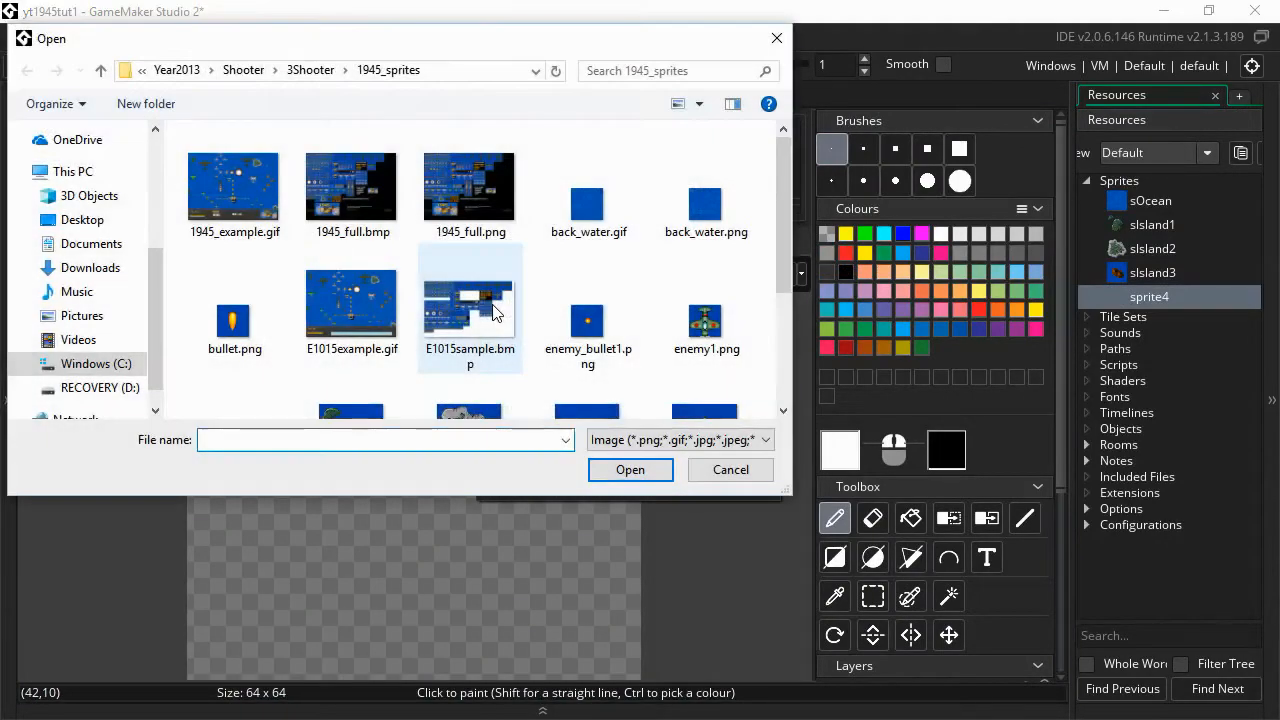
double_click(340, 178)
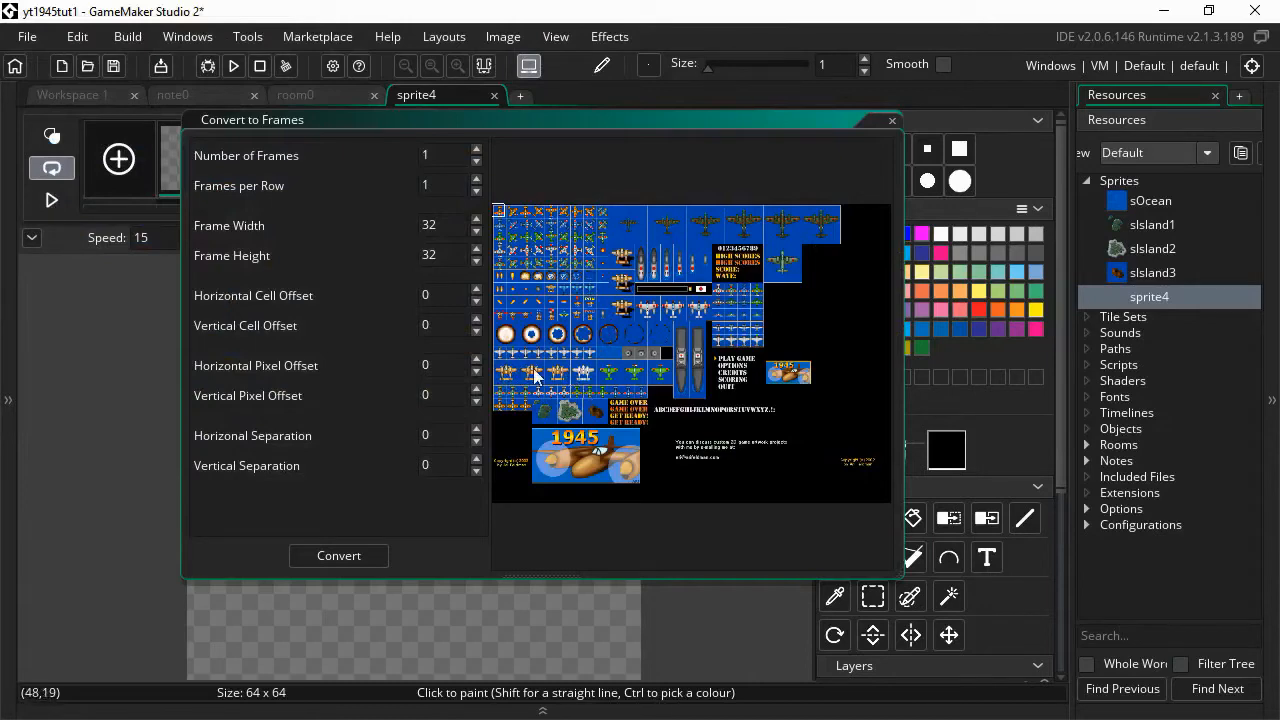
- Align the frame box with the first orange plane at offset 4, 400
middle_drag(533, 375, 649, 320)
scroll(648, 321, up, 4)
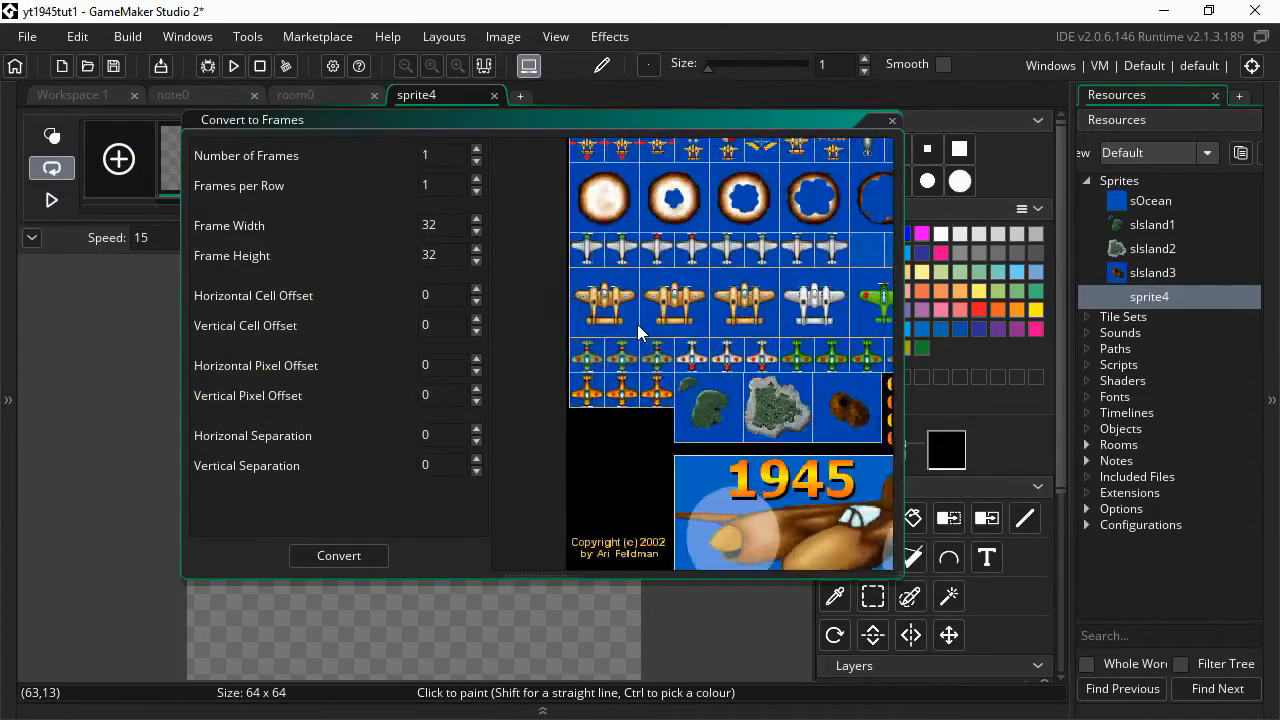
scroll(637, 326, up, 2)
click(563, 266)
drag(563, 268, 557, 262)
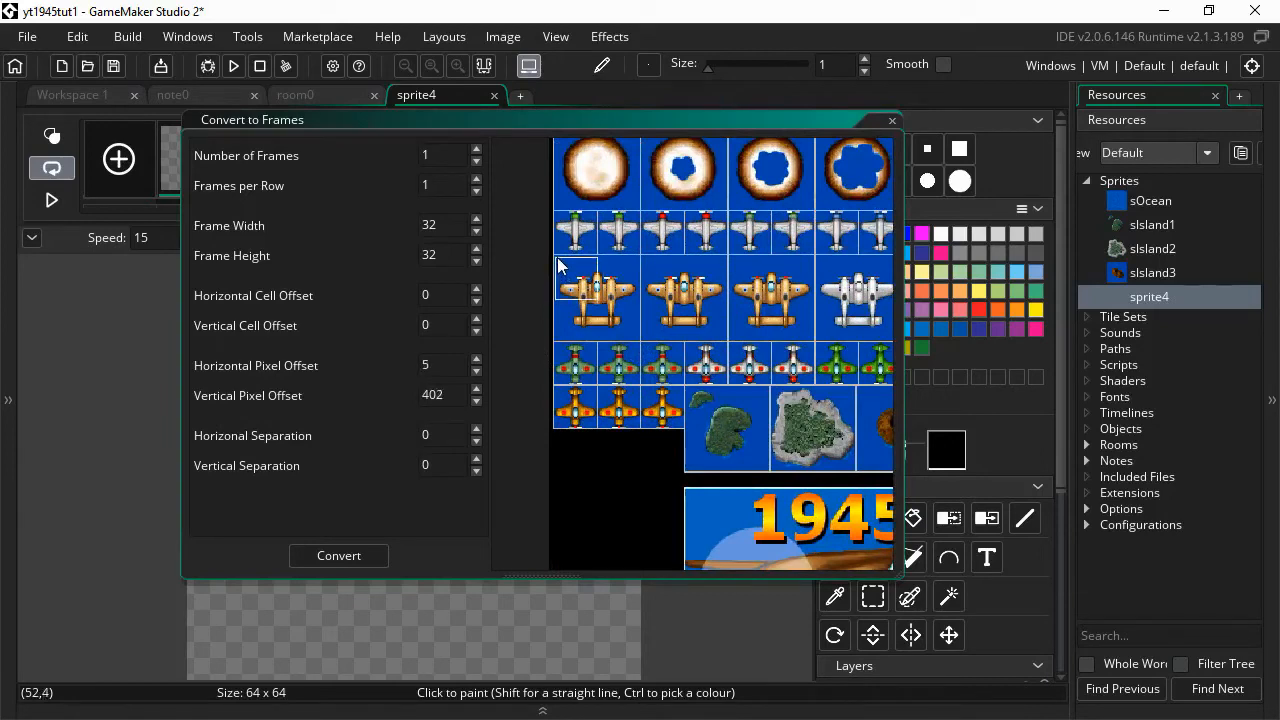
- Set 3 frames, 3 per row, 65×65 size and 1-pixel horizontal separation, then convert
drag(453, 163, 406, 158)
text(3)
drag(446, 189, 410, 187)
drag(455, 226, 404, 229)
text(64)
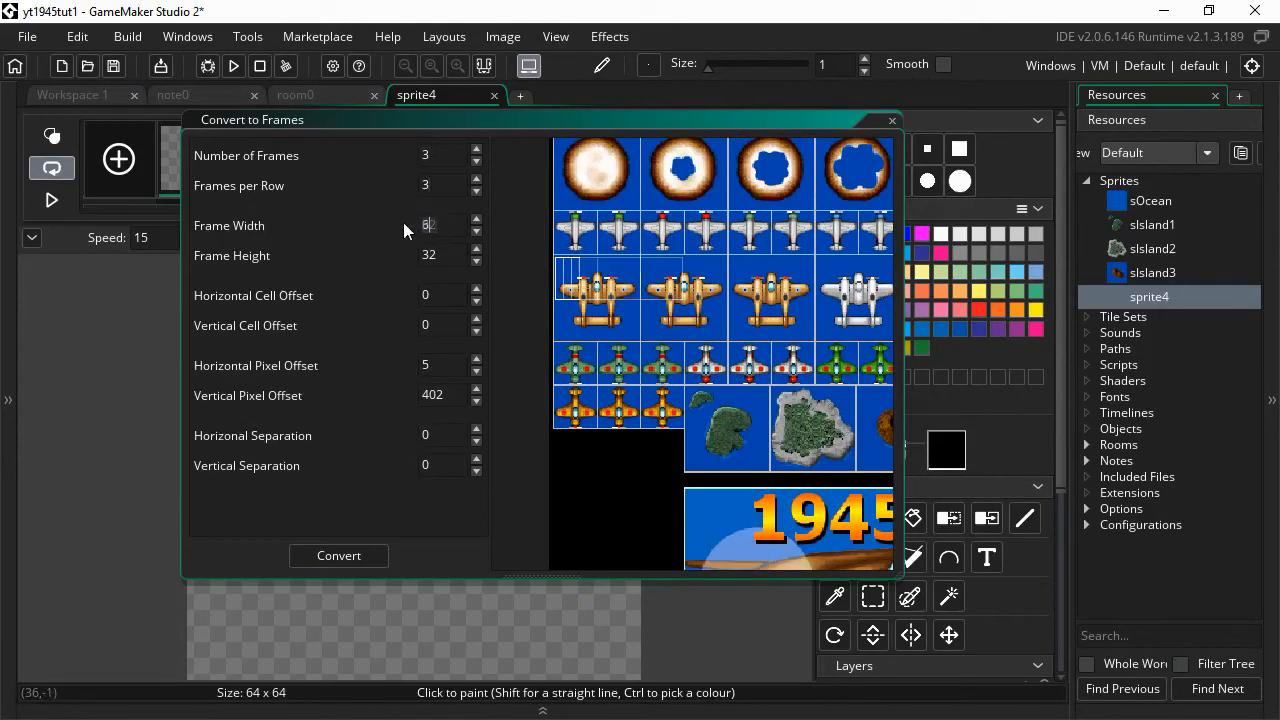
drag(451, 262, 410, 255)
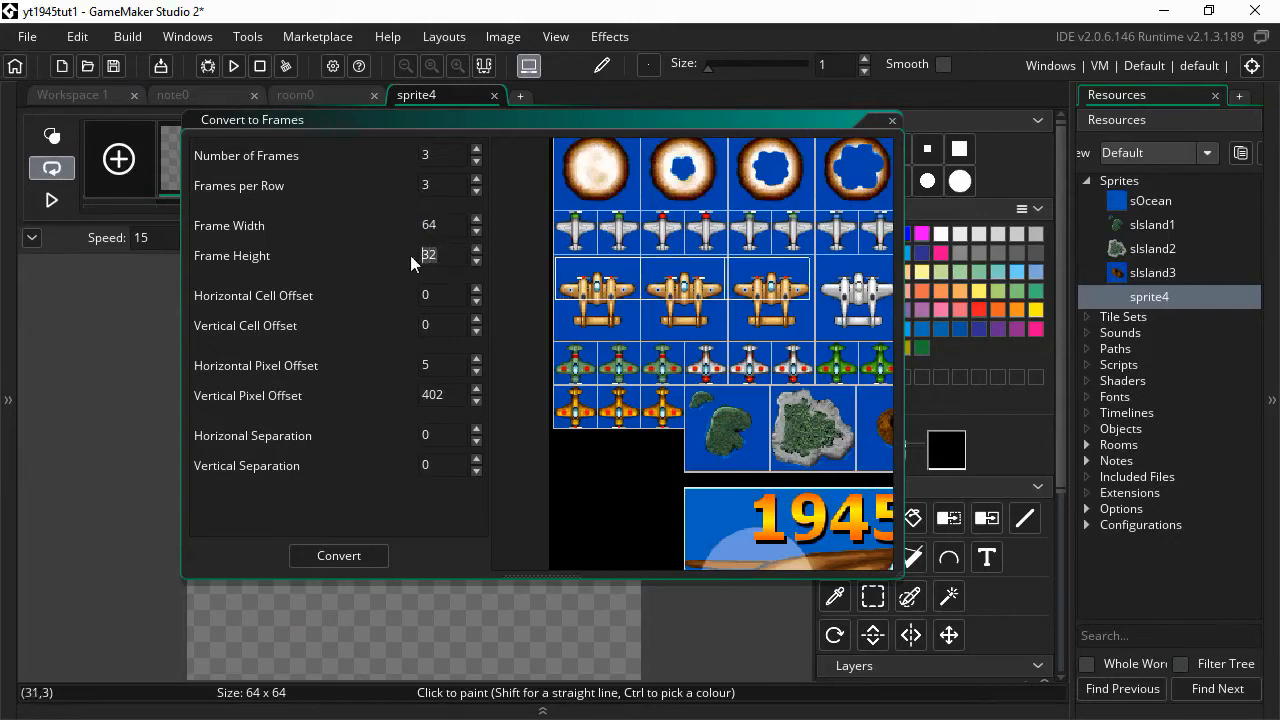
text(64)
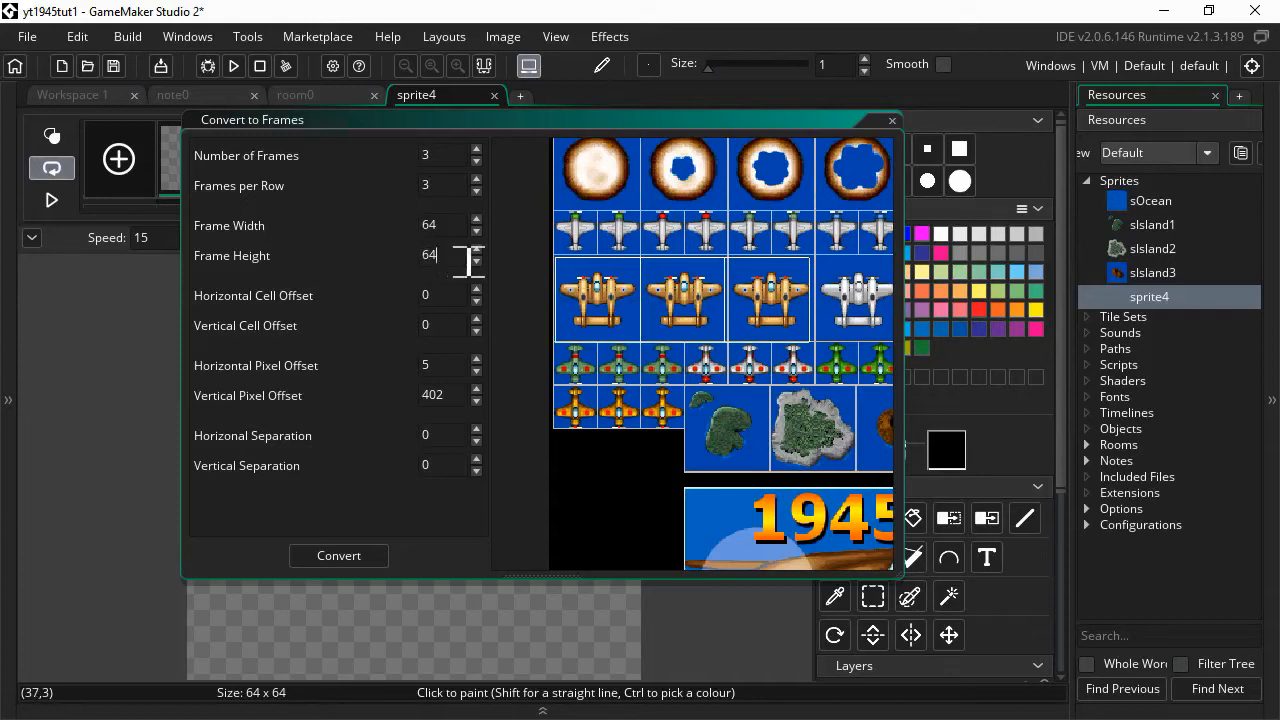
key(BackSpace)
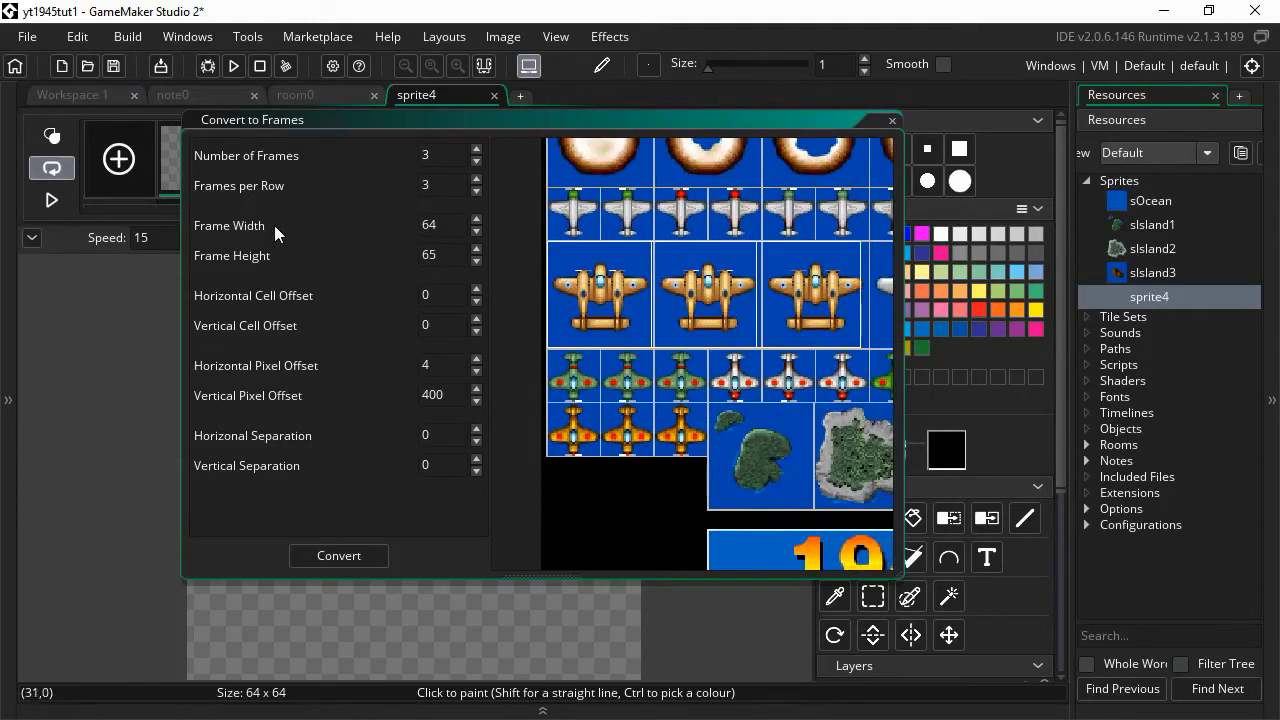
click(476, 220)
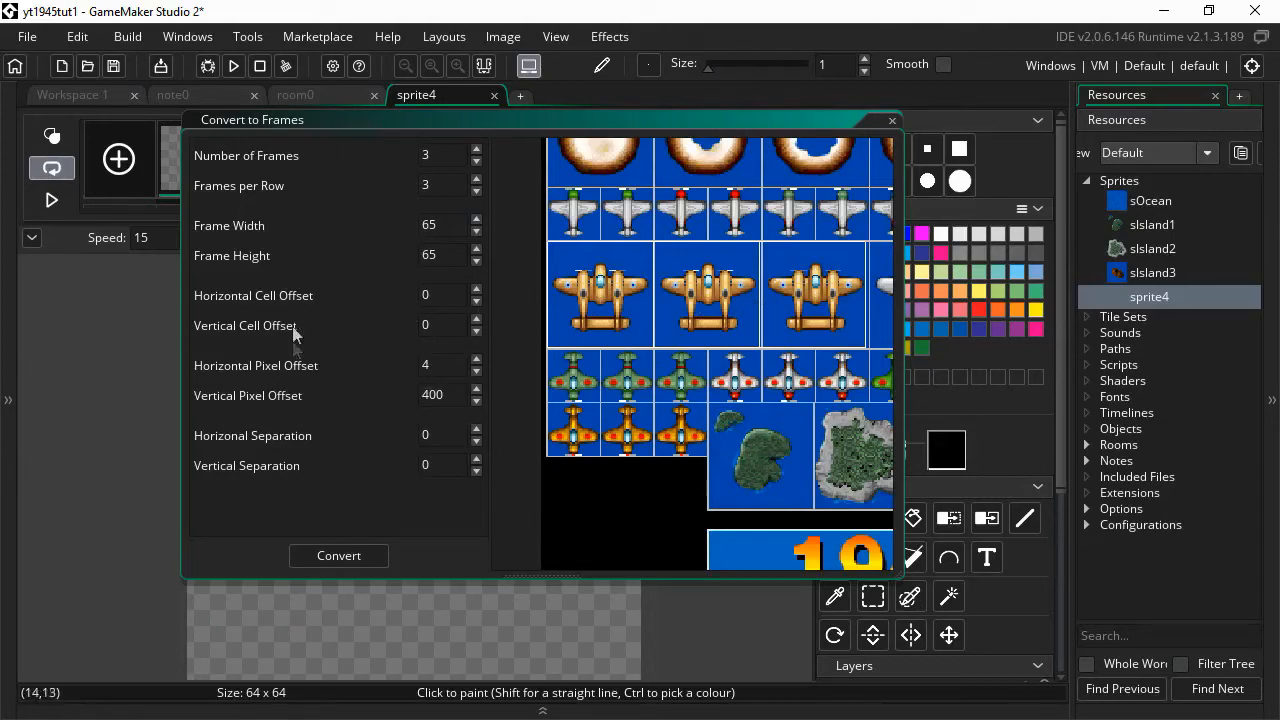
click(476, 429)
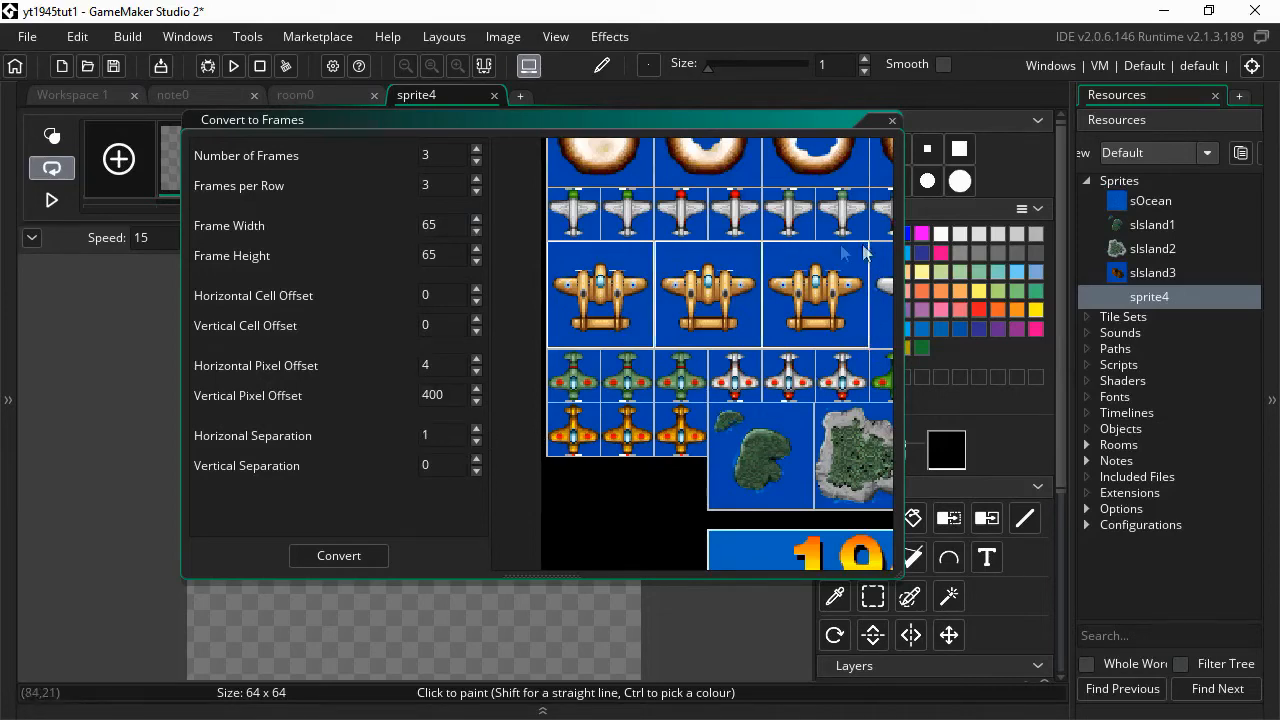
click(347, 557)
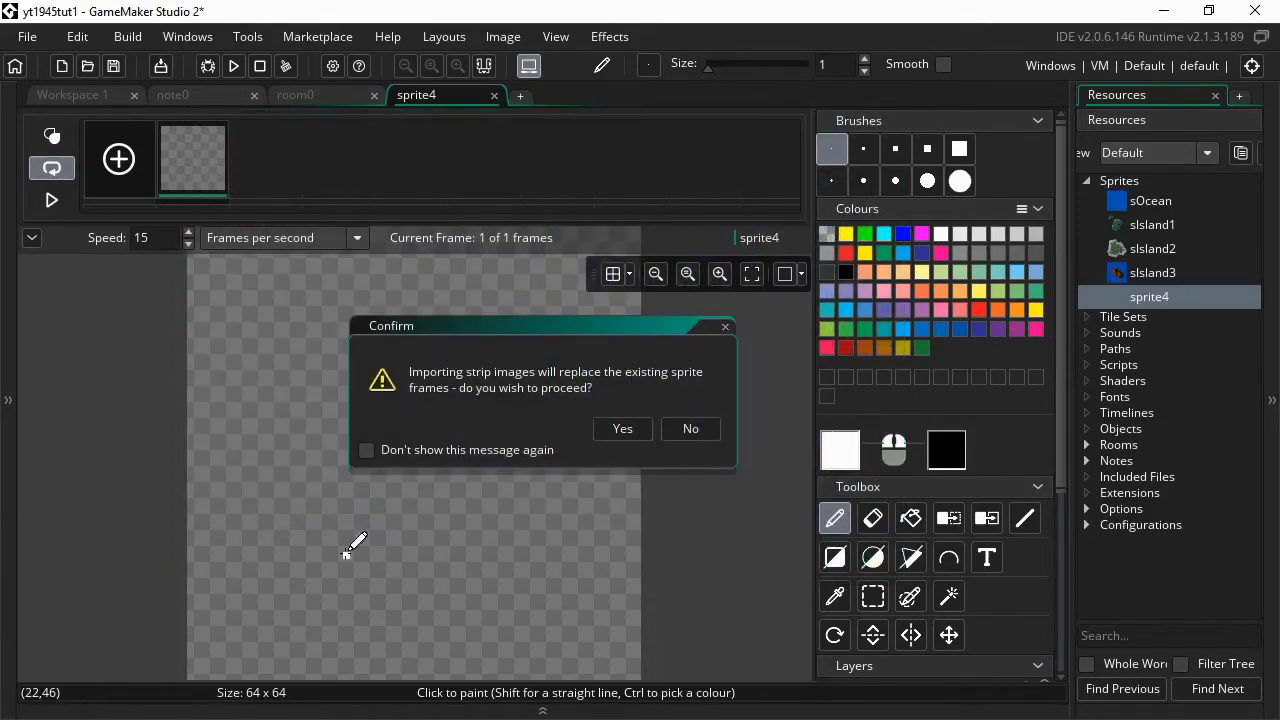
- Accept replacing sprite4's frames, then try removing the blue background and undo it
click(634, 432)
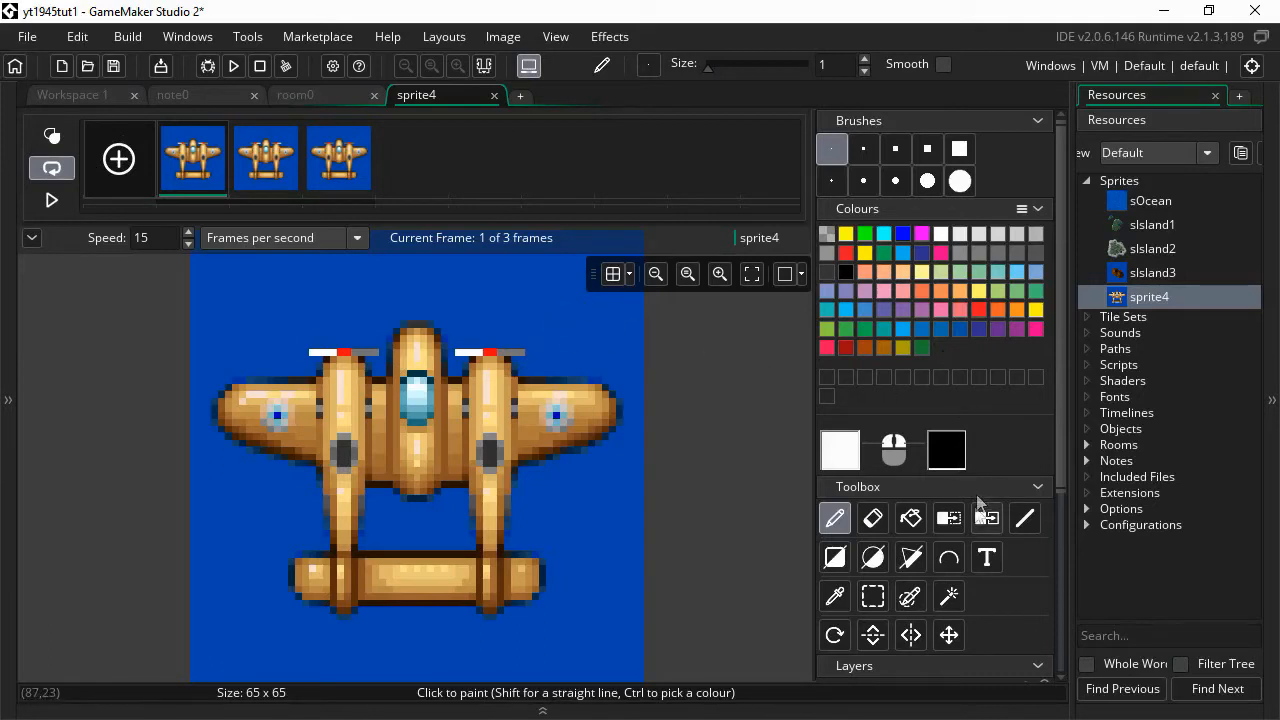
click(949, 519)
click(585, 333)
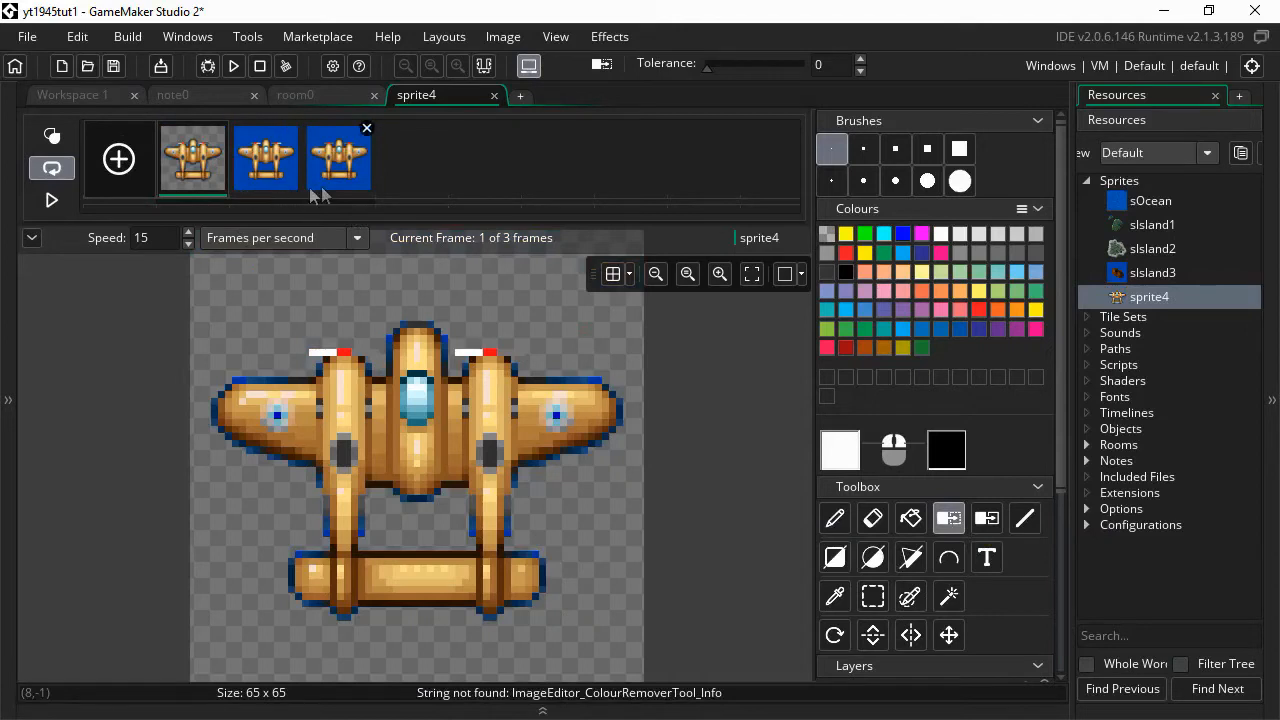
click(75, 40)
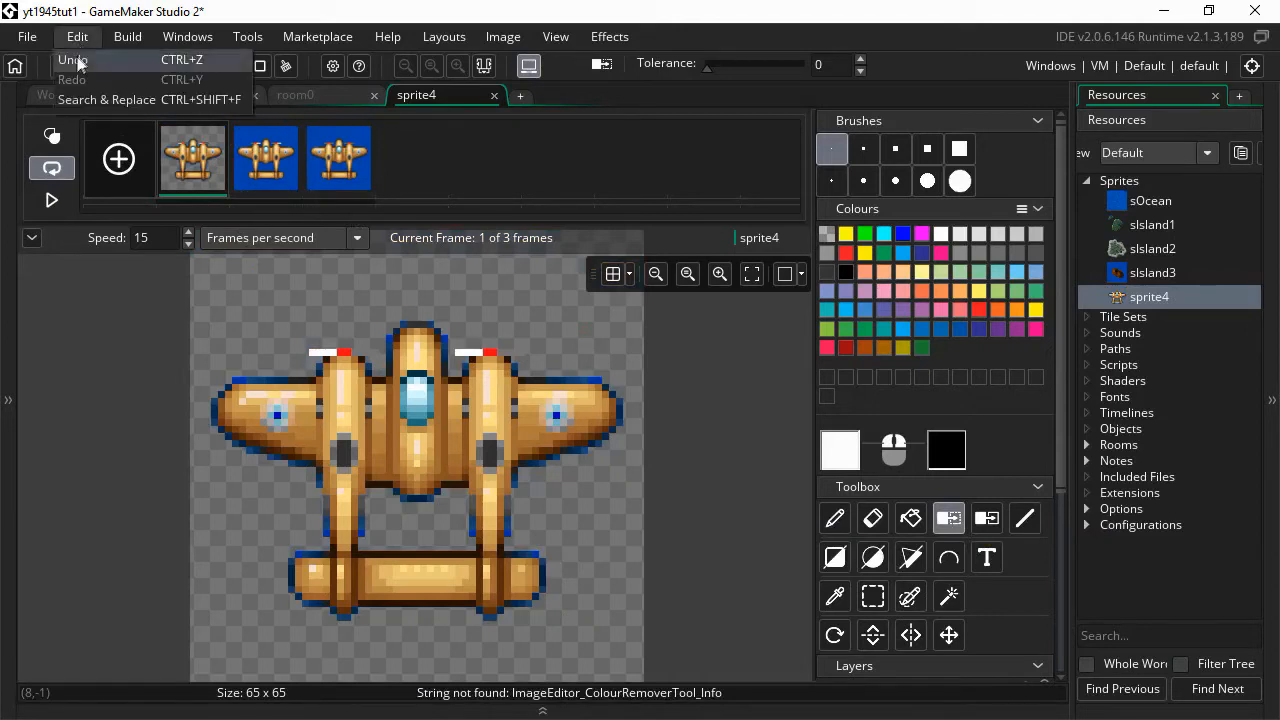
click(78, 62)
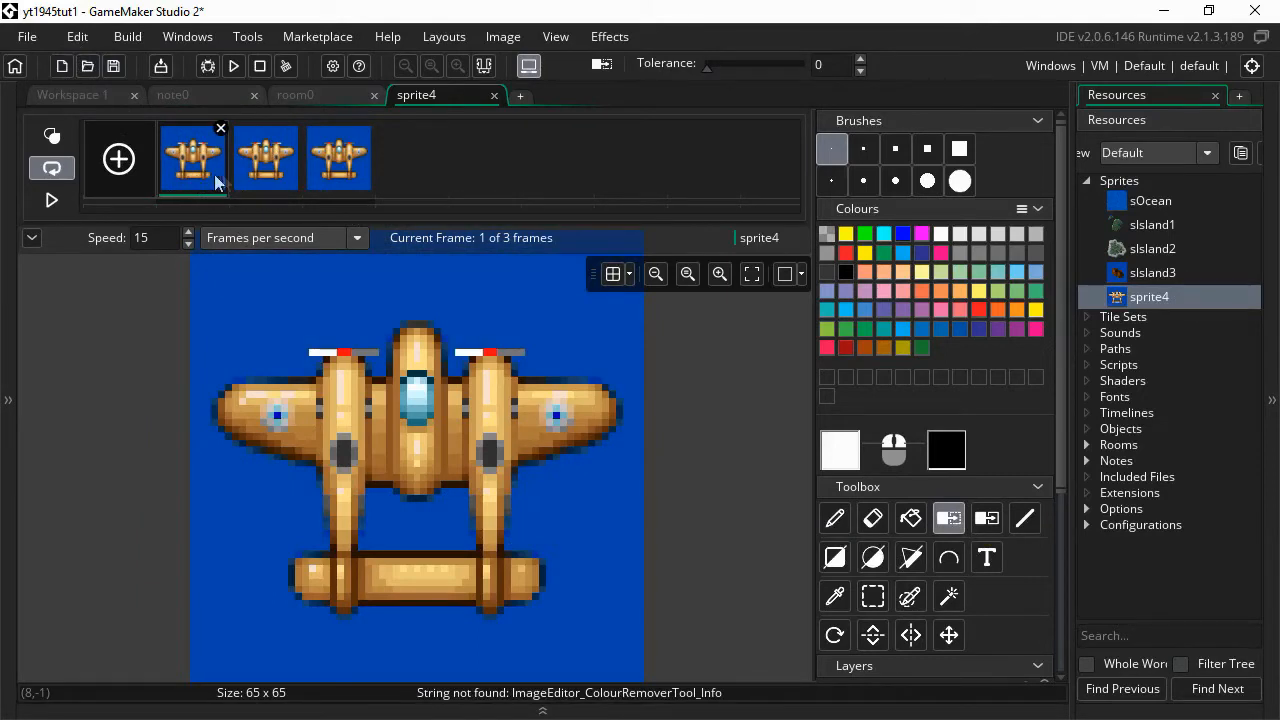
- Remove the blue background from all three frames, preview the animation, and close the editor
shift+click(350, 175)
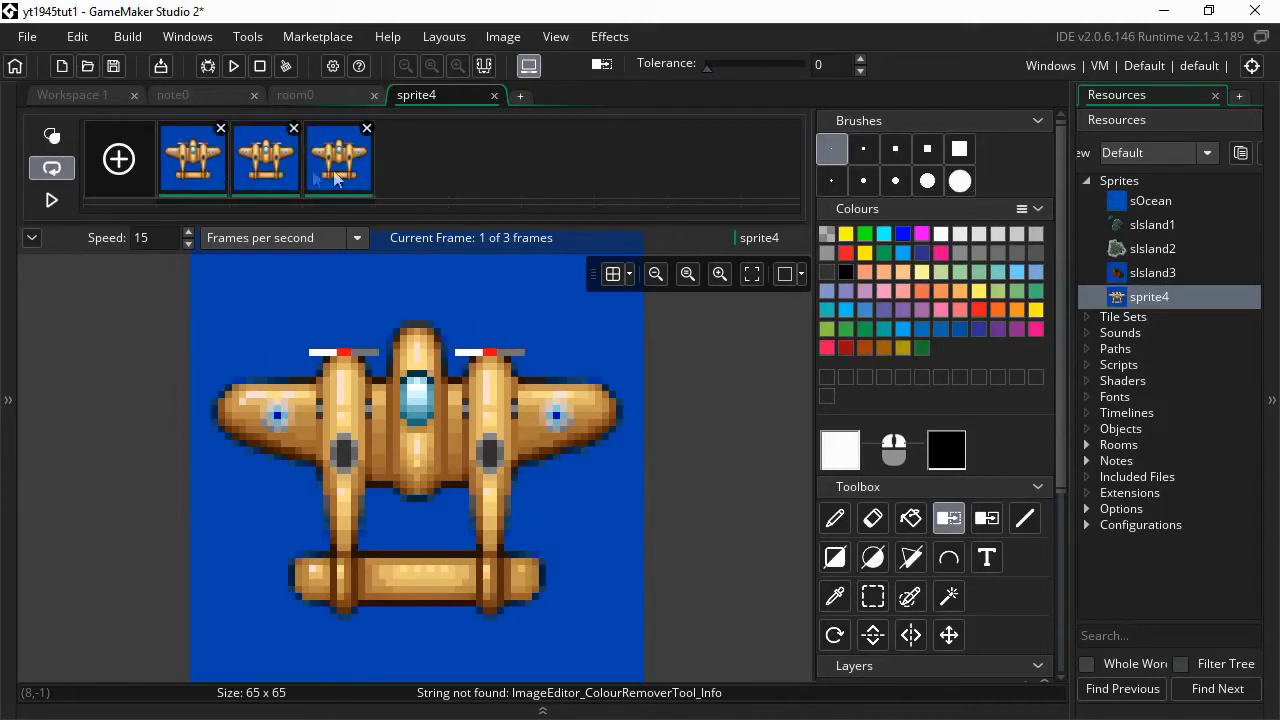
click(207, 178)
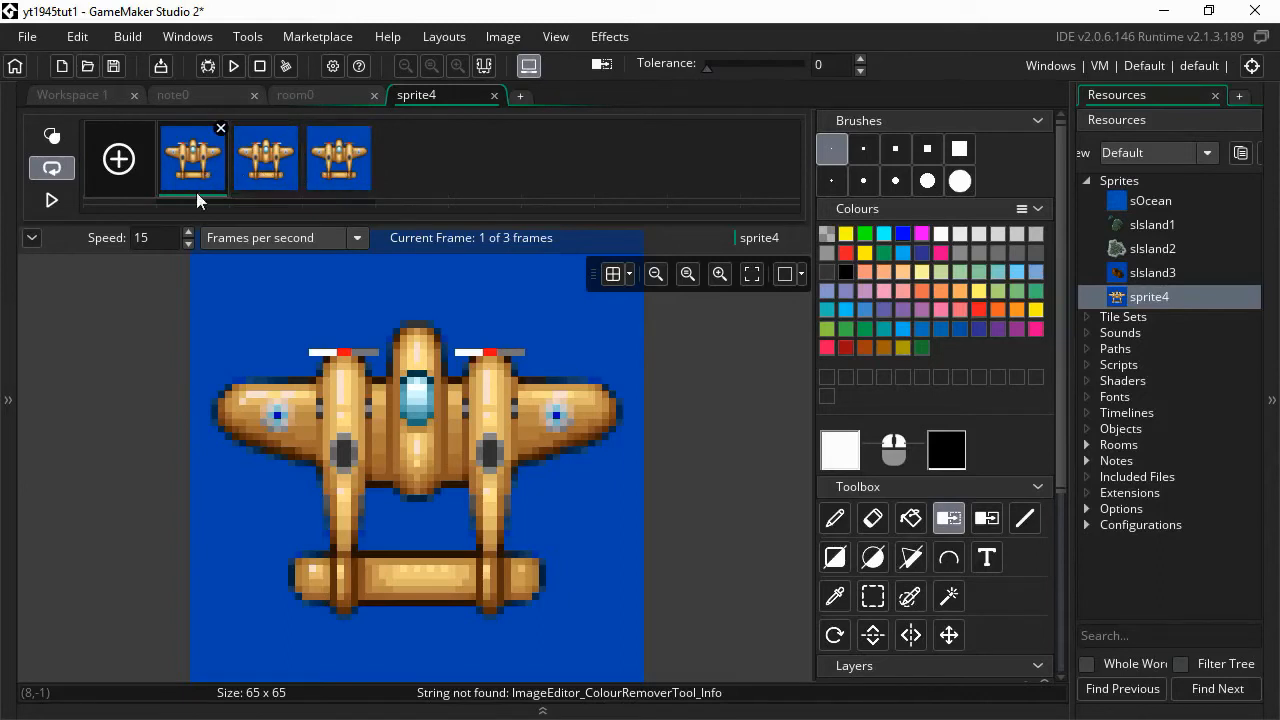
shift+click(348, 181)
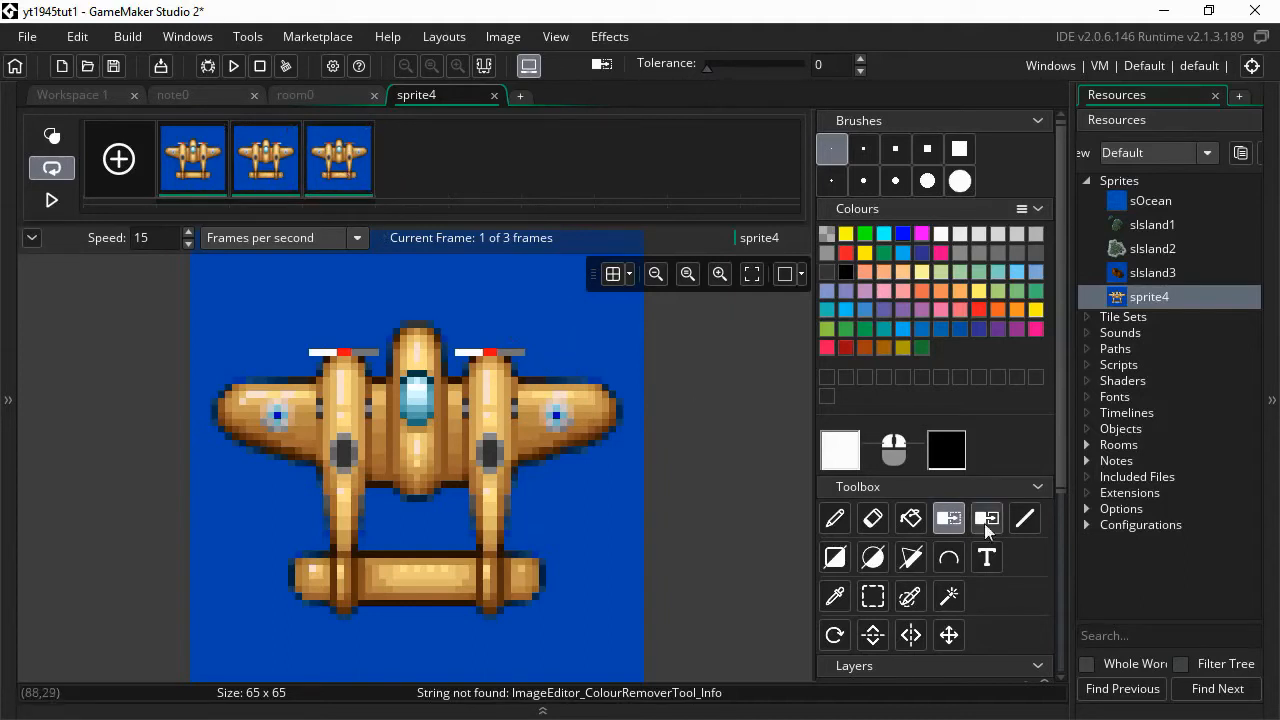
click(586, 335)
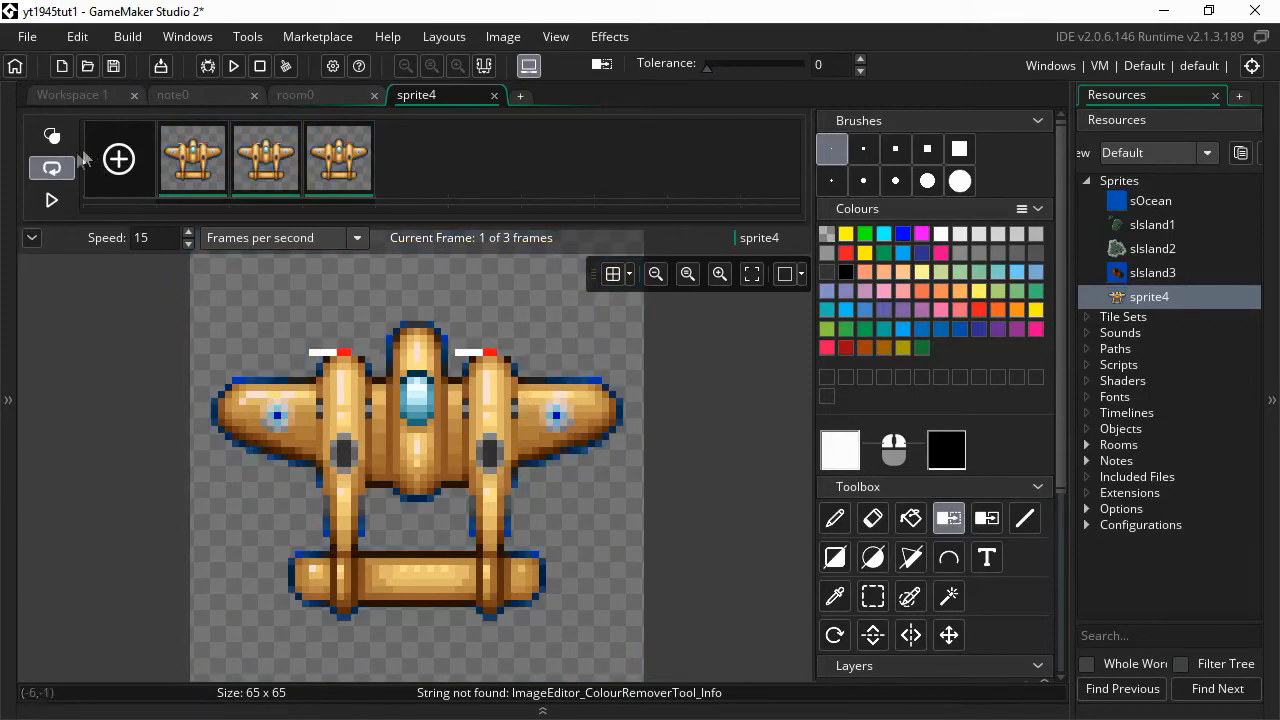
click(54, 201)
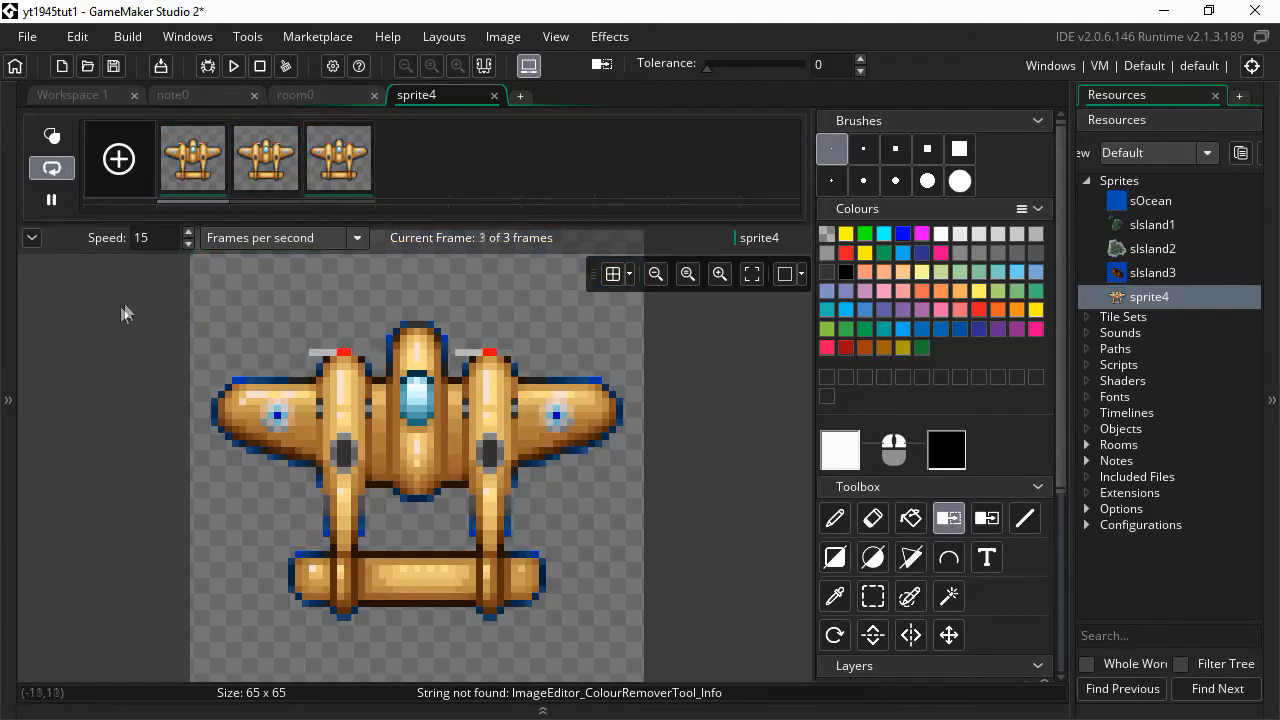
click(51, 200)
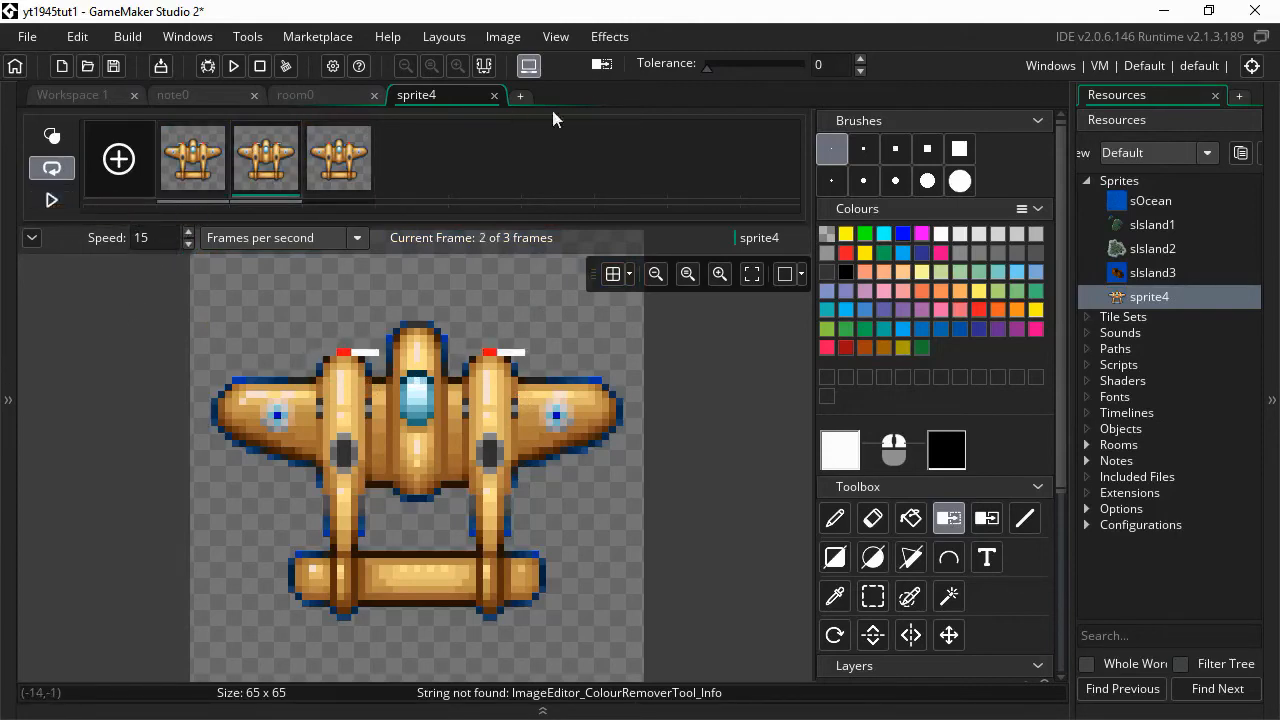
click(493, 95)
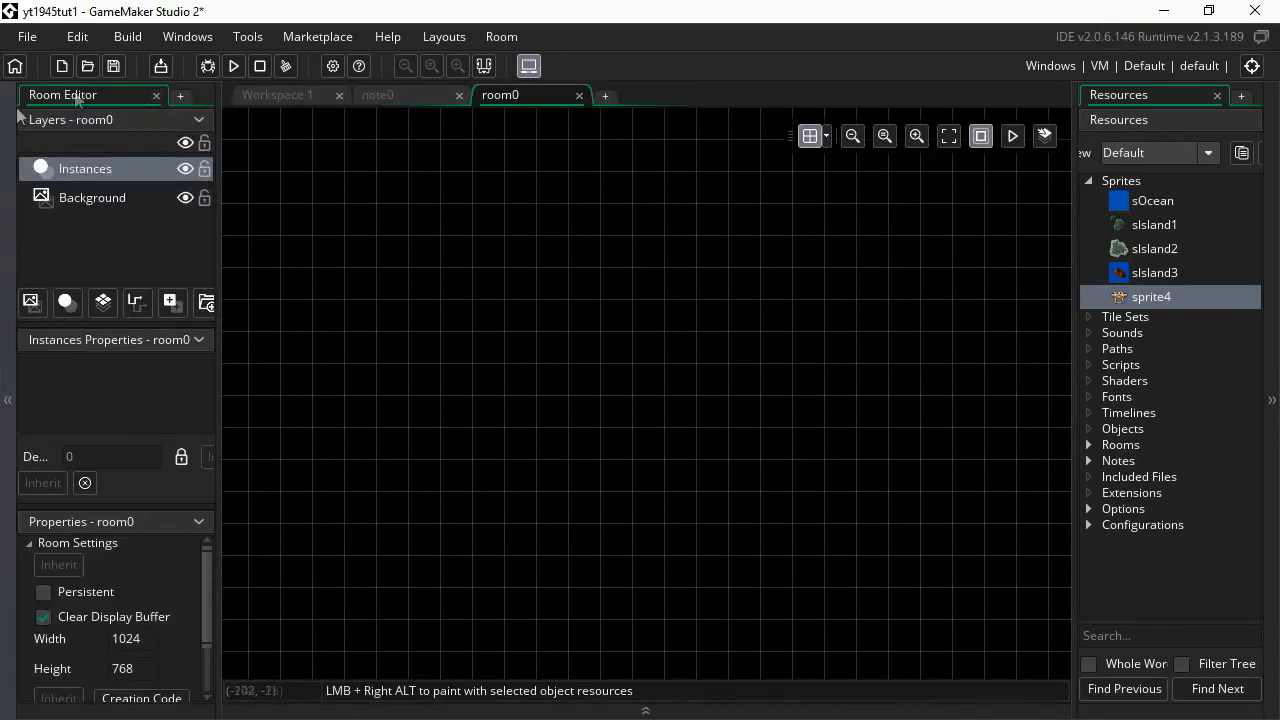
- Return to Workspace 1, play the sprite4 plane animation, then view the note0 plan
click(8, 165)
click(85, 95)
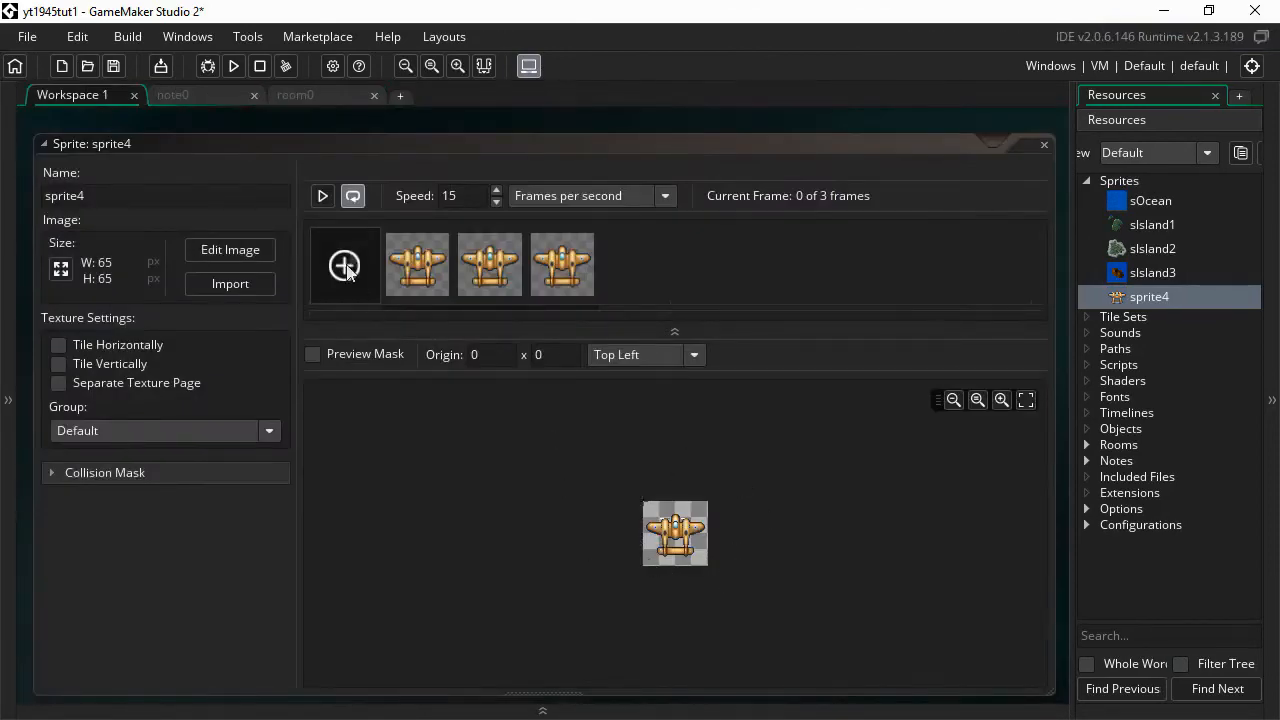
click(323, 195)
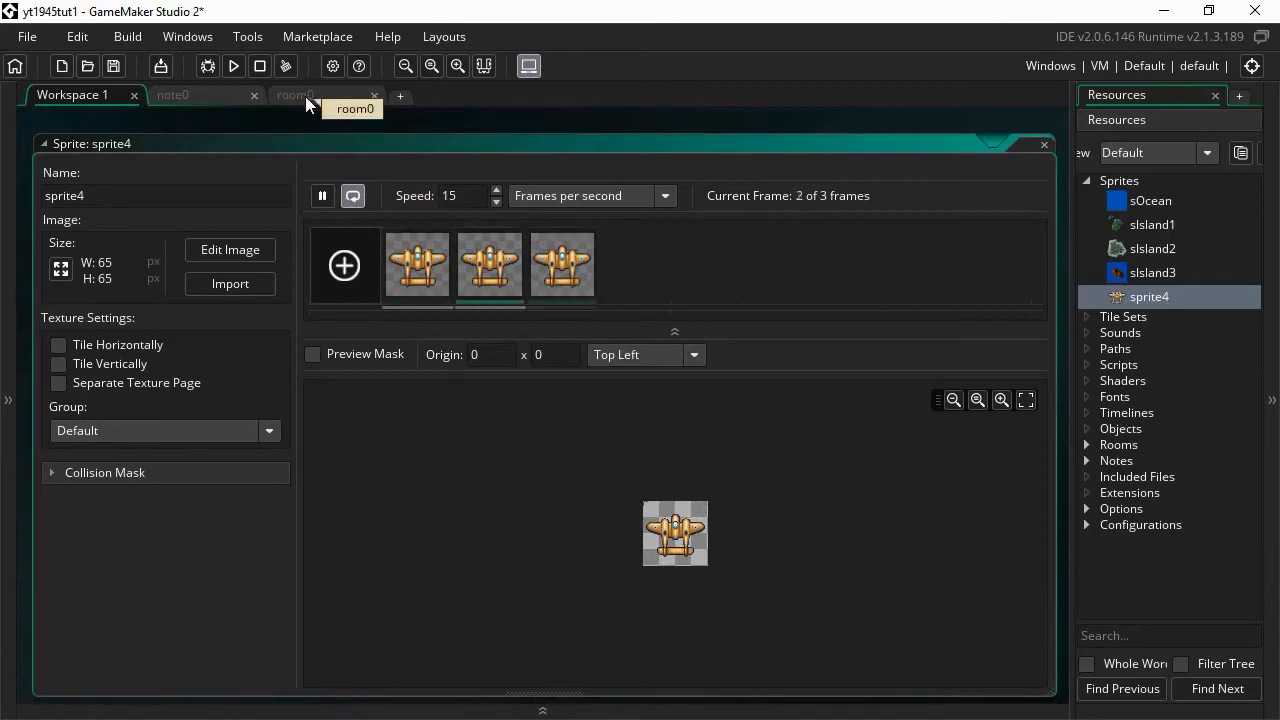
click(214, 96)
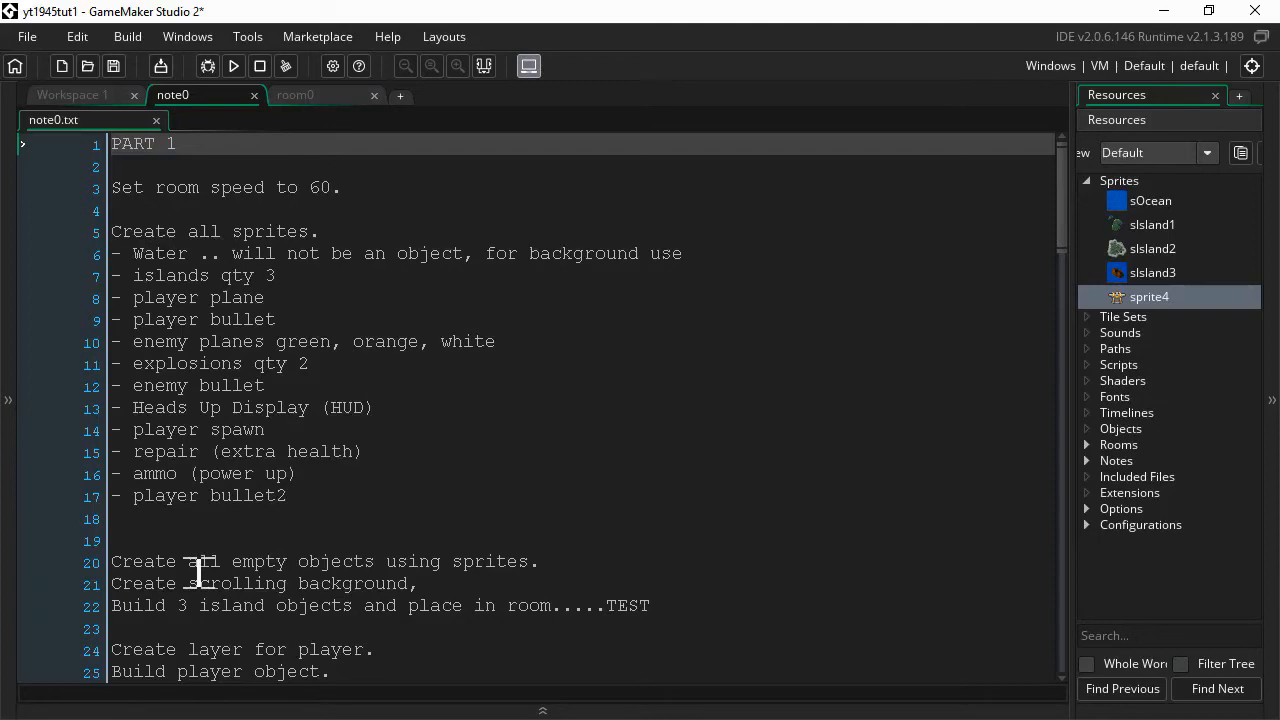
- Open a new empty Workspace 2 alongside the note0 plan and room0
scroll(198, 572, down, 2)
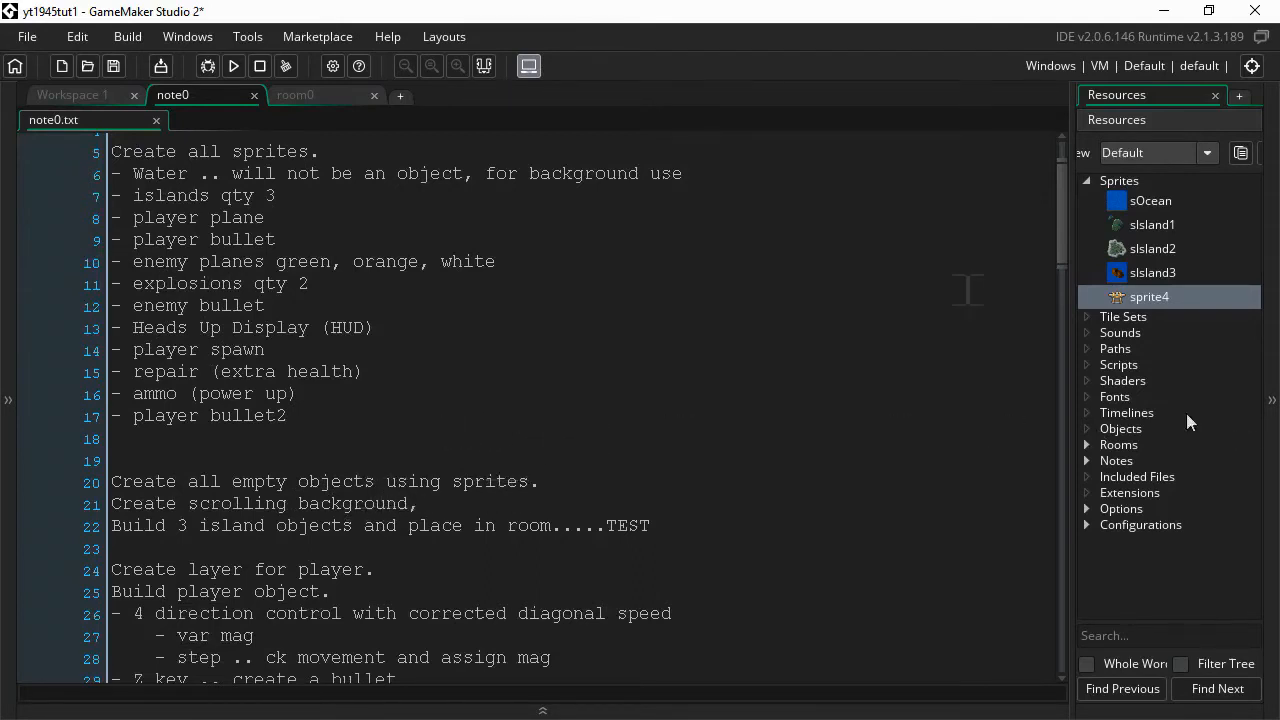
click(402, 96)
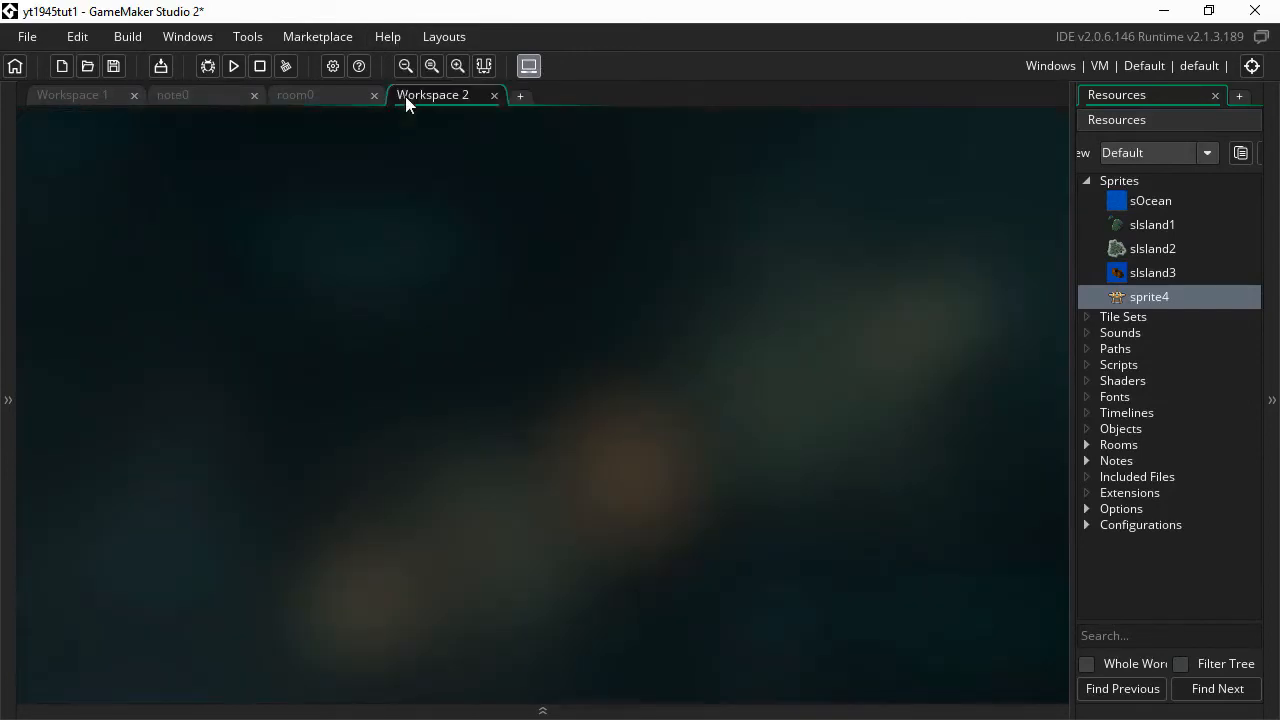
- Create a new object named oPlayer that uses the sprite4 plane sprite
right_click(1118, 430)
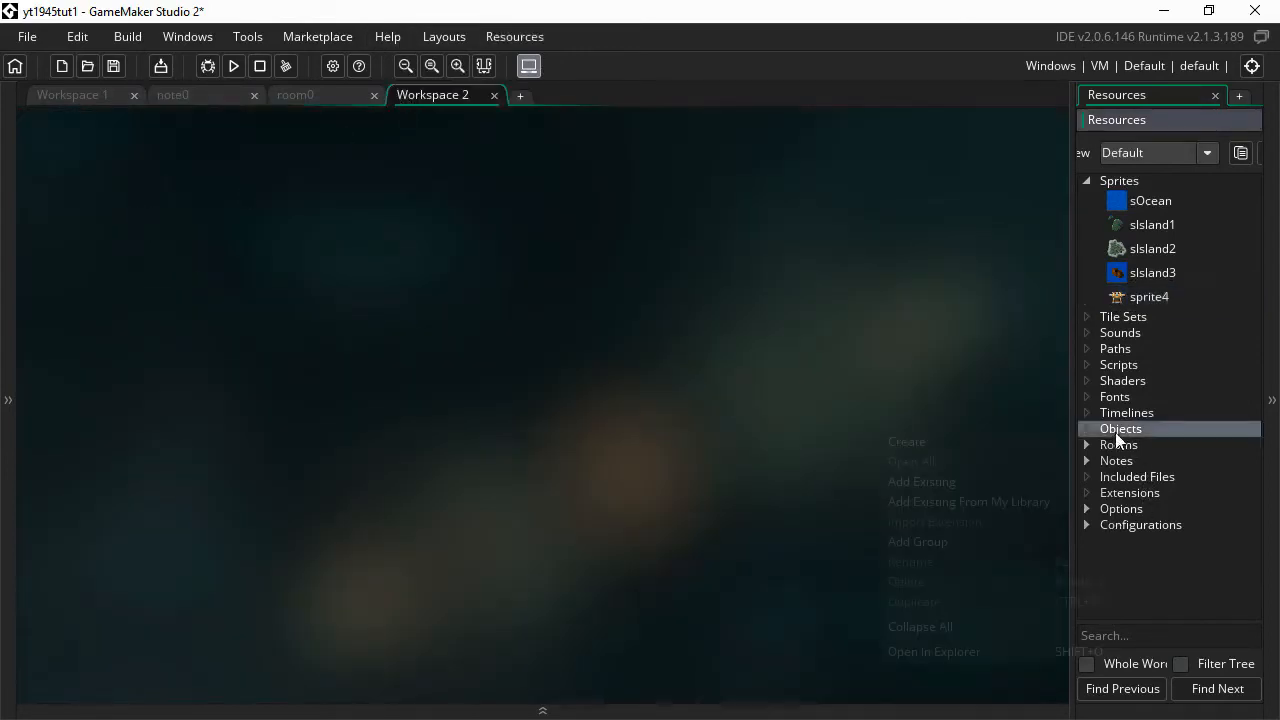
click(970, 442)
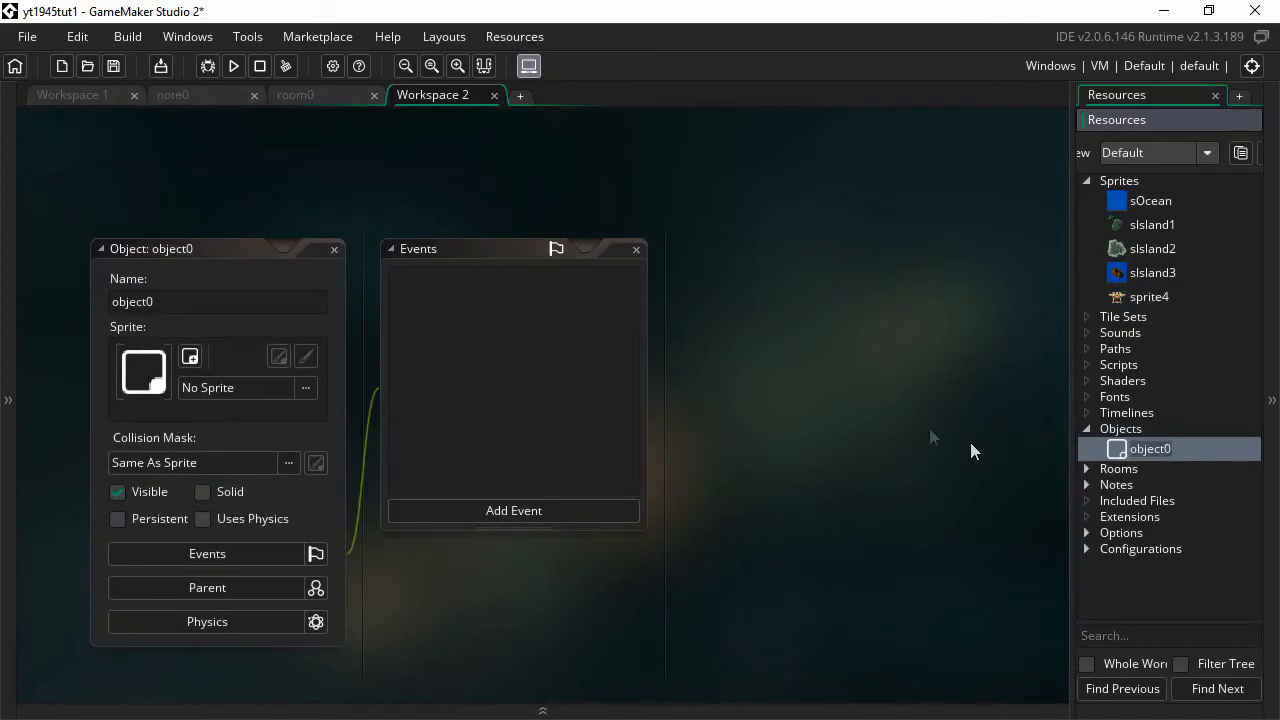
click(295, 387)
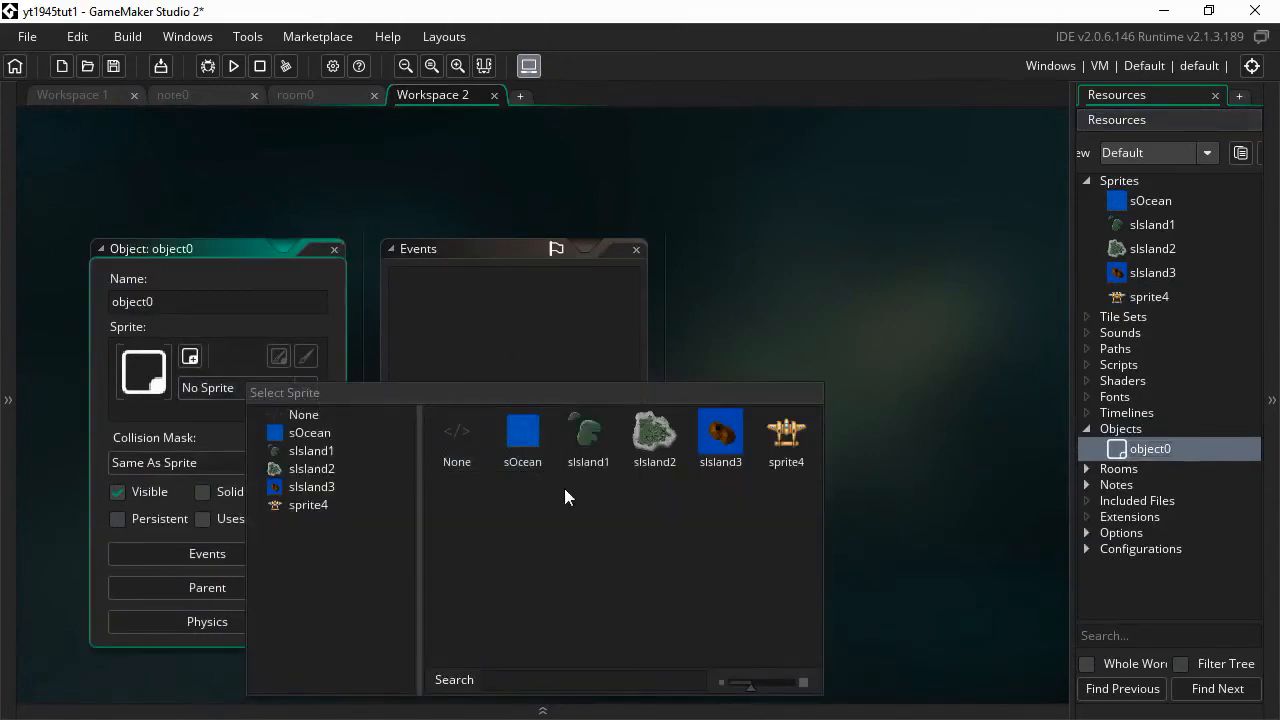
click(790, 440)
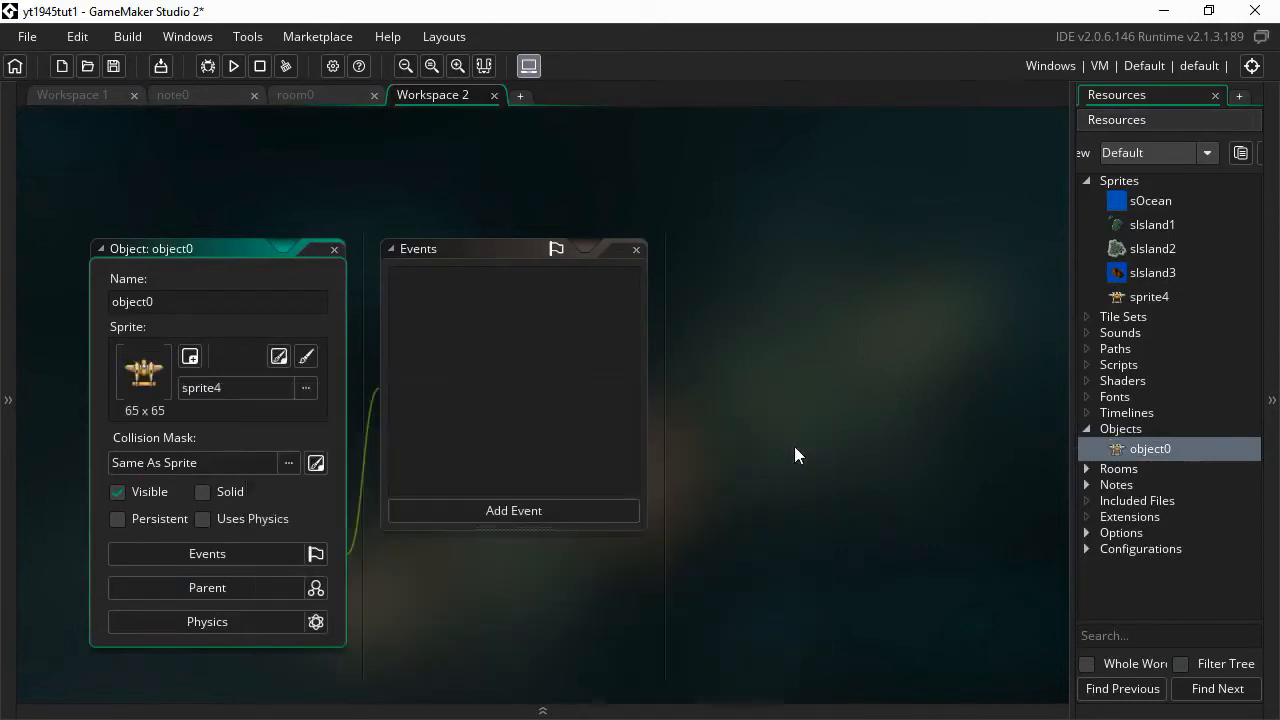
double_click(180, 312)
text(oPlayer)
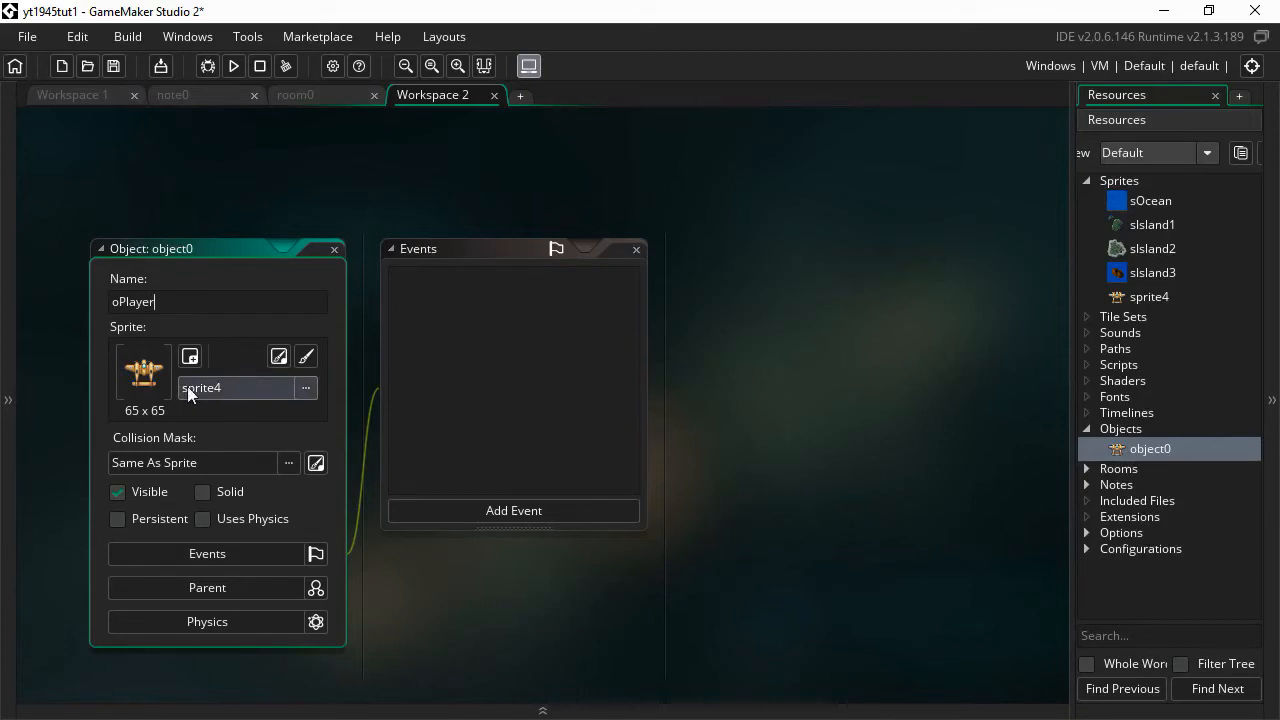
- Rename the plane sprite sprite4 to sPlayer
right_click(1150, 297)
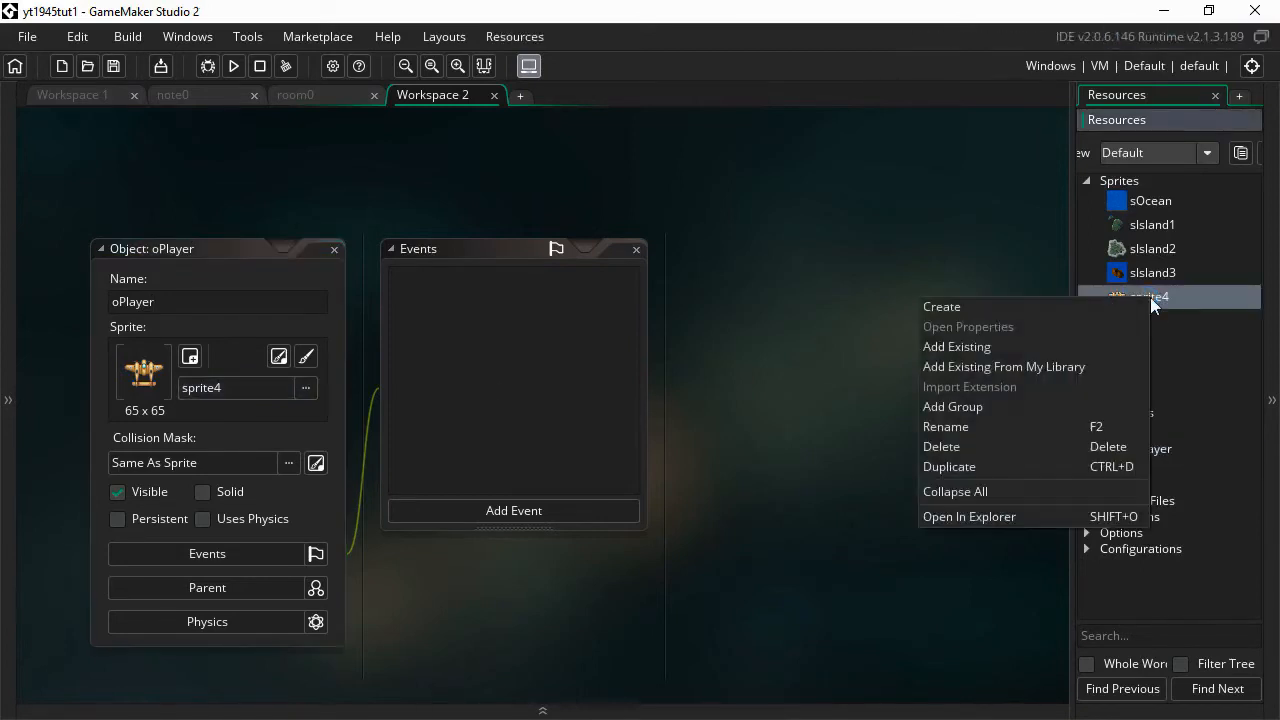
click(946, 428)
text(sPlayer)
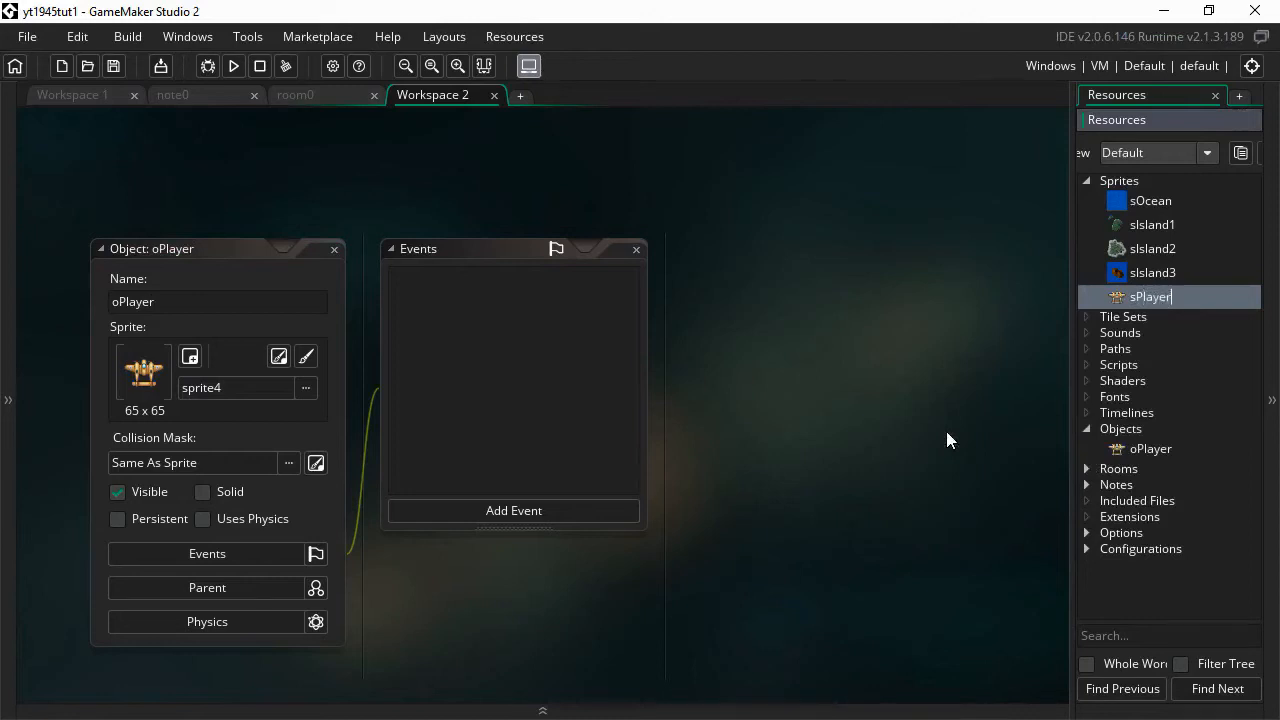
click(846, 346)
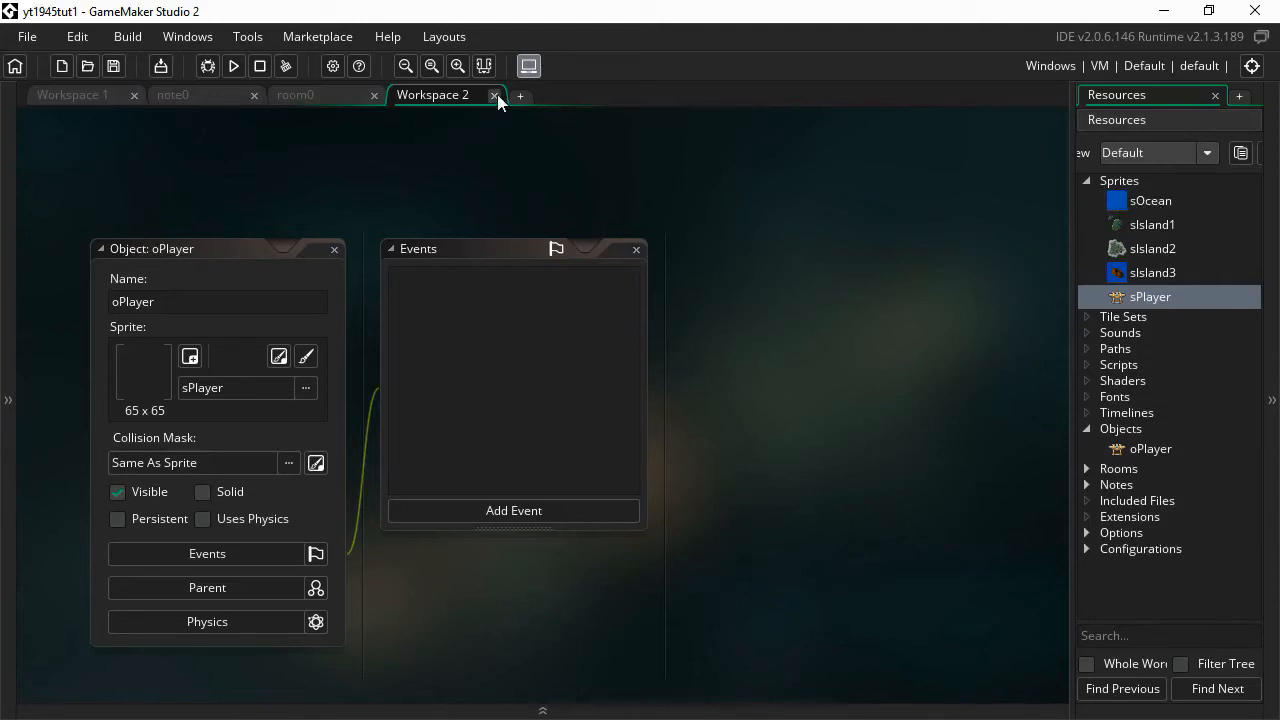
- Switch to room0 to show its empty 1024×768 room with Instances and Background layers
click(307, 100)
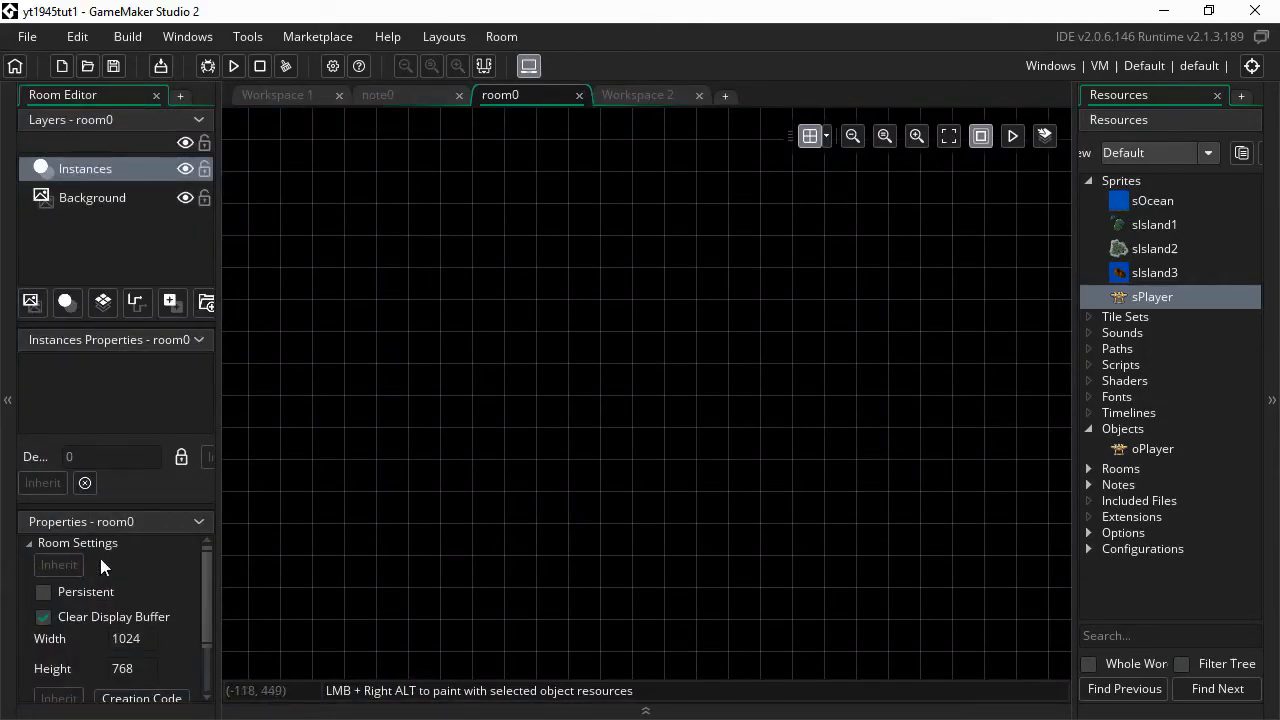
- Set room0's width and height to 640 in Room Settings and zoom out to view it
click(200, 341)
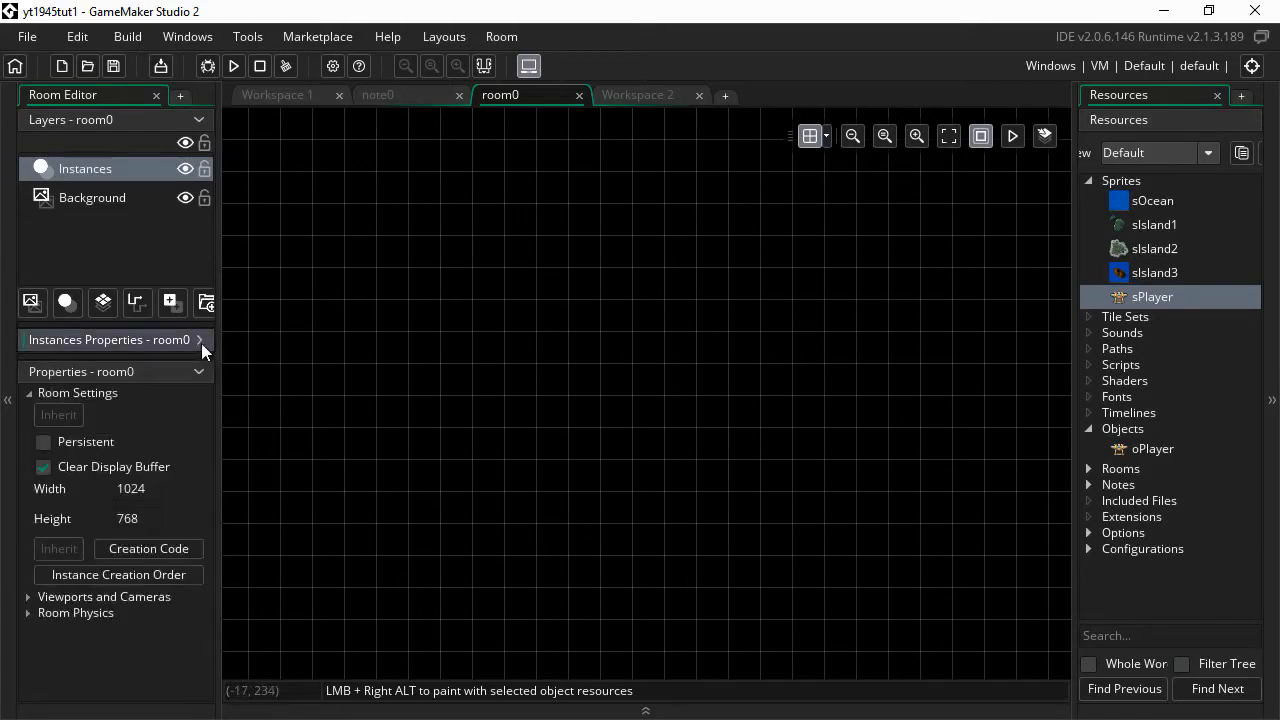
click(172, 492)
drag(172, 492, 85, 489)
text(640)
key(Tab)
text(640)
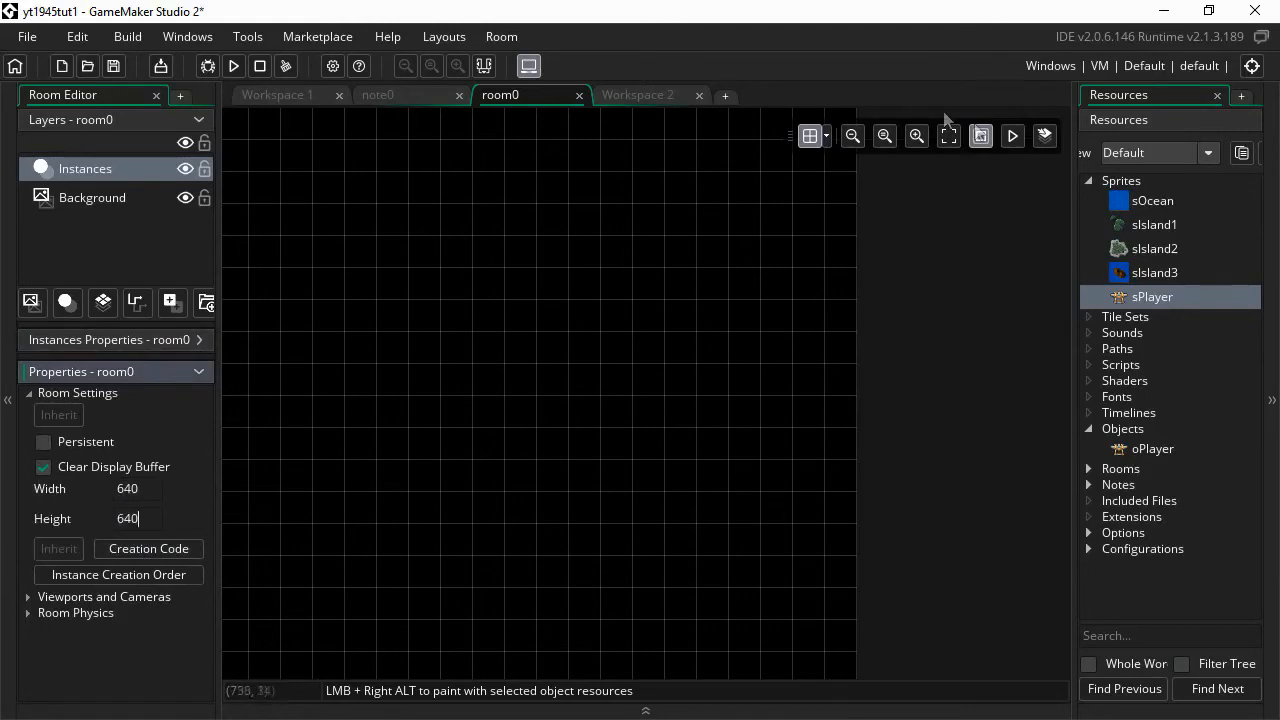
click(852, 135)
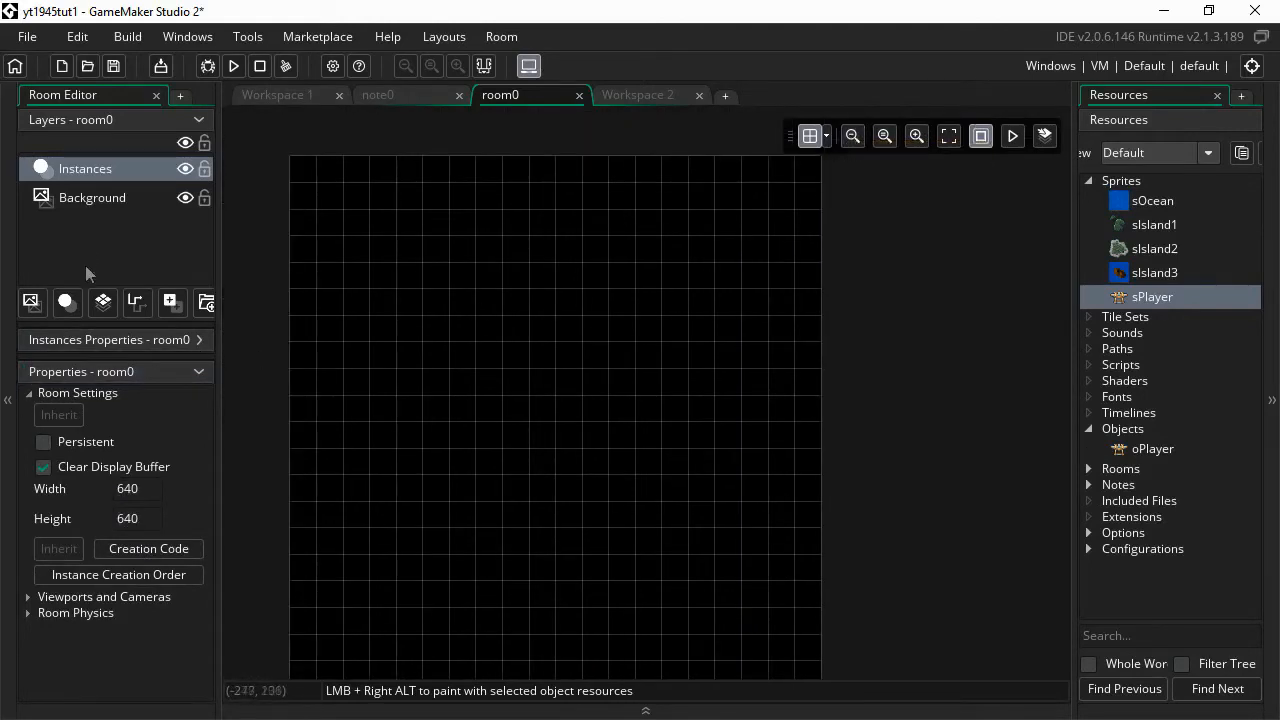
click(88, 203)
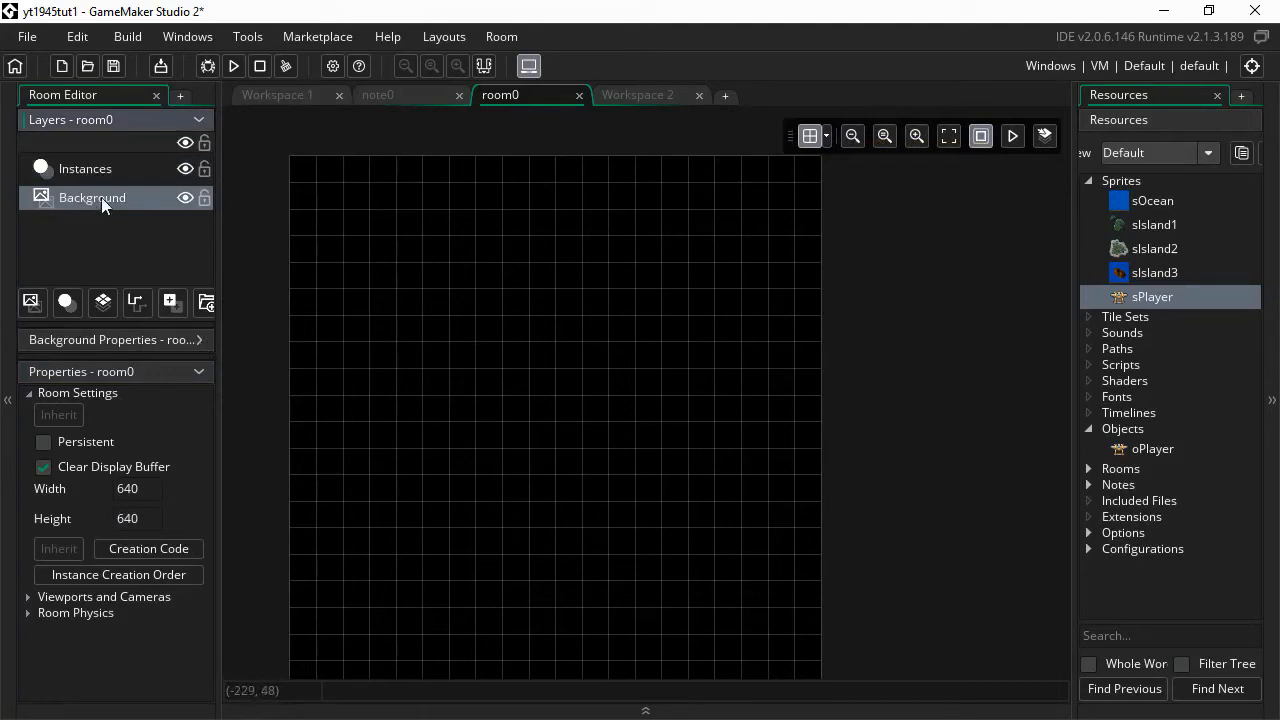
- Give the Background layer the sOcean sprite, tiled horizontally and vertically, with vertical speed 3
click(199, 340)
click(180, 401)
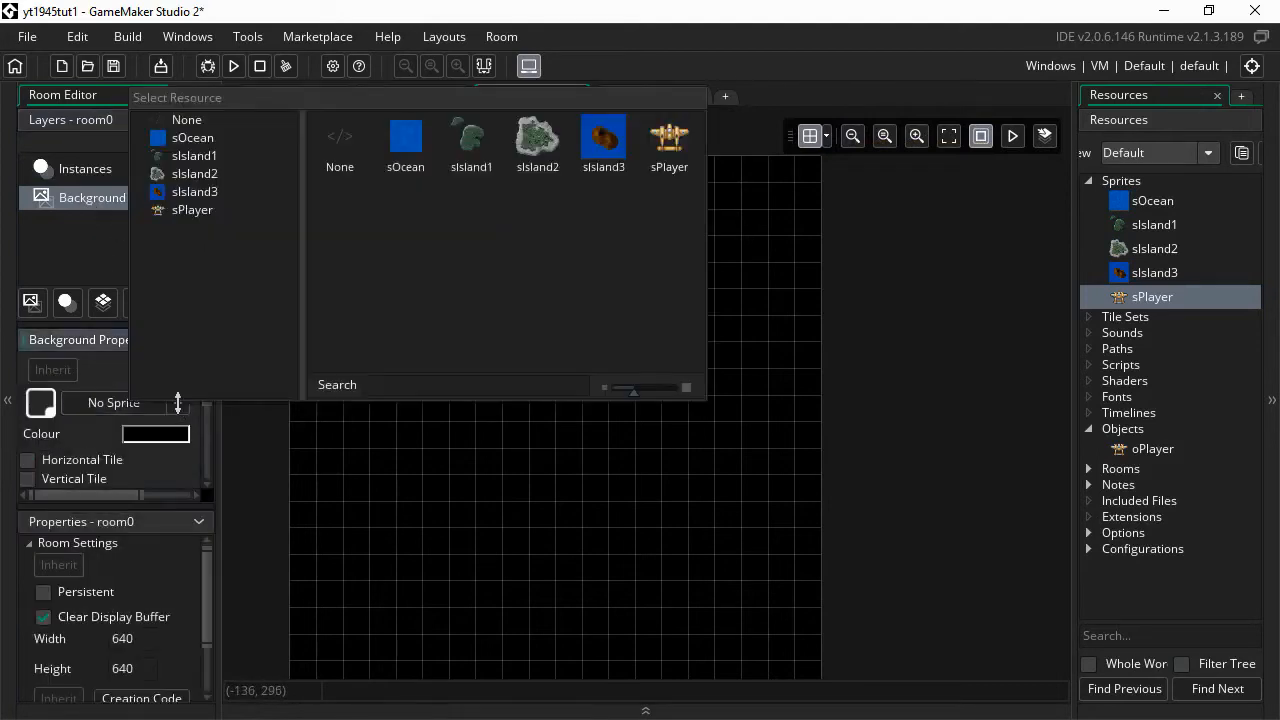
click(410, 168)
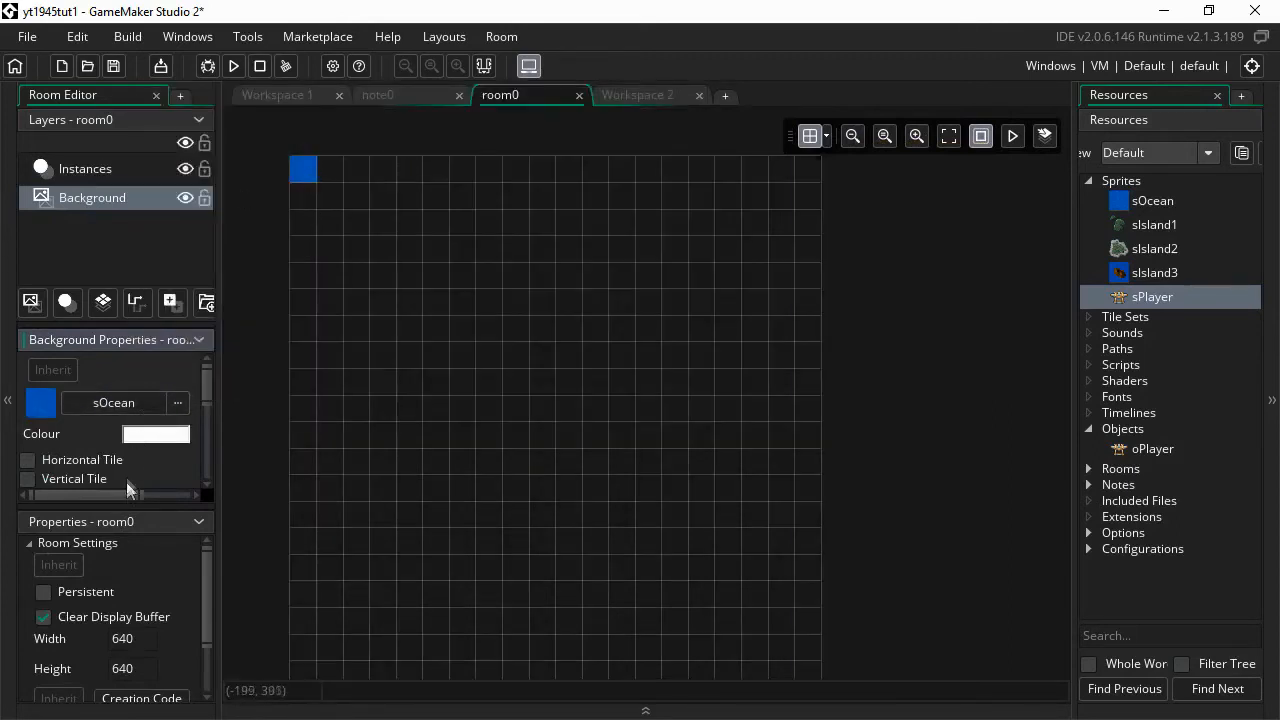
drag(108, 508, 86, 672)
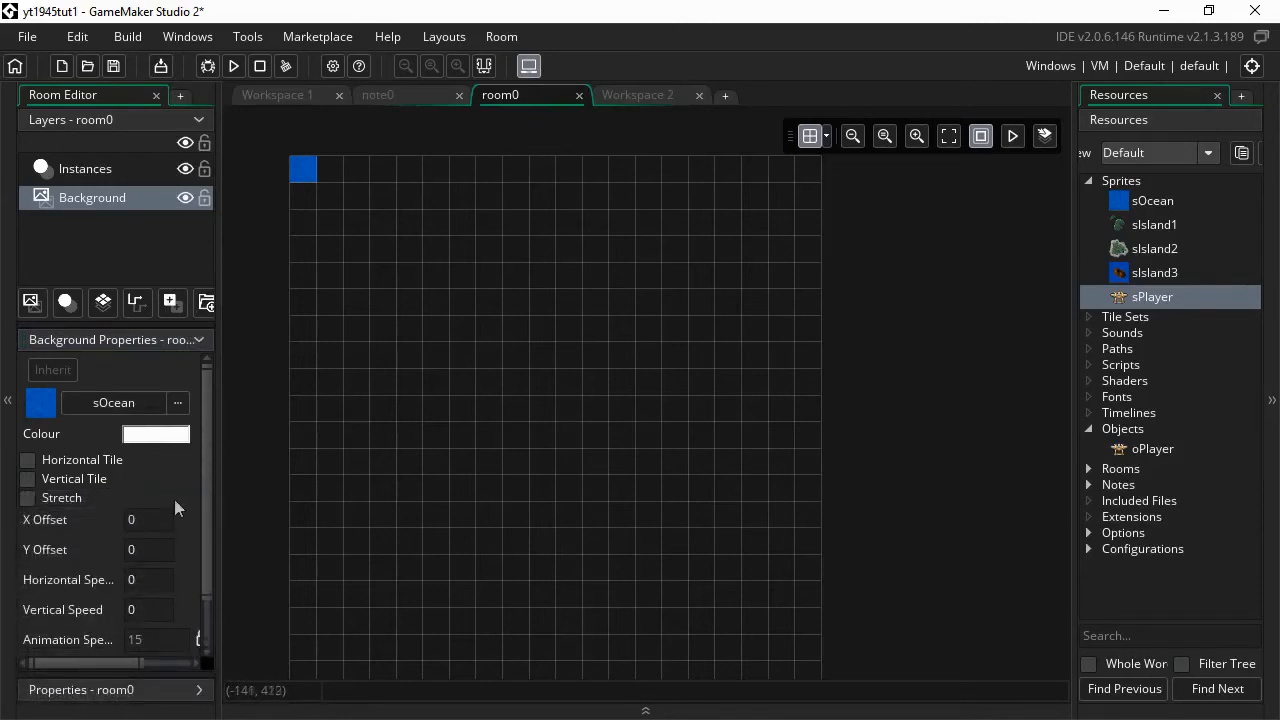
scroll(174, 499, down, 1)
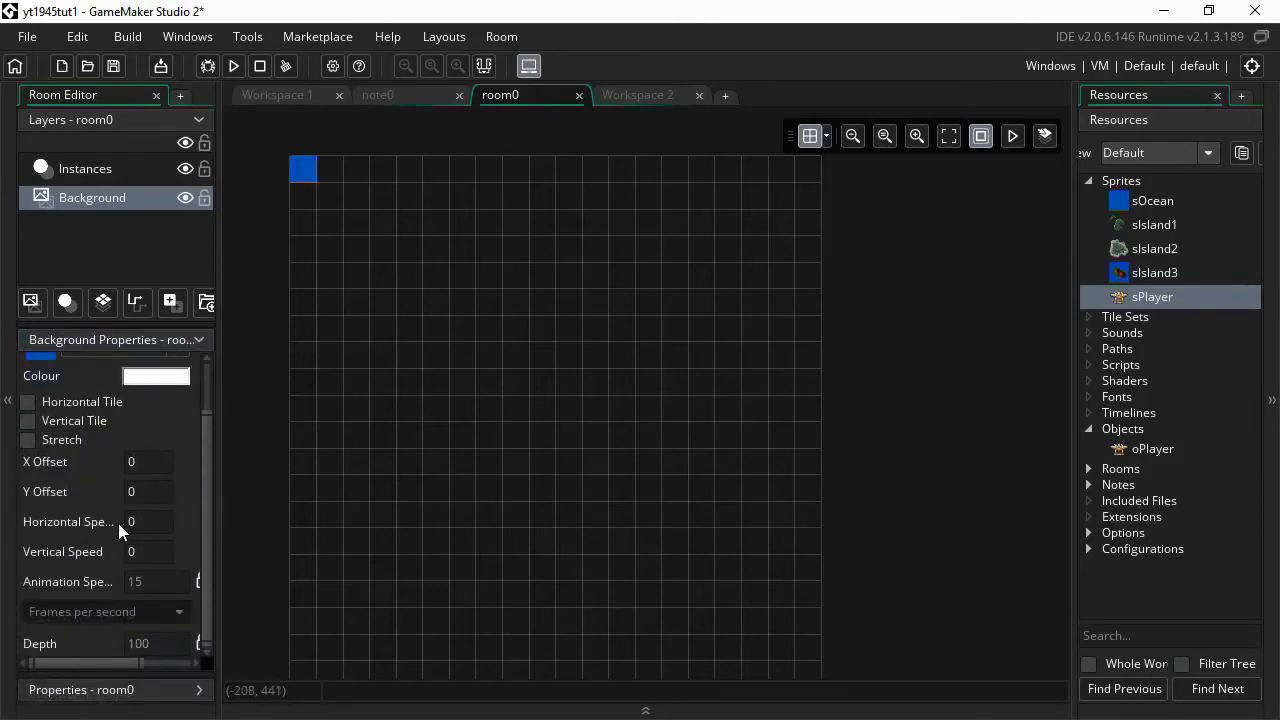
click(28, 402)
click(28, 421)
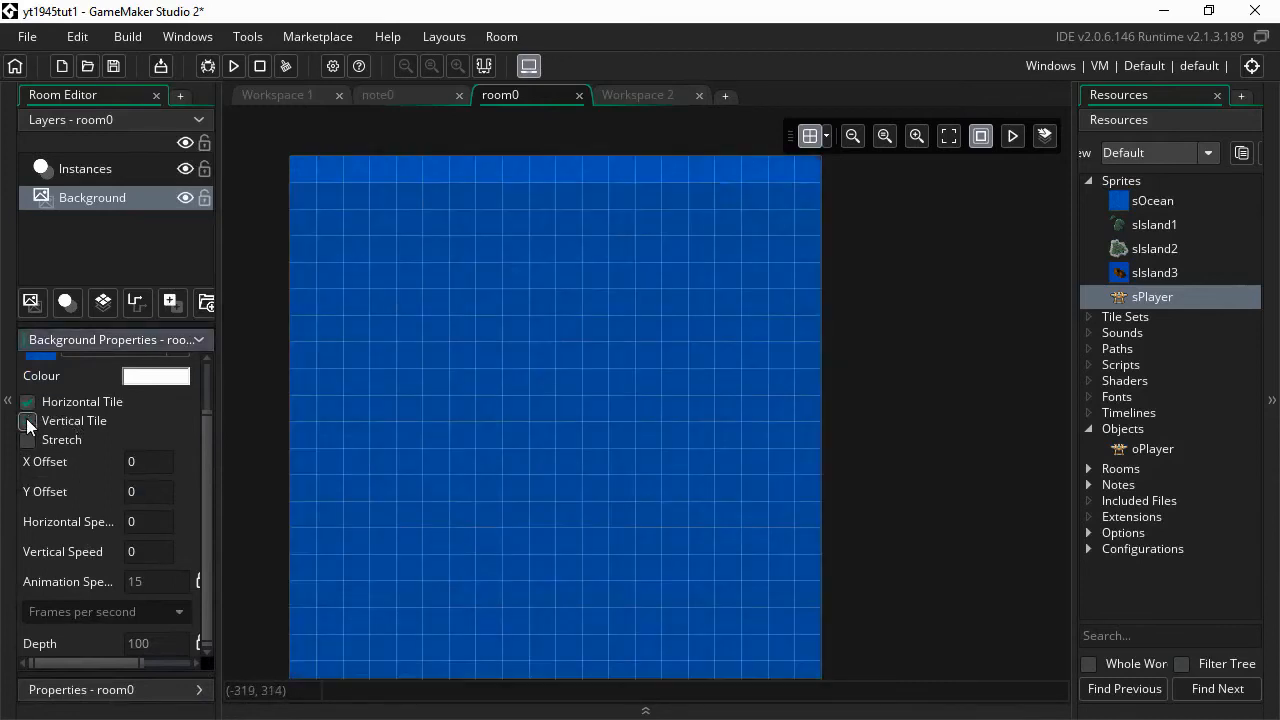
click(28, 421)
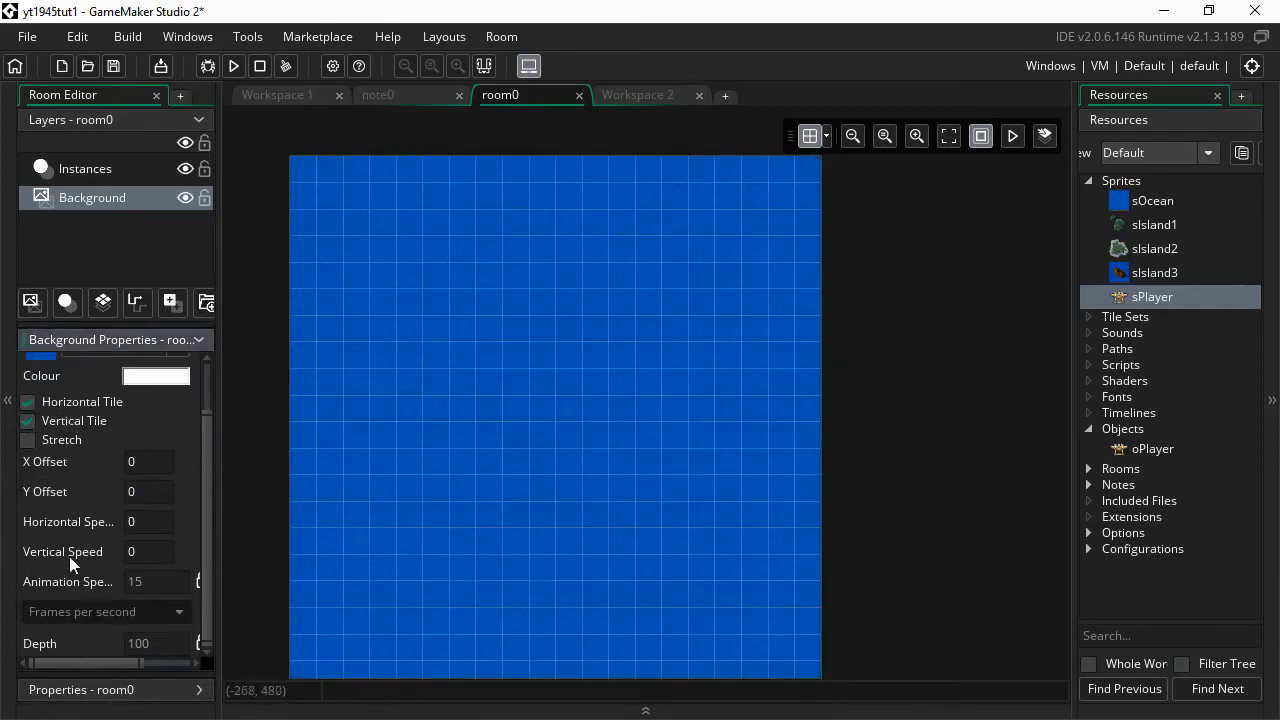
click(166, 556)
- Test-run the game to watch the scrolling ocean, then close the game window
click(231, 67)
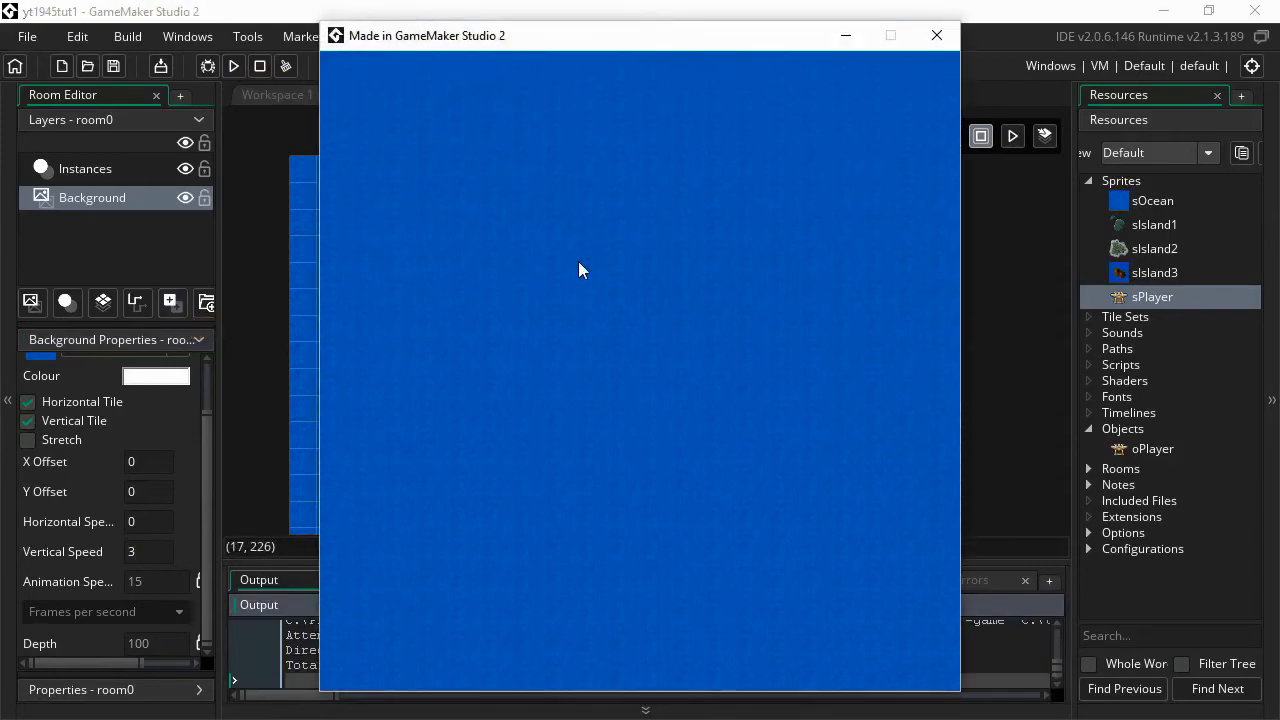
click(935, 38)
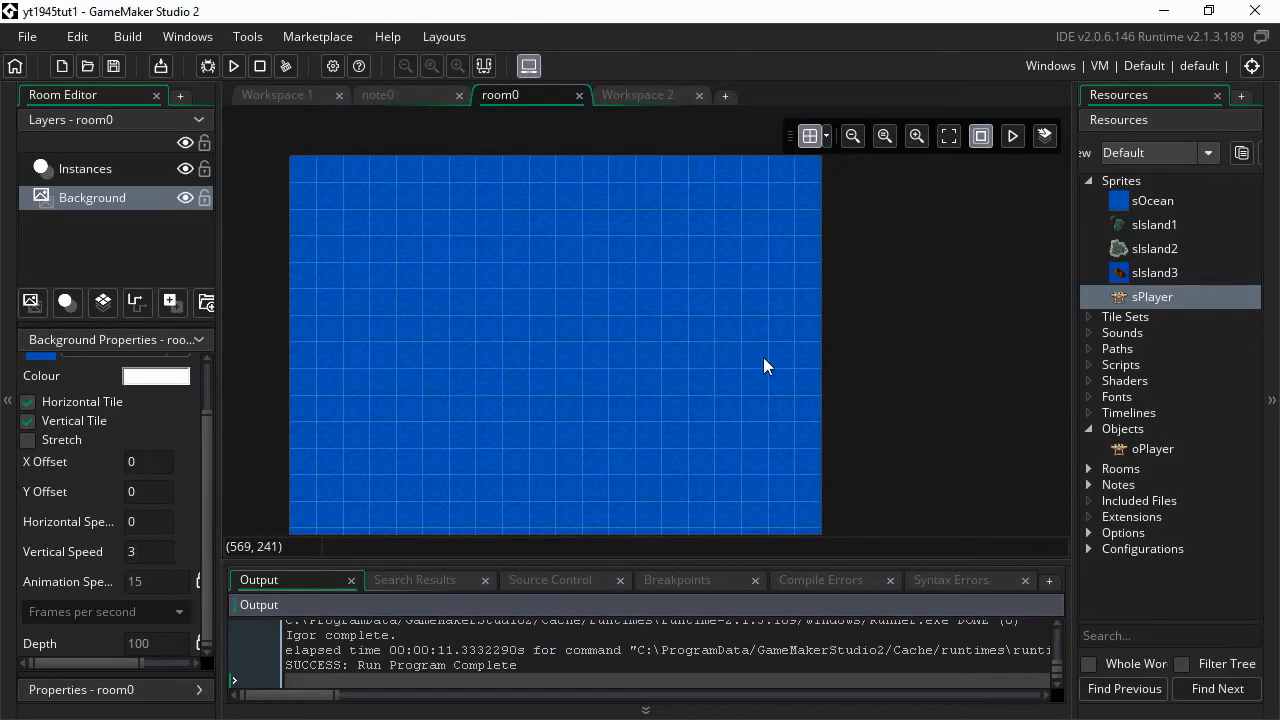
- In Workspace 2, create a new object named oIsland1 and assign it the 64×65 sIsland1 sprite
click(644, 94)
right_click(1132, 428)
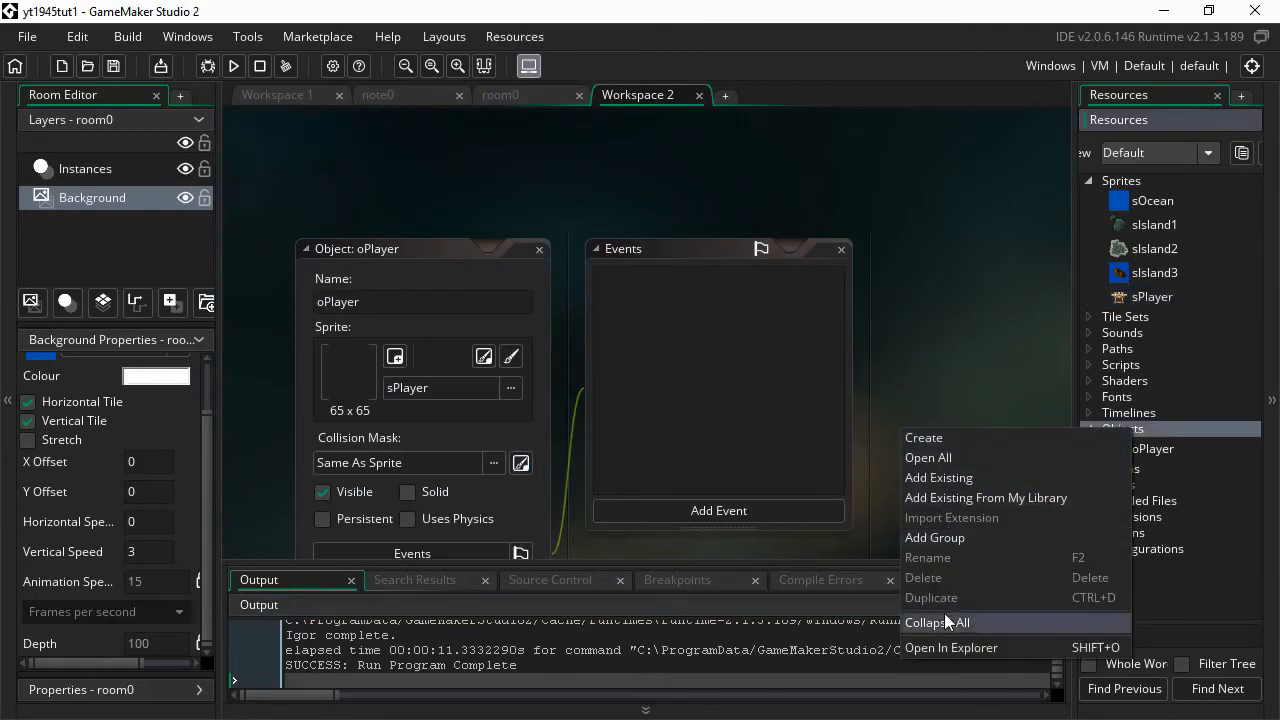
click(938, 439)
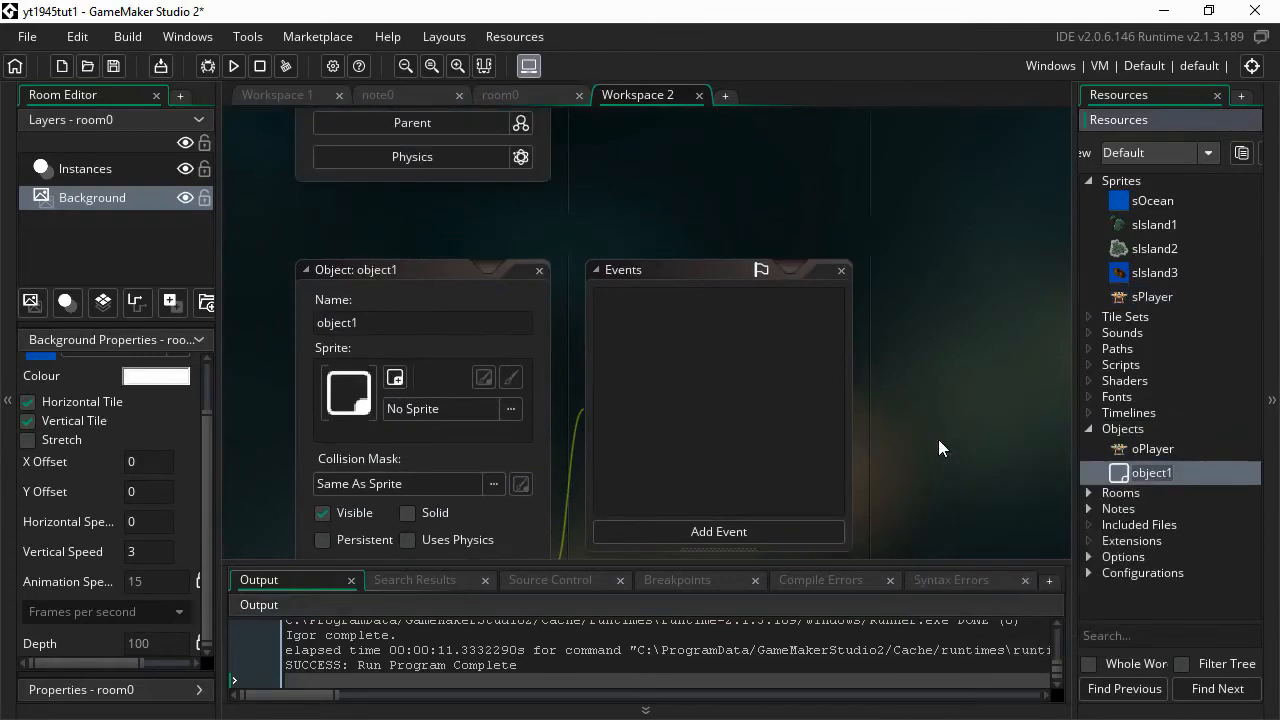
click(2, 313)
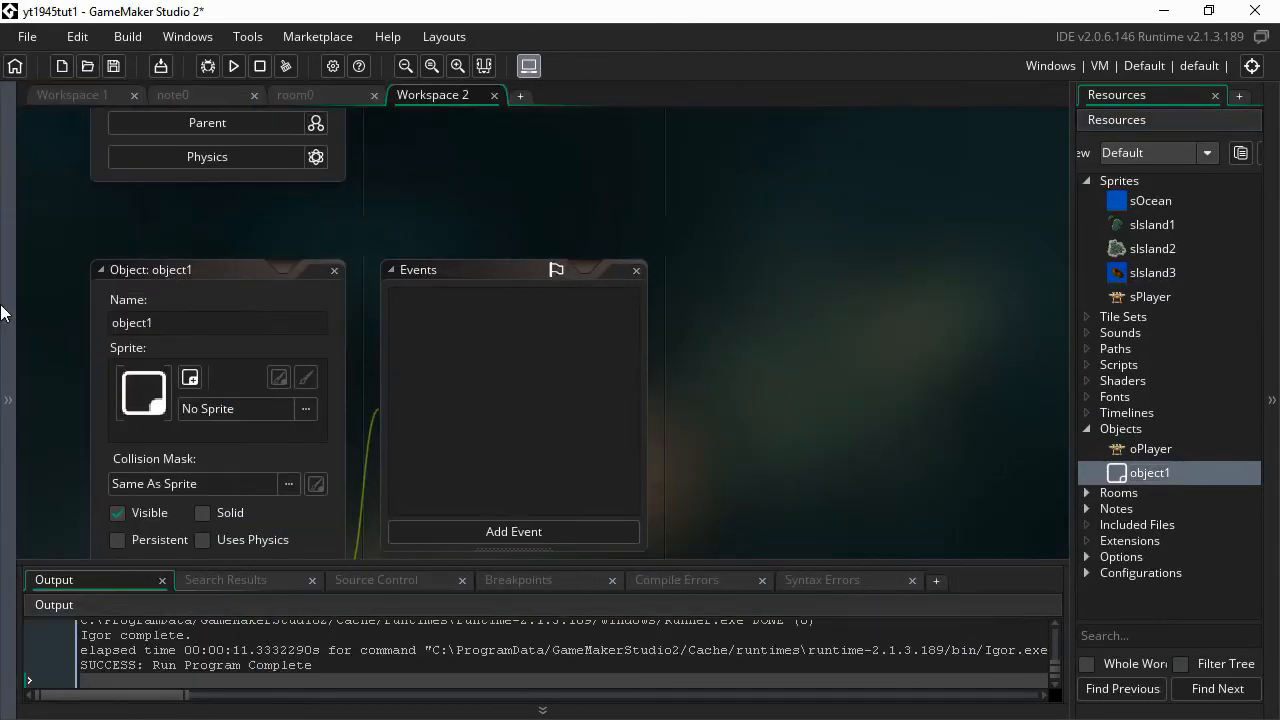
click(175, 325)
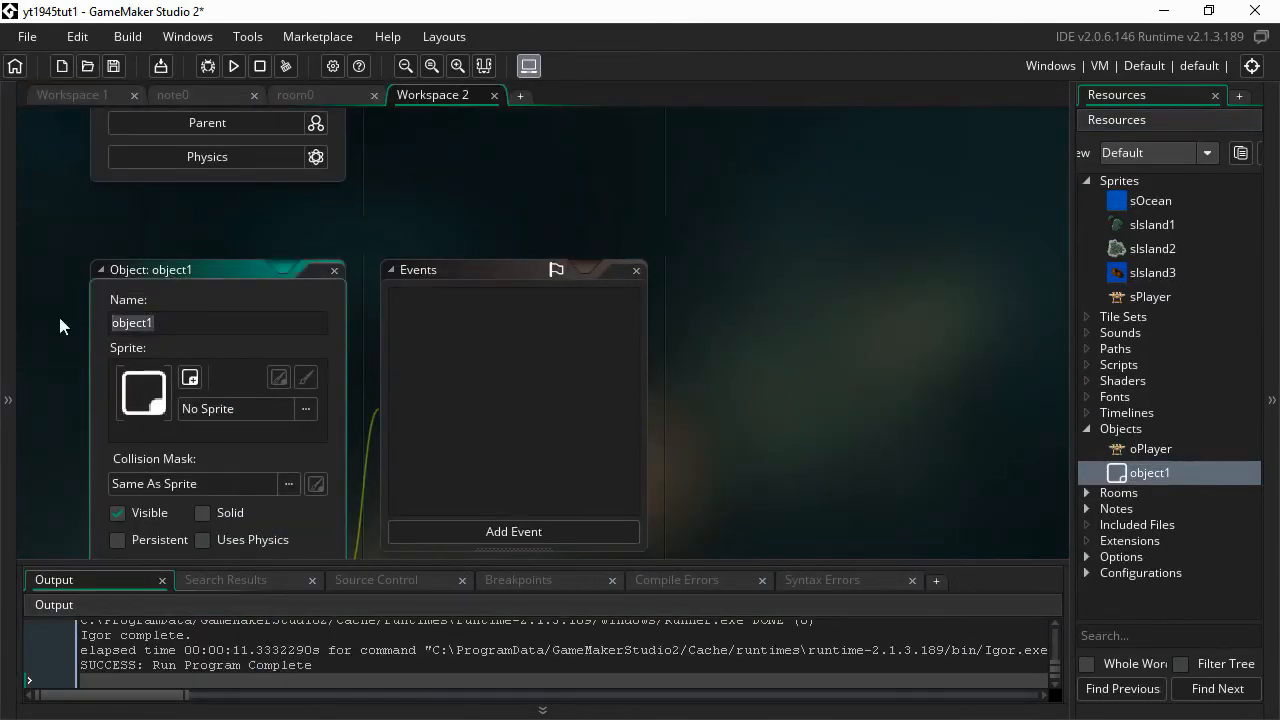
text(oIsland1)
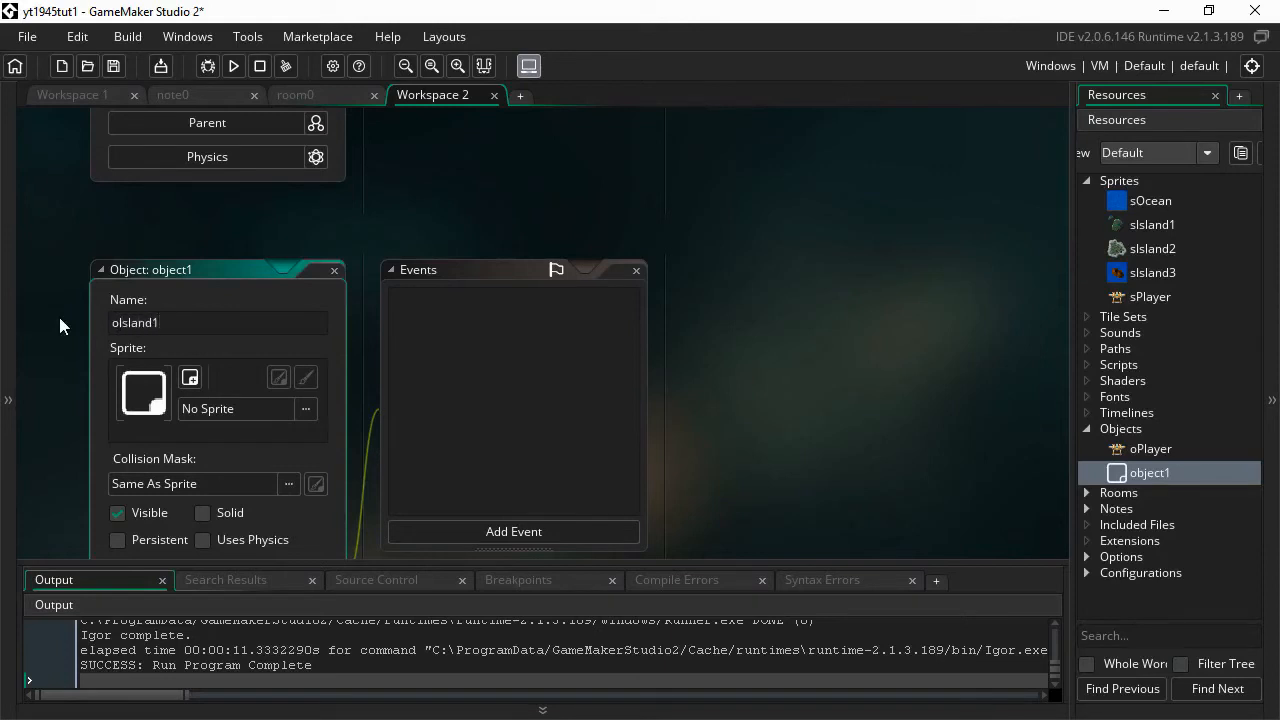
click(288, 411)
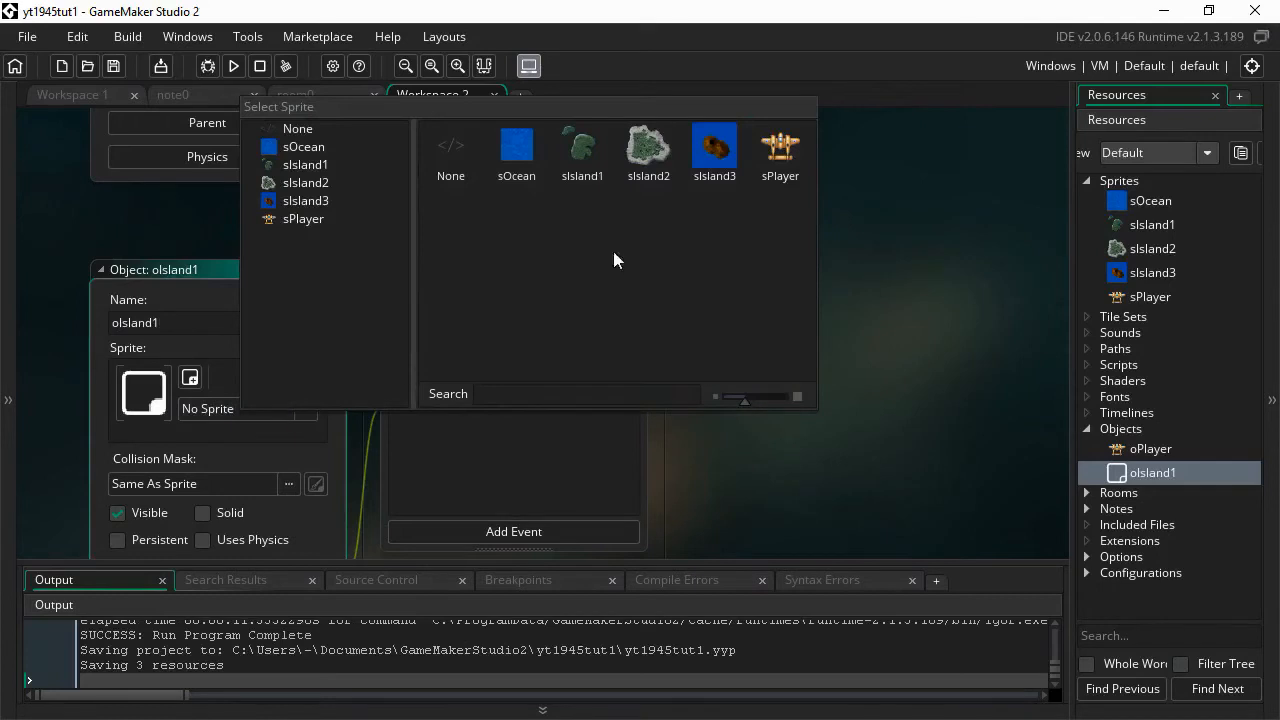
click(580, 172)
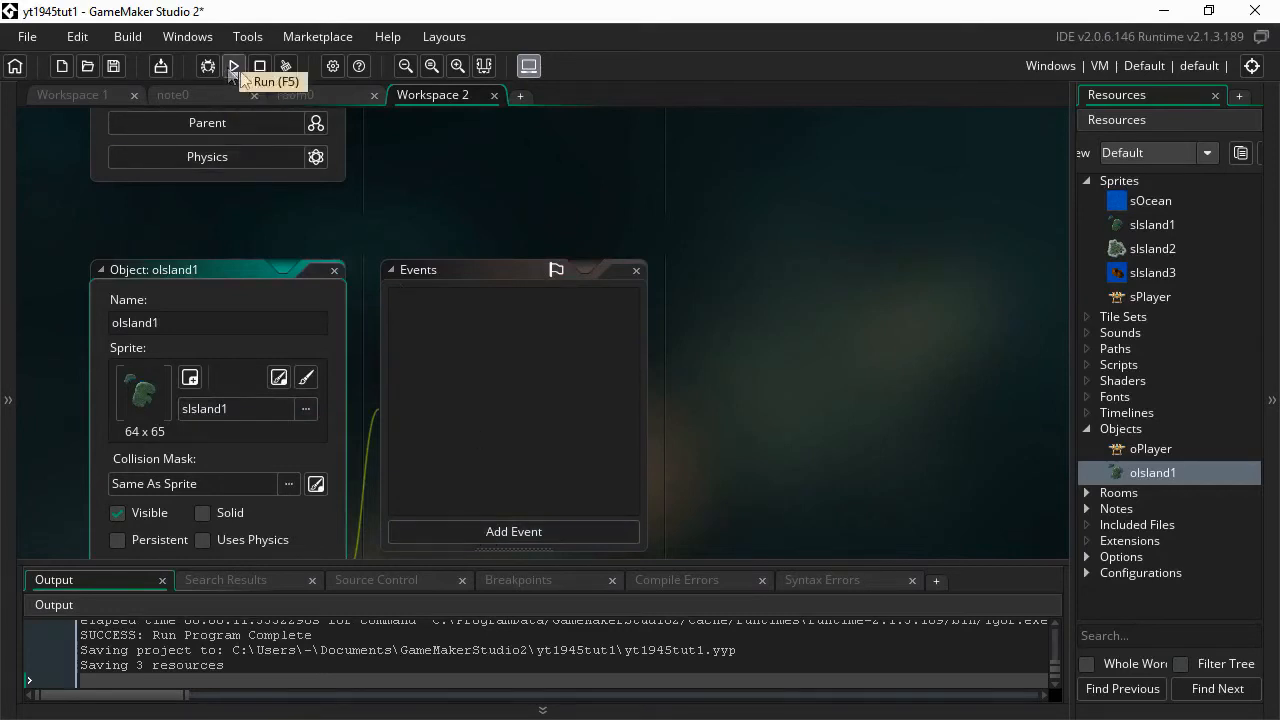
click(216, 92)
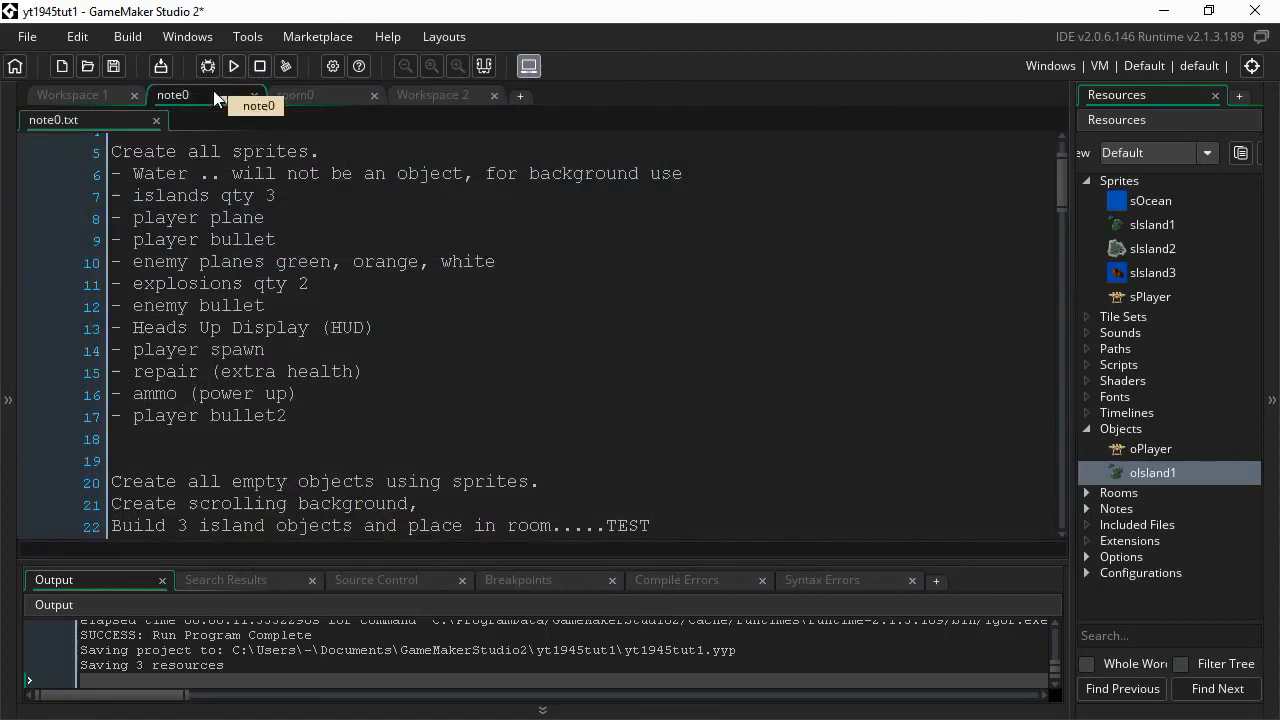
scroll(234, 310, down, 2)
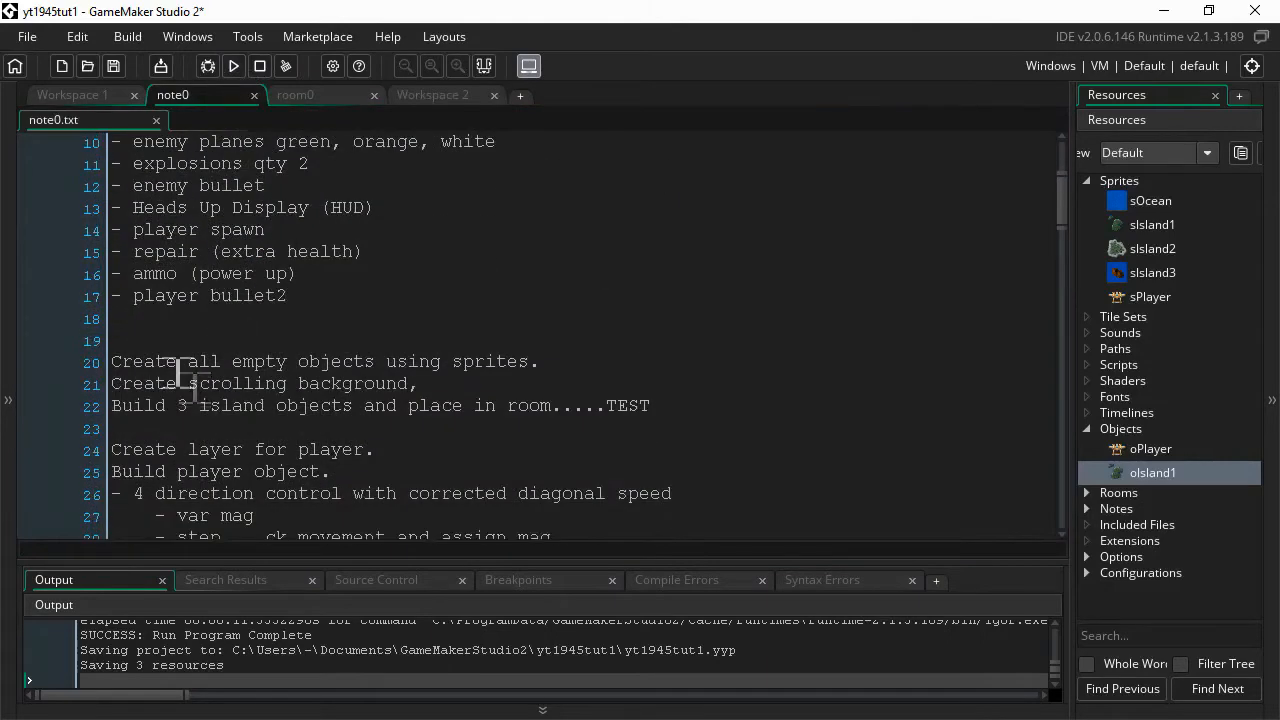
scroll(302, 395, down, 2)
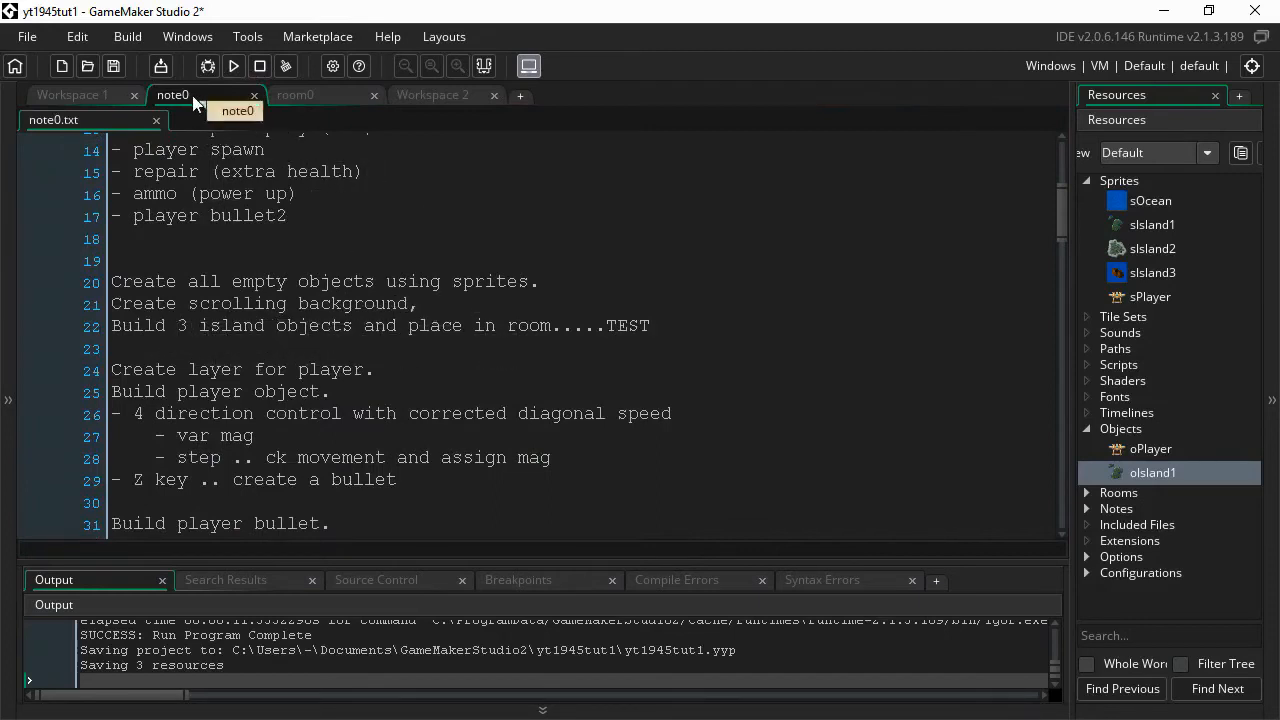
click(435, 94)
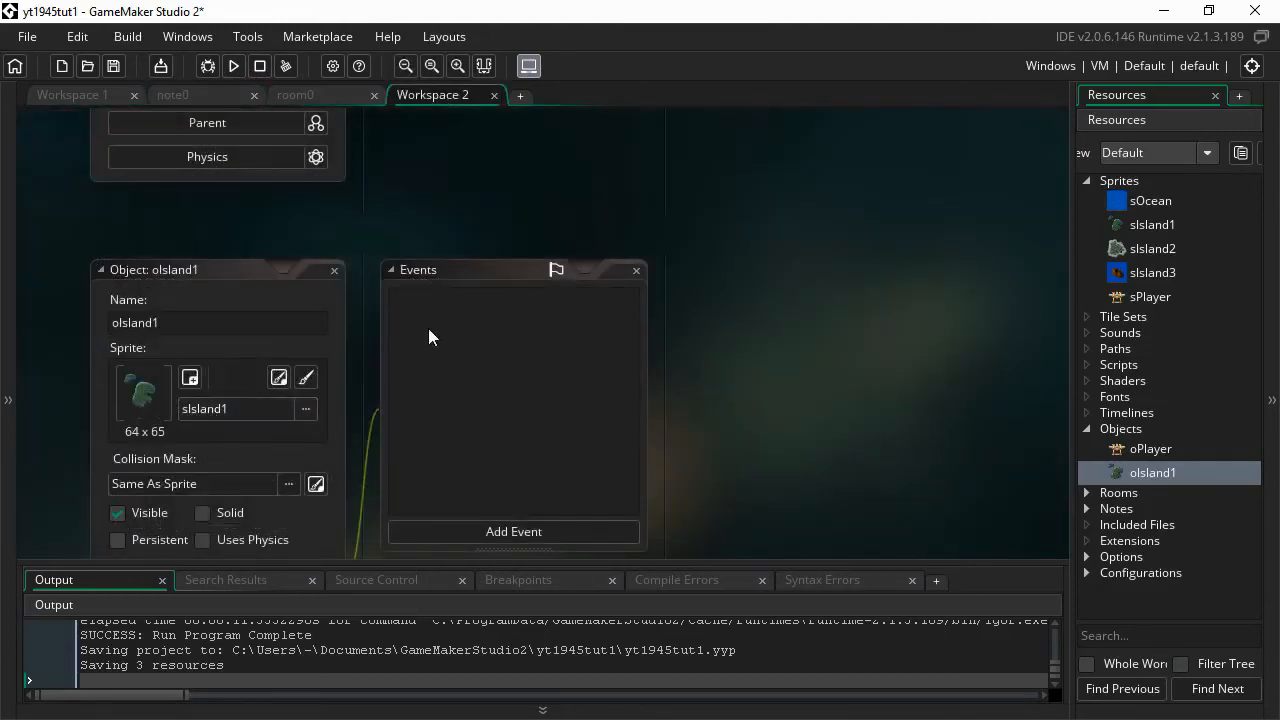
- Add a Create event to oIsland1 with Set Direction Fixed pointing down and Set Speed 3
click(504, 533)
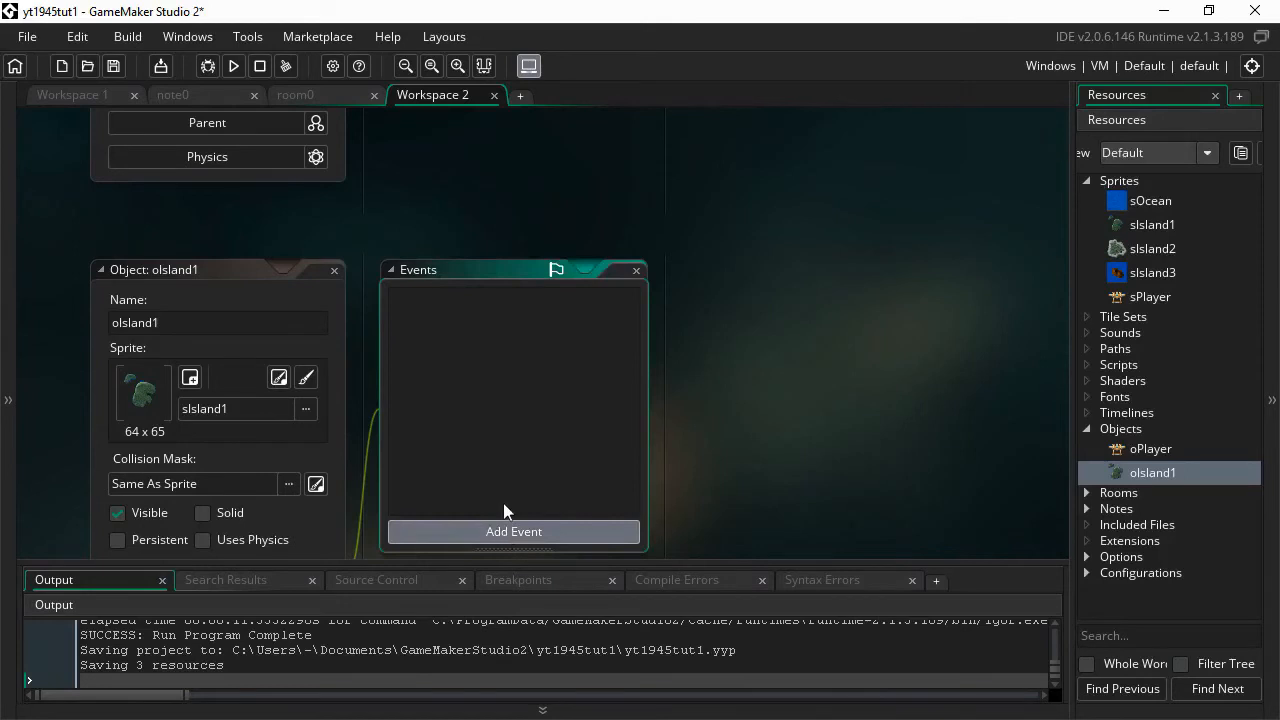
click(548, 209)
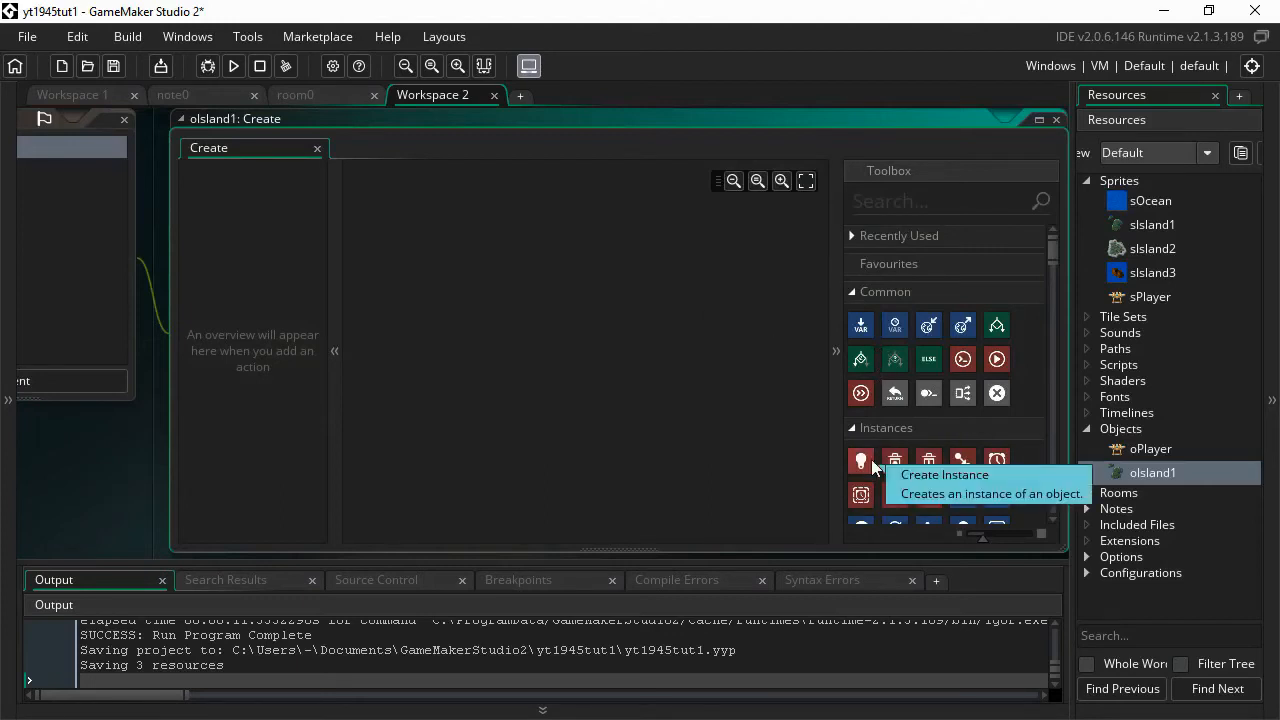
scroll(871, 459, down, 5)
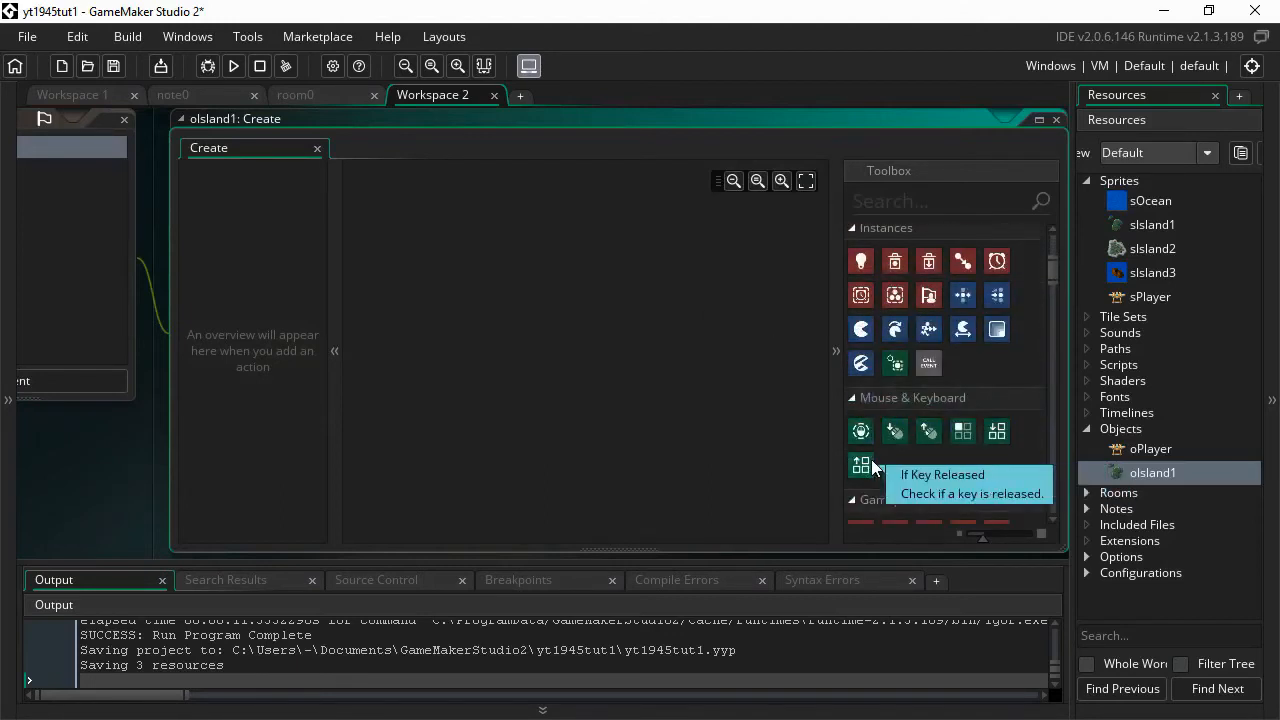
scroll(871, 462, down, 7)
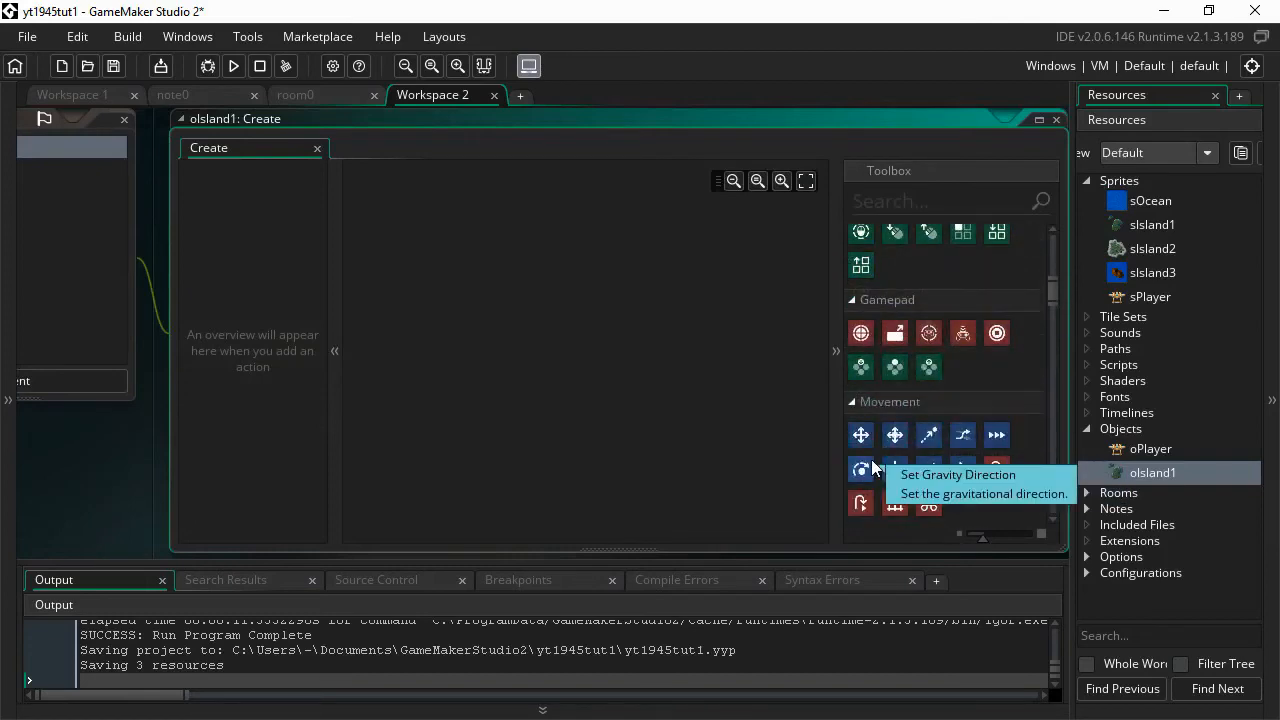
scroll(871, 460, down, 1)
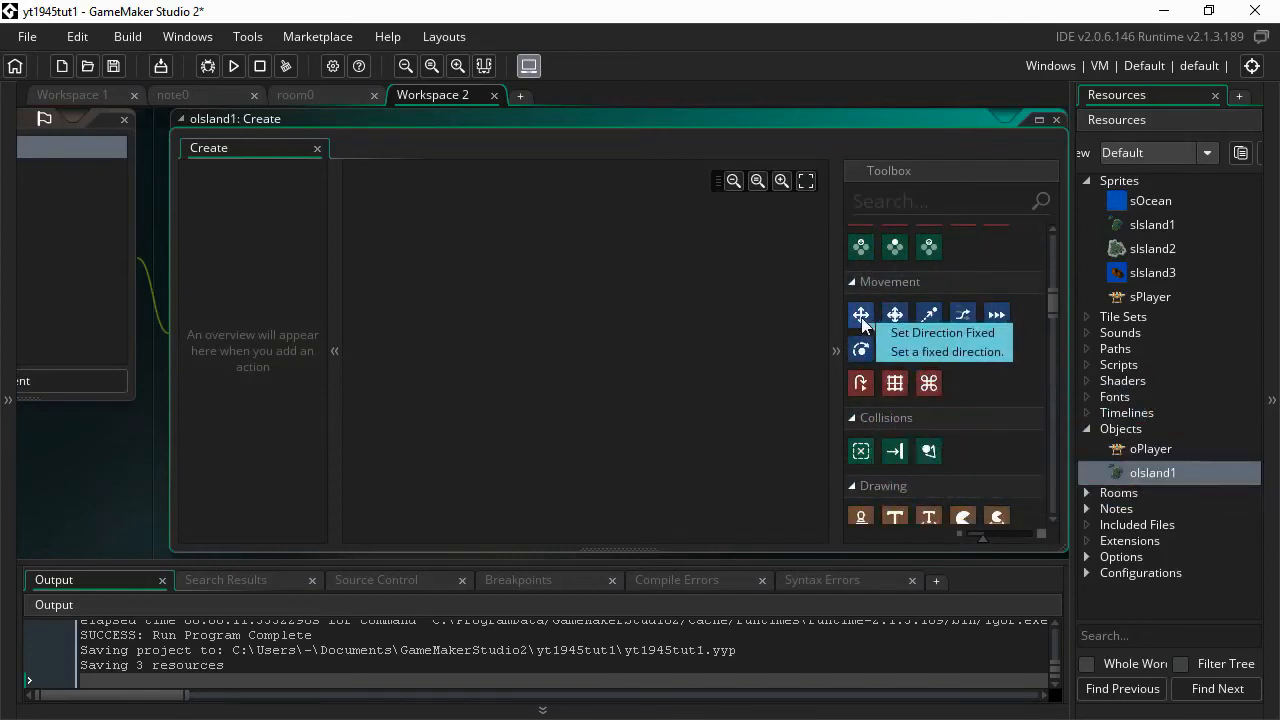
drag(861, 315, 460, 215)
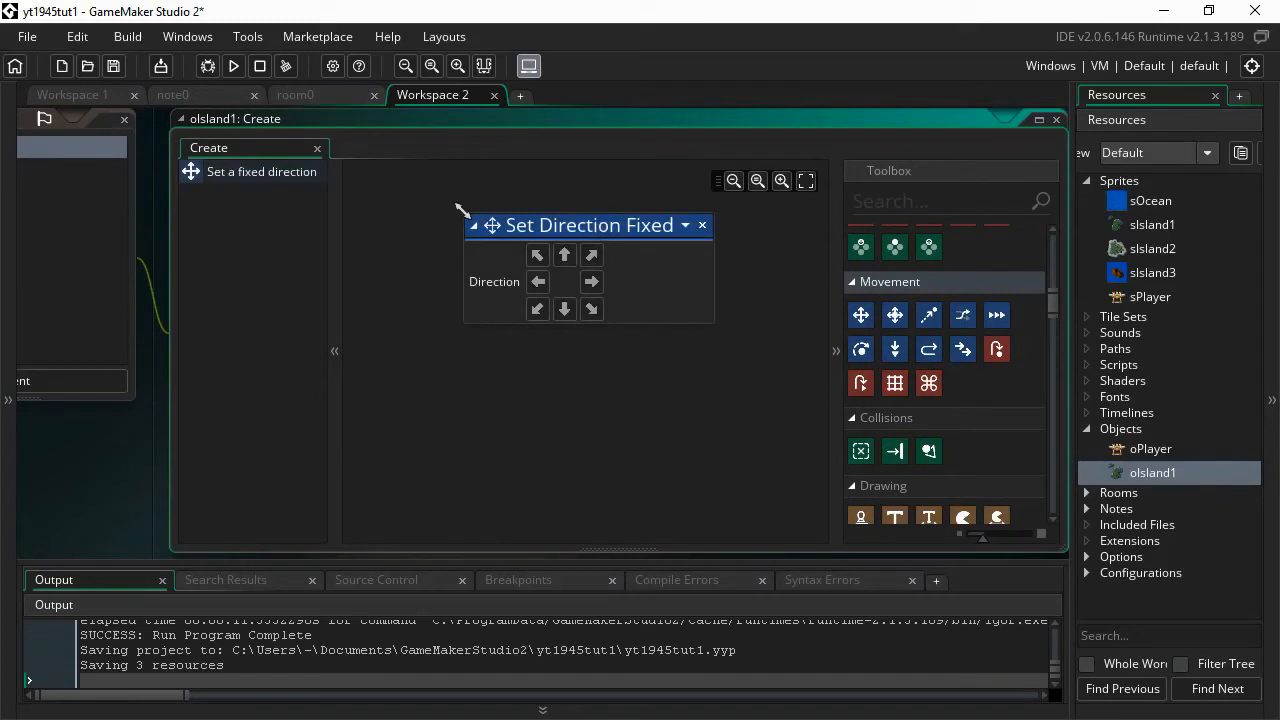
drag(997, 316, 550, 360)
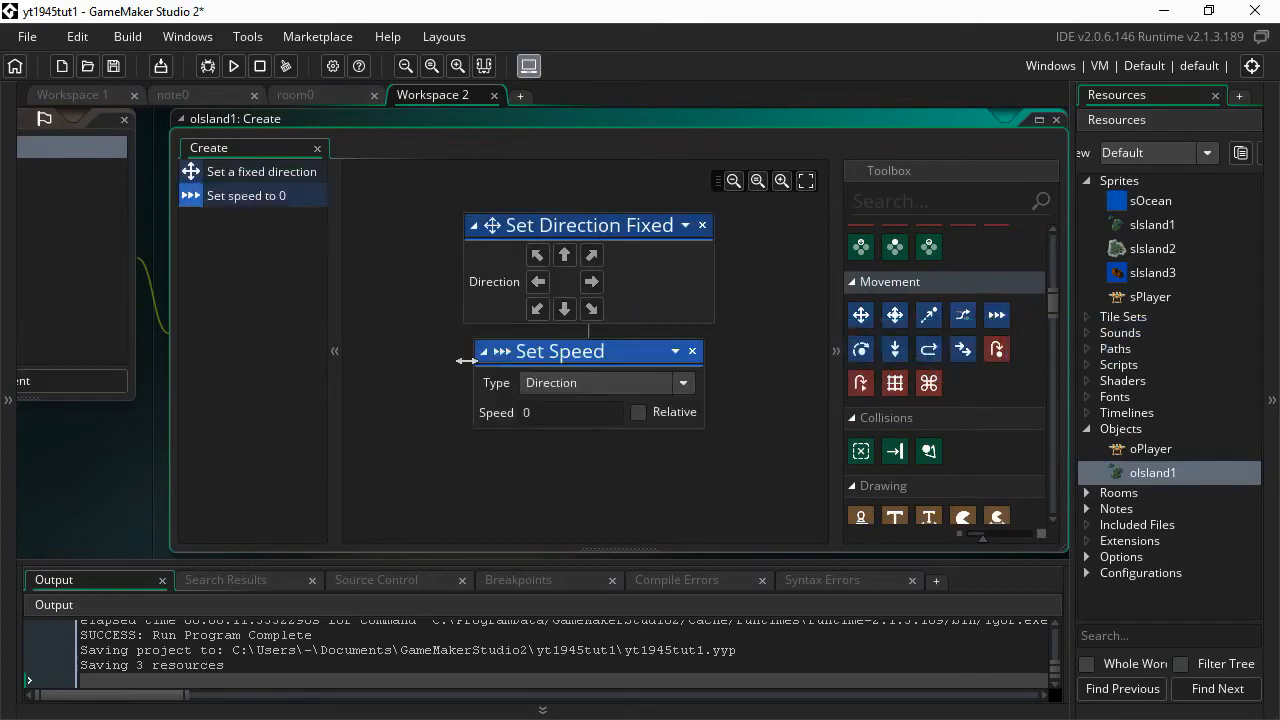
click(564, 309)
click(554, 415)
text(3)
- Rename room0's Instances layer to layIsland, place one oIsland1 instance, and return to oIsland1
click(176, 95)
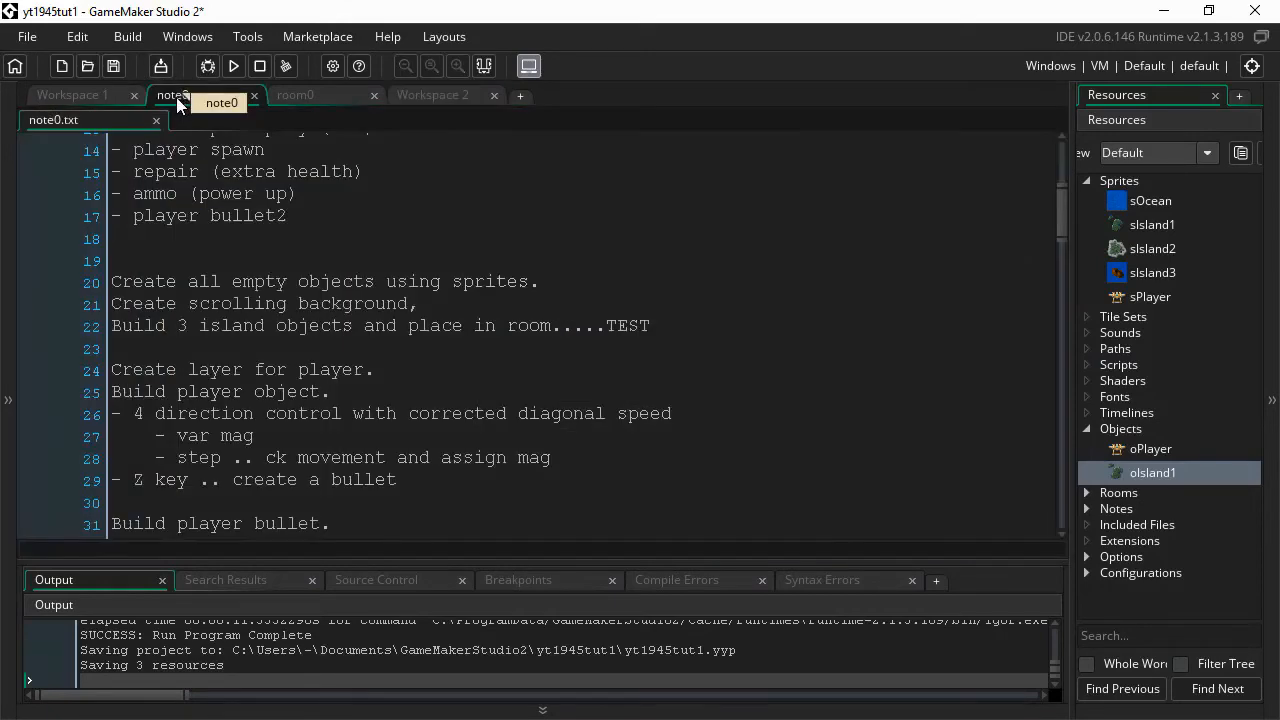
click(296, 96)
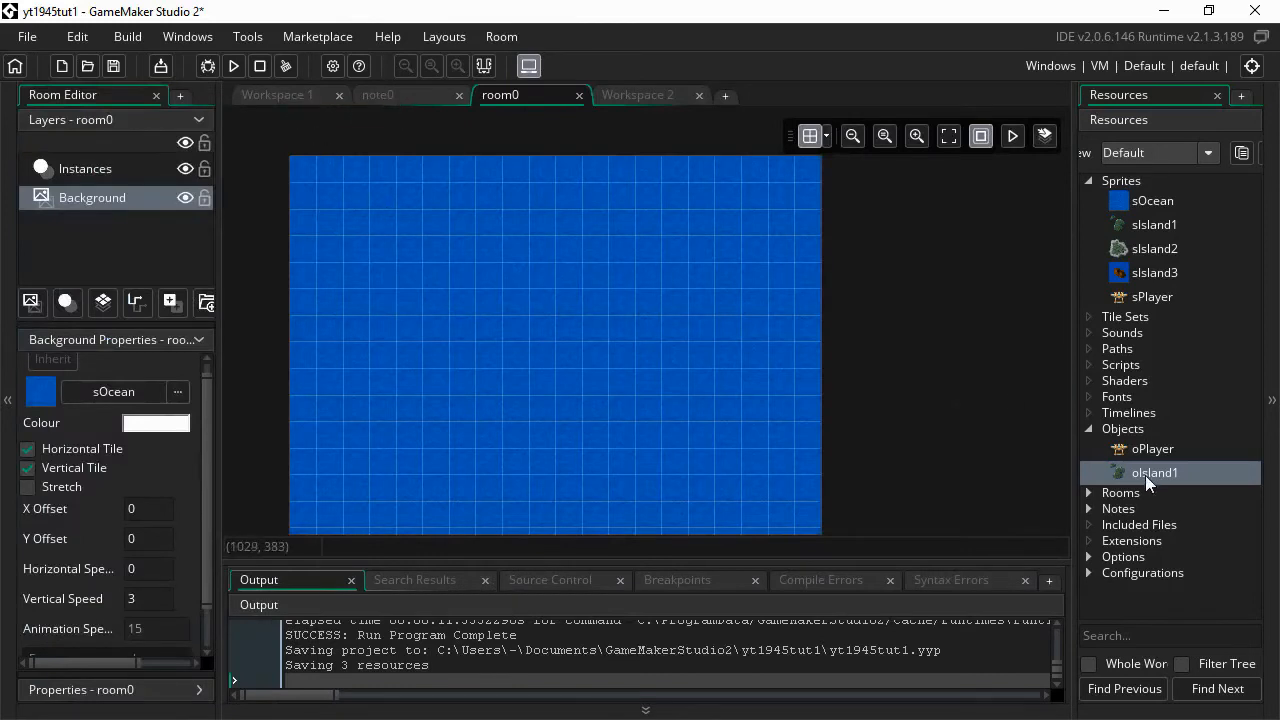
click(111, 171)
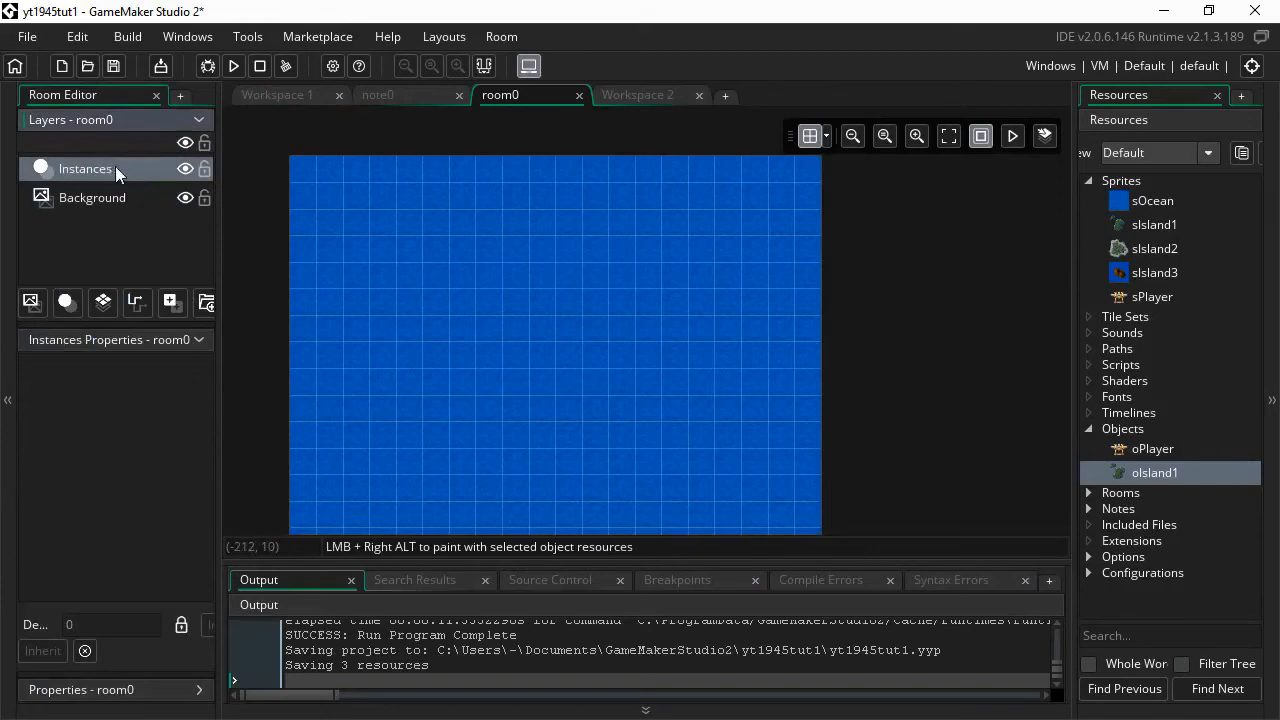
right_click(95, 169)
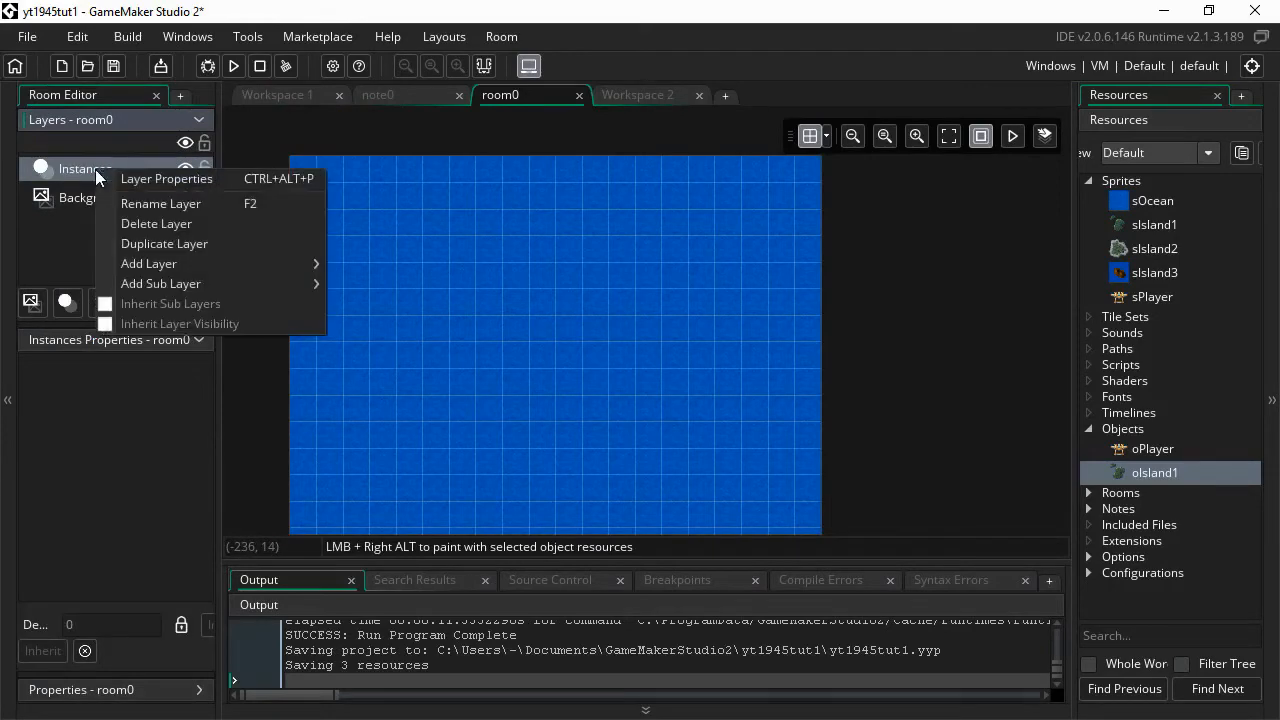
click(143, 208)
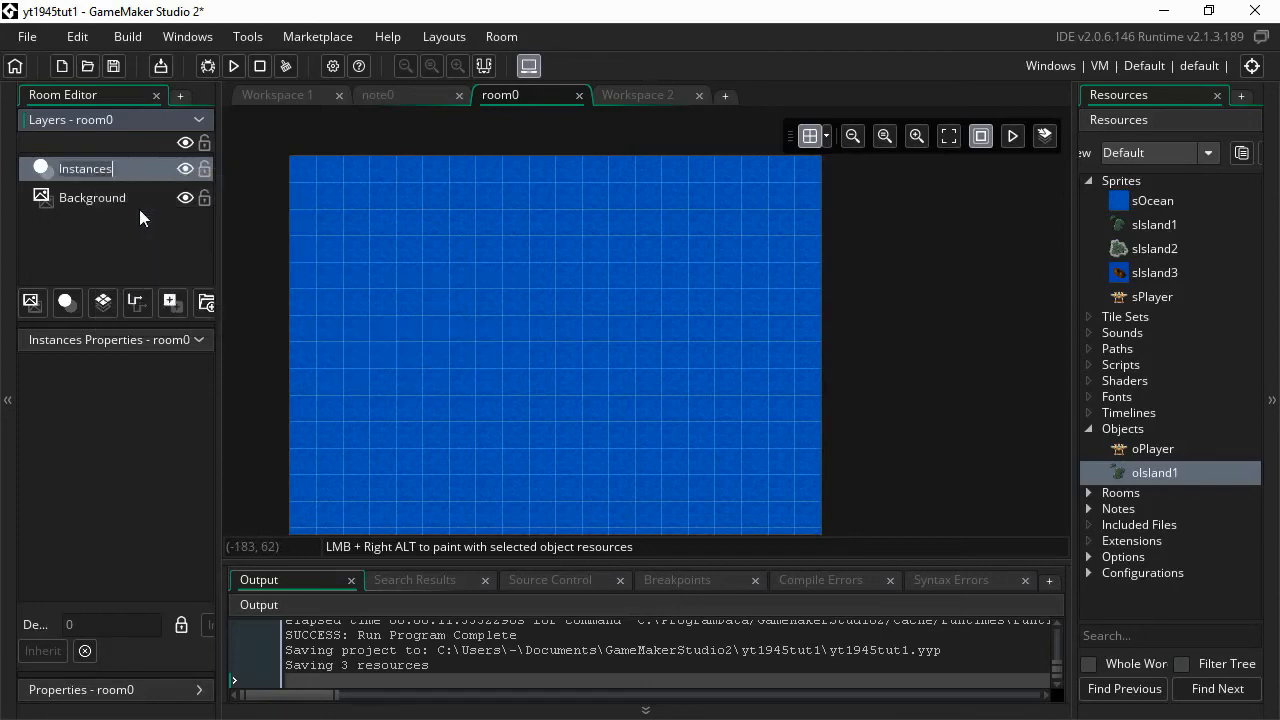
text(layIsland)
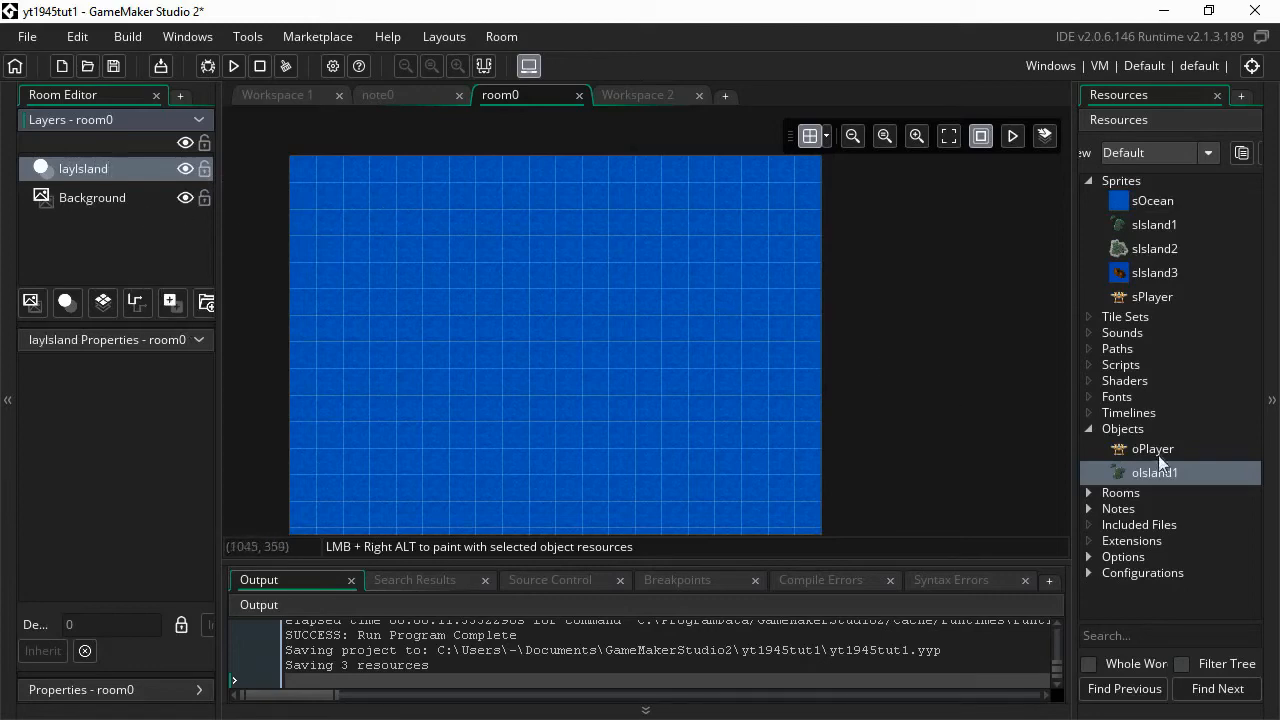
drag(1141, 471, 378, 375)
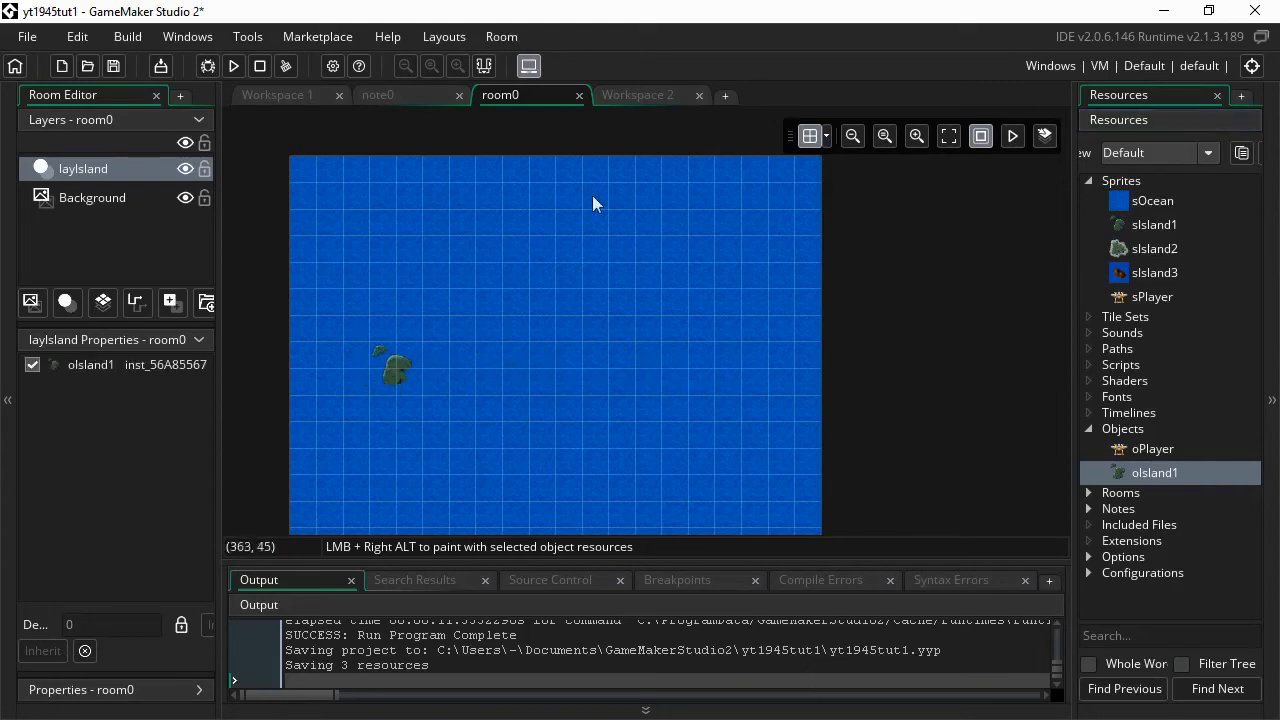
click(640, 96)
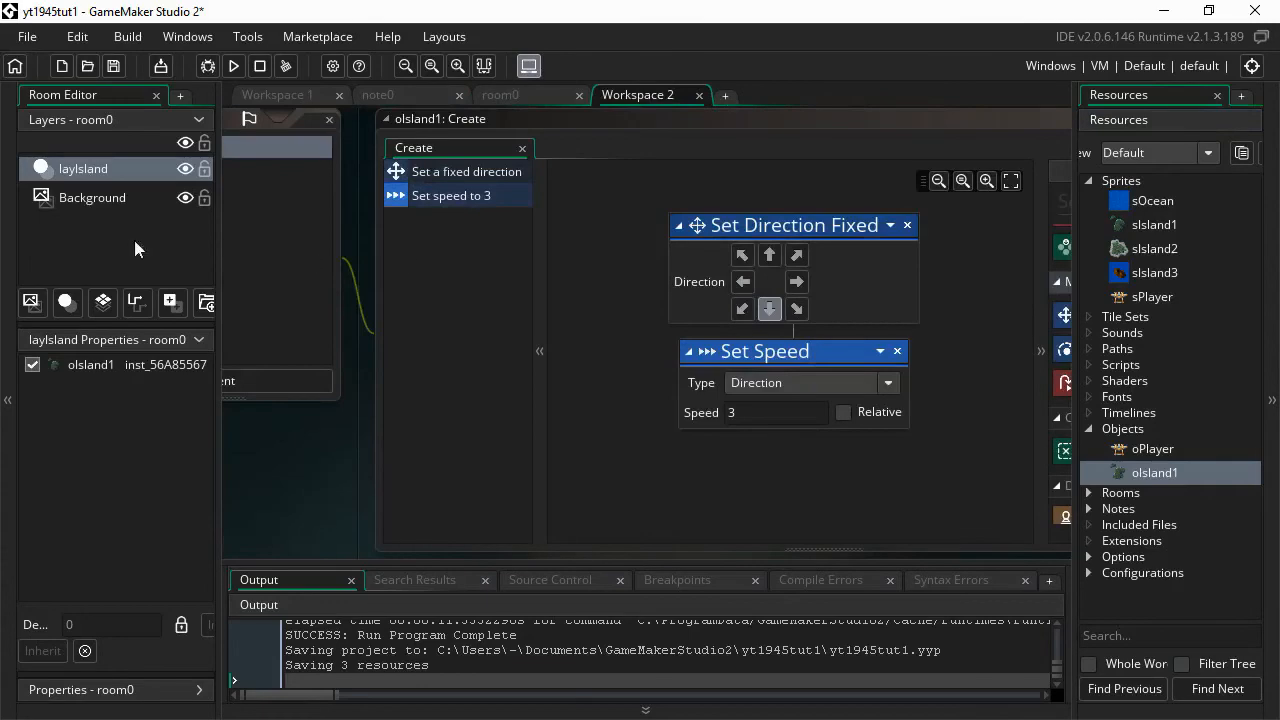
- Collapse the side and output panels and add an End Step event to oIsland1
click(5, 309)
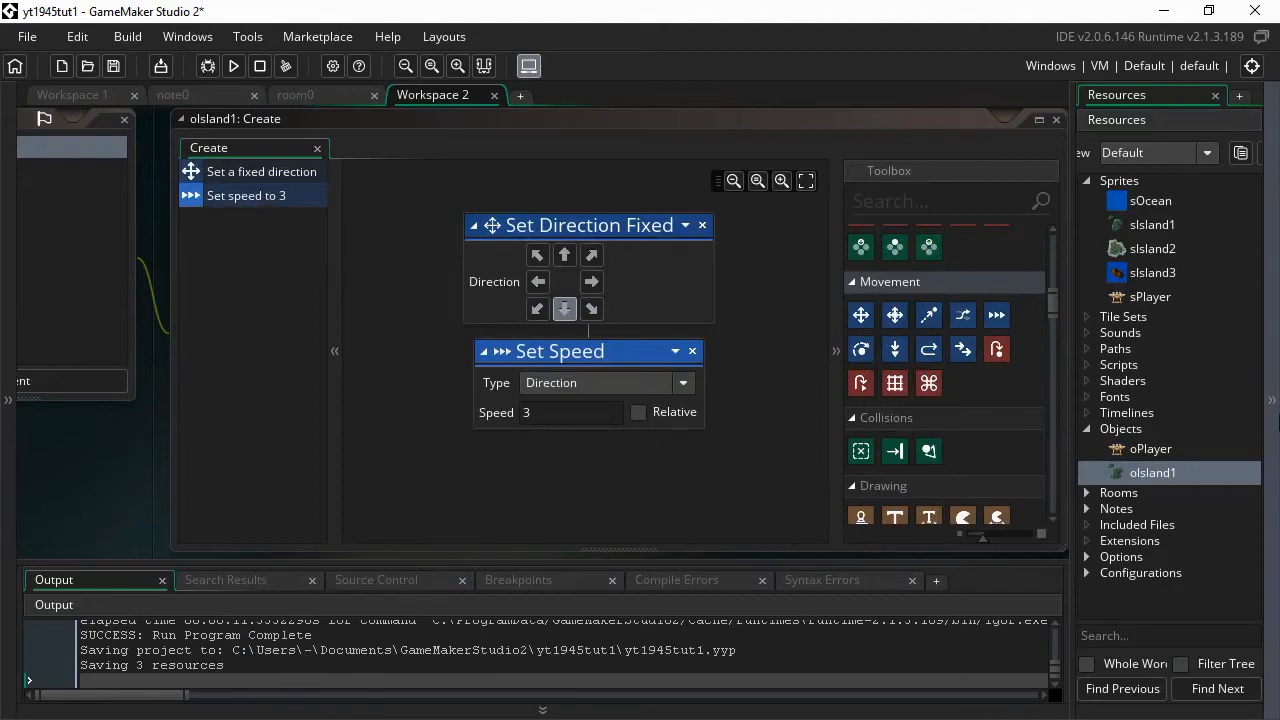
click(1277, 423)
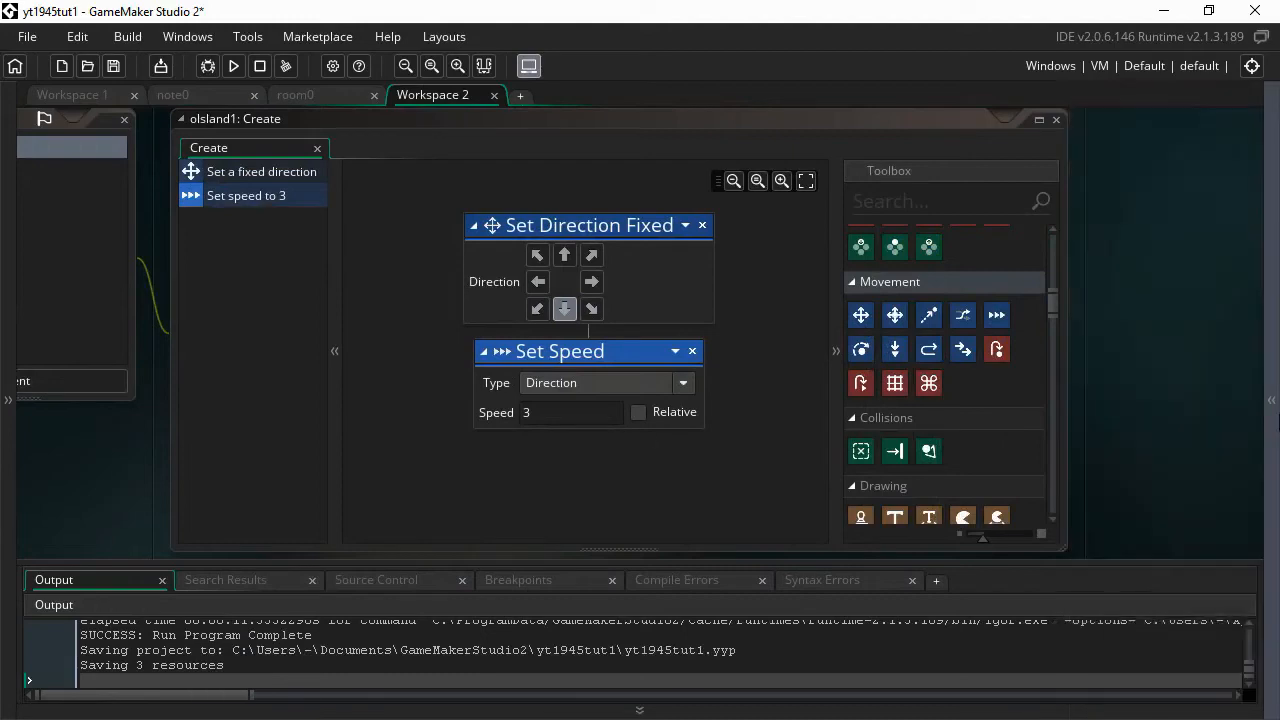
click(486, 67)
middle_drag(123, 462, 333, 520)
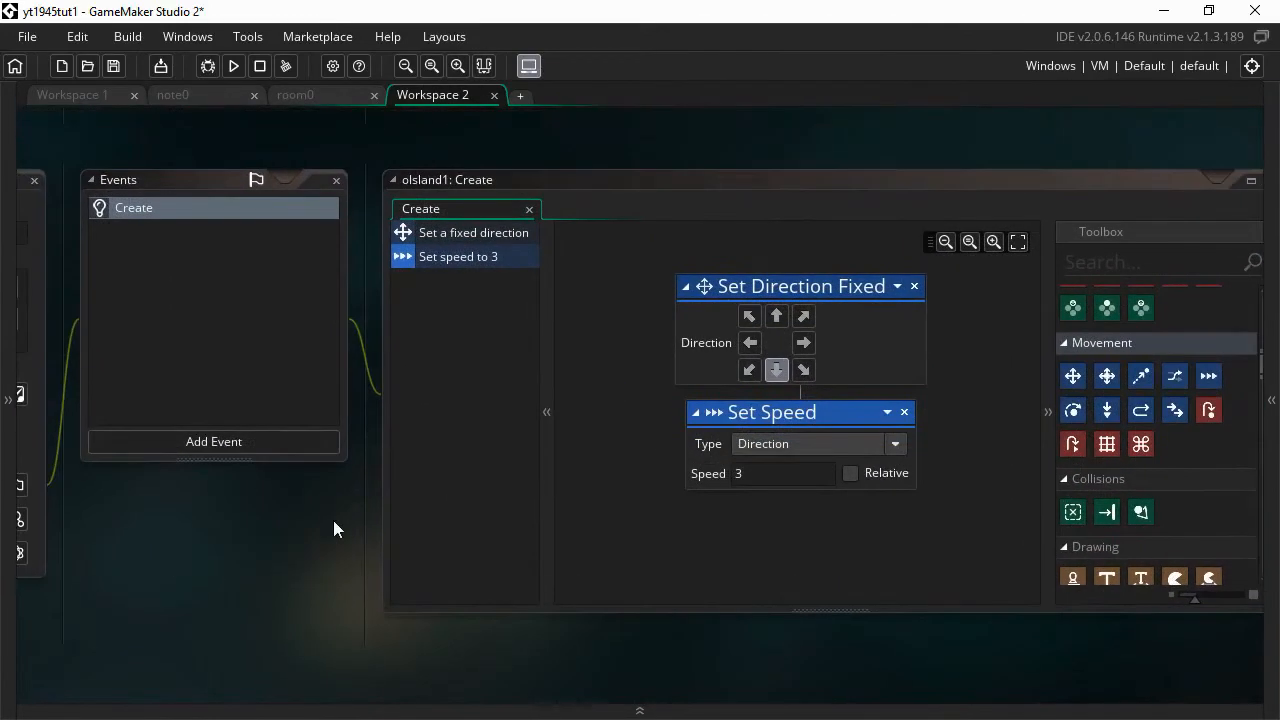
click(227, 439)
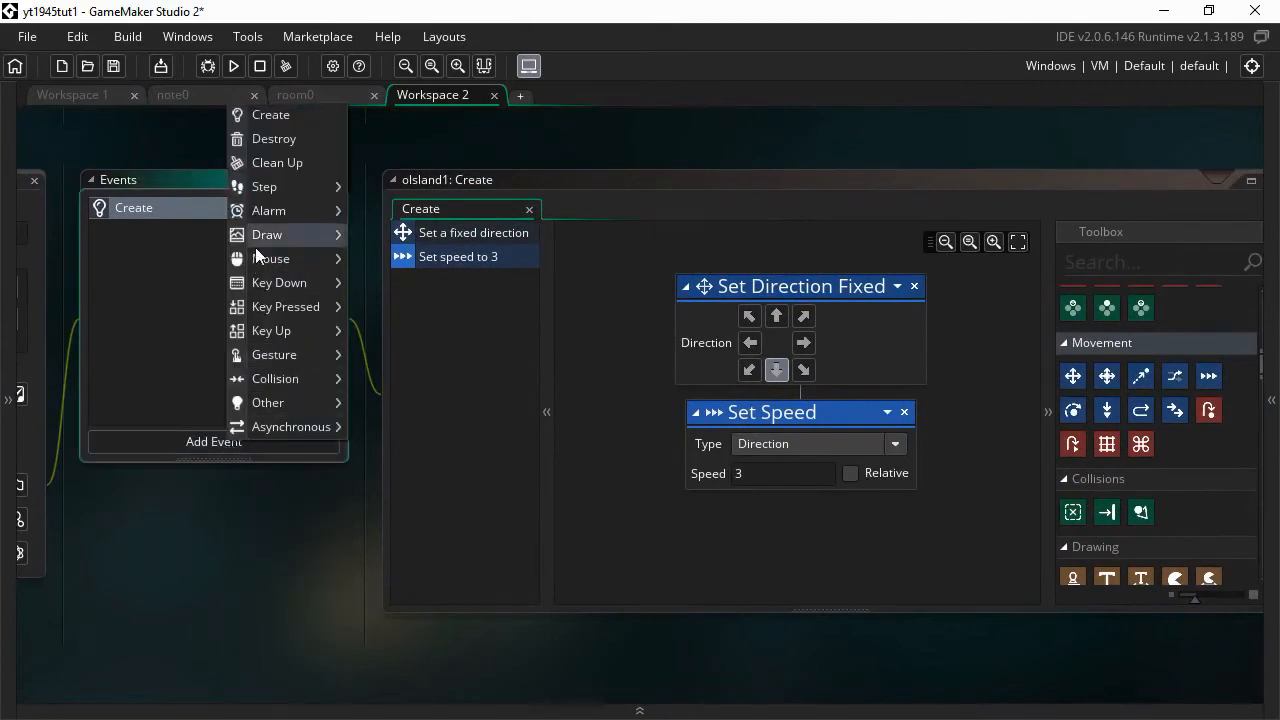
mouse_move(268, 198)
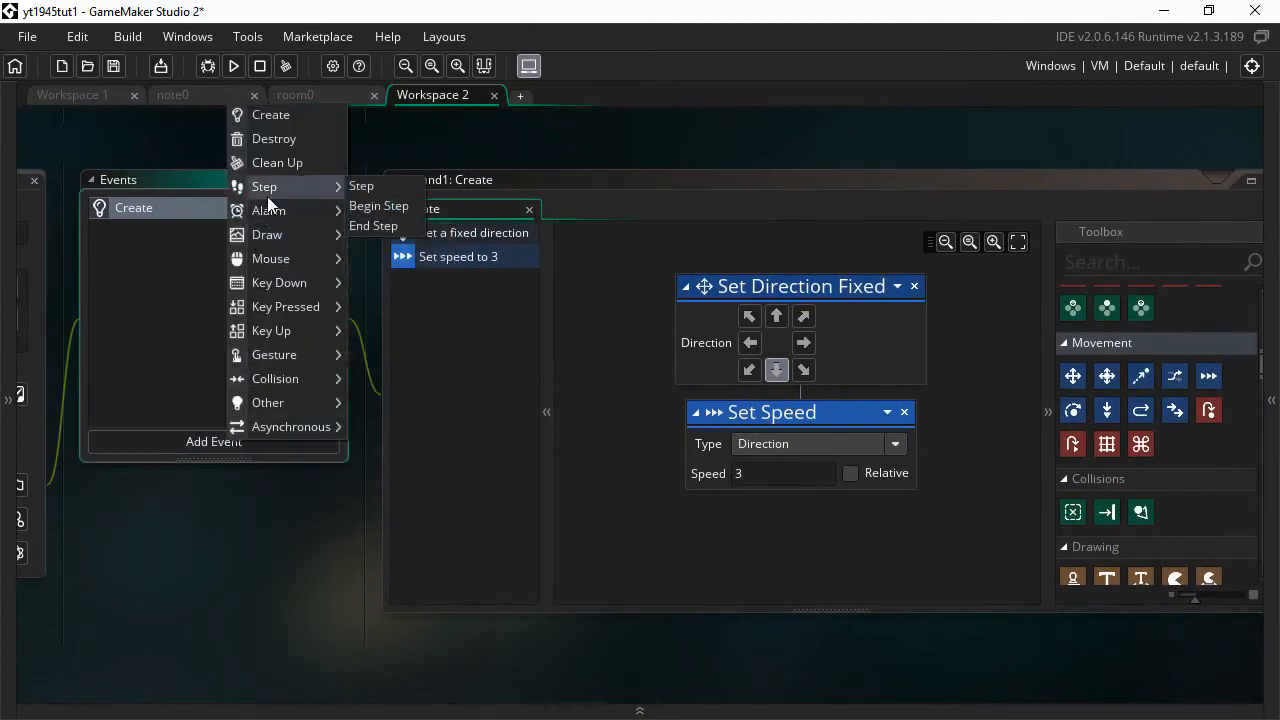
click(370, 226)
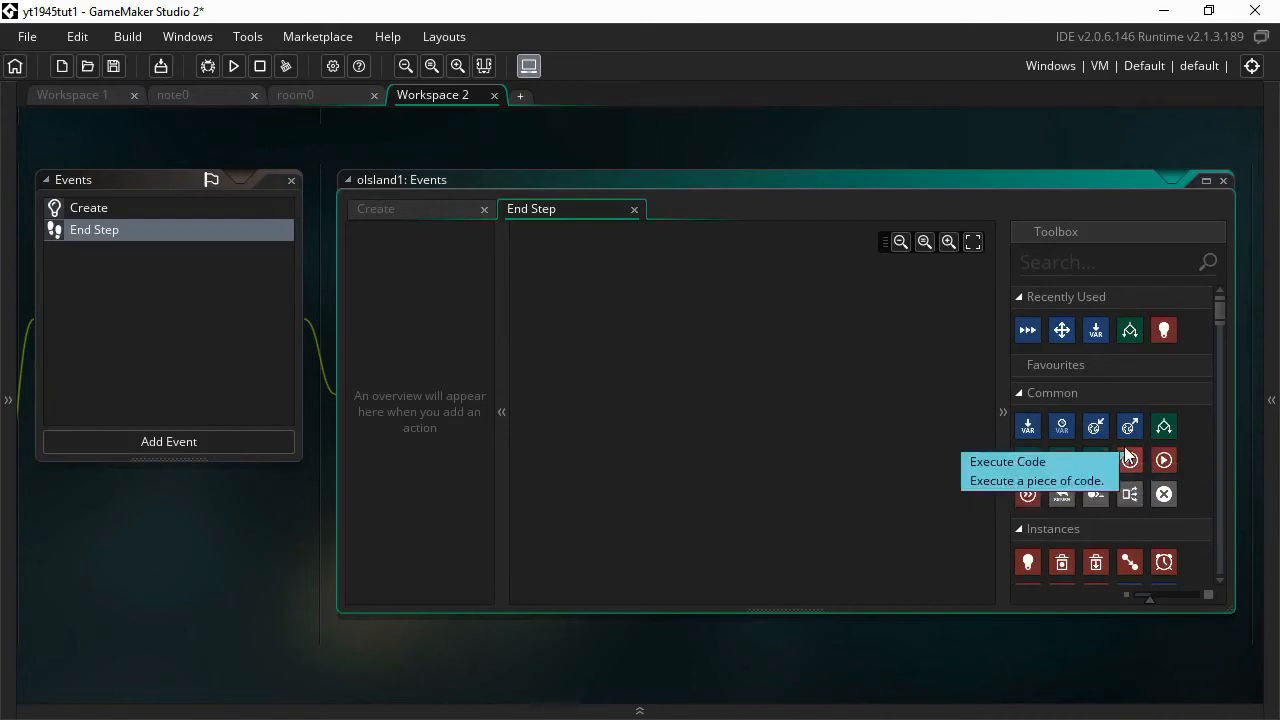
- Add an If Variable action checking whether y is greater than room_height
scroll(1124, 446, down, 2)
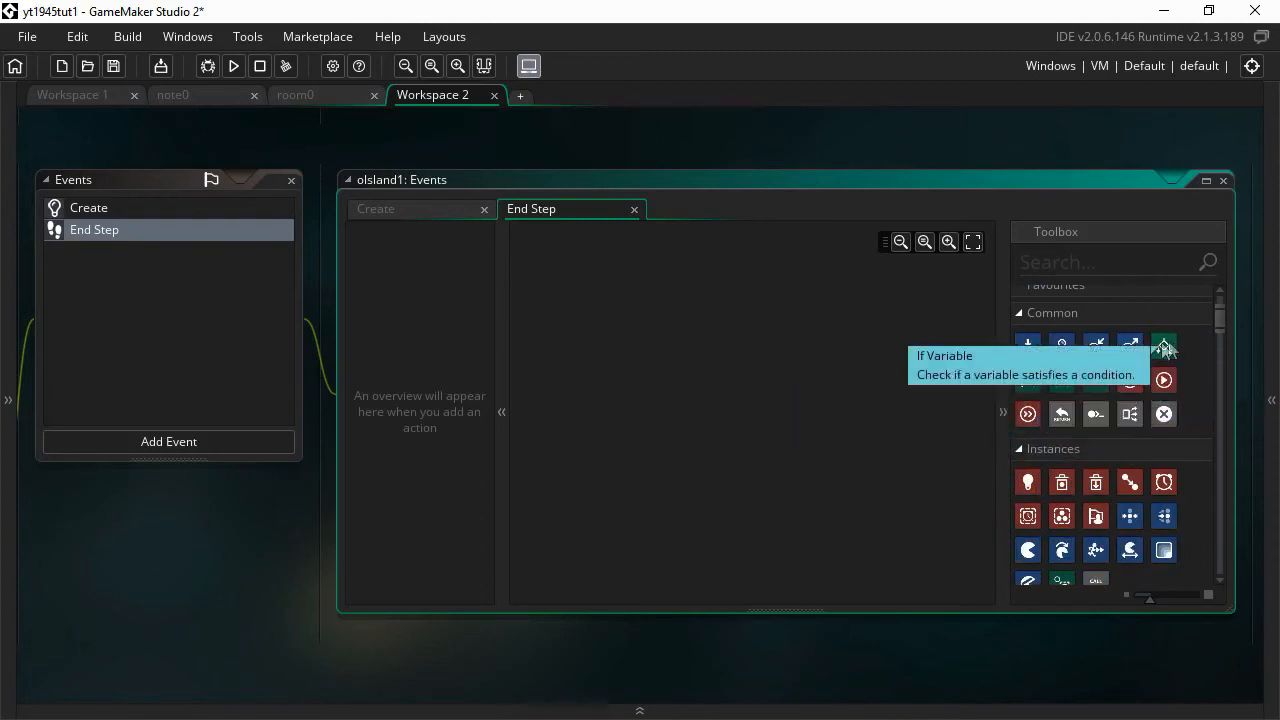
drag(1163, 346, 557, 310)
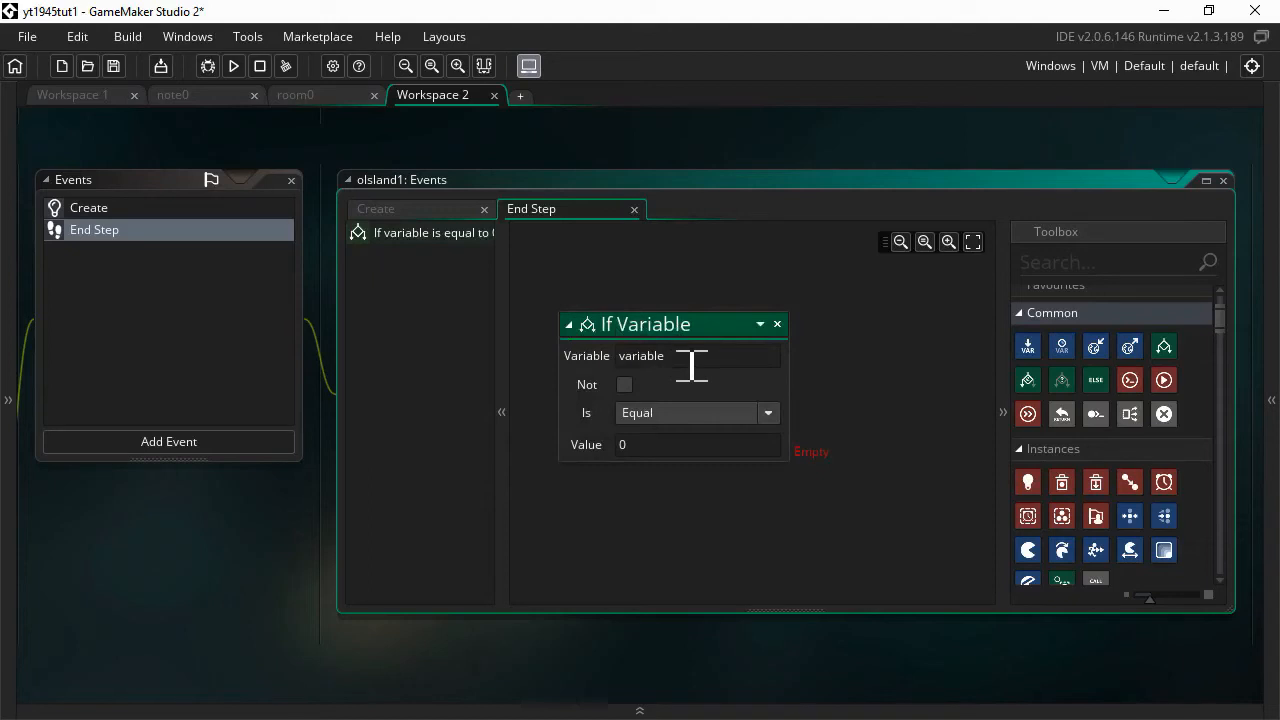
drag(691, 366, 587, 360)
text(y)
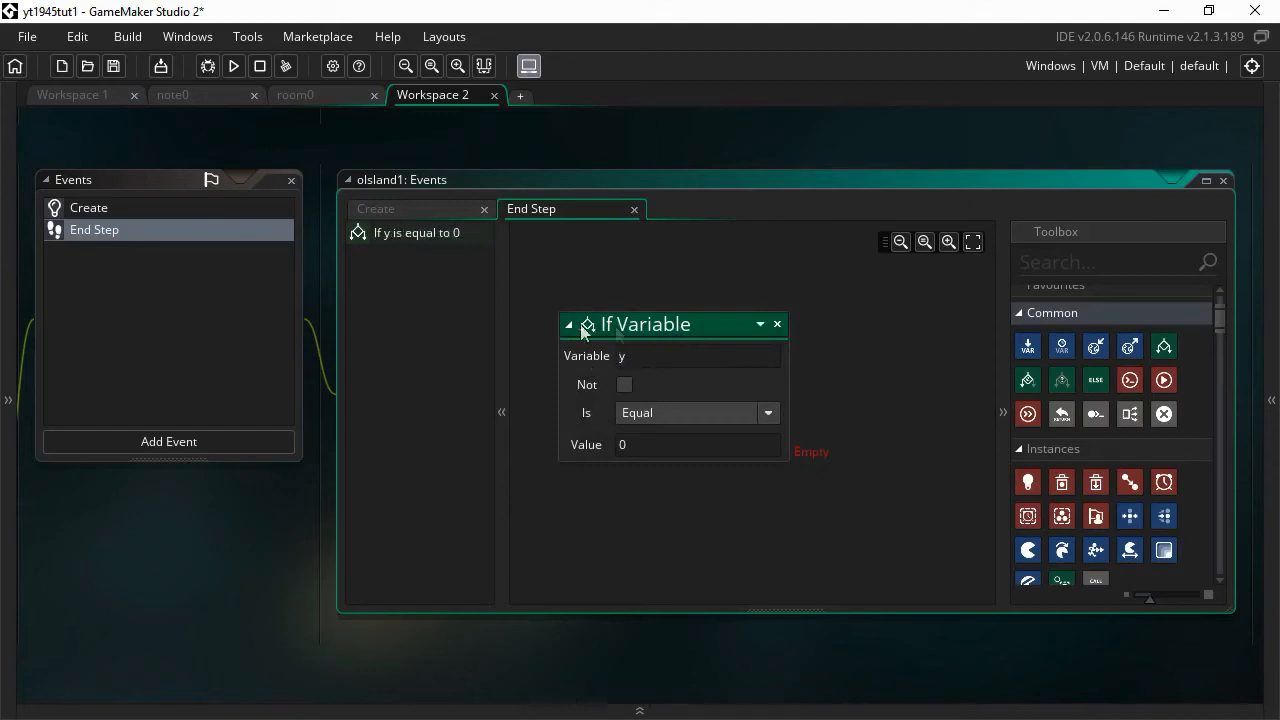
click(670, 415)
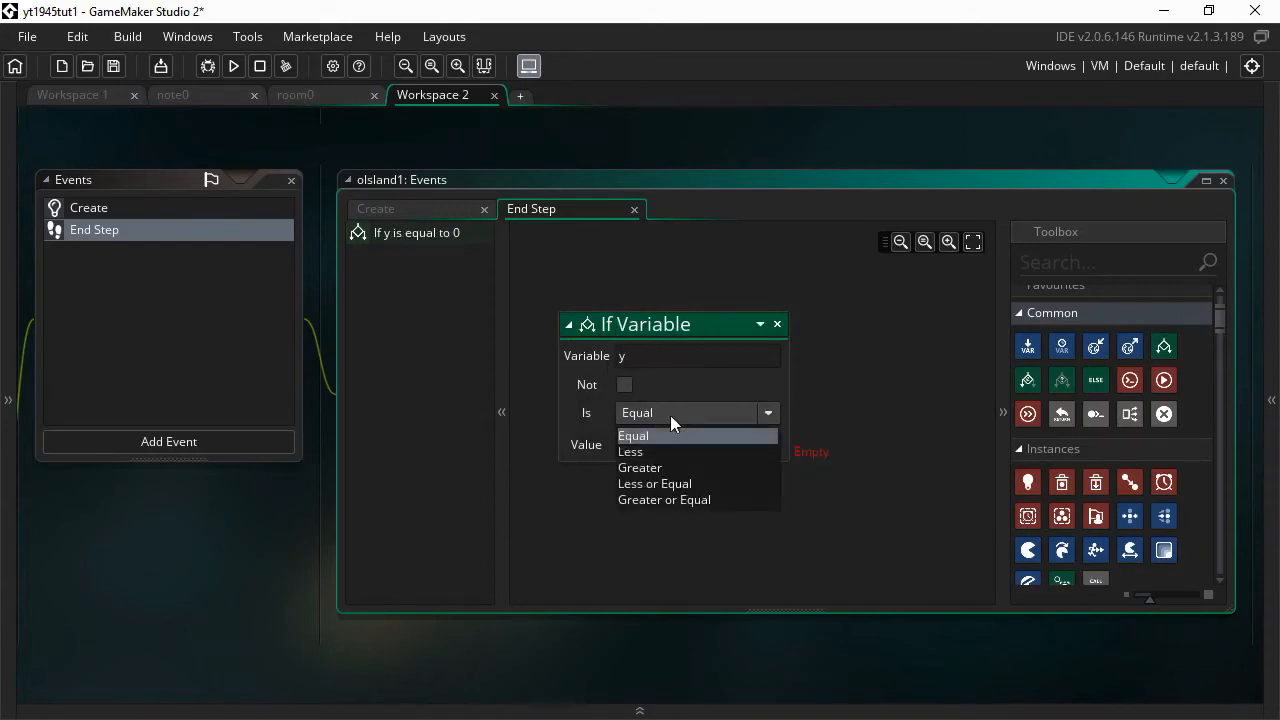
click(655, 468)
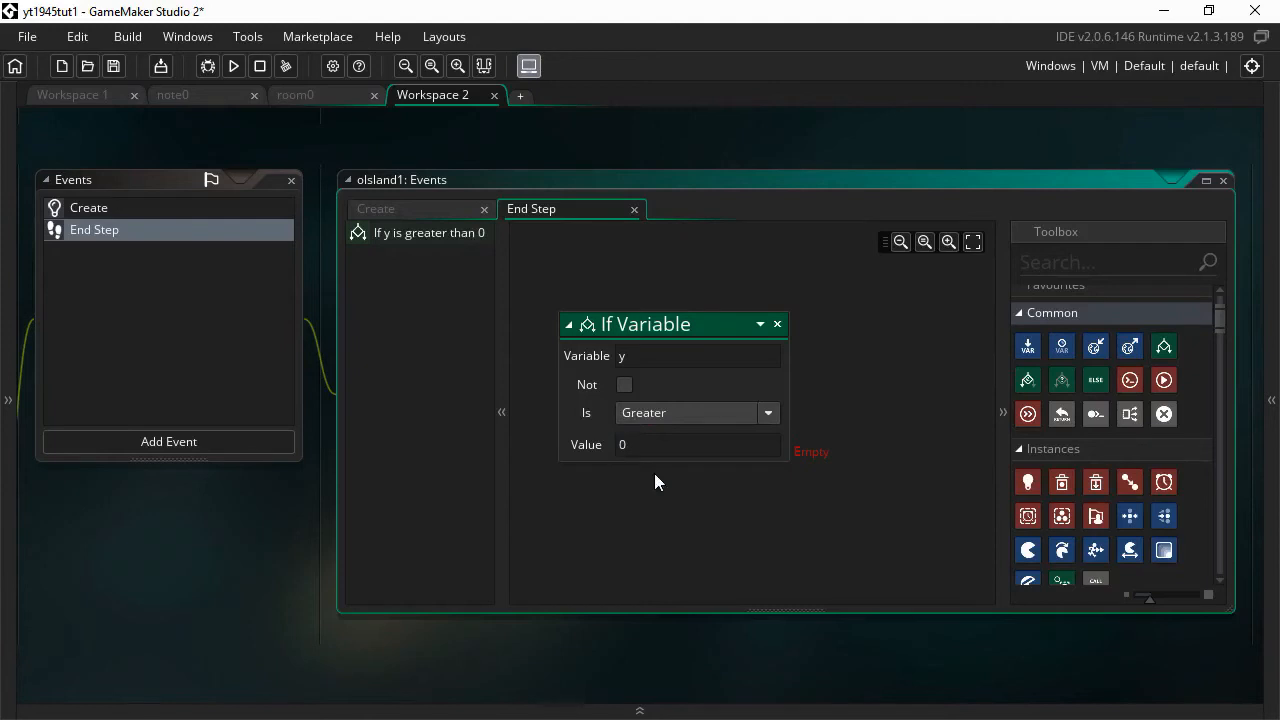
click(651, 452)
text(room_h)
click(763, 160)
click(104, 207)
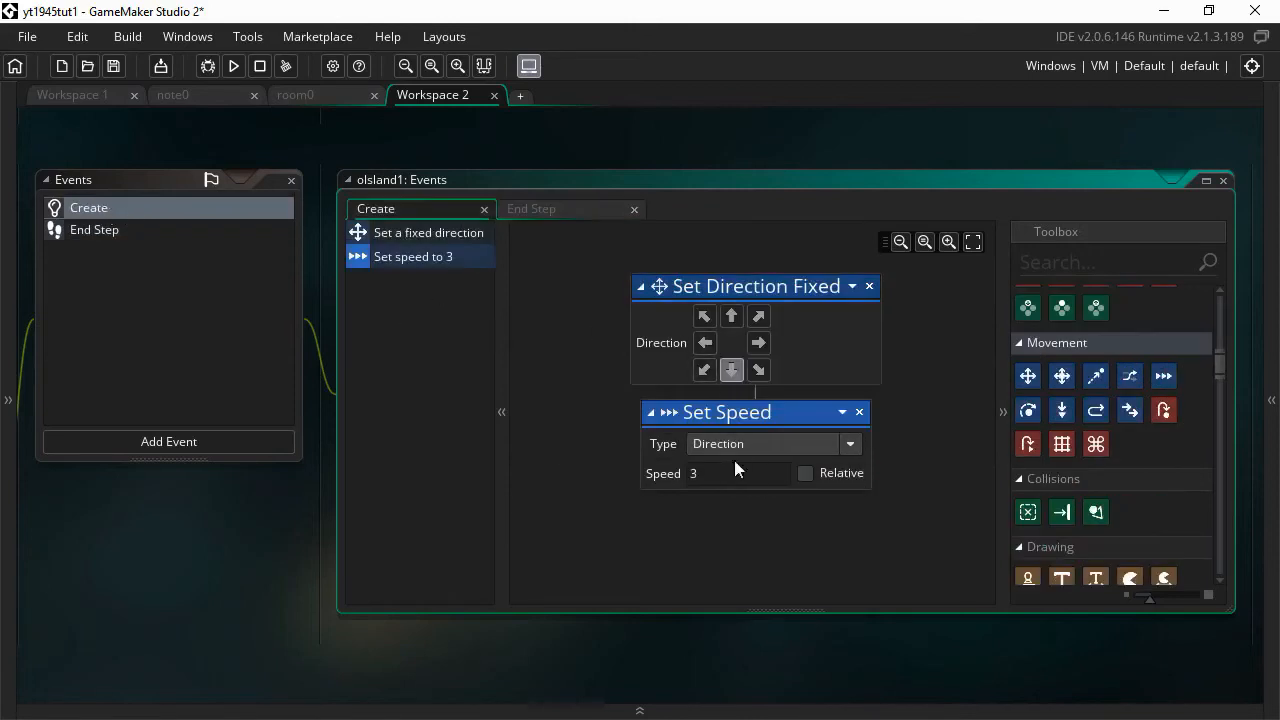
click(104, 230)
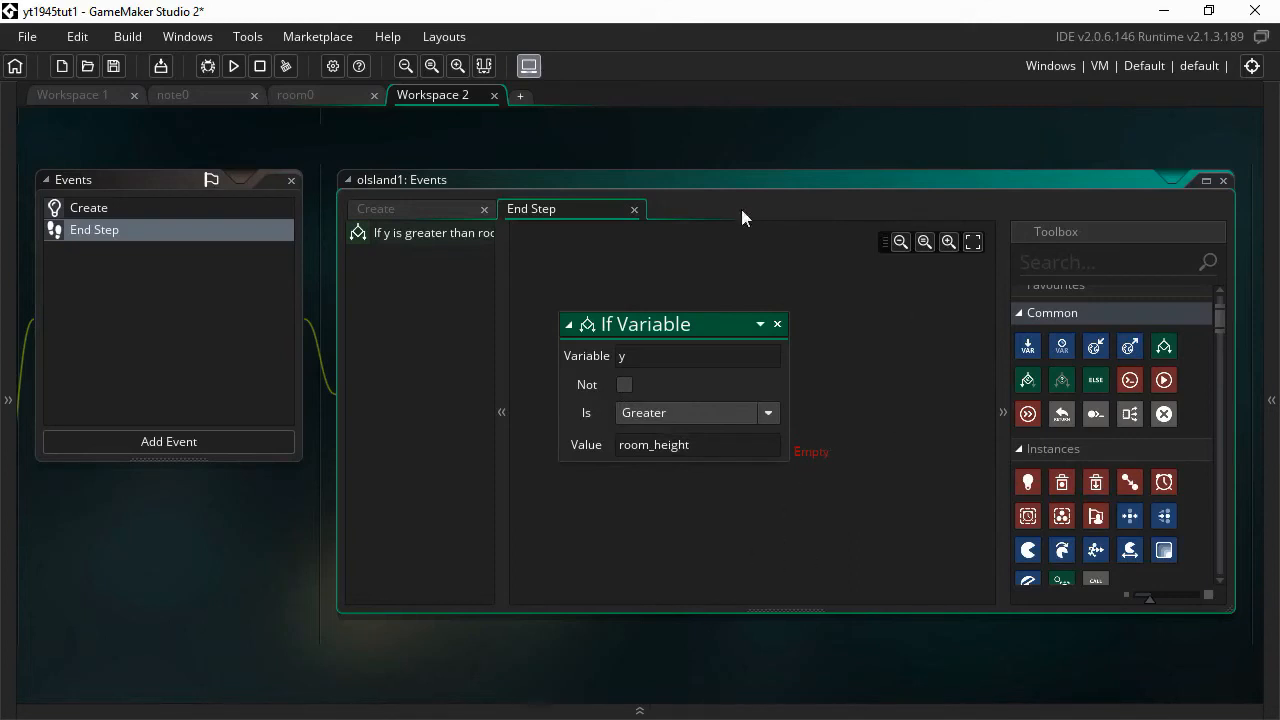
scroll(1183, 493, down, 5)
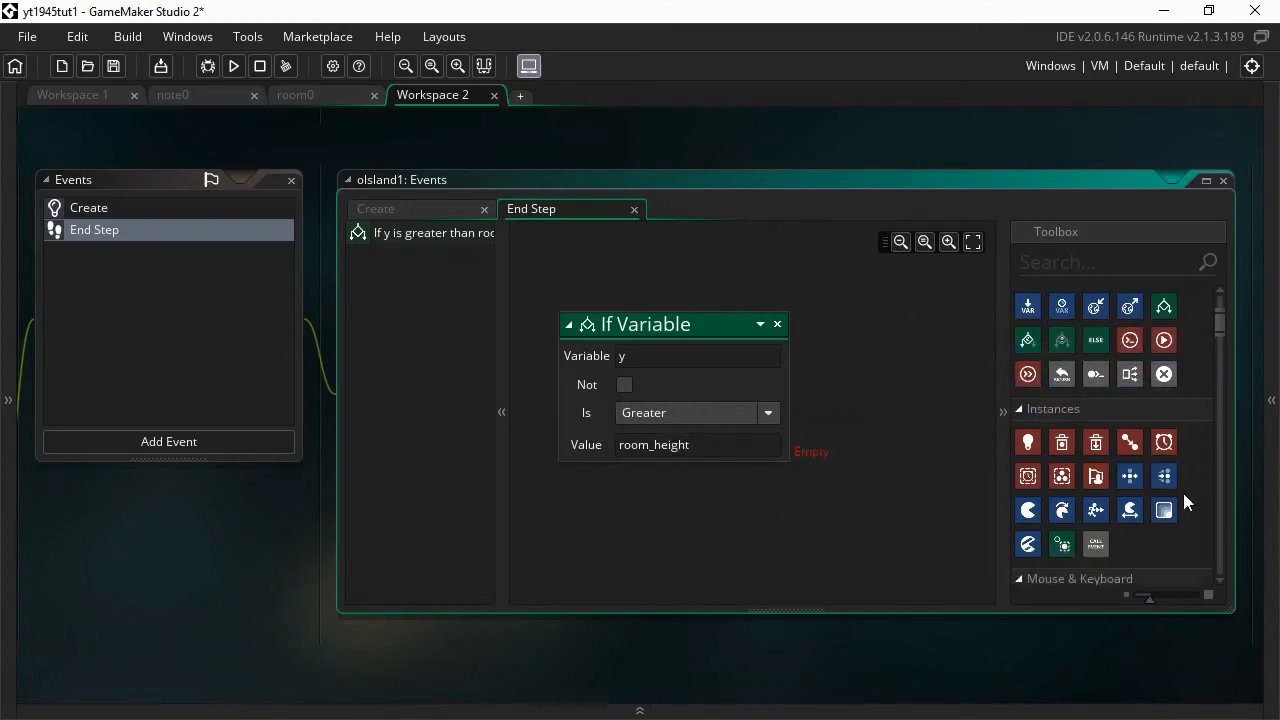
scroll(1183, 493, down, 1)
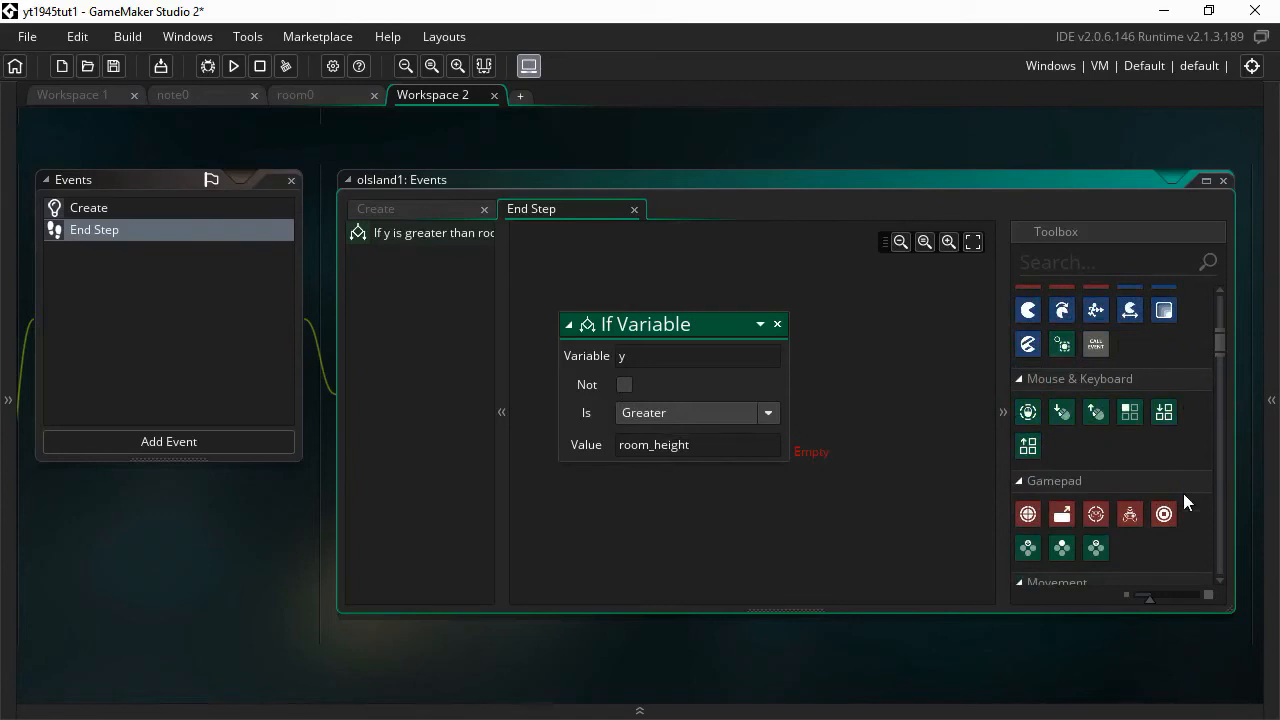
scroll(1183, 493, down, 5)
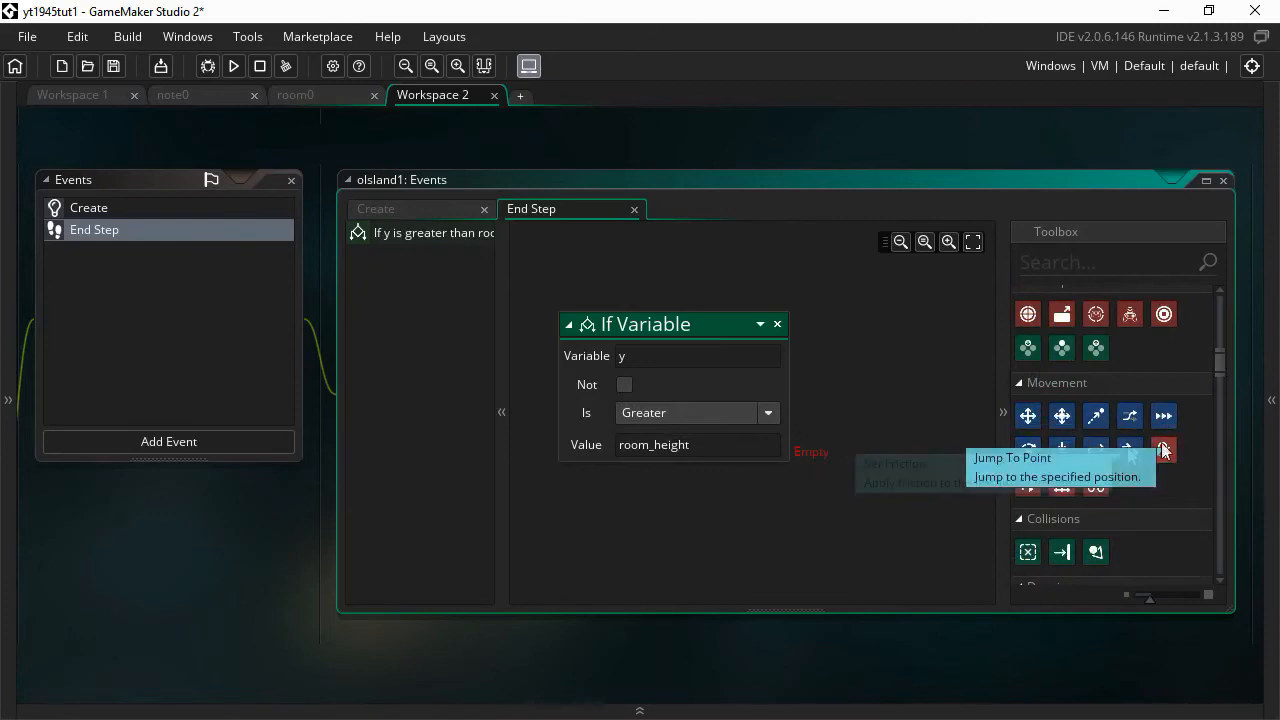
- Attach a Jump To Point action, X and Y empty, beneath oIsland1's End Step If Variable check
drag(1162, 450, 792, 425)
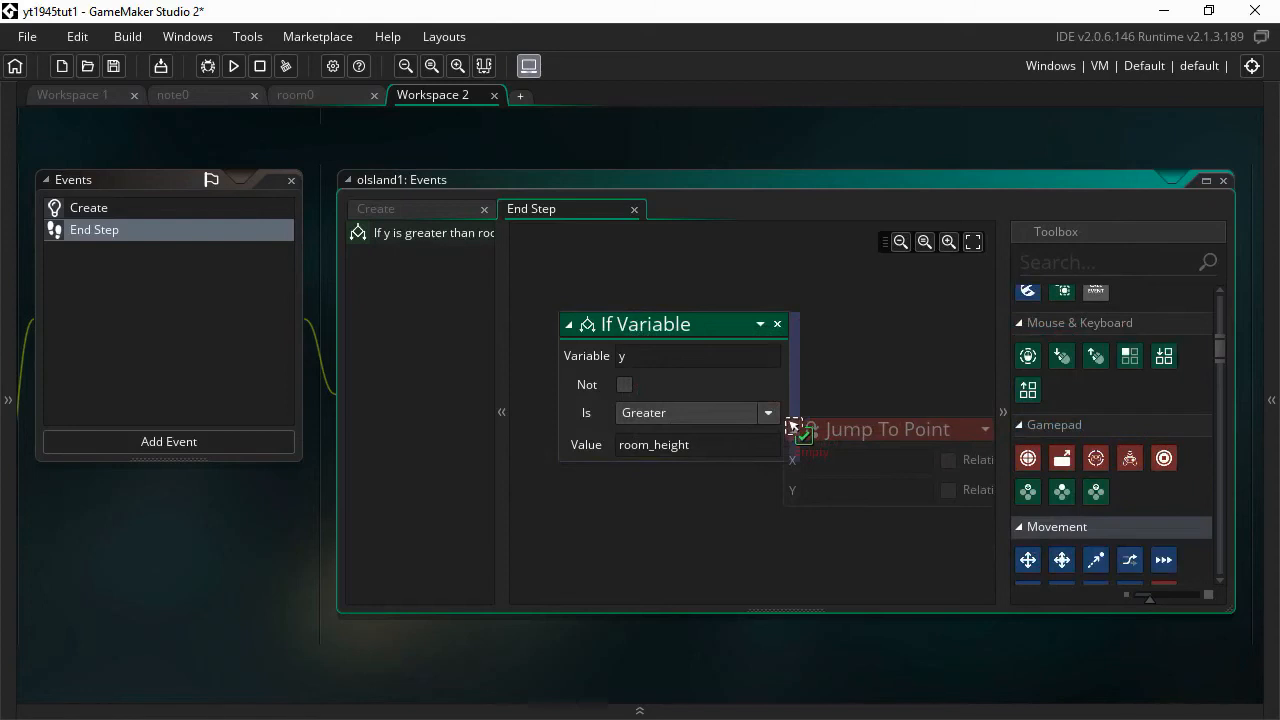
drag(792, 425, 736, 444)
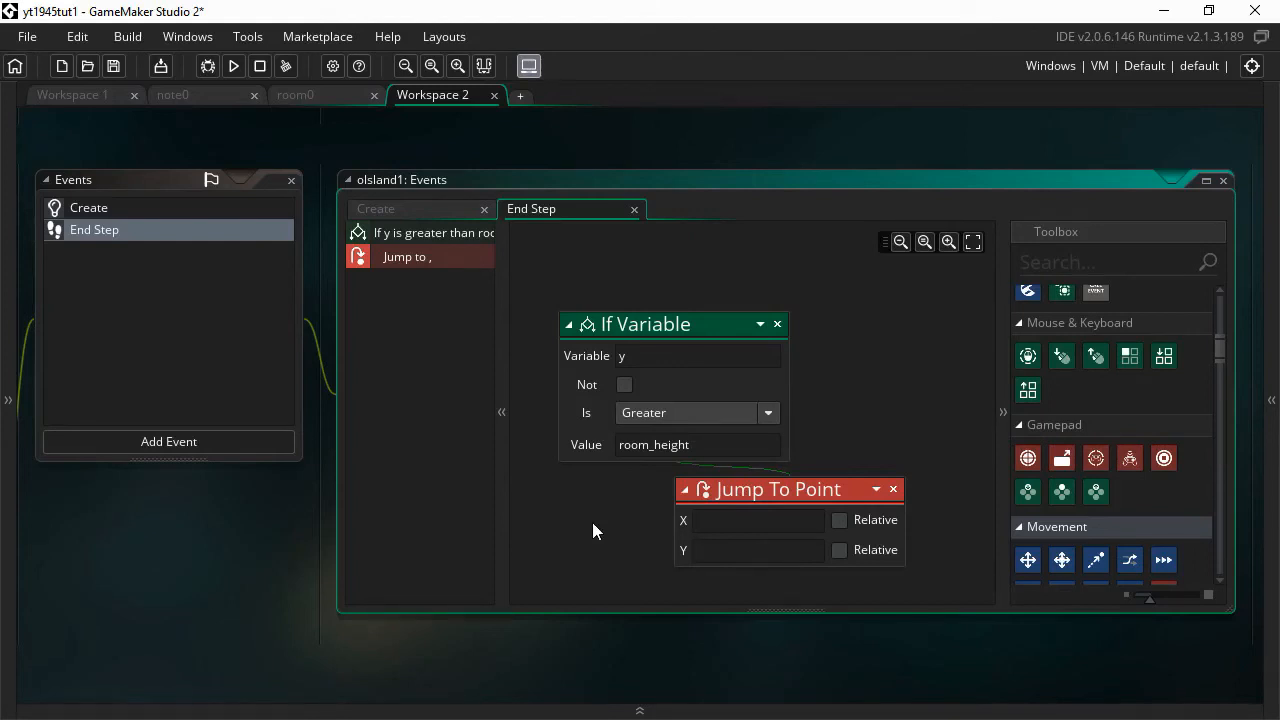
- Set the Jump To Point X to random_range(32, room_width-32)
text(random_)
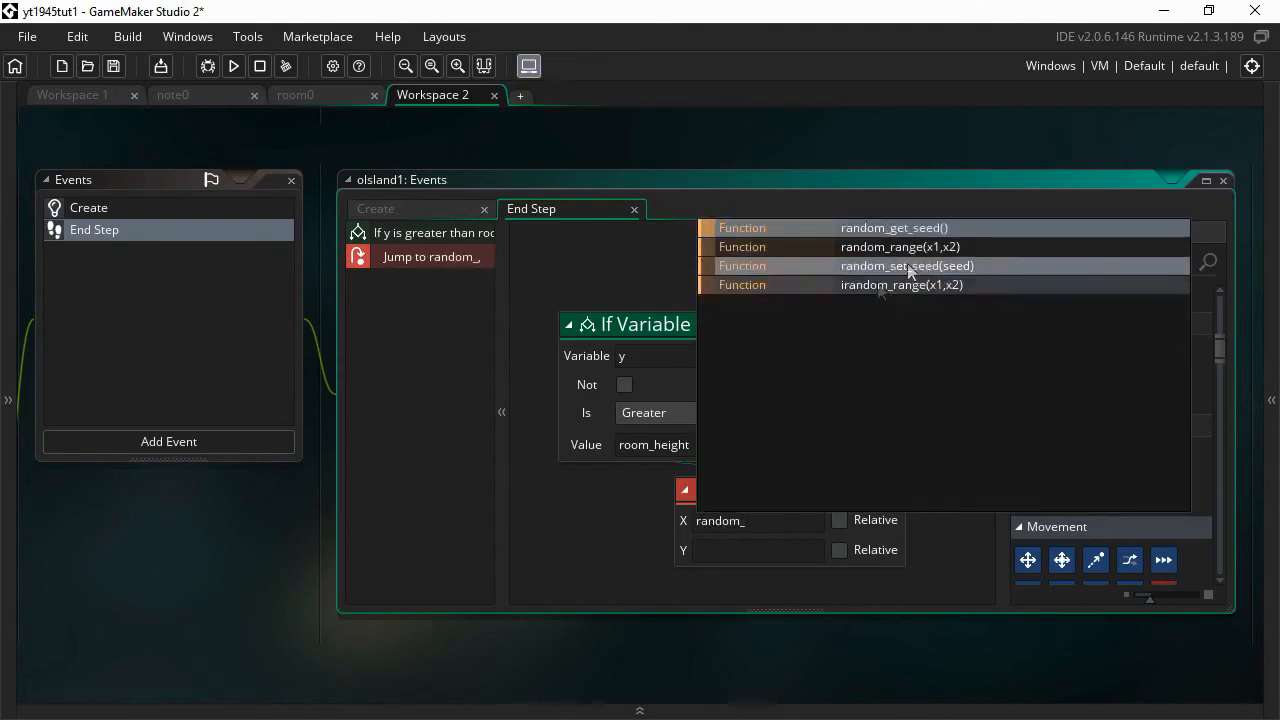
click(901, 250)
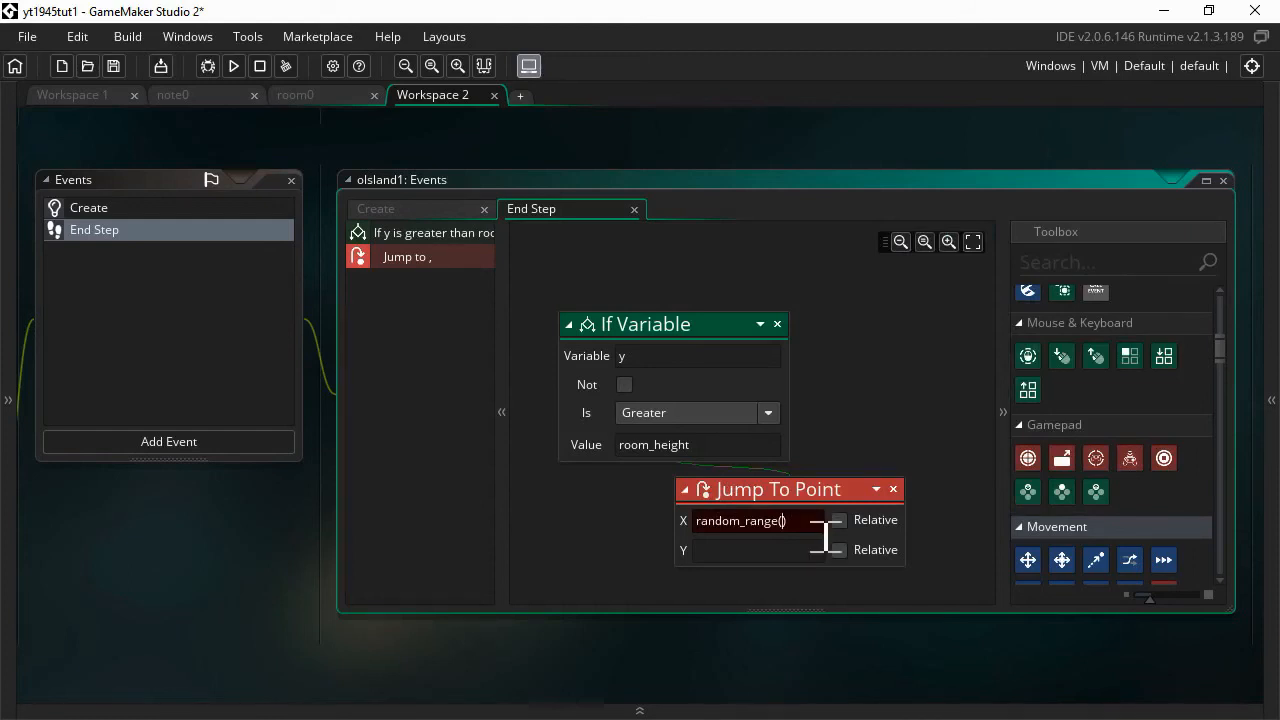
text(32,)
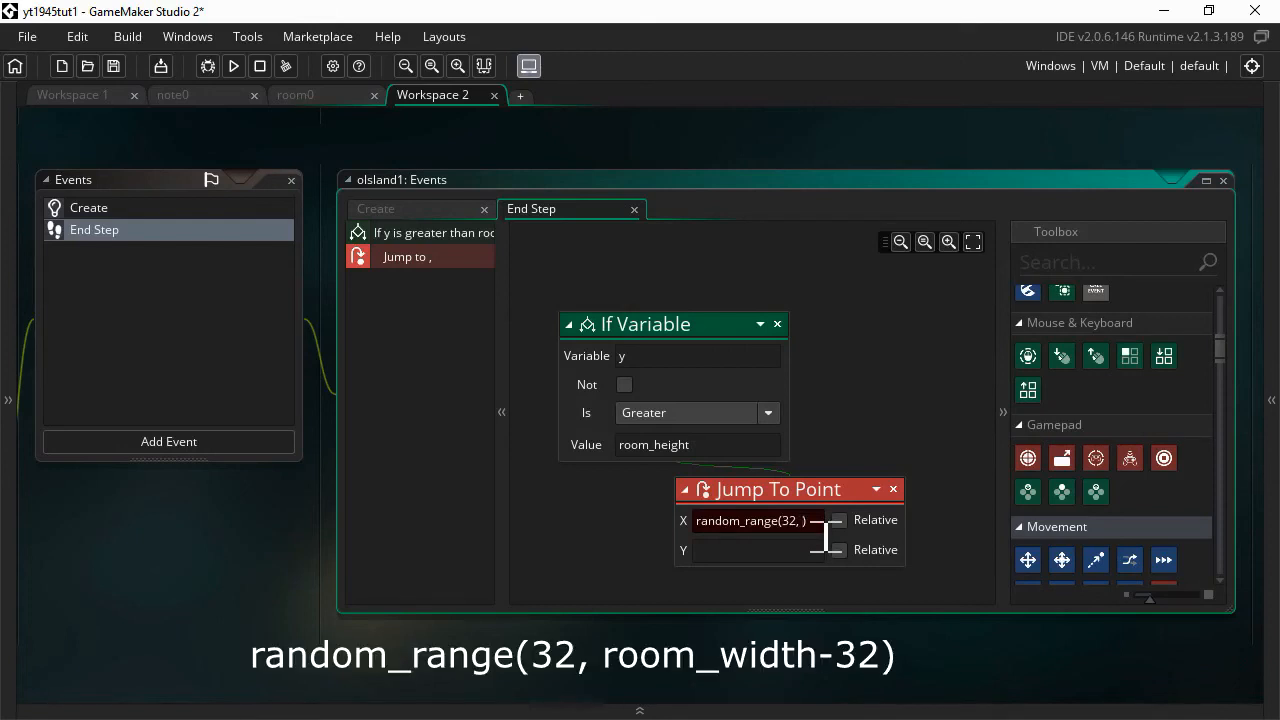
text(room)
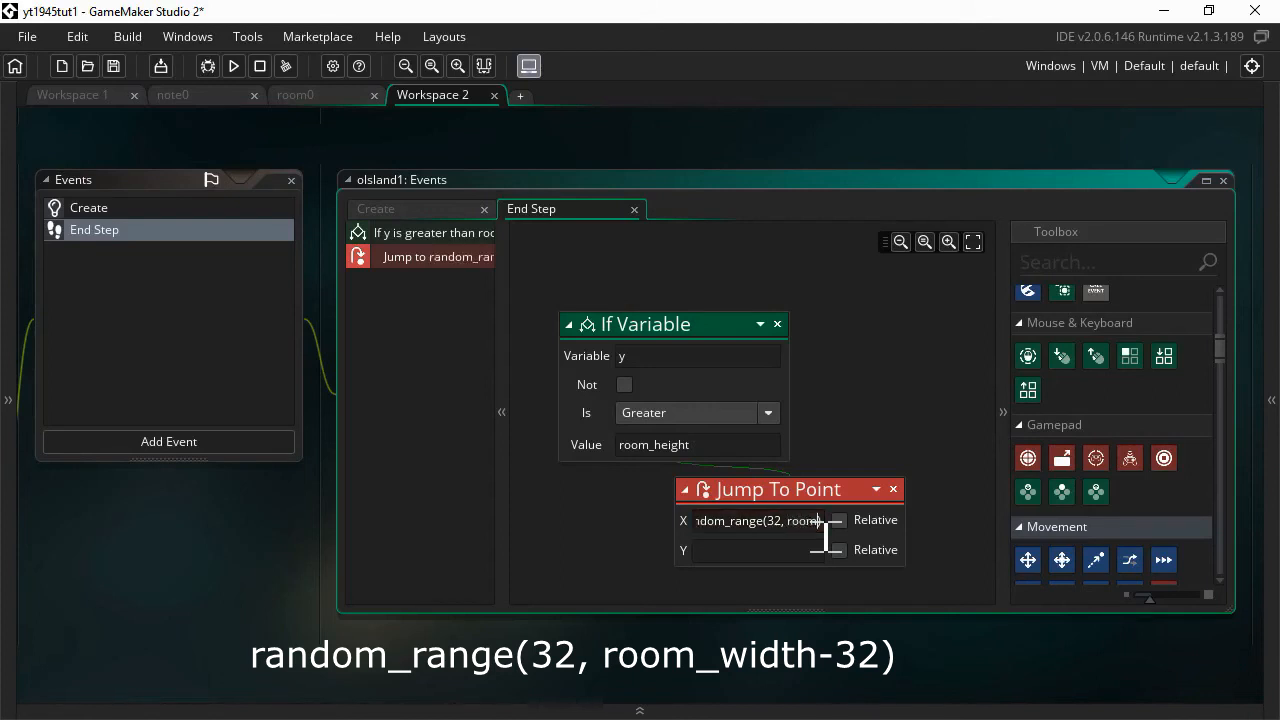
text(_w)
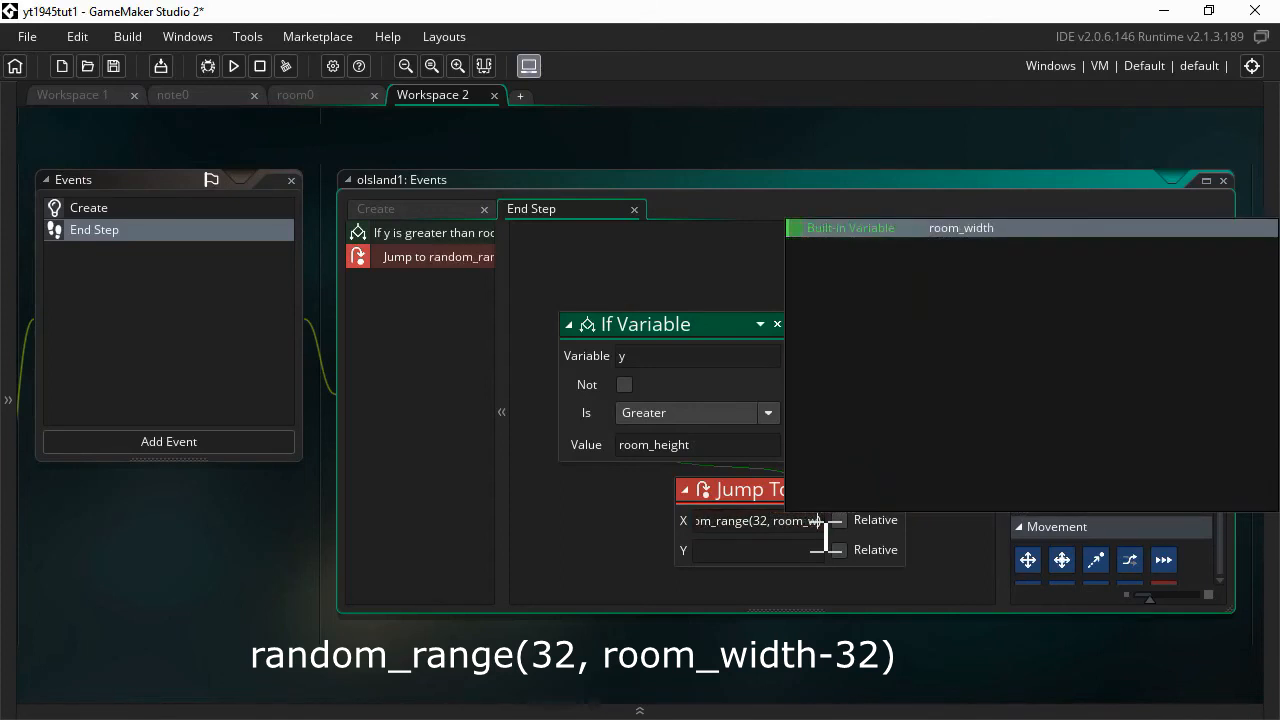
key(Return)
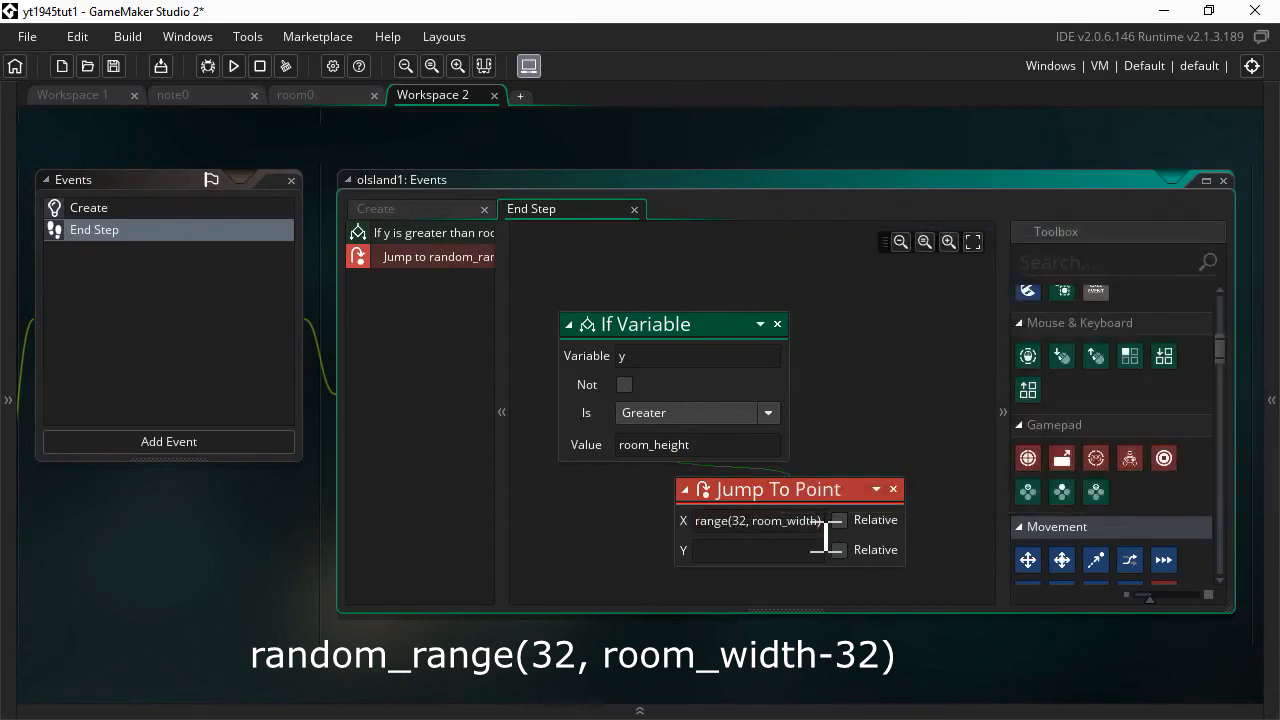
text(-32))
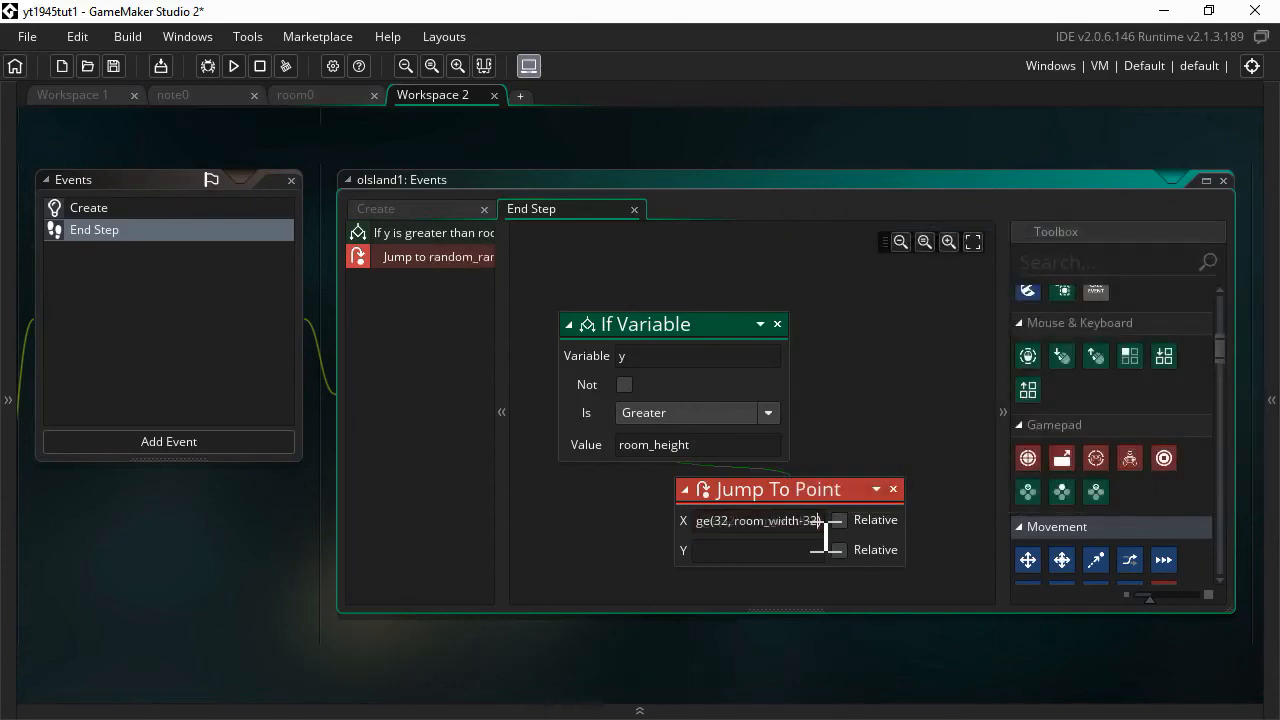
- Set the Jump To Point Y to -64 and show the project Resources panel
click(747, 560)
click(733, 559)
text(-64)
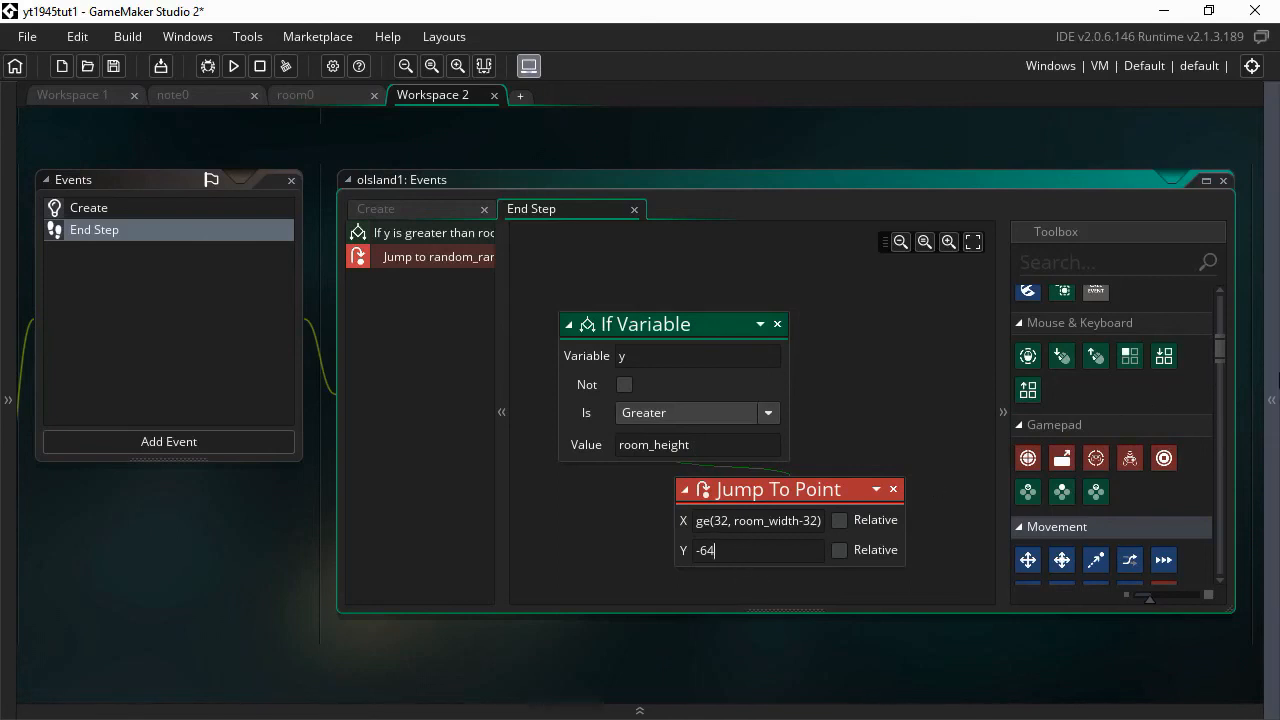
click(1274, 397)
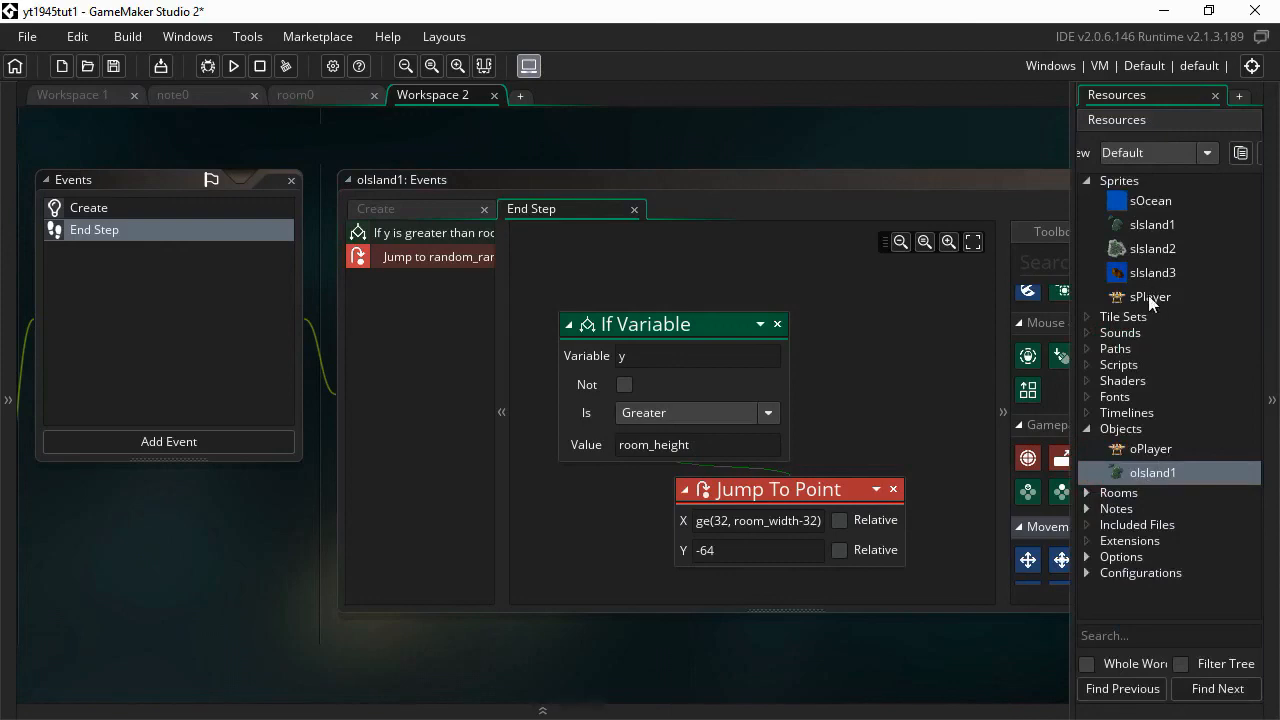
- Set the sIsland1 sprite origin to Middle Centre and close the sprite editor
double_click(1152, 225)
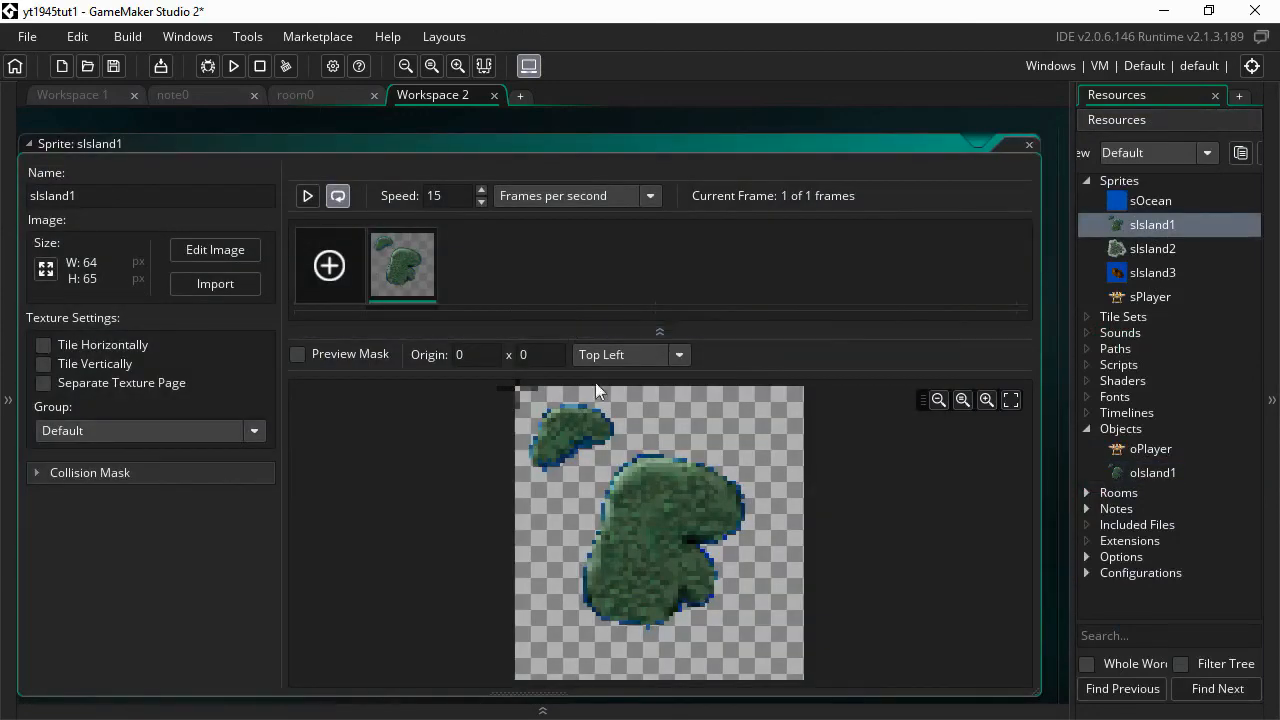
click(630, 356)
click(633, 462)
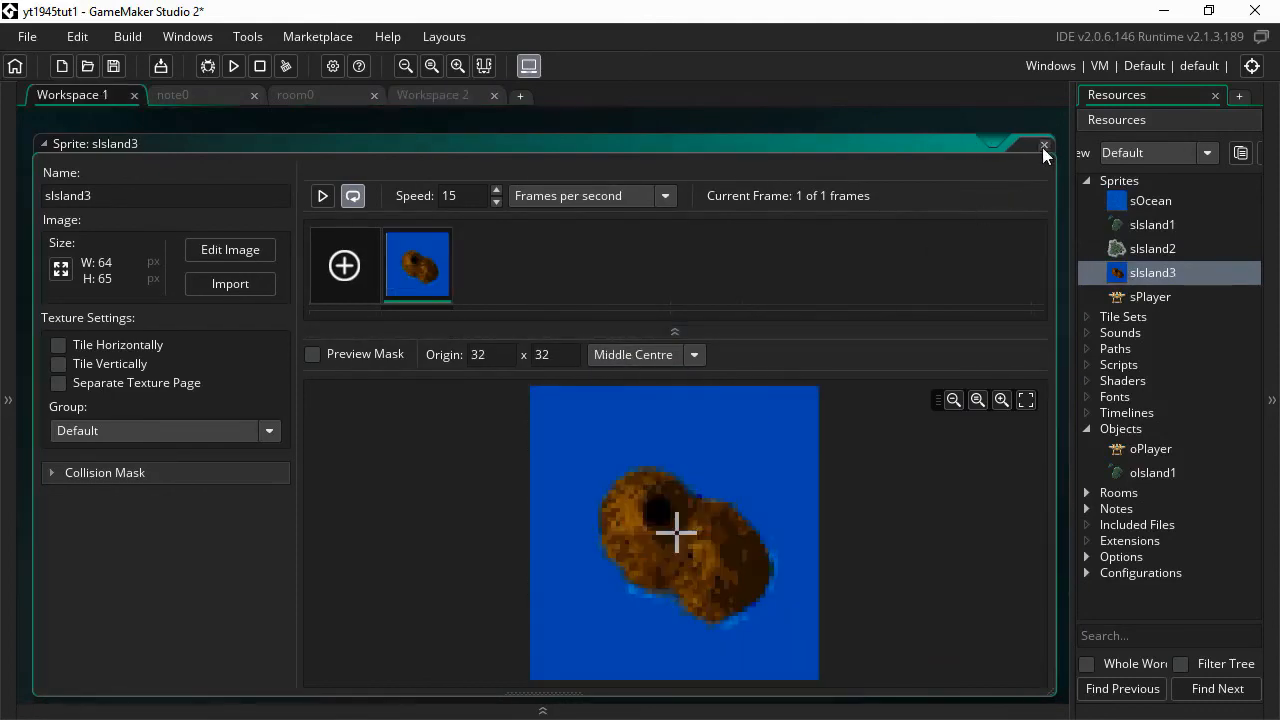
click(1044, 146)
- Set the sPlayer sprite origin to Middle Centre (32, 32) and close its editor
double_click(1131, 294)
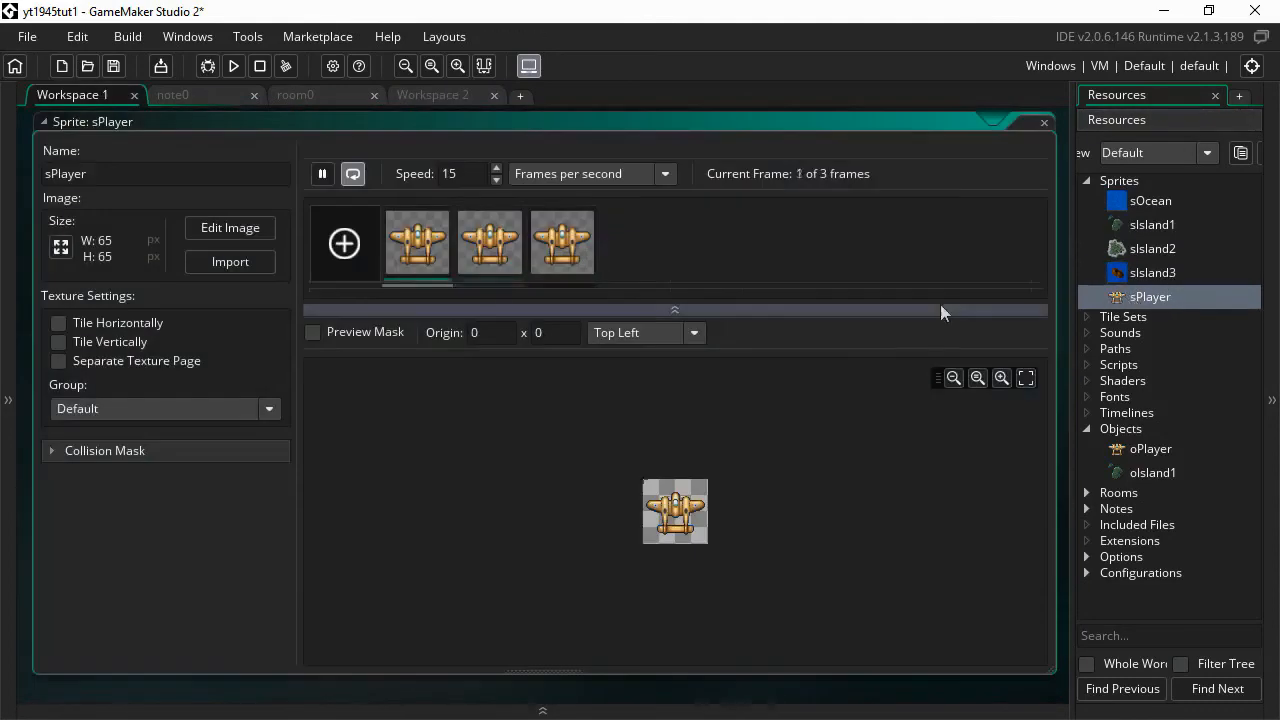
click(630, 336)
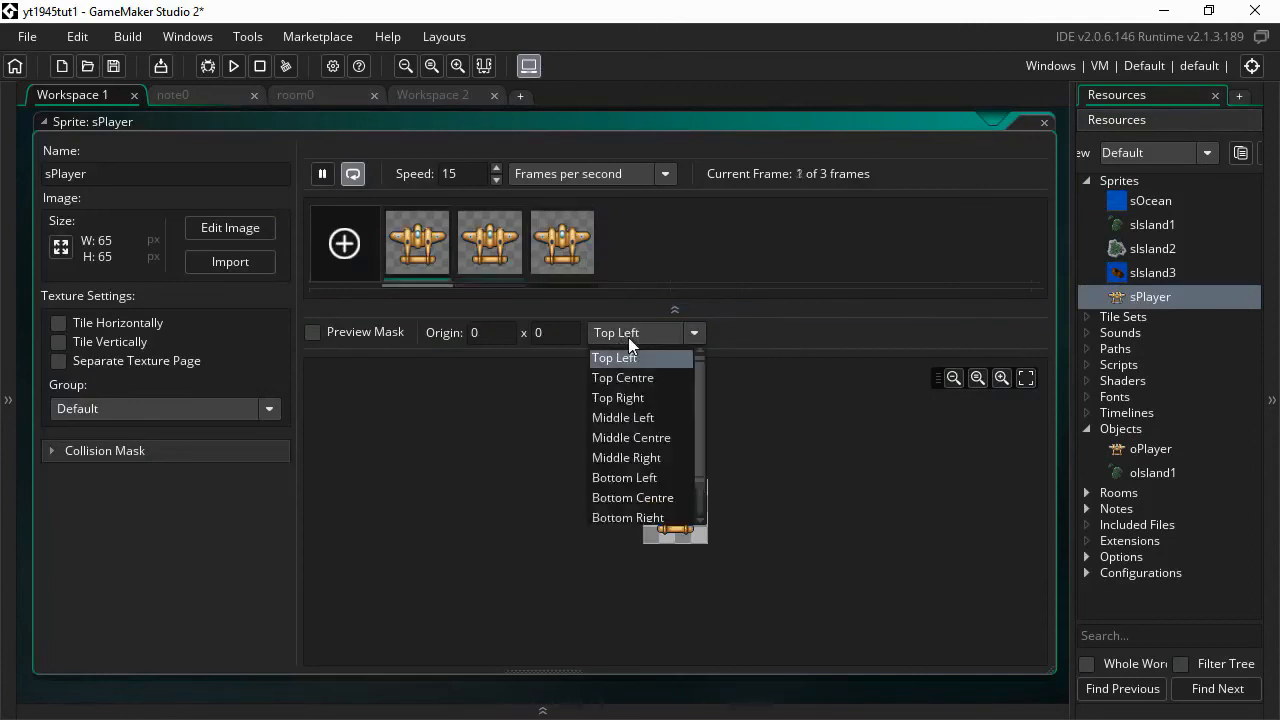
click(632, 438)
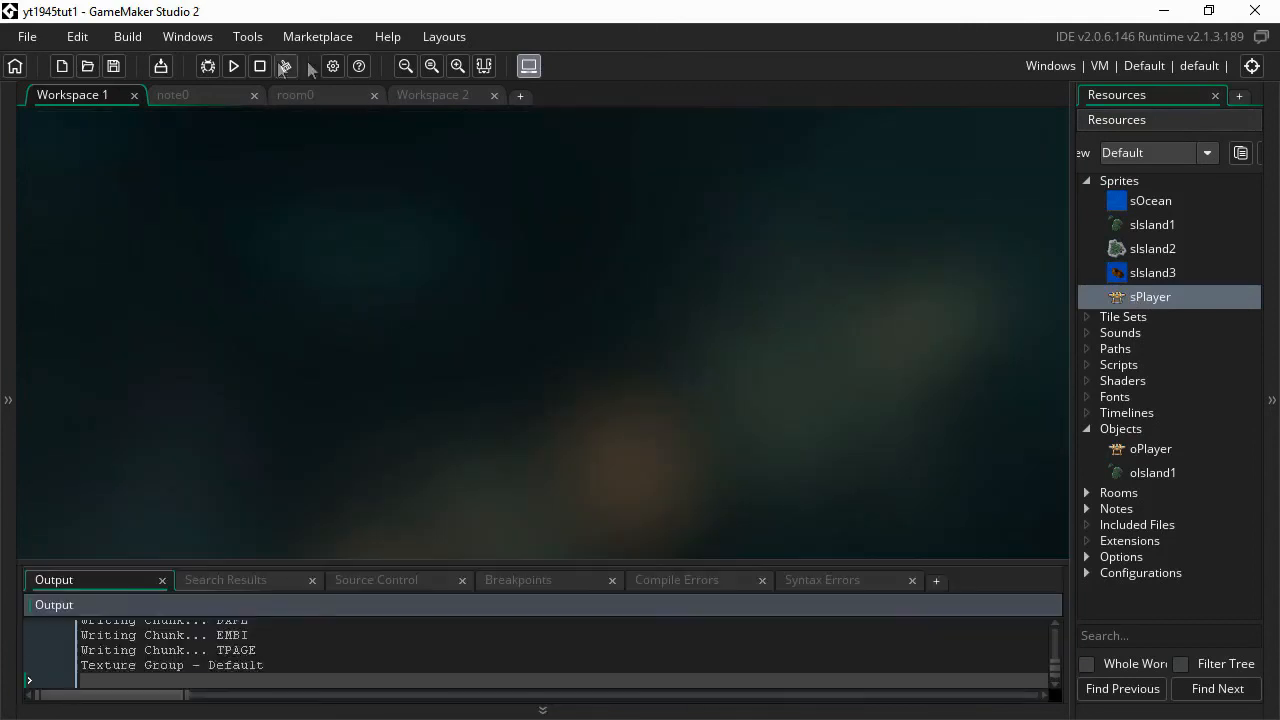
click(262, 67)
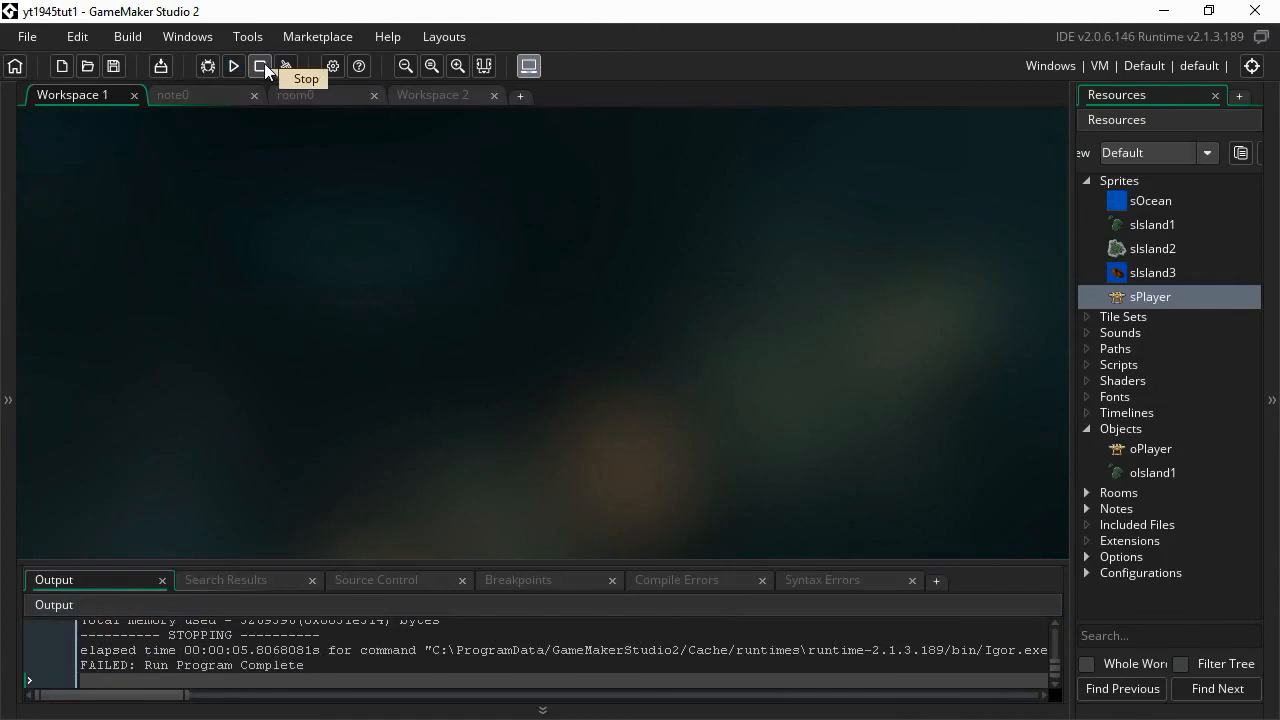
- Open room0 in the Room Editor and fit the whole room into view
click(180, 97)
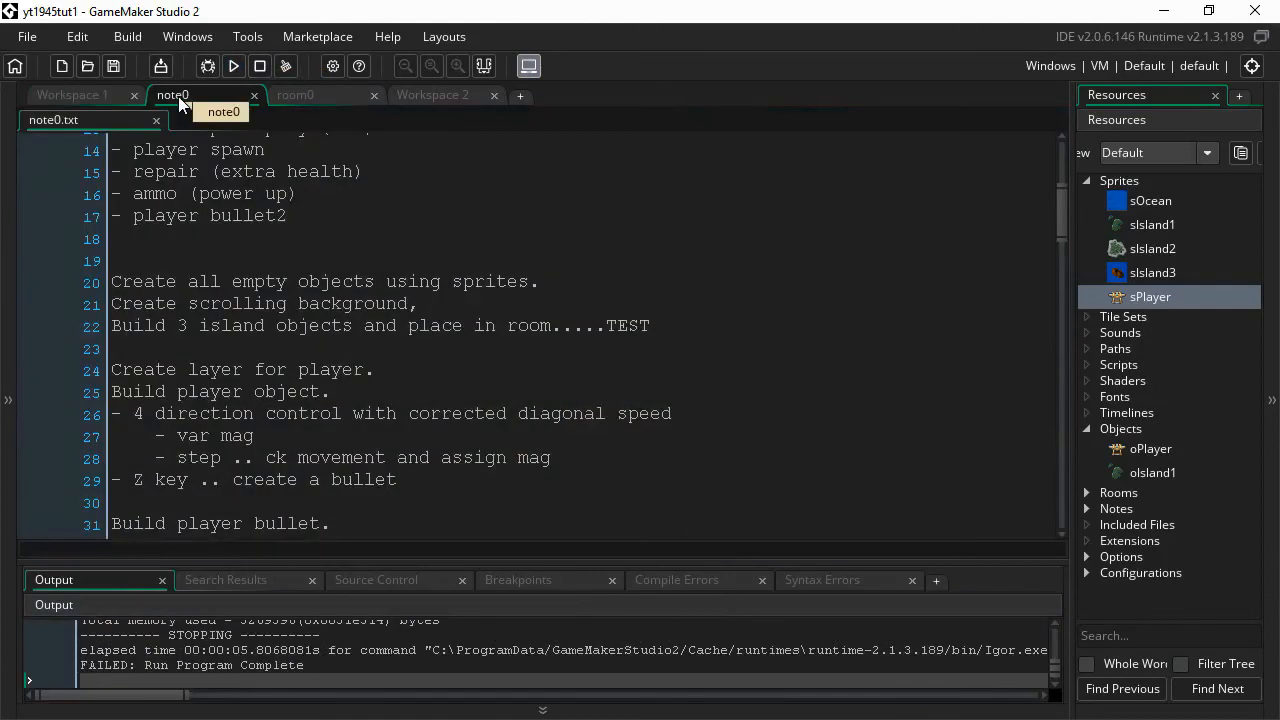
click(1142, 471)
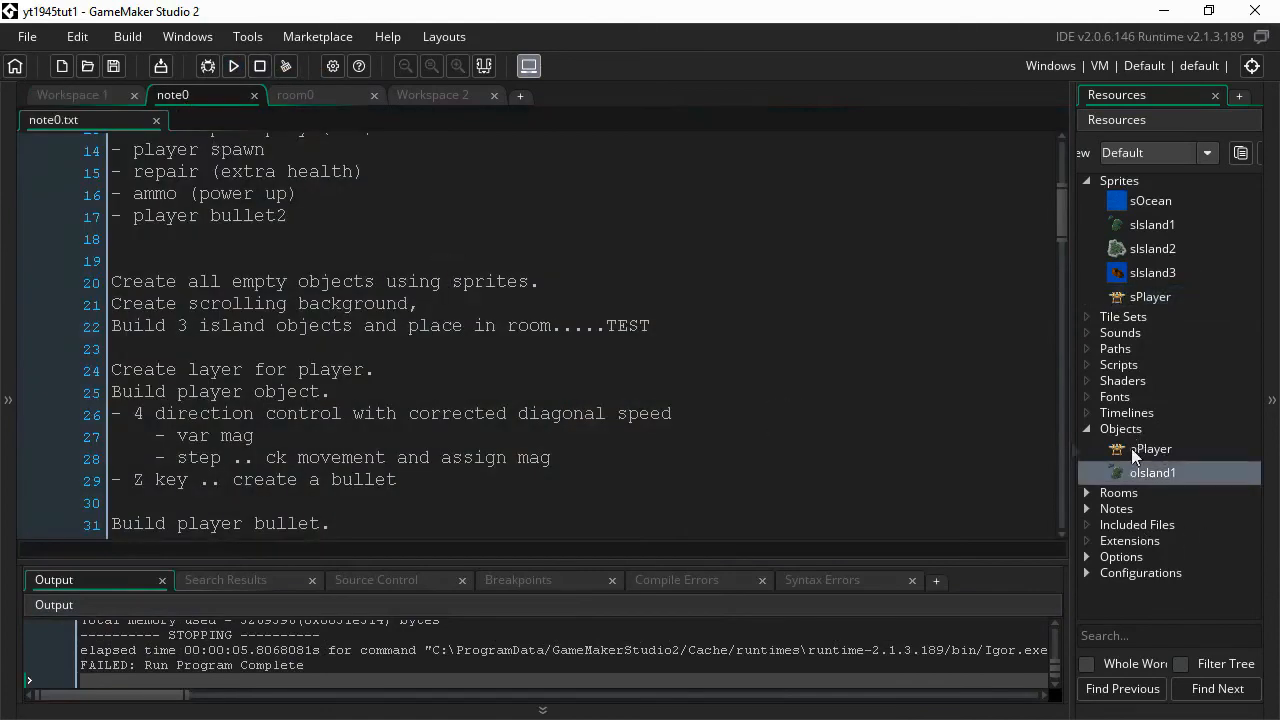
click(290, 100)
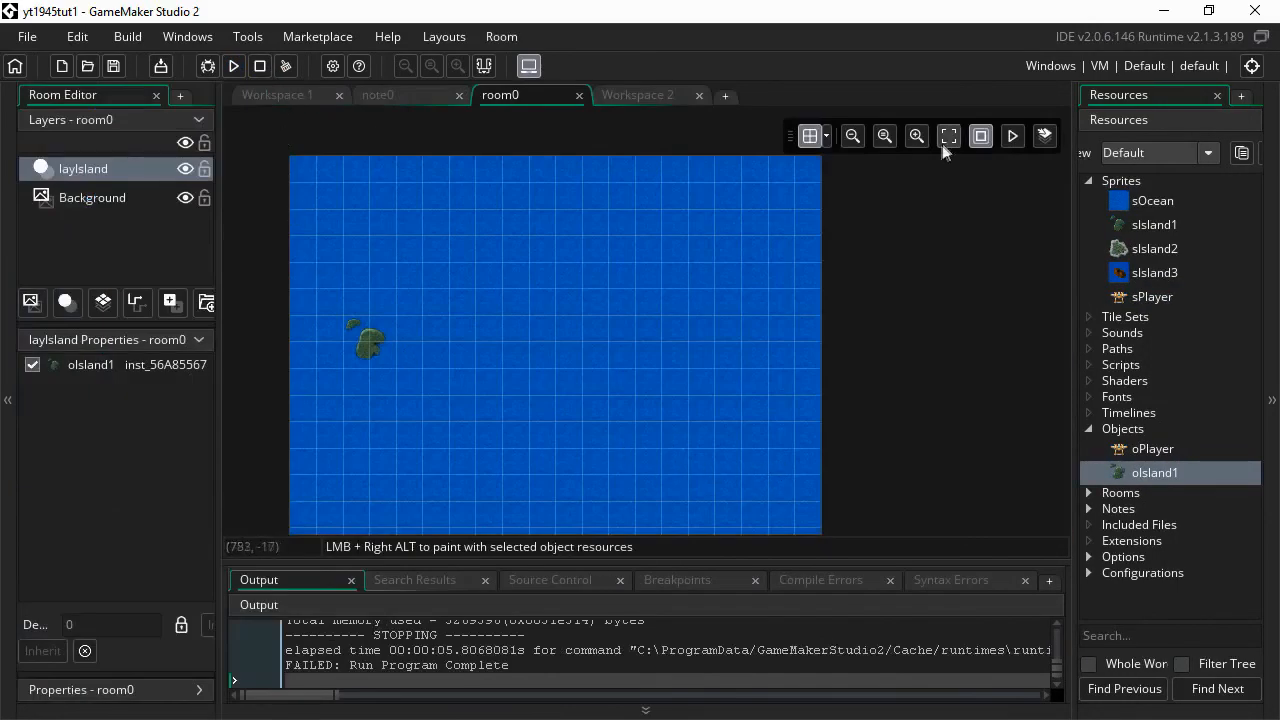
click(917, 137)
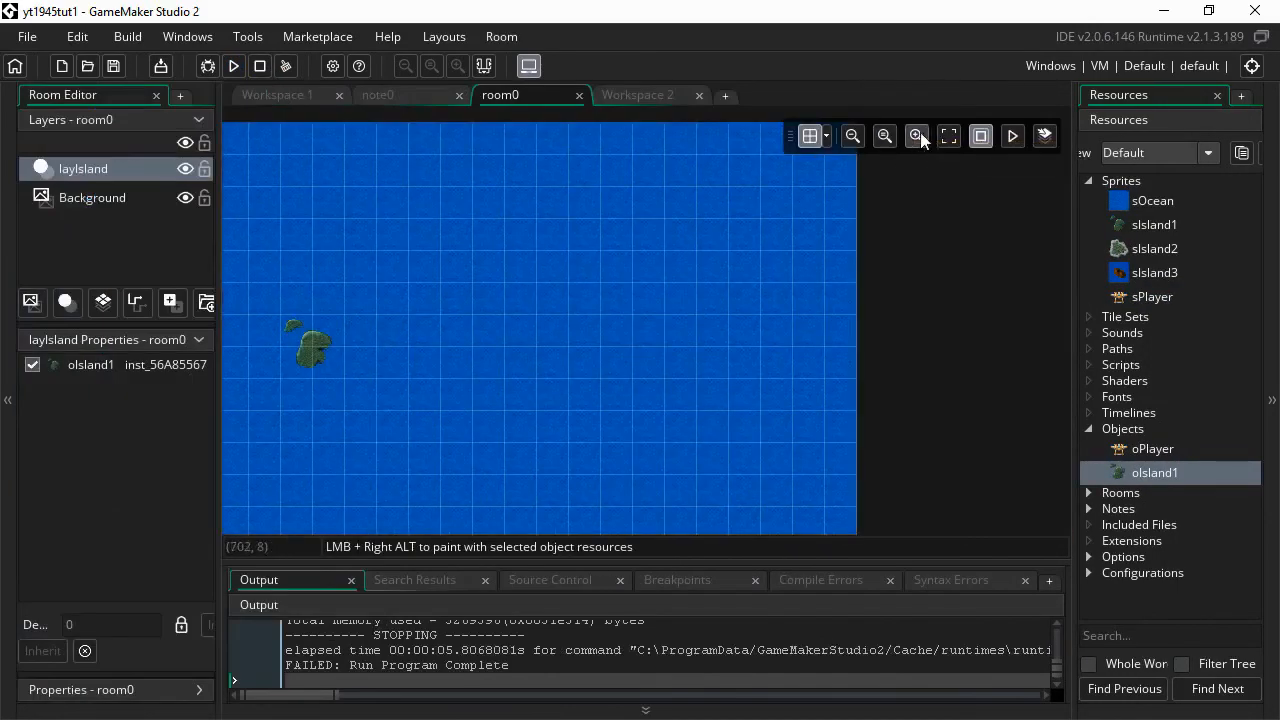
click(949, 136)
- Remove the oPlayer instance that was placed on the island layer
drag(1141, 452, 647, 519)
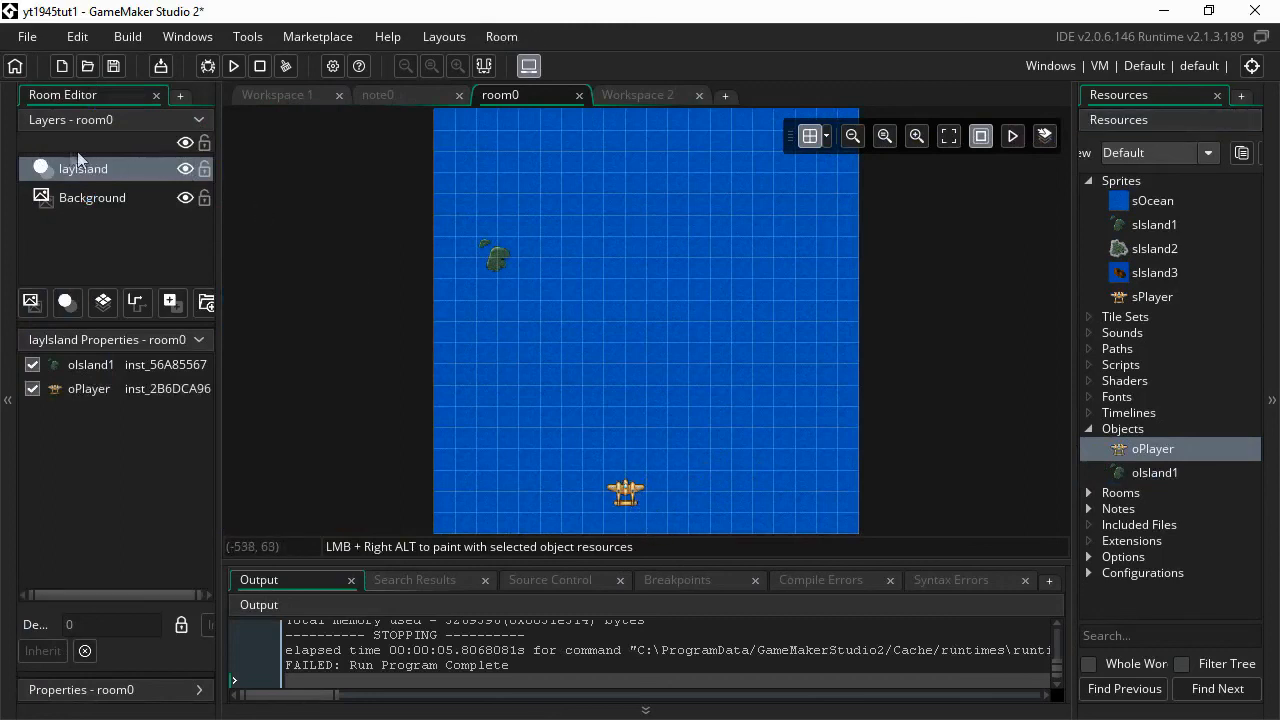
click(624, 497)
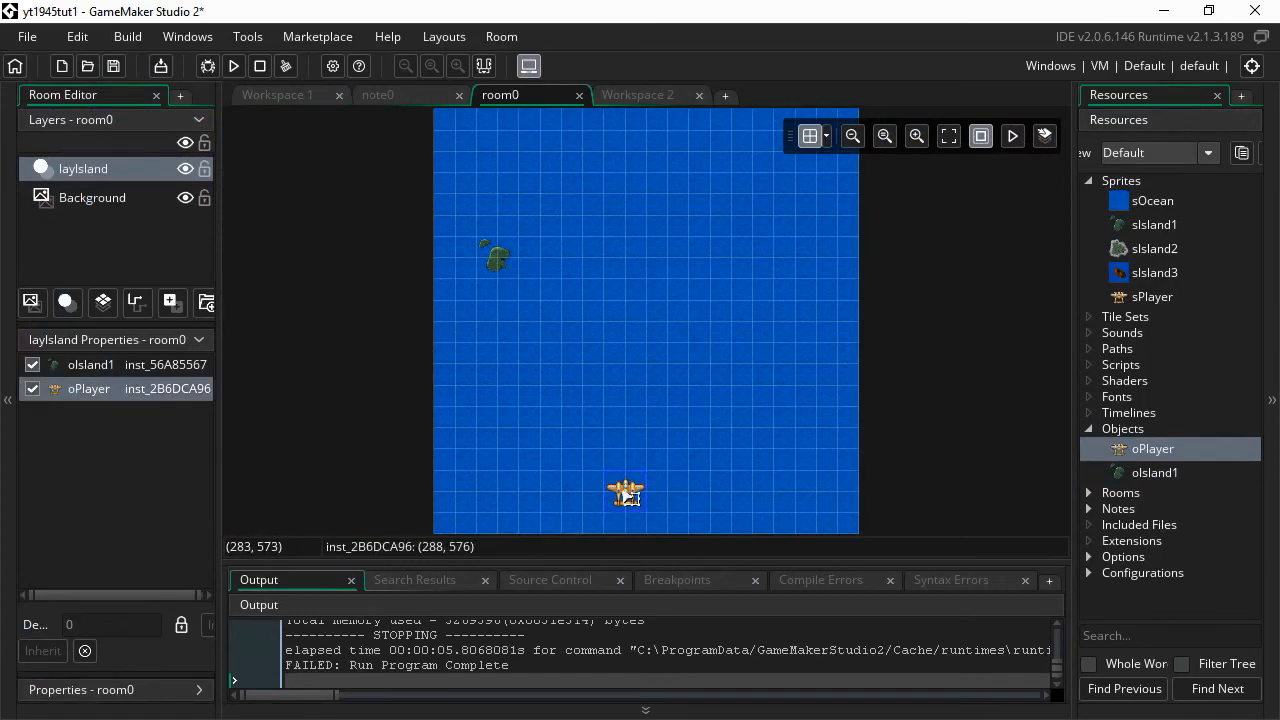
key(Delete)
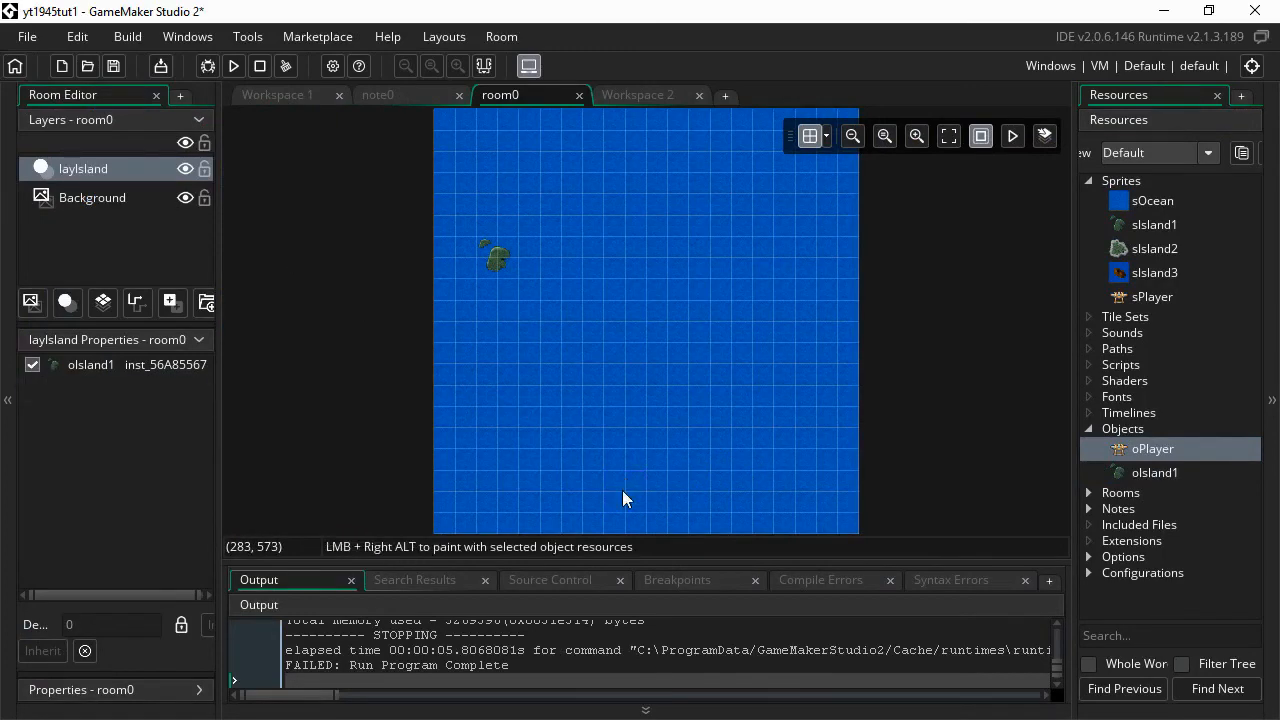
- Add an instance layer named layPlayer and place an oPlayer plane near the room's bottom centre
click(66, 301)
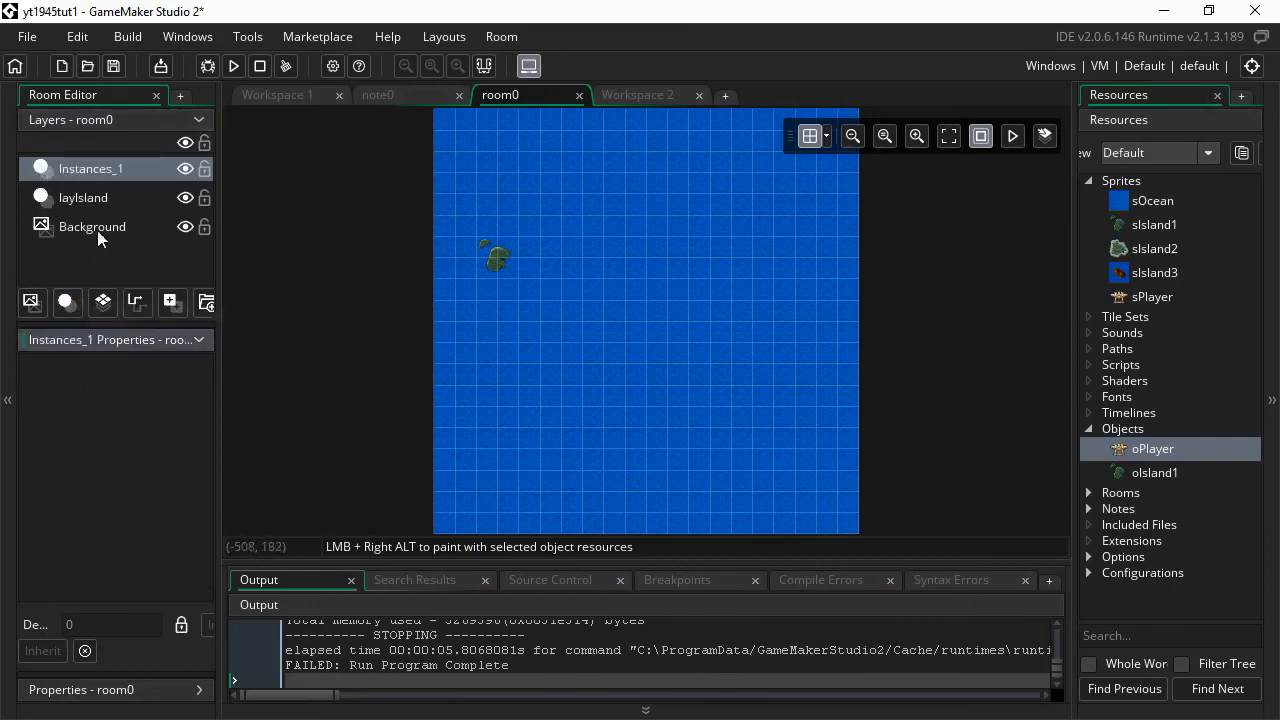
right_click(110, 170)
click(137, 205)
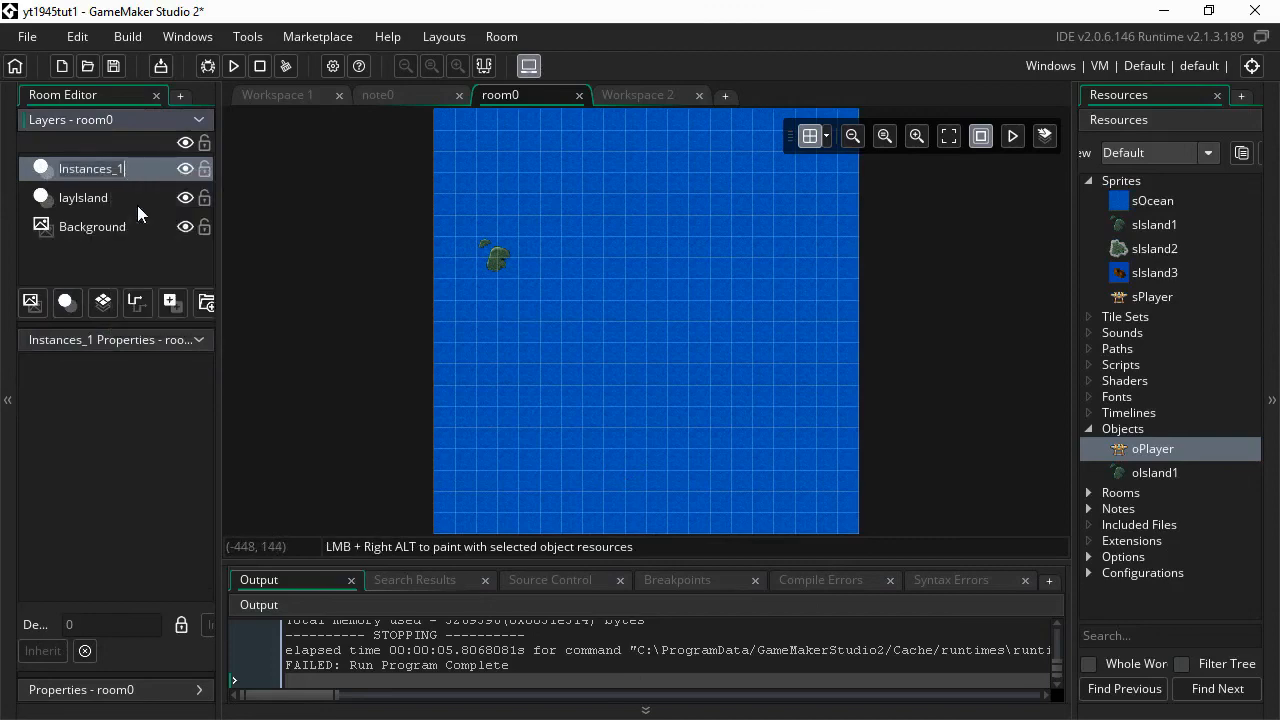
text(la)
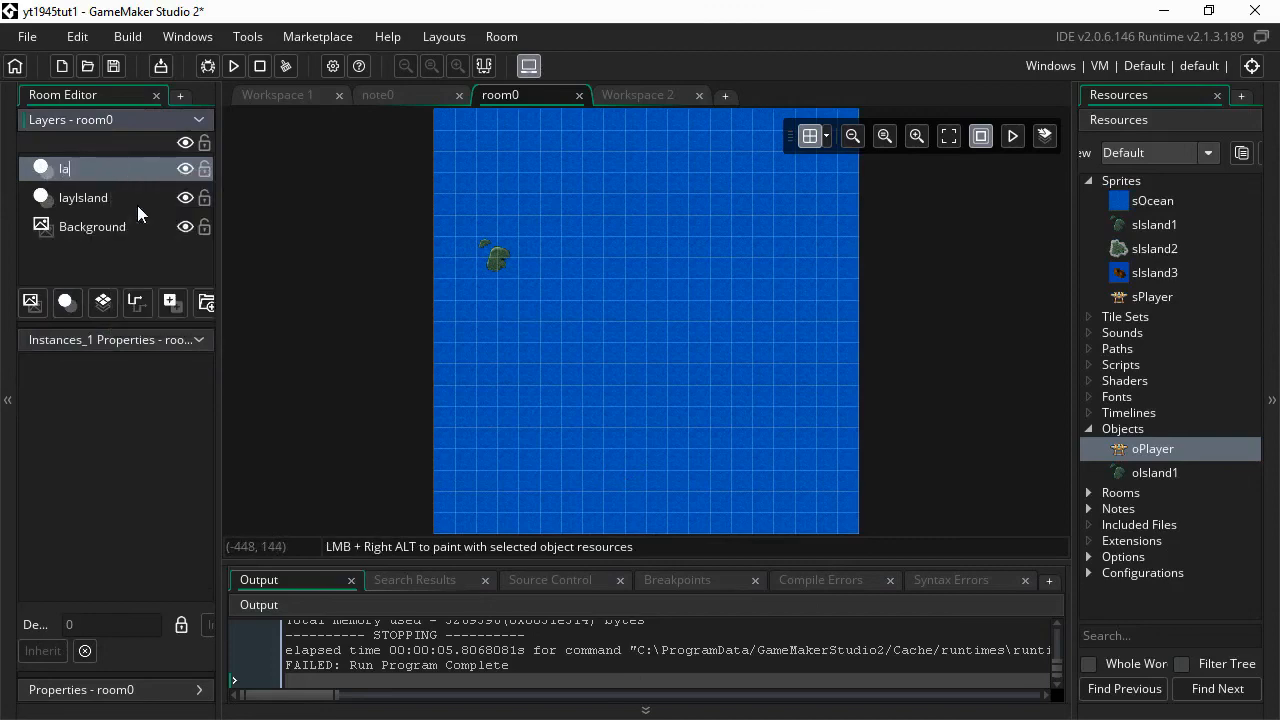
text(yPlayer)
key(Return)
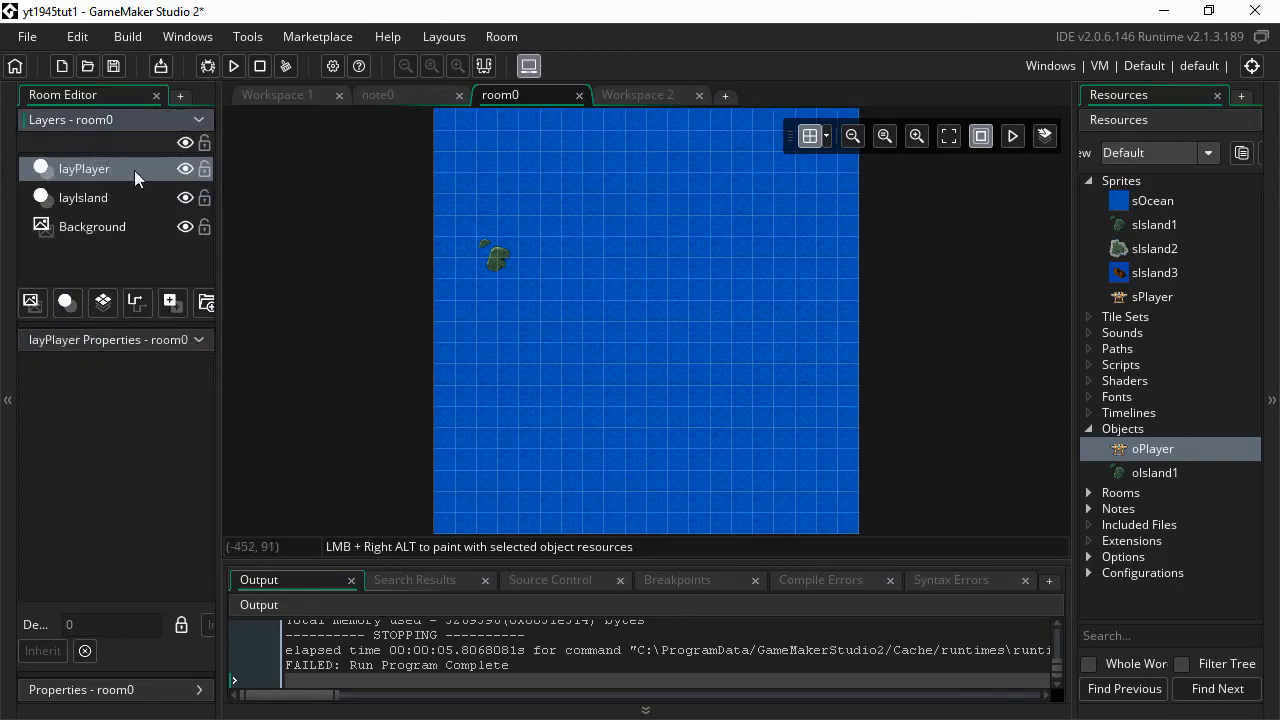
drag(1150, 448, 630, 503)
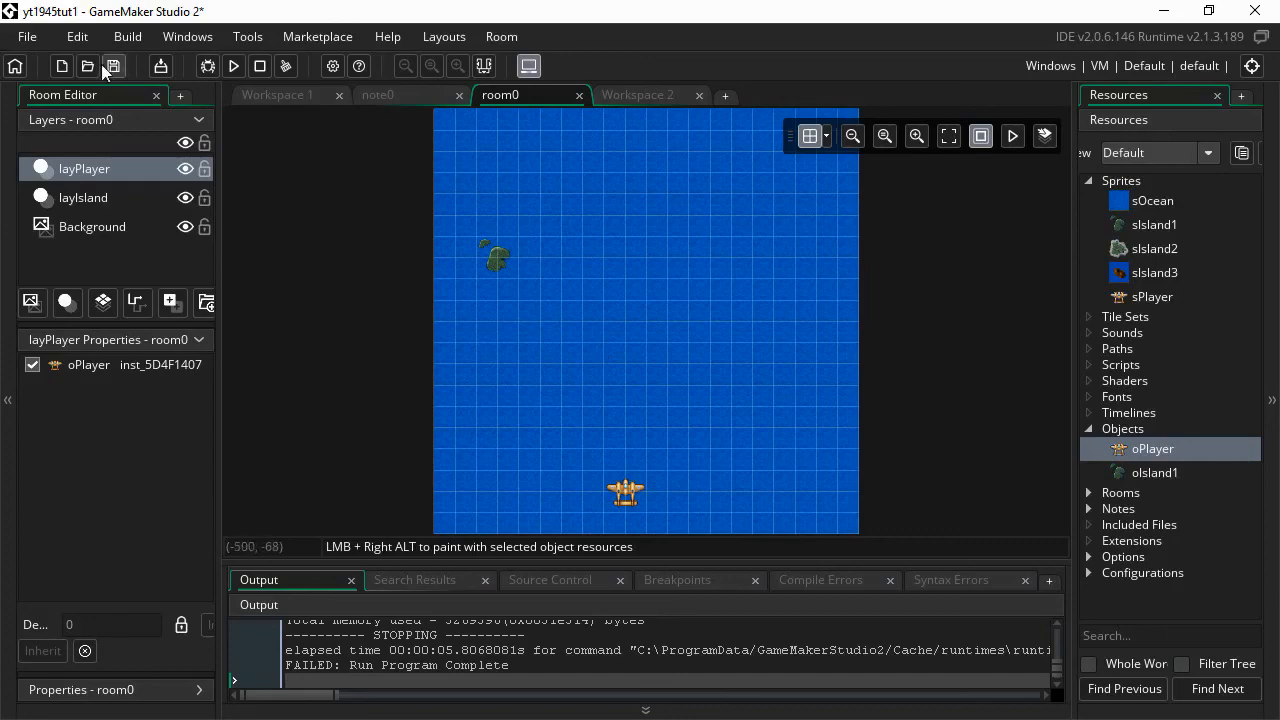
- Save the project and run the game in its own window
click(234, 66)
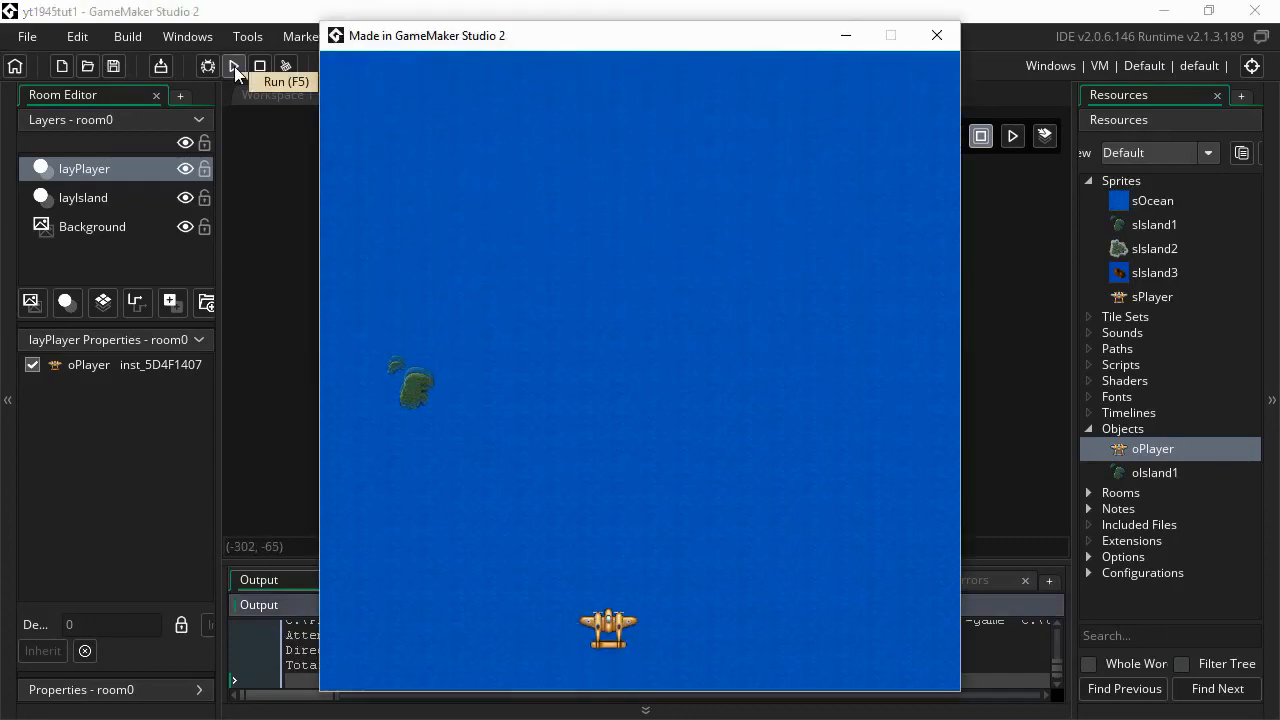